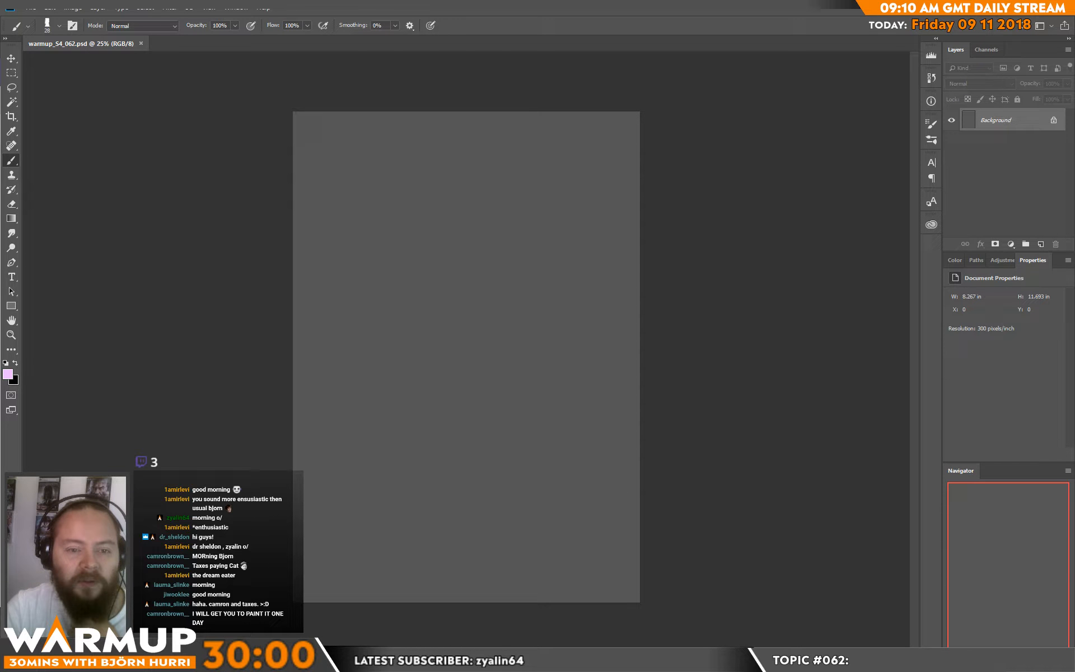
Step: Switch to the browser, roll the six-sided die again in the Google dice roller, and close the browser window
drag(560, 666, 644, 121)
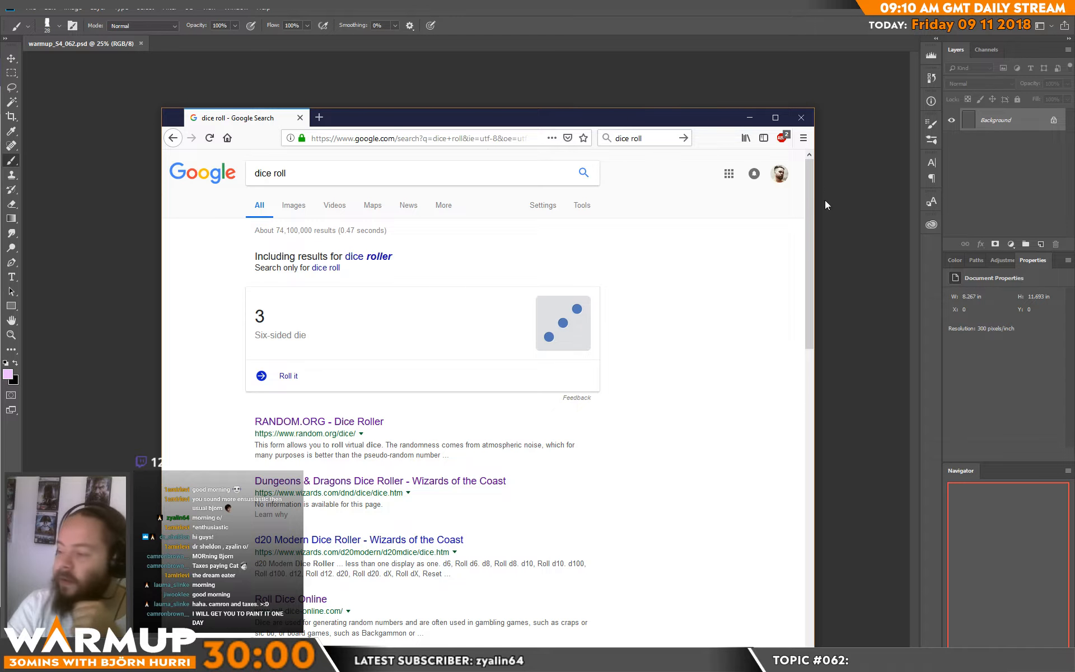
click(286, 377)
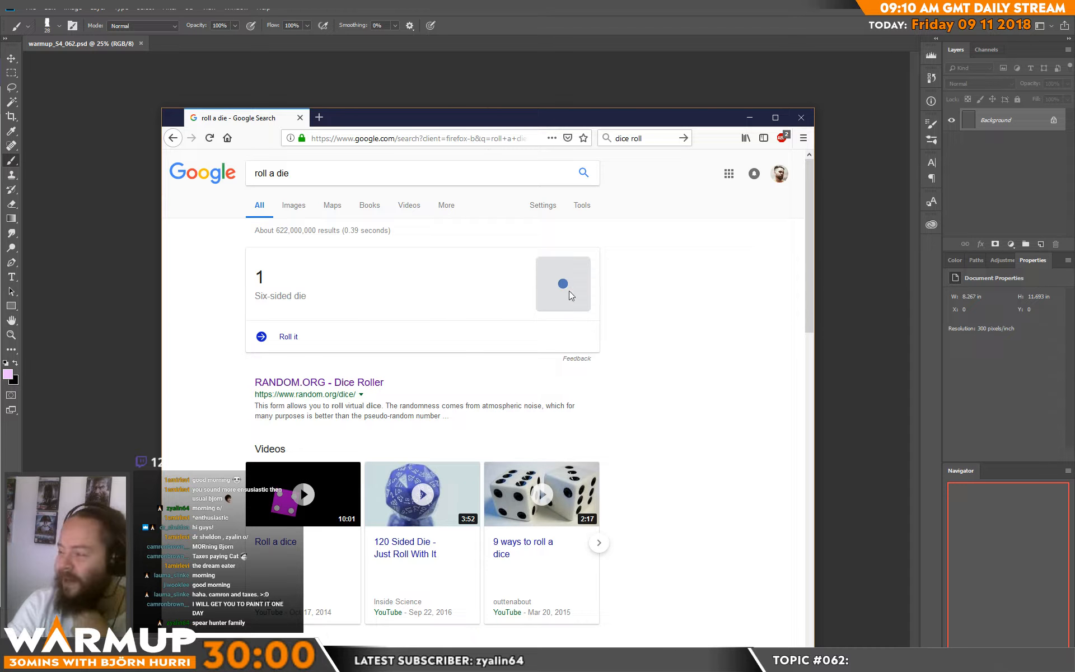
click(801, 117)
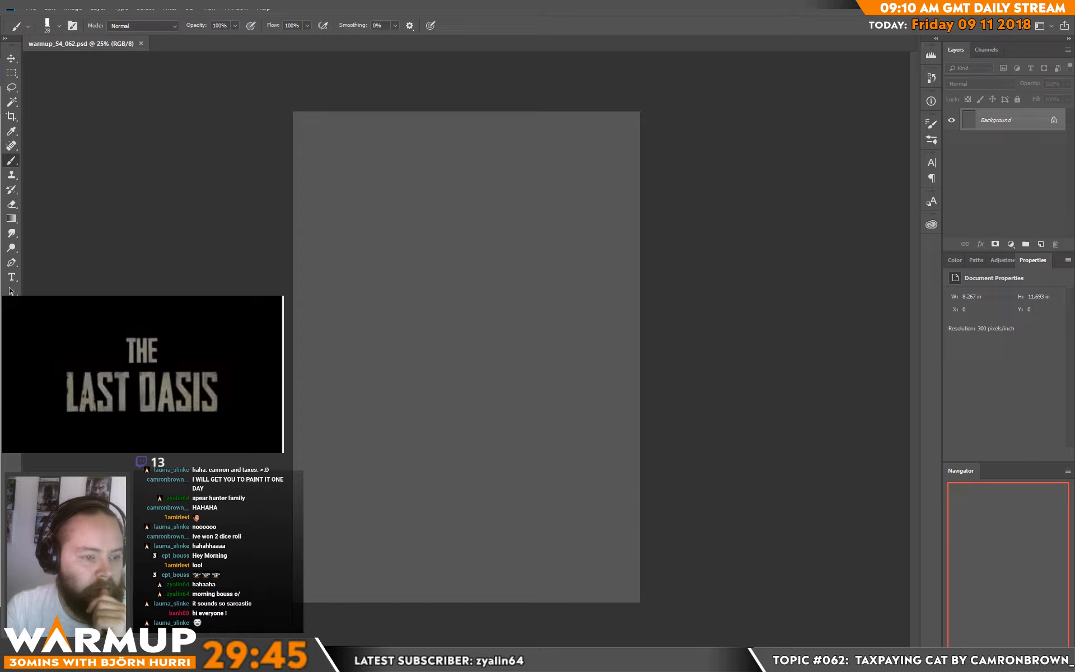
Step: Set the brush size to 117 px for sketching on the empty grey canvas
click(732, 285)
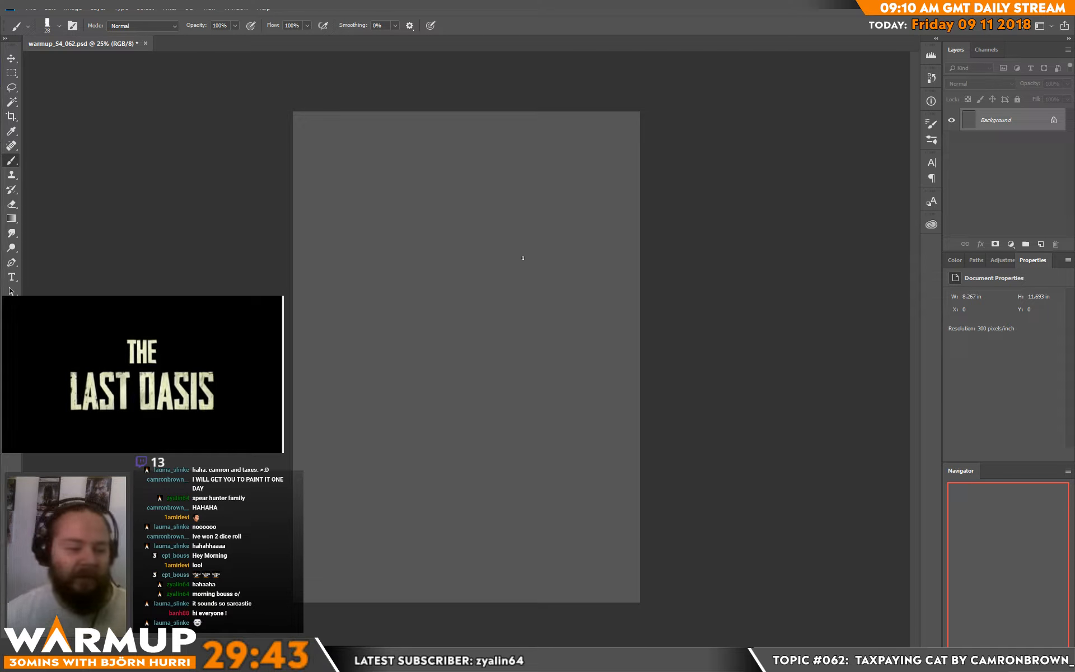
right_click(481, 280)
click(578, 174)
click(669, 125)
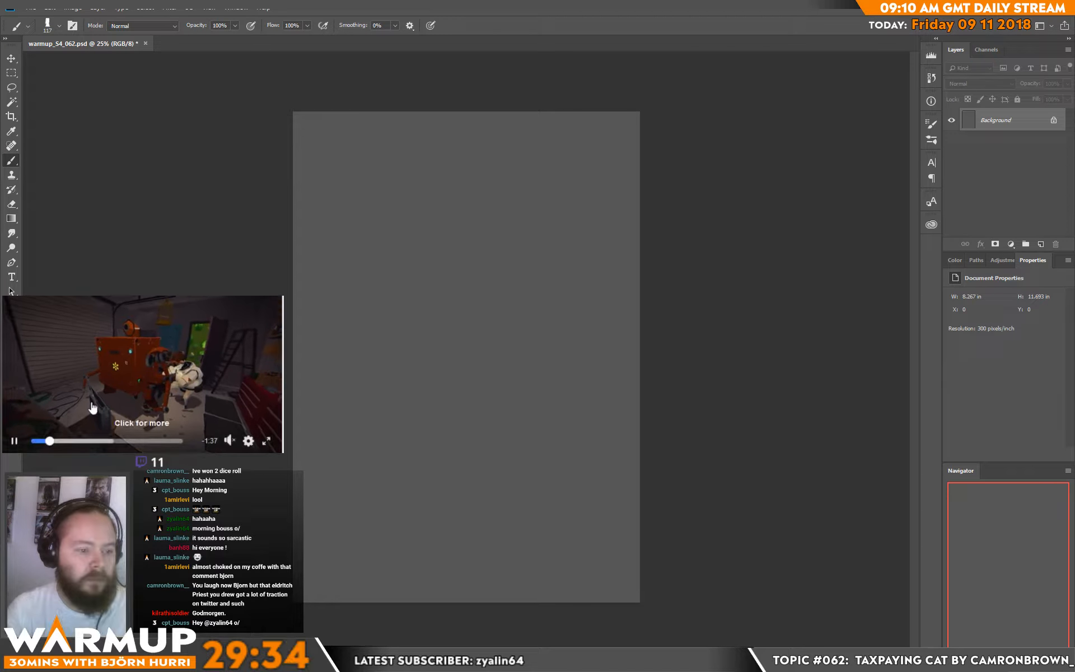
mouse_move(226, 440)
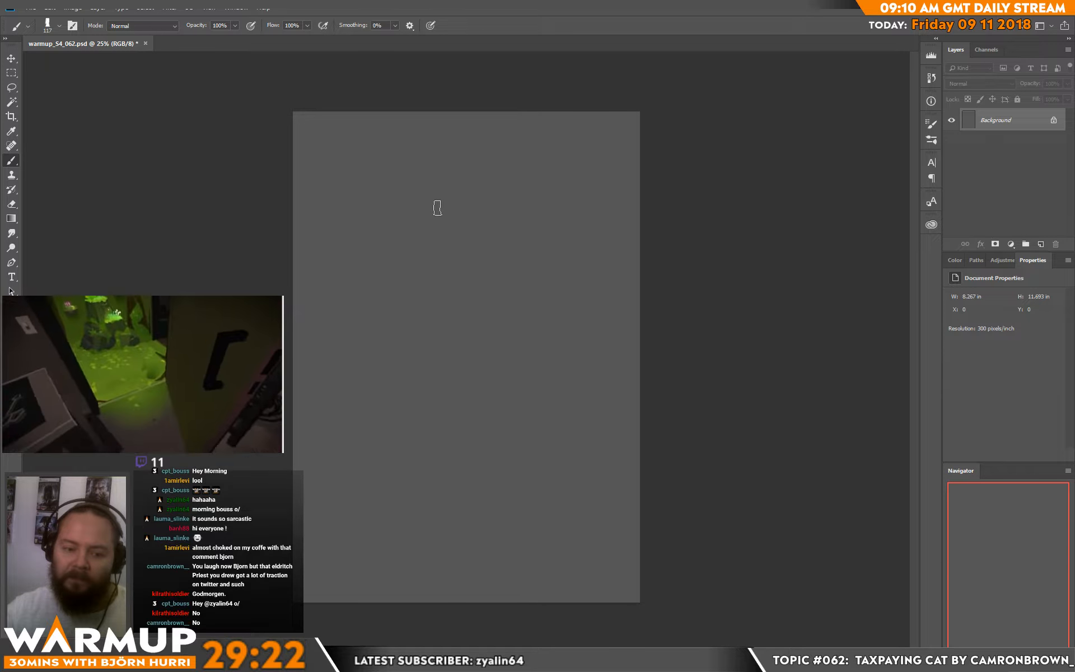
mouse_move(434, 206)
mouse_down()
mouse_move(465, 164)
mouse_move(438, 176)
mouse_move(411, 240)
mouse_up()
key(ctrl+alt+z)
key(ctrl+alt+z)
key(ctrl+alt+z)
key(ctrl+alt+z)
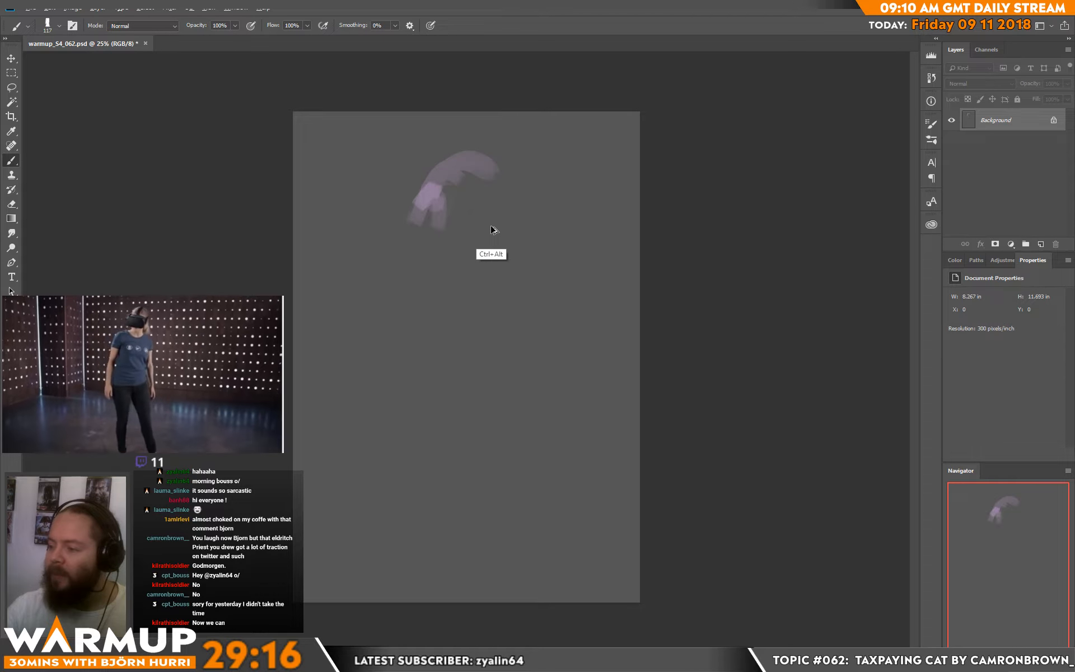
Step: Create a new layer above the background and loosely sketch the cat's head and body with light purple strokes
click(1040, 245)
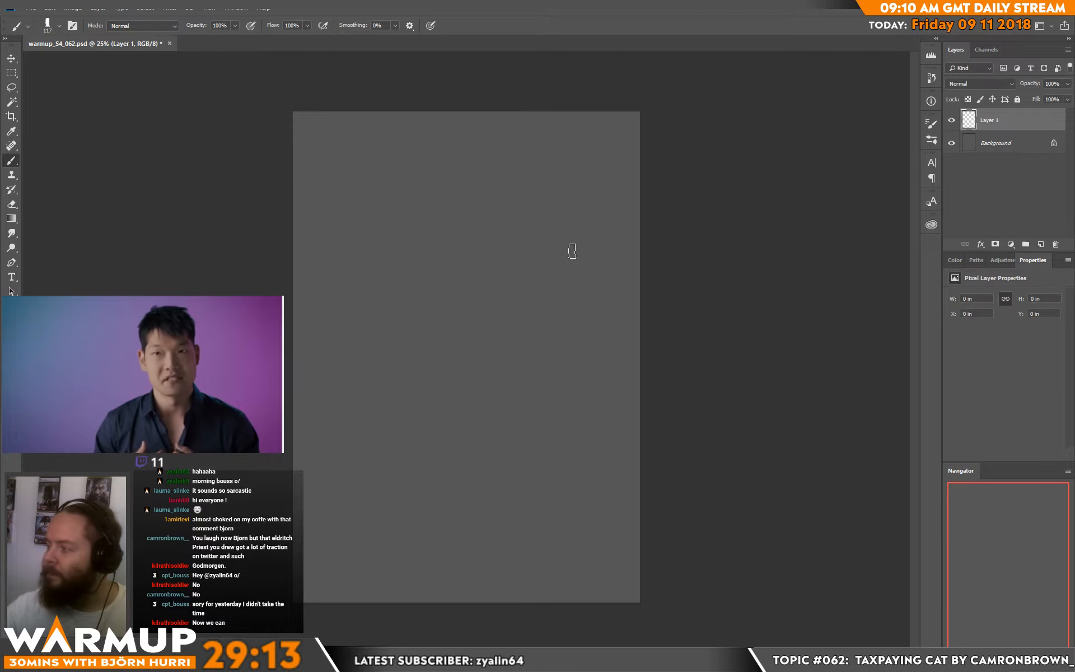
mouse_move(442, 190)
mouse_down()
mouse_move(422, 247)
mouse_move(480, 168)
mouse_move(463, 183)
mouse_move(501, 197)
mouse_move(387, 267)
mouse_move(391, 321)
mouse_move(361, 316)
mouse_move(384, 391)
mouse_move(352, 304)
mouse_move(440, 370)
mouse_up()
drag(562, 282, 550, 295)
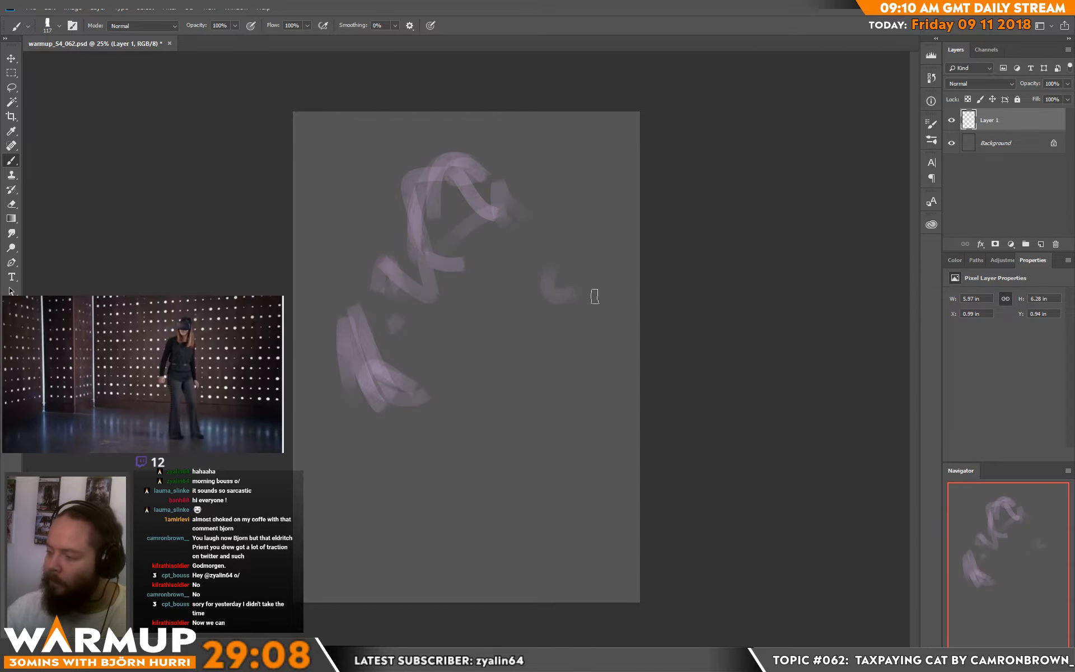
Step: Enlarge the brush to 291 px, swap to black, and block in the dark background around the figure and its rounded lower body
right_click(549, 320)
click(664, 175)
click(474, 216)
key(x)
click(381, 137)
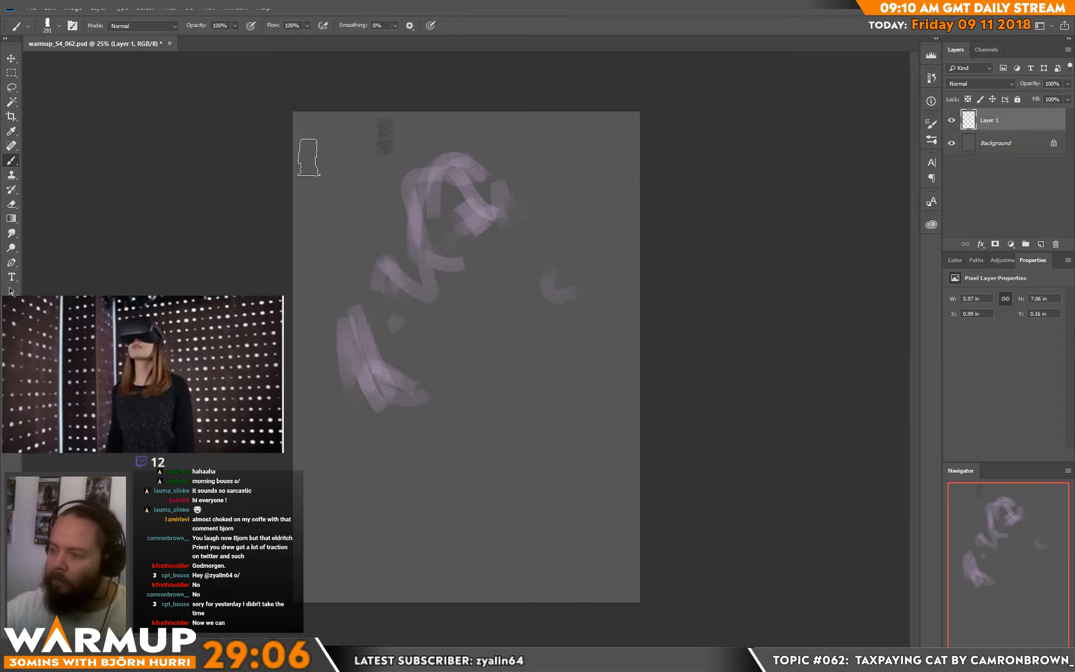
mouse_move(309, 157)
mouse_down()
mouse_move(326, 244)
mouse_move(356, 250)
mouse_move(406, 107)
mouse_move(453, 117)
mouse_move(455, 84)
mouse_move(482, 68)
mouse_move(536, 234)
mouse_move(572, 259)
mouse_move(600, 256)
mouse_move(611, 221)
mouse_move(615, 234)
mouse_move(566, 170)
mouse_move(598, 245)
mouse_move(575, 182)
mouse_move(581, 200)
mouse_move(542, 187)
mouse_move(536, 219)
mouse_move(490, 177)
mouse_move(468, 182)
mouse_move(447, 165)
mouse_move(481, 198)
mouse_move(441, 178)
mouse_move(511, 246)
mouse_move(366, 311)
mouse_move(373, 324)
mouse_move(437, 298)
mouse_move(451, 323)
mouse_move(438, 236)
mouse_move(363, 273)
mouse_move(440, 297)
mouse_move(390, 293)
mouse_move(360, 242)
mouse_move(400, 236)
mouse_move(449, 345)
mouse_move(480, 259)
mouse_move(520, 291)
mouse_move(509, 289)
mouse_move(521, 240)
mouse_move(387, 336)
mouse_move(460, 251)
mouse_move(427, 311)
mouse_move(445, 319)
mouse_move(491, 308)
mouse_move(369, 304)
mouse_move(327, 412)
mouse_move(344, 388)
mouse_move(342, 423)
mouse_move(375, 459)
mouse_up()
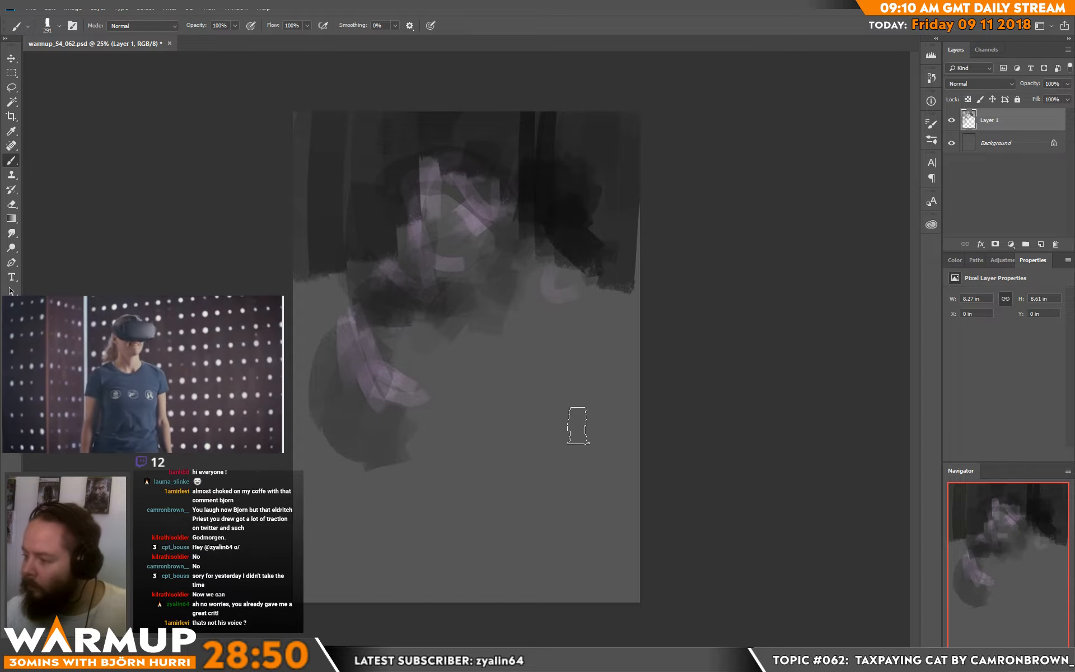
Step: Block in the dark arm shape and low mass on the figure's right with broad strokes, and deepen the upper-left background
drag(581, 329, 564, 336)
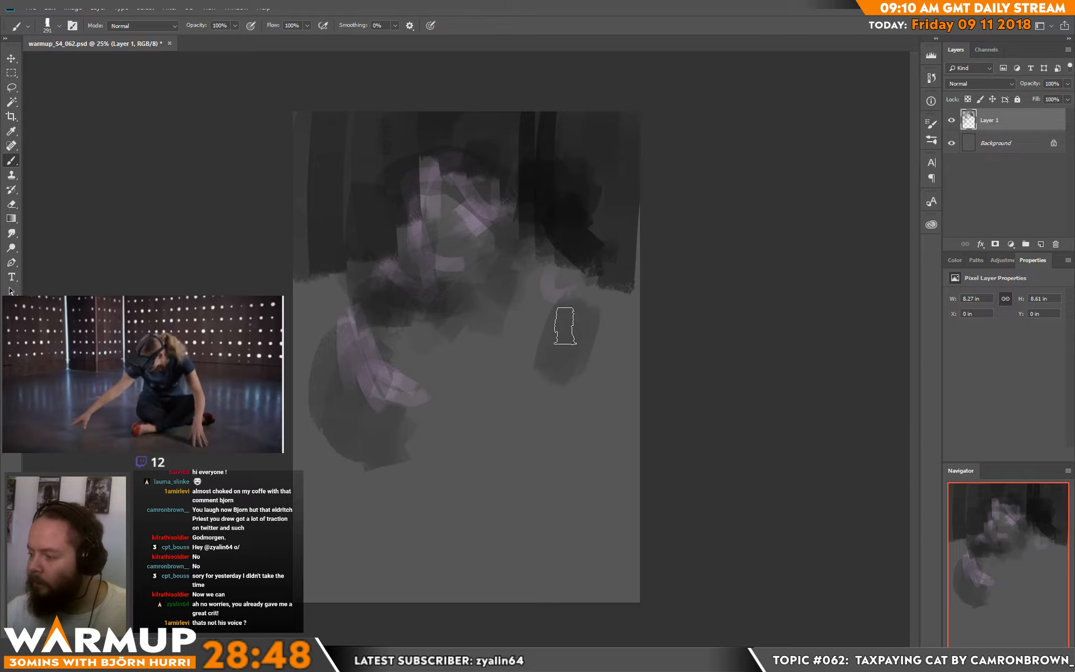
mouse_move(588, 427)
mouse_down()
mouse_move(517, 448)
mouse_move(645, 424)
mouse_move(562, 454)
mouse_up()
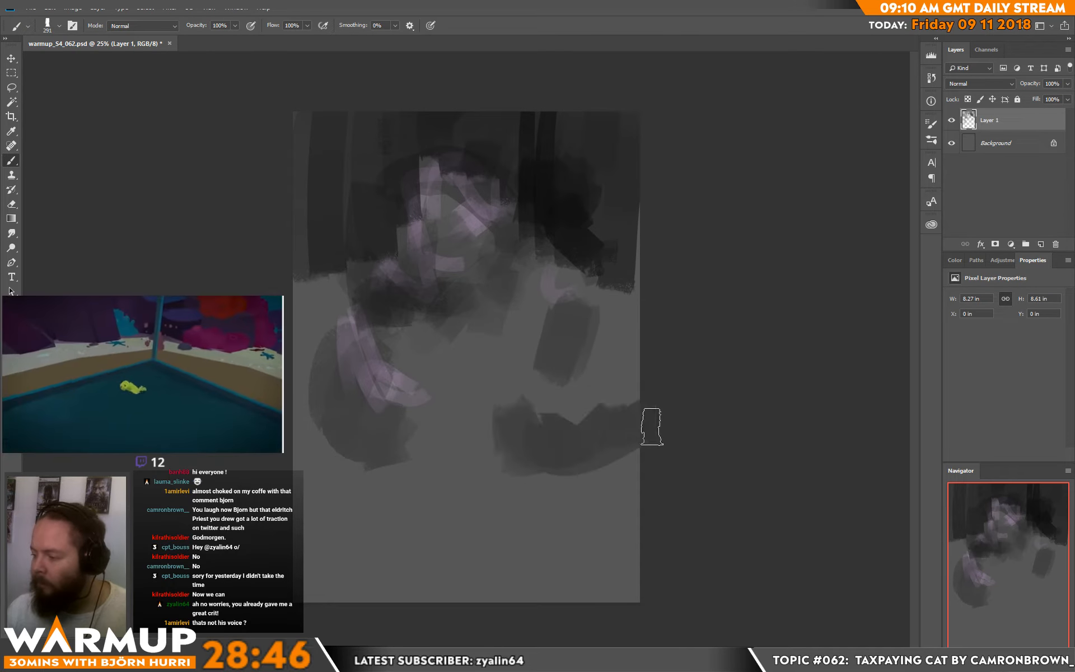
mouse_move(554, 352)
mouse_down()
mouse_move(542, 335)
mouse_move(574, 291)
mouse_up()
mouse_move(395, 188)
mouse_down()
mouse_move(364, 118)
mouse_move(310, 202)
mouse_move(329, 291)
mouse_up()
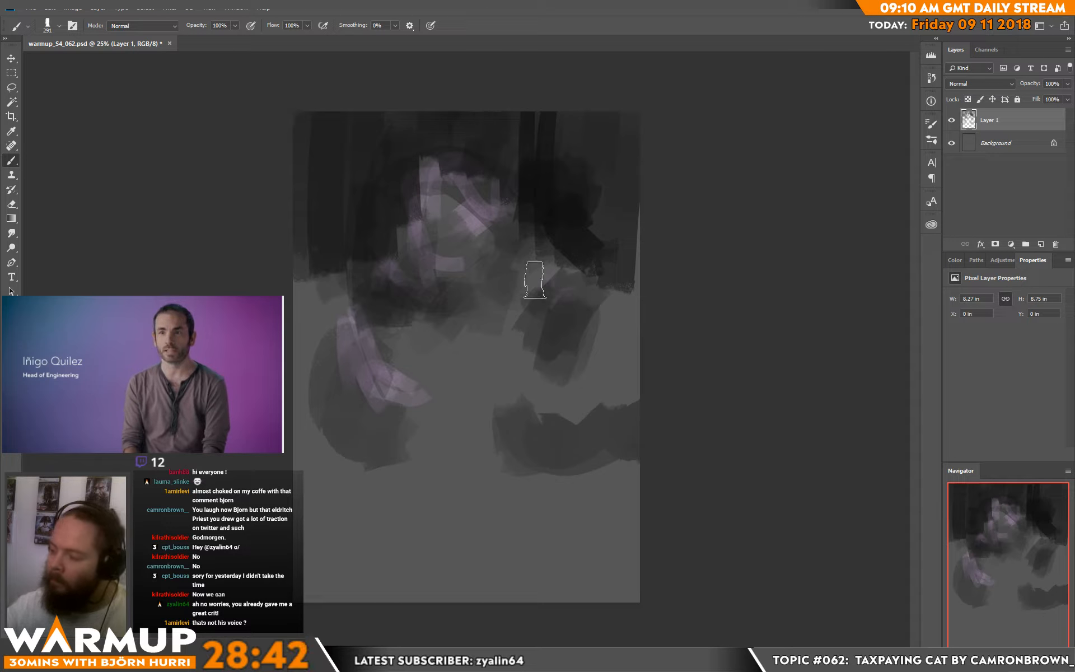
Step: Reduce the brush to 39 px and paint thin dark strokes along the inner edge of the arm shape
right_click(558, 303)
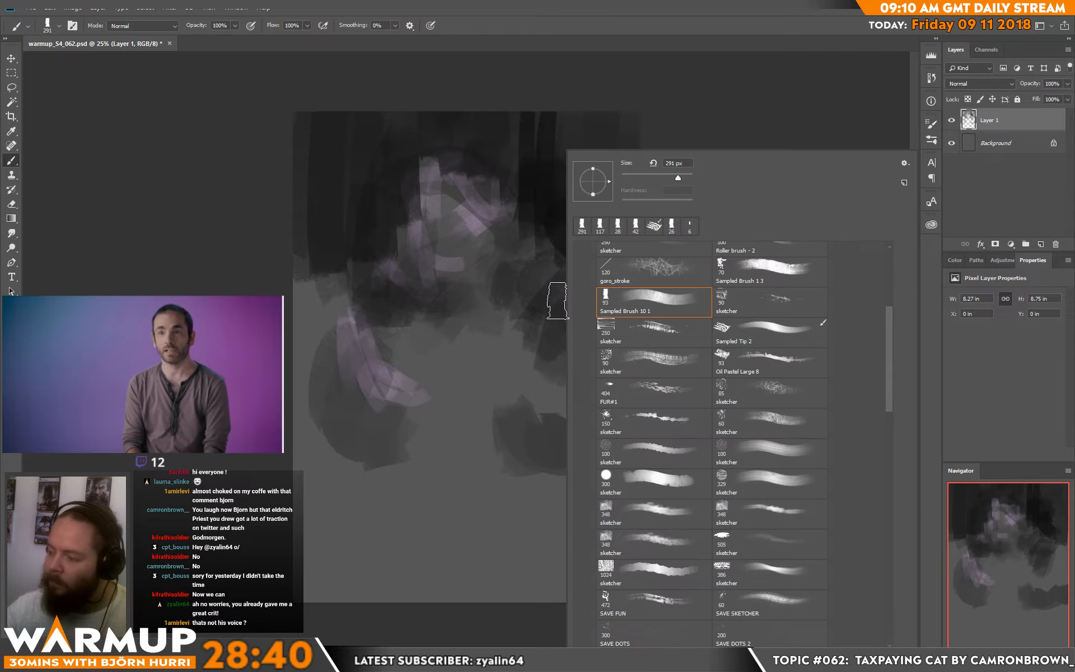
click(637, 178)
mouse_move(525, 287)
mouse_down()
mouse_move(518, 386)
mouse_move(511, 343)
mouse_move(527, 357)
mouse_move(509, 365)
mouse_move(519, 384)
mouse_move(535, 364)
mouse_move(528, 386)
mouse_move(517, 383)
mouse_move(524, 392)
mouse_move(528, 357)
mouse_up()
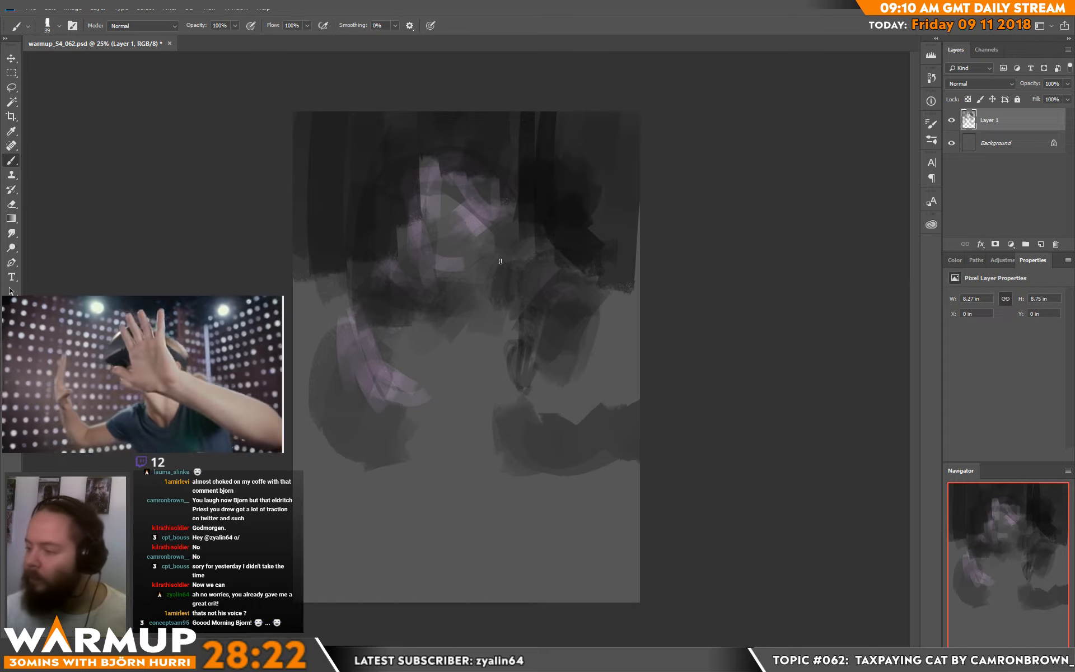
Step: Set the brush size to 114 px and build up tones on the head and the dark arm shape beside it
right_click(504, 273)
mouse_move(412, 178)
mouse_down()
mouse_move(463, 166)
mouse_move(434, 180)
mouse_move(438, 193)
mouse_move(485, 173)
mouse_move(497, 211)
mouse_up()
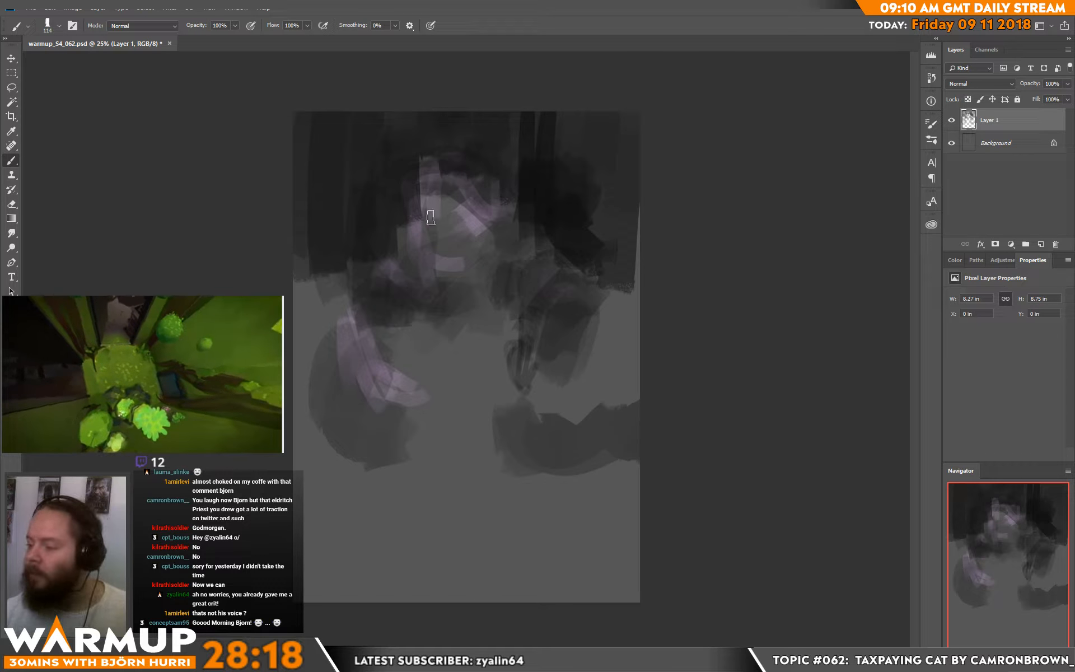
mouse_move(428, 222)
mouse_down()
mouse_move(422, 249)
mouse_move(466, 233)
mouse_up()
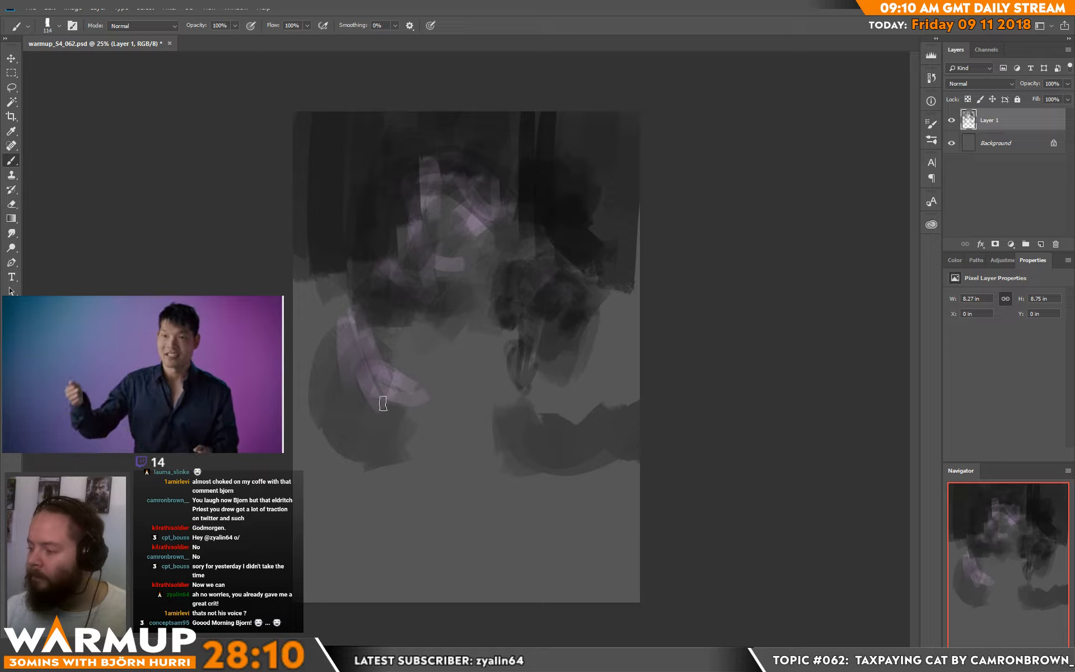
Step: Shade the rounded lower body with dark strokes, extending them towards the canvas centre and the left edge
mouse_move(358, 470)
mouse_down()
mouse_move(385, 413)
mouse_move(408, 409)
mouse_move(355, 430)
mouse_move(386, 435)
mouse_move(339, 462)
mouse_move(318, 389)
mouse_move(344, 417)
mouse_up()
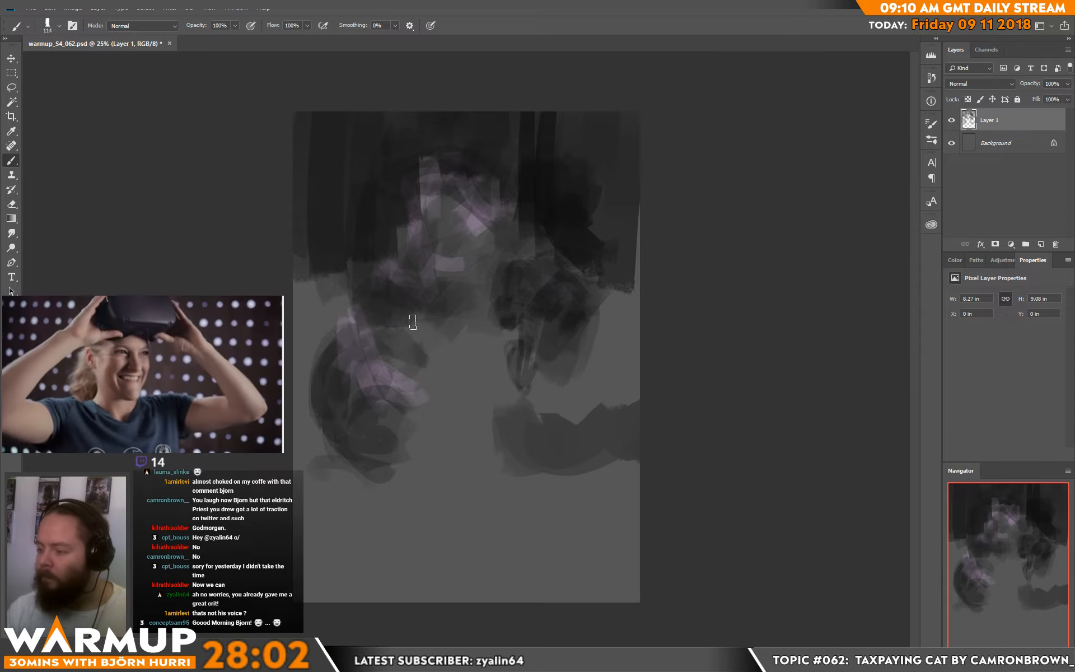
mouse_move(412, 322)
mouse_down()
mouse_move(415, 384)
mouse_move(443, 366)
mouse_move(415, 417)
mouse_move(463, 446)
mouse_up()
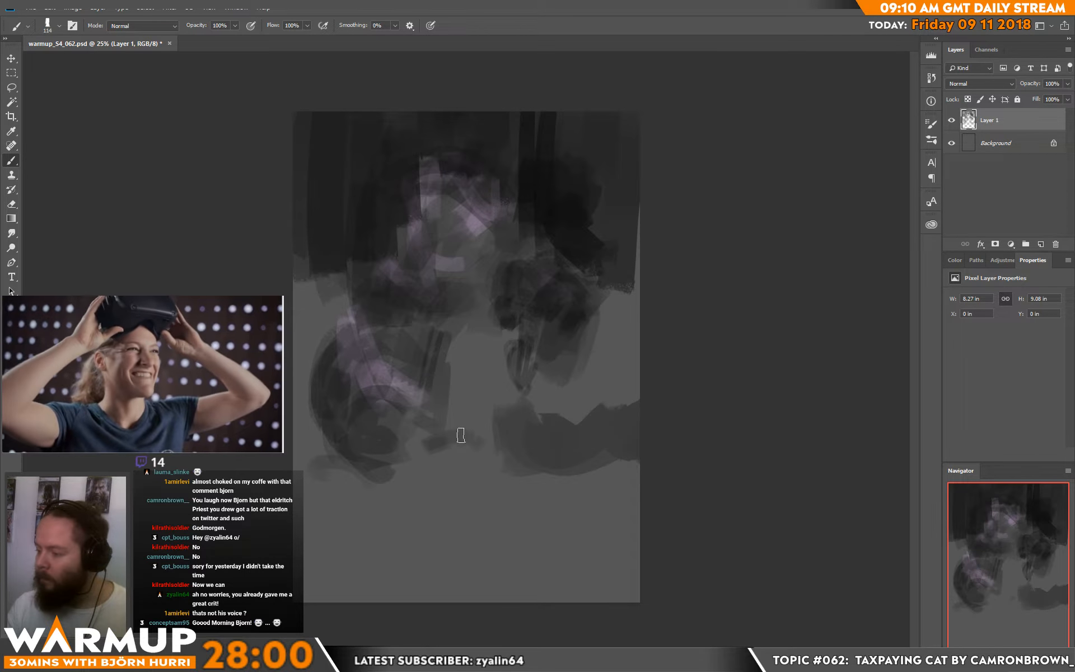
mouse_move(307, 364)
mouse_down()
mouse_move(298, 288)
mouse_move(324, 279)
mouse_up()
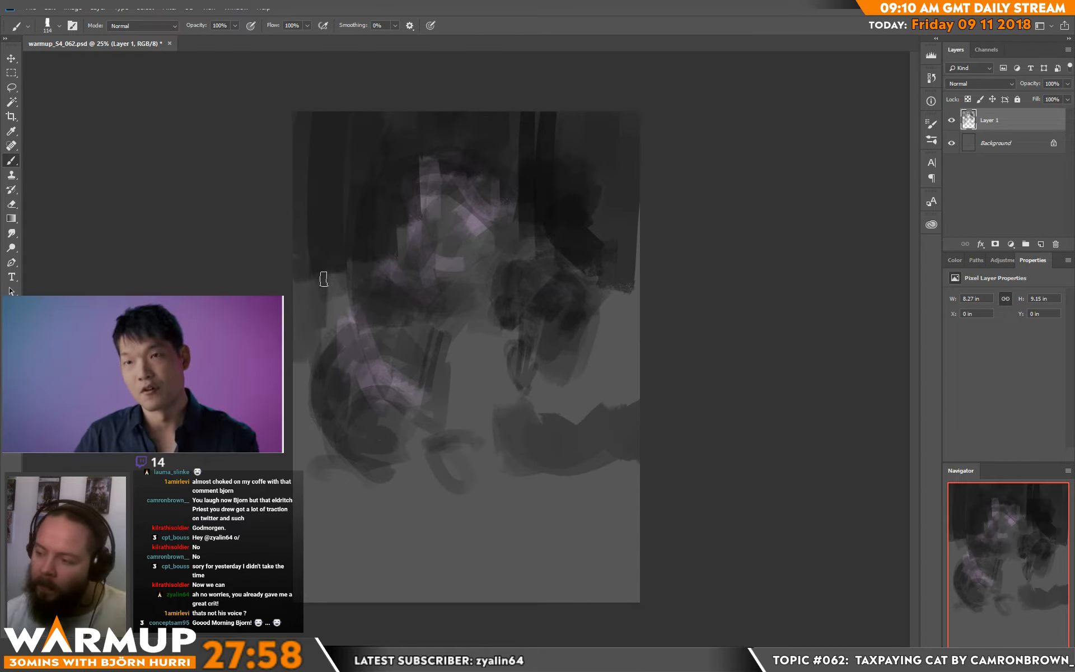
Step: Enlarge the brush to 259 px and paint broad dark tones over the side backgrounds and across the floor area
right_click(340, 263)
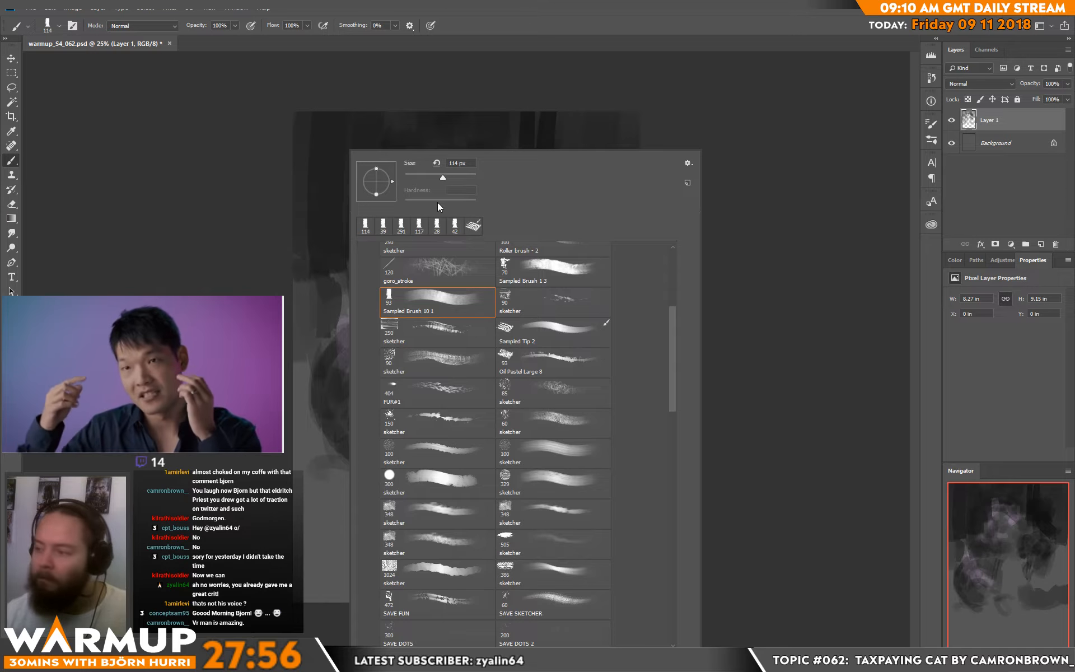
drag(443, 178, 461, 179)
key(Return)
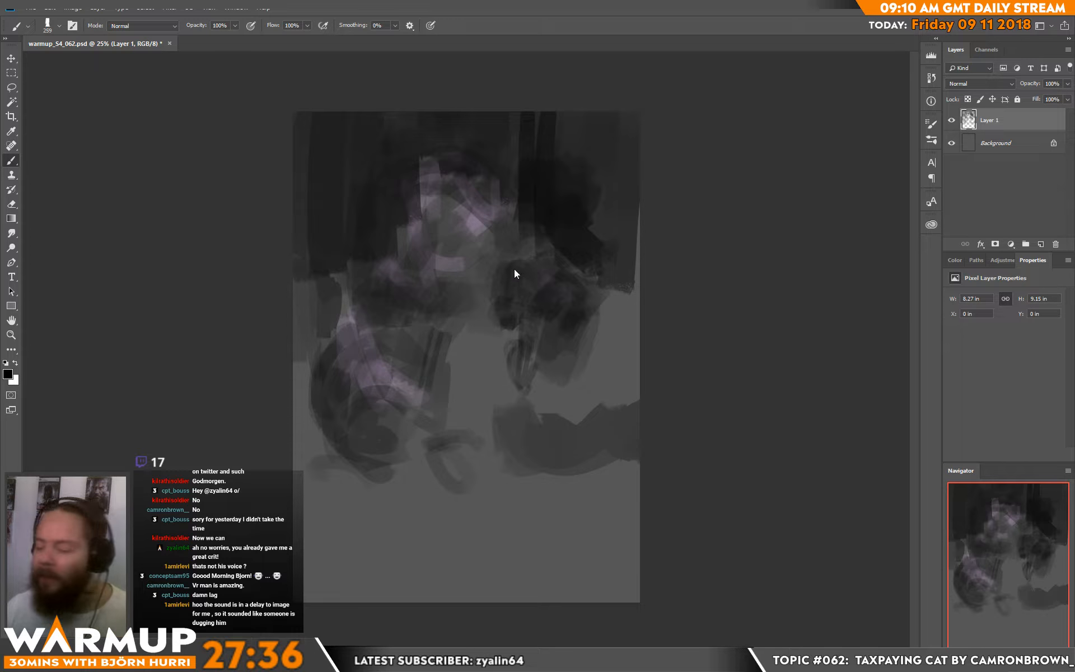
mouse_move(327, 269)
mouse_down()
mouse_move(295, 400)
mouse_move(293, 384)
mouse_move(360, 509)
mouse_move(404, 476)
mouse_up()
mouse_move(641, 515)
mouse_down()
mouse_move(701, 525)
mouse_move(627, 519)
mouse_move(711, 513)
mouse_move(650, 498)
mouse_move(633, 523)
mouse_move(384, 573)
mouse_move(558, 582)
mouse_move(644, 537)
mouse_move(354, 512)
mouse_move(389, 477)
mouse_move(539, 498)
mouse_move(528, 496)
mouse_move(612, 413)
mouse_move(655, 446)
mouse_move(572, 440)
mouse_up()
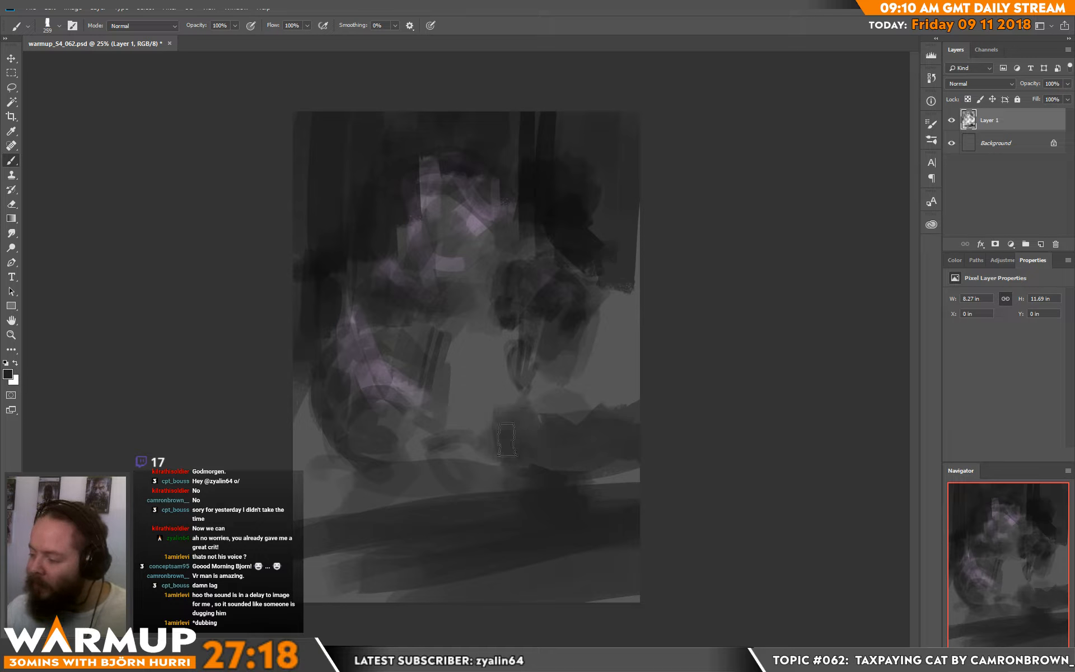
mouse_move(619, 283)
mouse_down()
mouse_move(621, 350)
mouse_move(606, 289)
mouse_move(627, 229)
mouse_move(627, 369)
mouse_up()
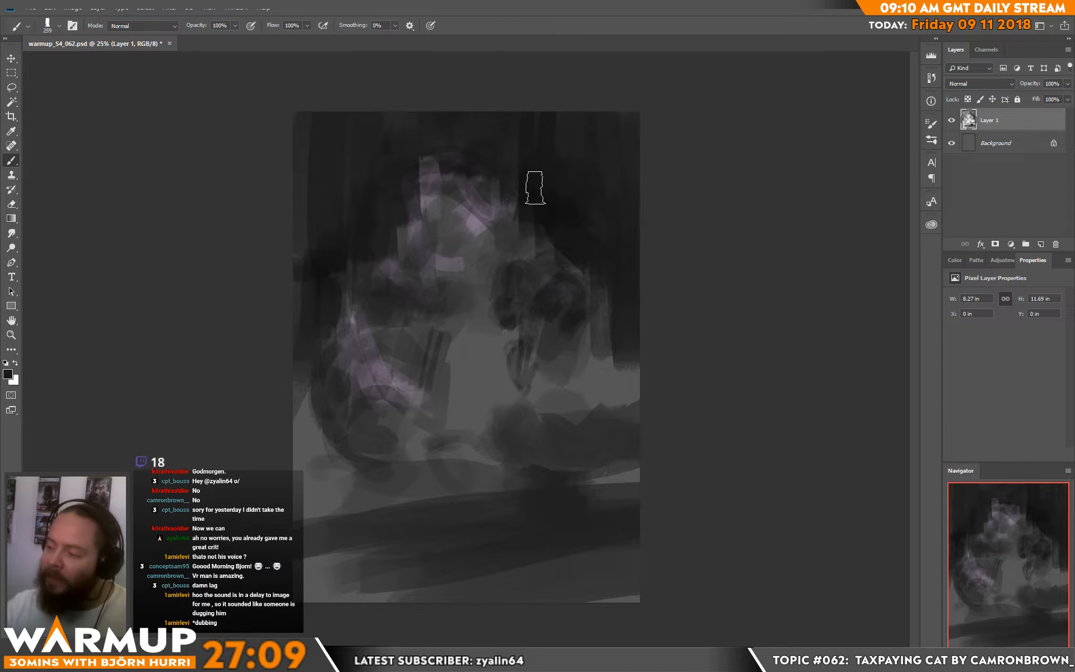
Step: Touch up the edge of the head with a 69 px brush and desaturate the painted layer
right_click(531, 187)
alt+click(458, 173)
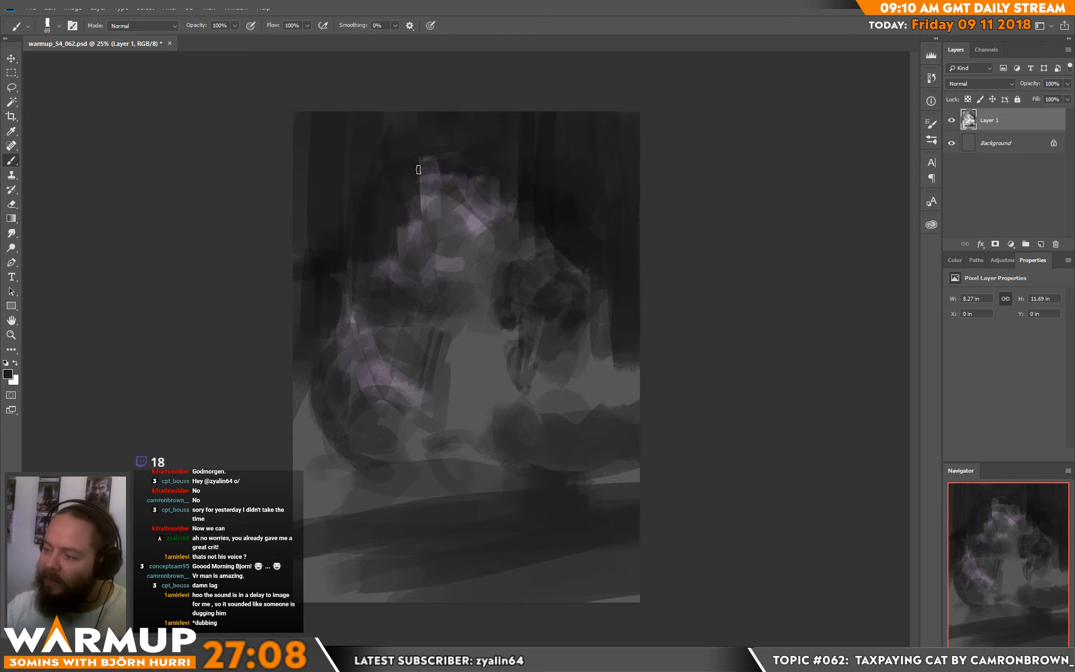
drag(434, 176, 418, 181)
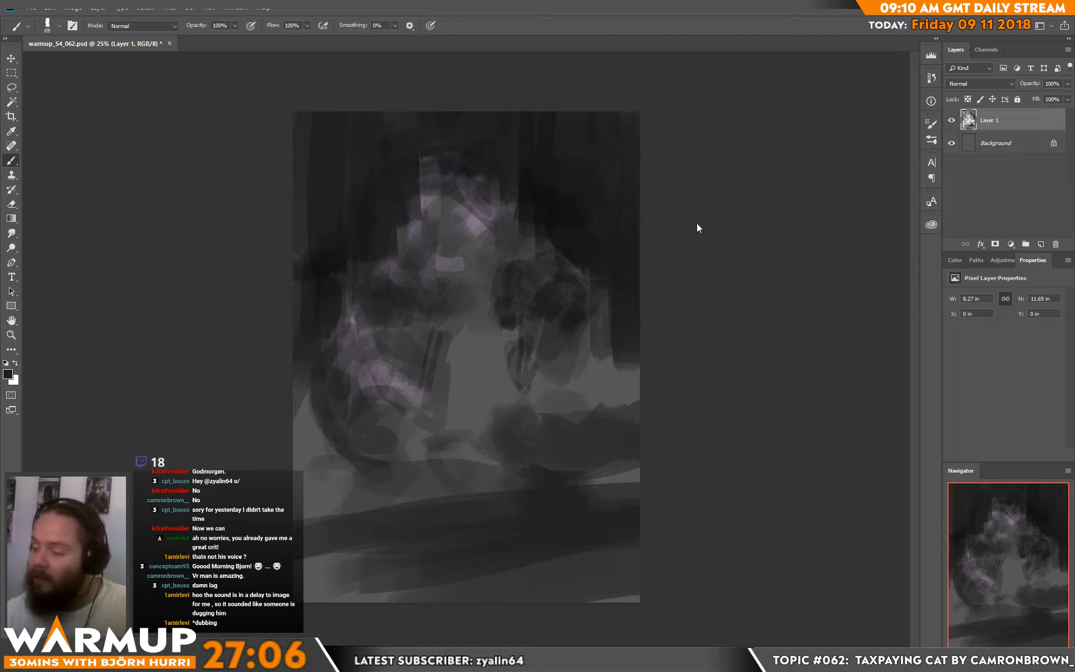
key(ctrl+shift+u)
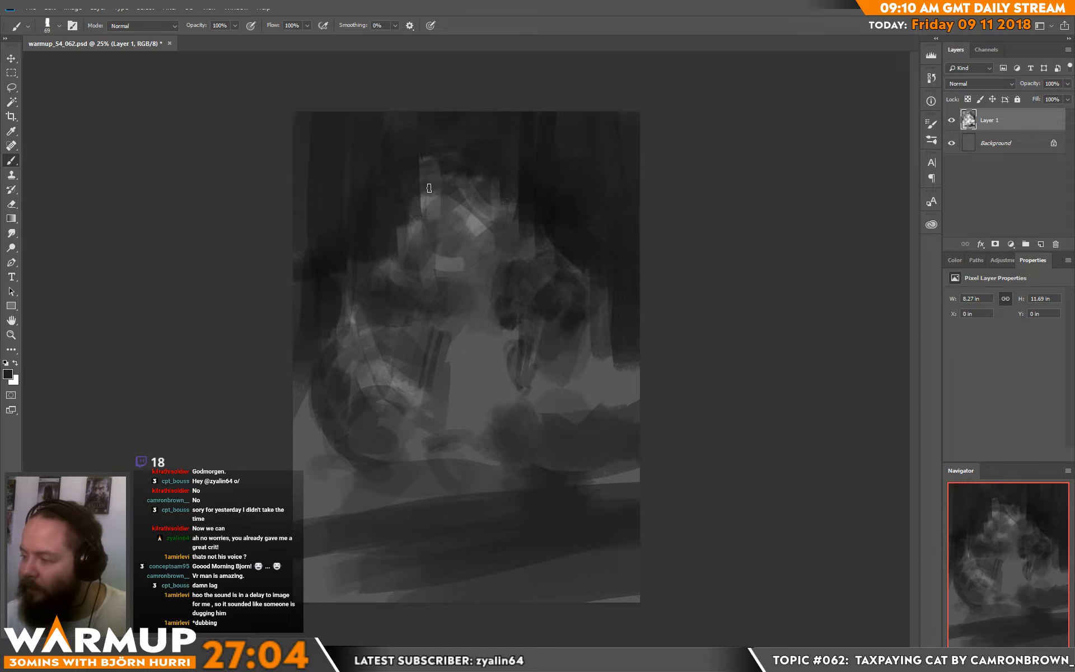
Step: Set the brush size to 183 px and dab tone beside the figure's neck
right_click(498, 204)
click(589, 175)
click(390, 246)
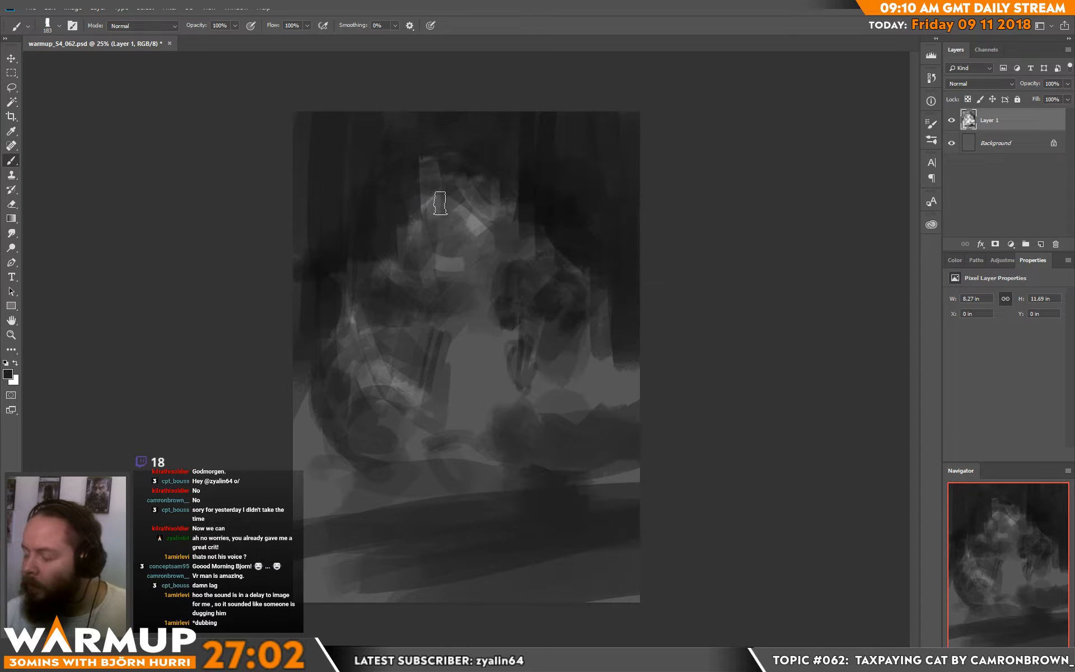
Step: Flip the whole canvas horizontally
click(73, 9)
mouse_move(163, 112)
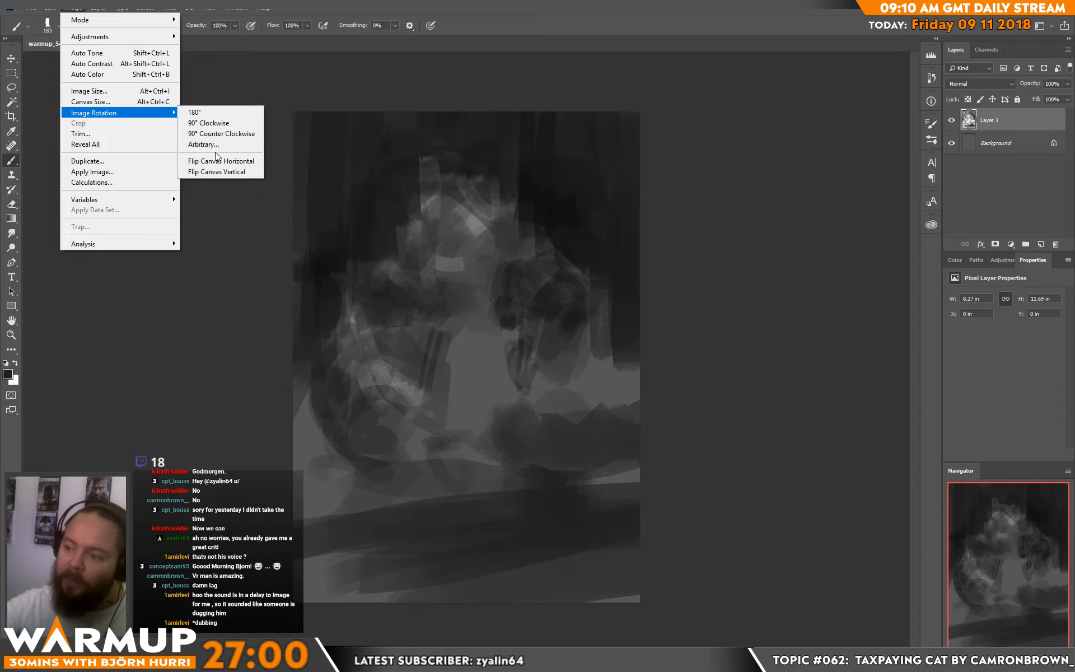
click(224, 161)
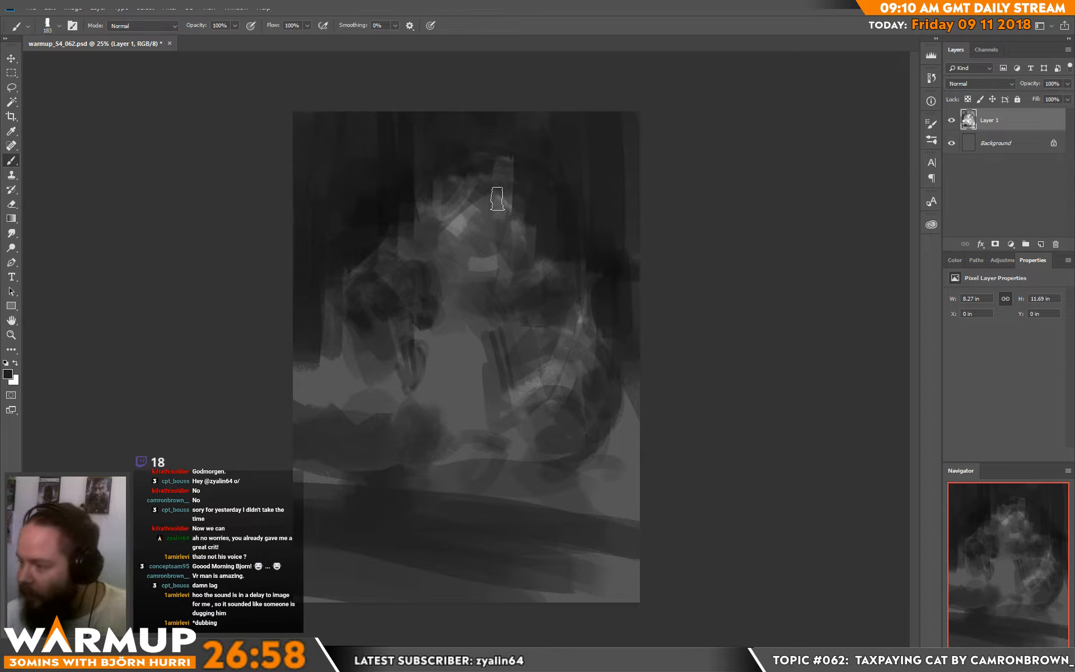
Step: Reduce the brush to 120 px and refine the dark tones around the flipped figure's head
right_click(494, 213)
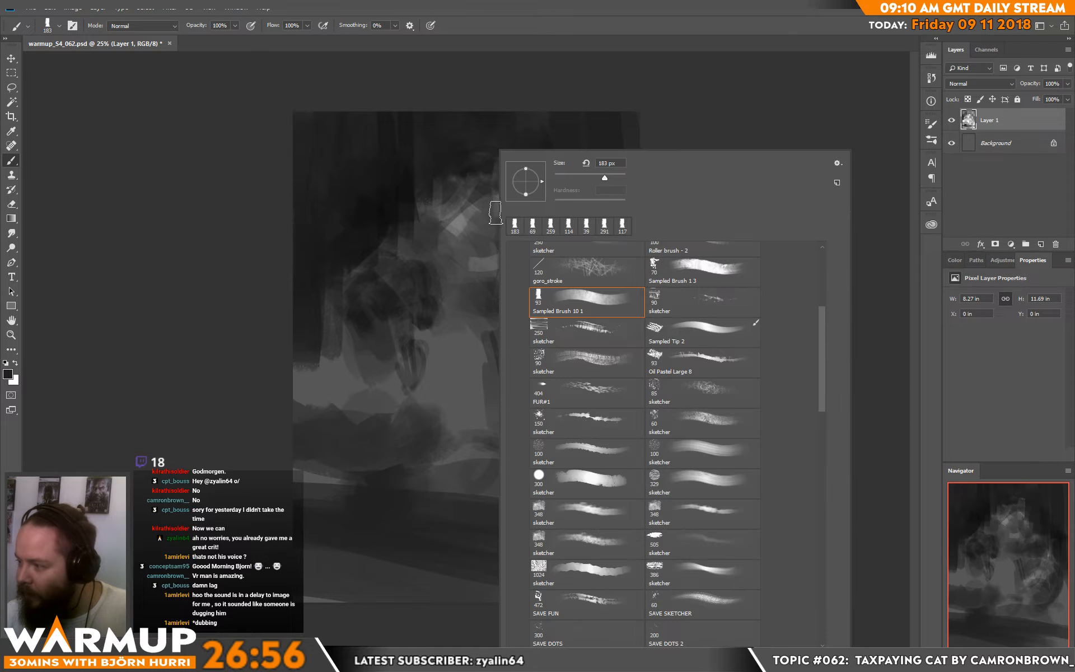
click(598, 177)
click(419, 177)
alt+click(420, 175)
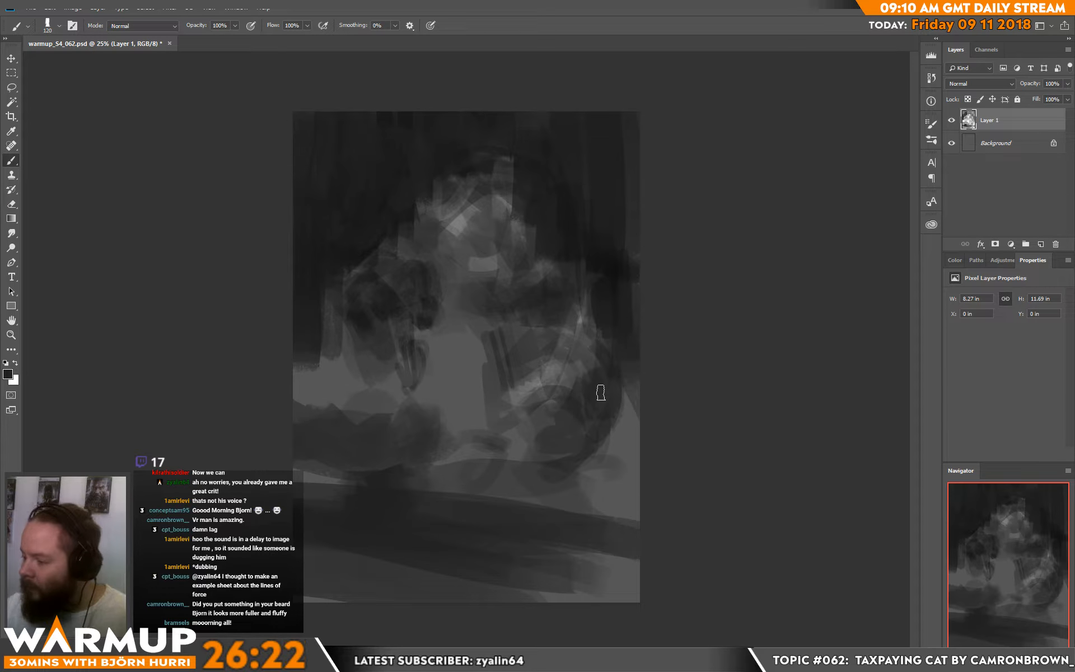
Step: Make white the painting colour and block in a bright patch above the dark mass at the canvas's lower left
key(d)
key(x)
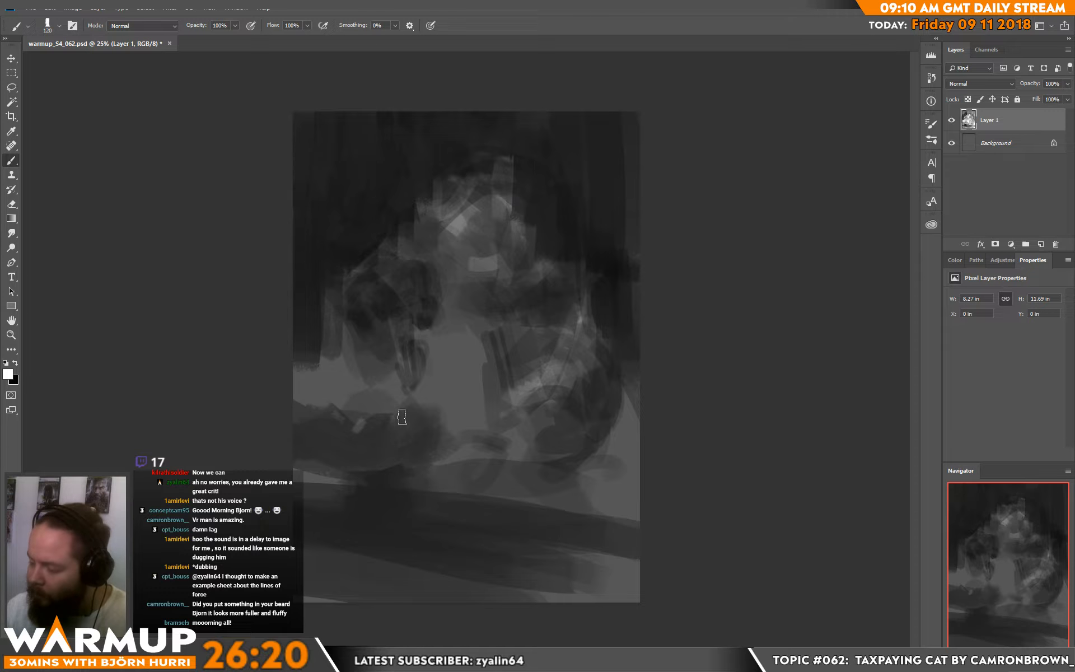
right_click(415, 399)
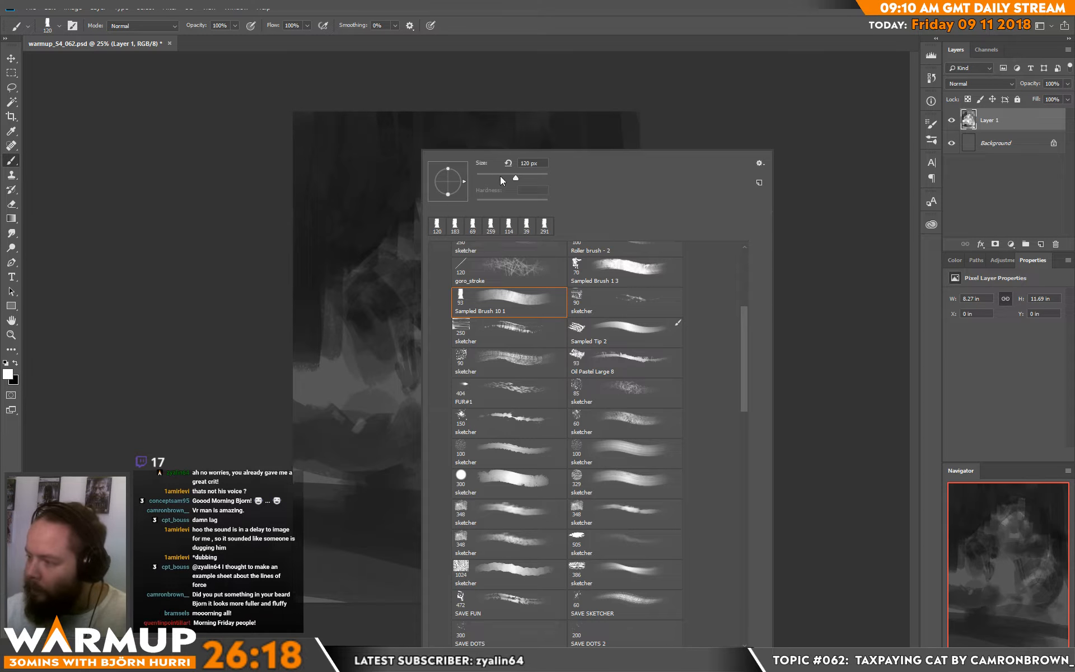
click(372, 393)
drag(375, 388, 364, 411)
Step: Set the brush size to 42 px and paint light jagged strokes along the upper edge of the lower-left dark mass
right_click(378, 421)
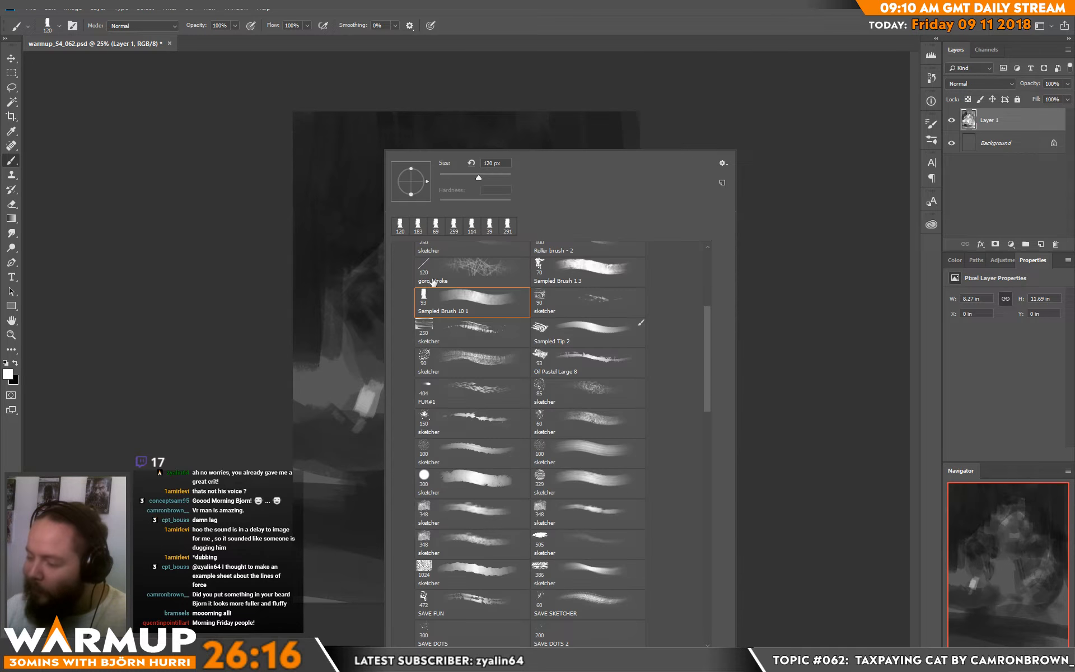
click(454, 179)
click(378, 416)
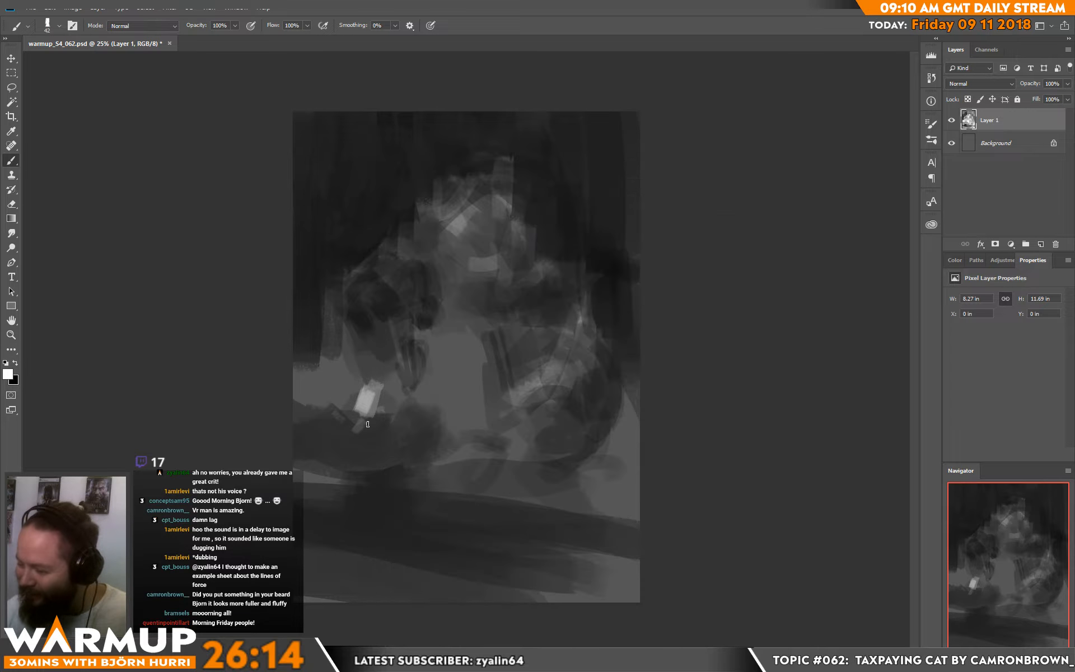
mouse_move(367, 425)
mouse_down()
mouse_move(380, 409)
mouse_move(389, 412)
mouse_move(374, 421)
mouse_move(433, 417)
mouse_move(400, 408)
mouse_move(413, 411)
mouse_move(334, 419)
mouse_up()
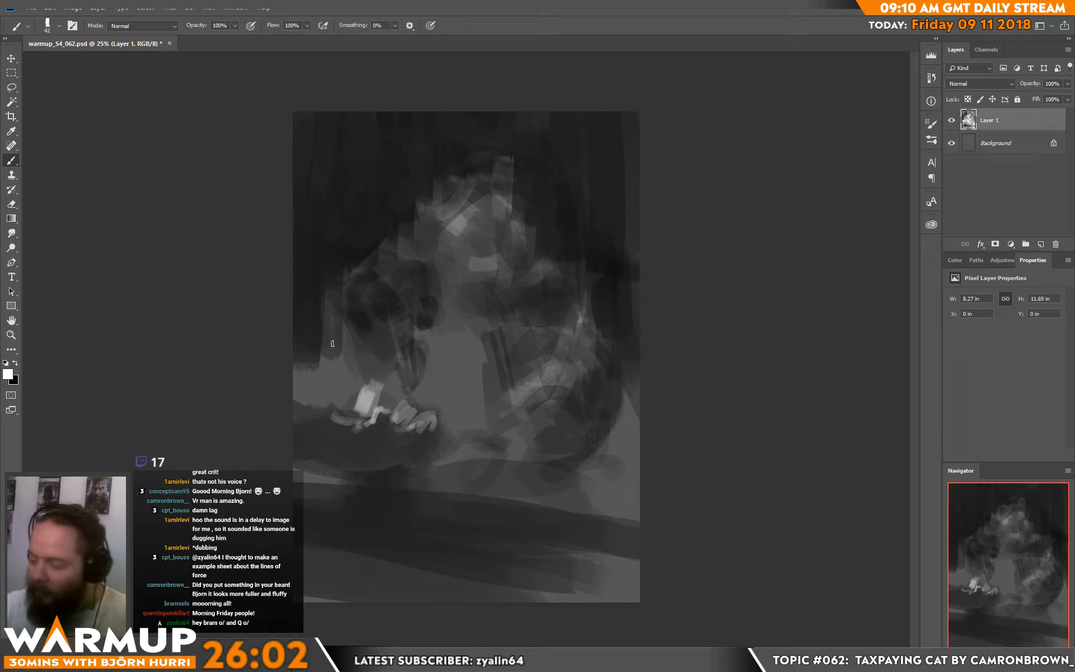
mouse_move(303, 402)
mouse_down()
mouse_move(312, 408)
mouse_move(297, 398)
mouse_up()
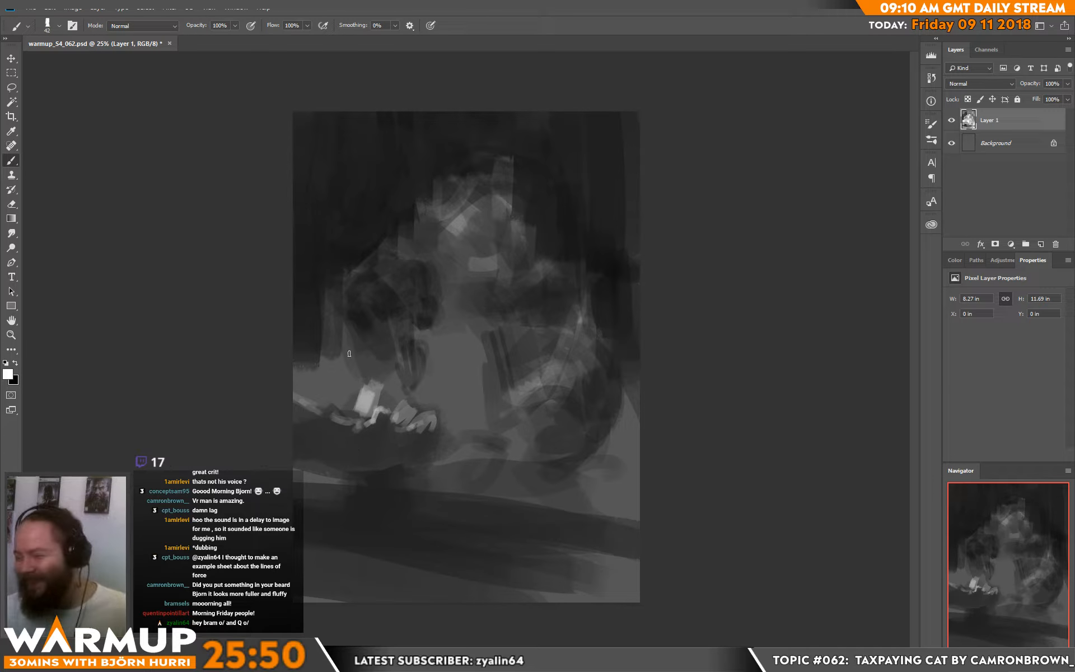
alt+click(349, 406)
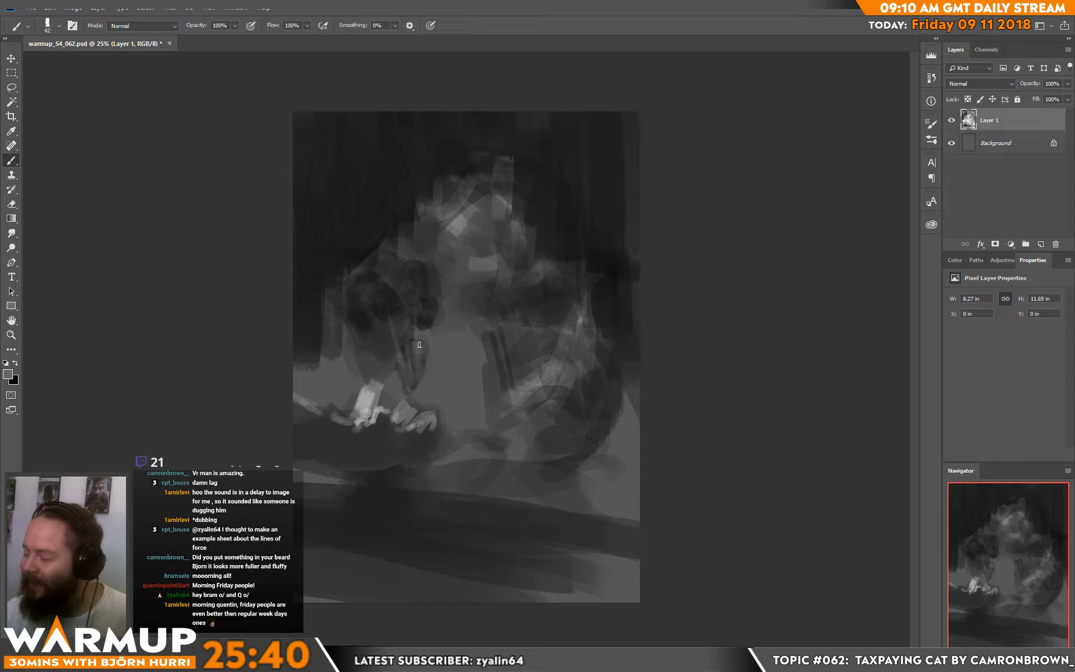
Step: Darken the narrow tapering shape between the bright patch and the rounded forms in front of the figure
alt+click(415, 364)
alt+click(411, 349)
drag(418, 359, 411, 383)
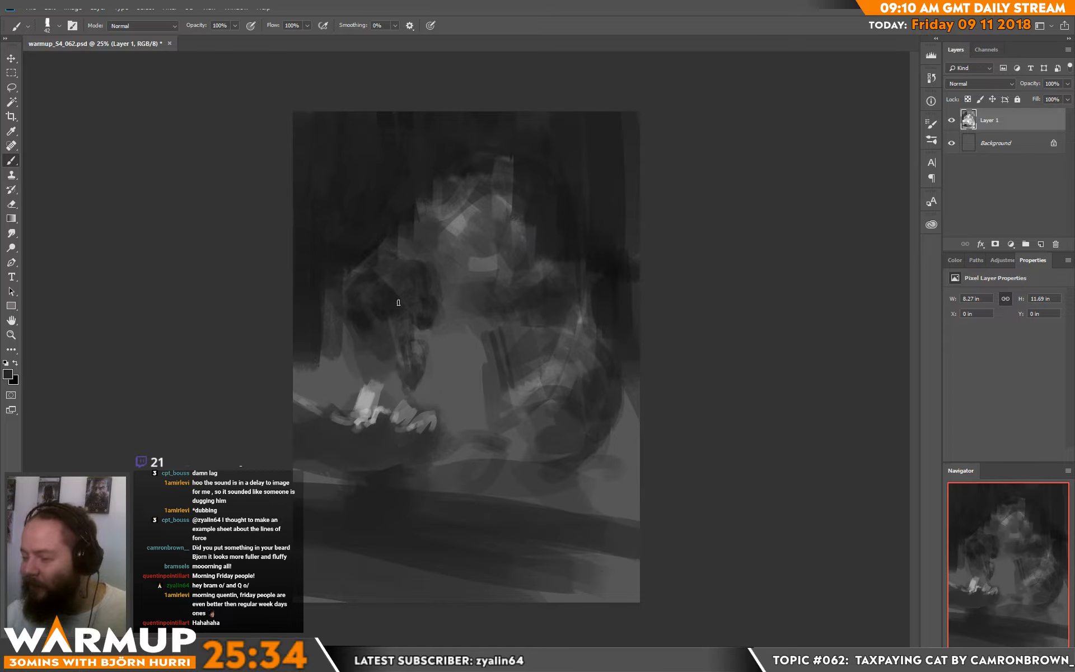
Step: Switch to white and paint curved rim highlights on the rounded forms in front of the figure's chest
key(d)
key(x)
mouse_move(405, 266)
mouse_down()
mouse_move(426, 265)
mouse_move(401, 272)
mouse_move(429, 273)
mouse_move(409, 269)
mouse_move(435, 304)
mouse_up()
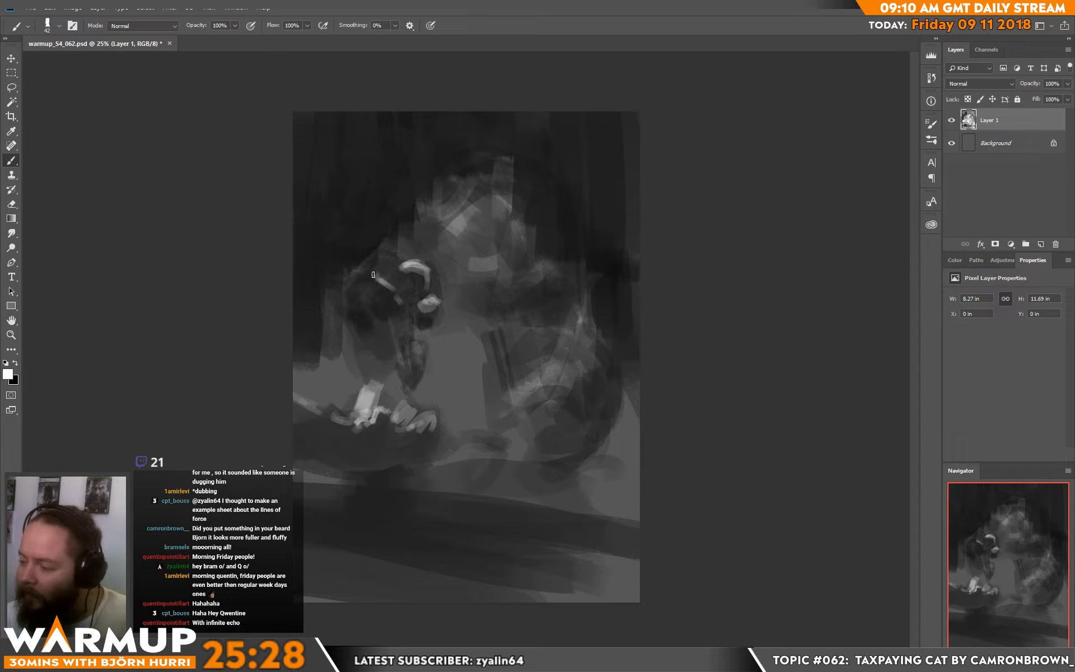
mouse_move(374, 275)
mouse_down()
mouse_move(389, 294)
mouse_move(379, 282)
mouse_move(376, 295)
mouse_move(387, 291)
mouse_move(369, 284)
mouse_move(391, 300)
mouse_move(407, 270)
mouse_move(402, 305)
mouse_up()
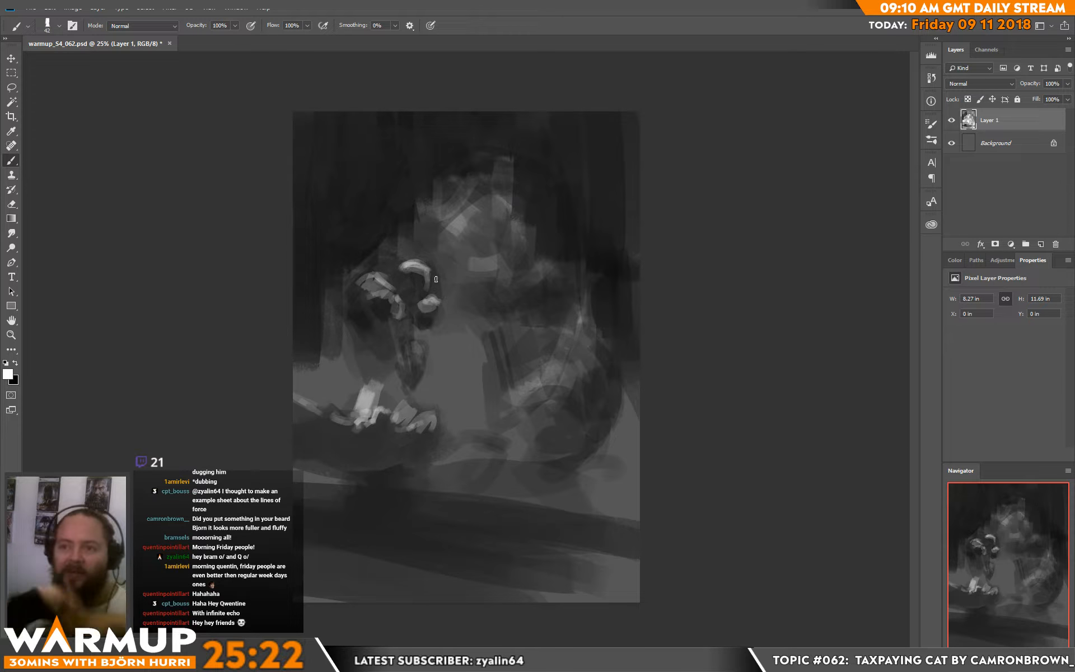
mouse_move(393, 278)
mouse_down()
mouse_move(401, 270)
mouse_move(420, 285)
mouse_move(404, 297)
mouse_up()
alt+click(398, 277)
Step: Switch to black and shade the gaps and undersides of the highlighted rounded forms
key(d)
key(x)
key(x)
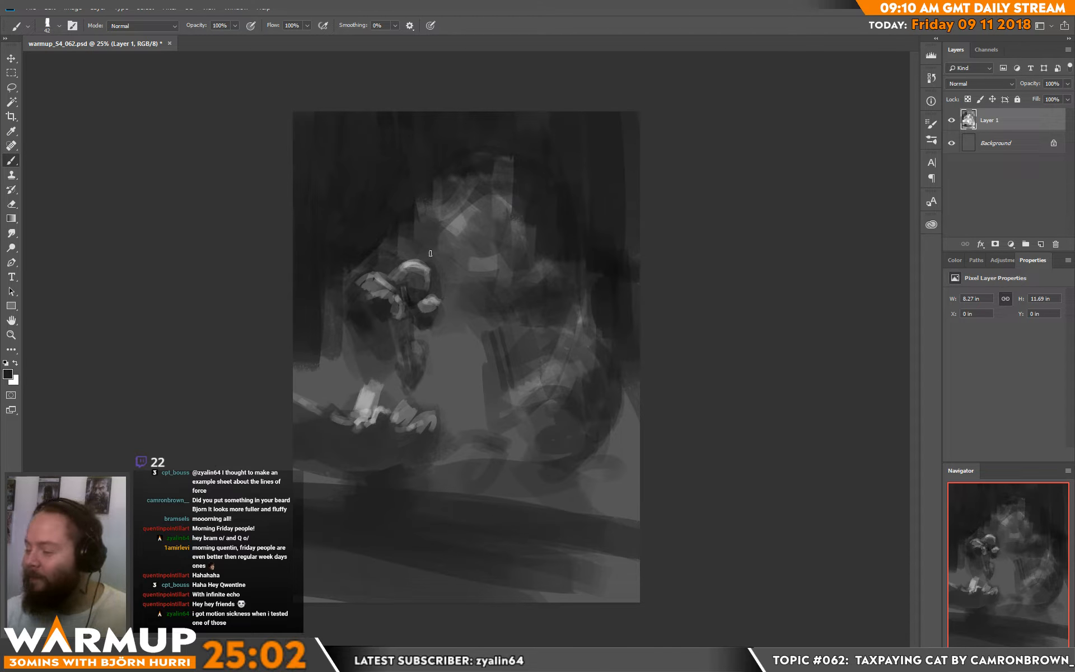
alt+click(385, 310)
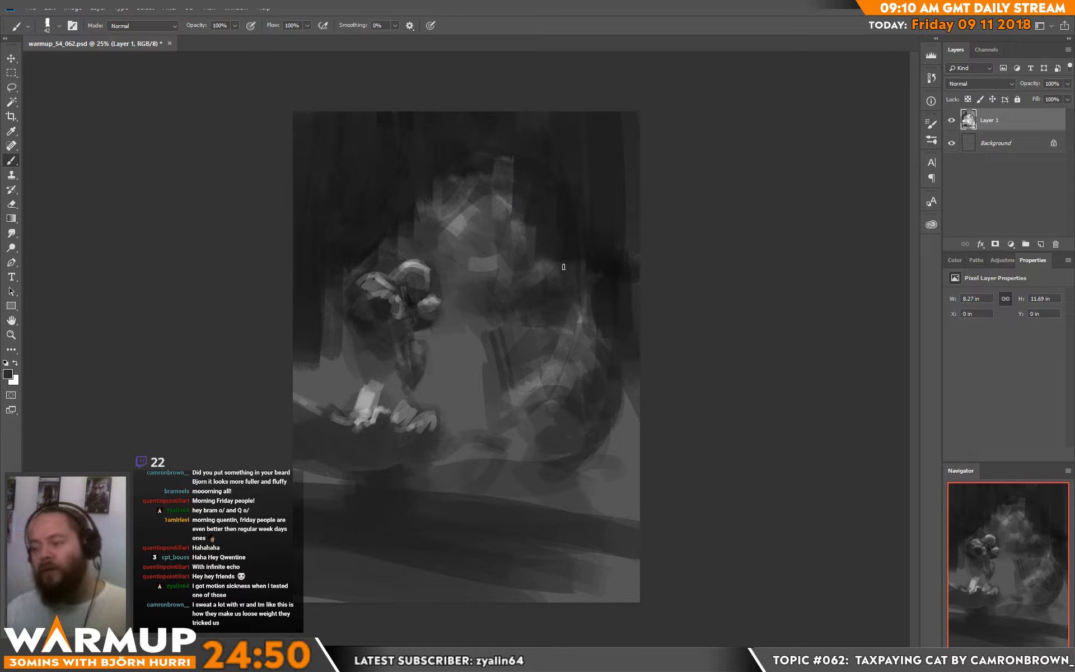
alt+click(419, 308)
Step: Sample greys from the canvas to soften the rounded forms' highlights, and add darker strokes across the figure's chest
alt+click(424, 271)
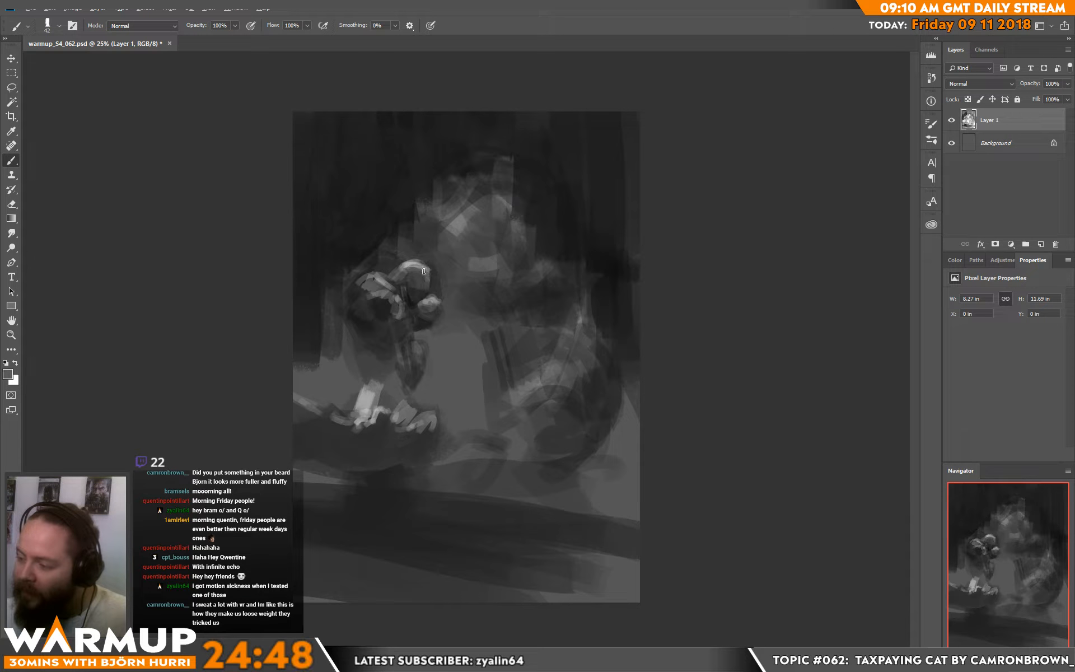
mouse_move(423, 271)
mouse_down()
mouse_move(415, 284)
mouse_move(424, 270)
mouse_move(410, 274)
mouse_move(427, 274)
mouse_move(415, 286)
mouse_move(430, 271)
mouse_up()
alt+click(422, 266)
alt+click(408, 269)
alt+click(407, 276)
alt+click(422, 287)
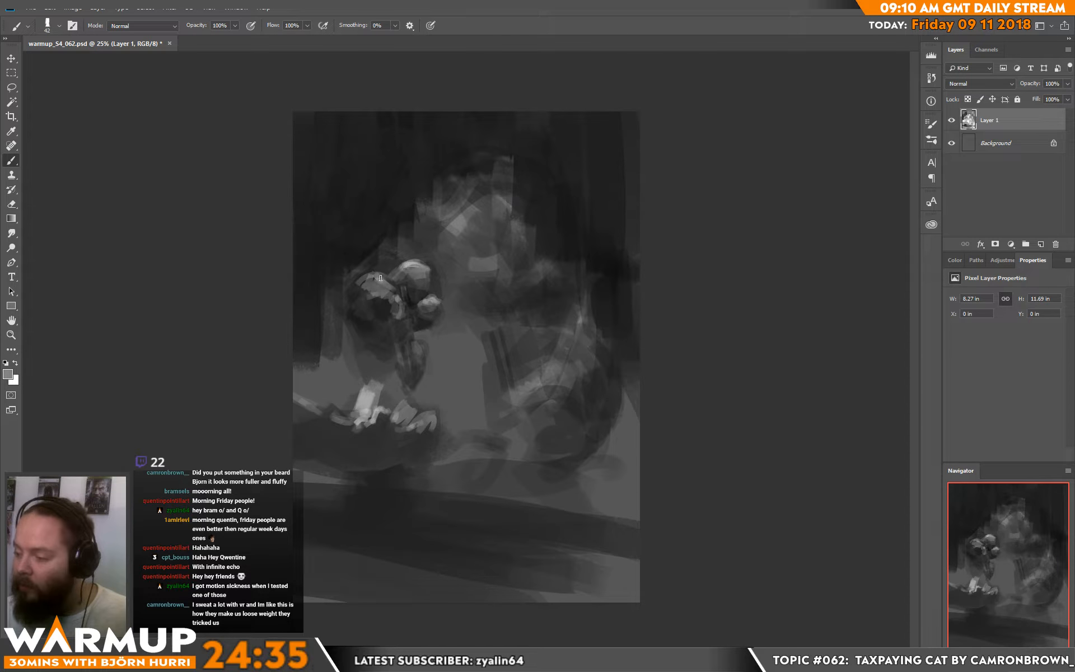
alt+click(351, 286)
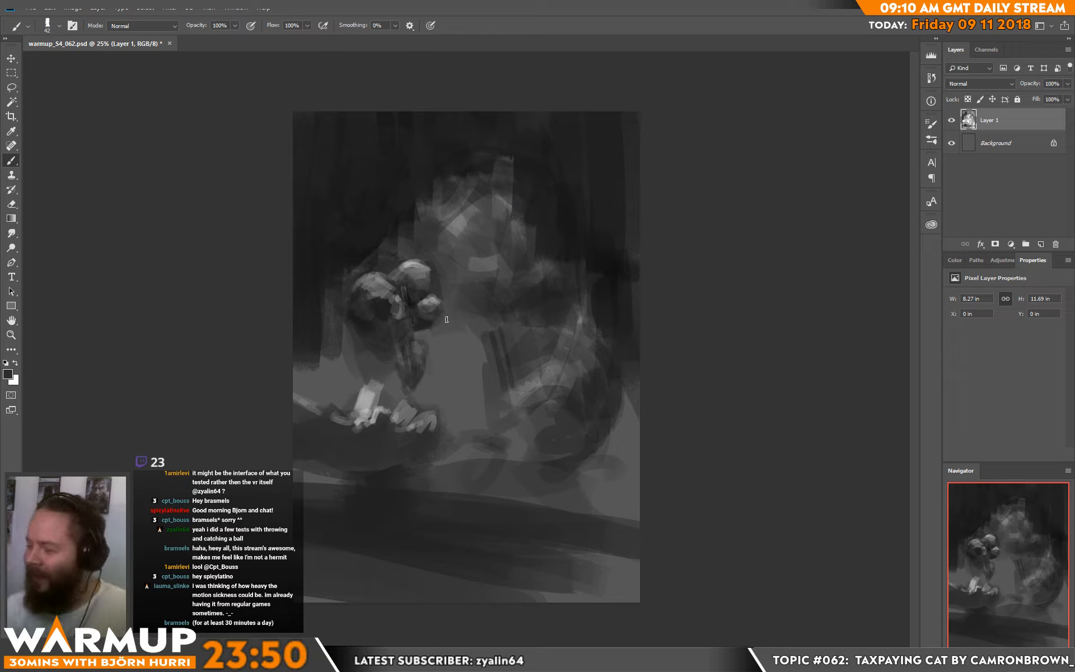
mouse_move(447, 335)
mouse_down()
mouse_move(469, 327)
mouse_move(463, 357)
mouse_move(483, 349)
mouse_up()
Step: Set the brush size to 91 px and paint two pointed cat ears in sampled grey, with tone for the right eye
key(d)
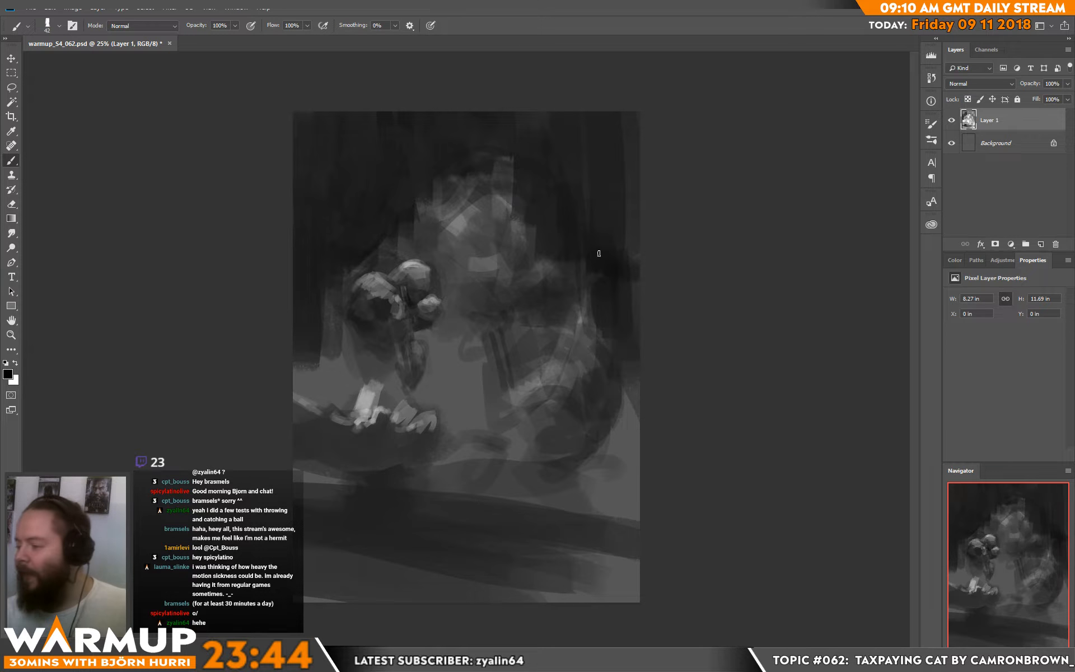
right_click(559, 294)
click(649, 178)
alt+click(430, 218)
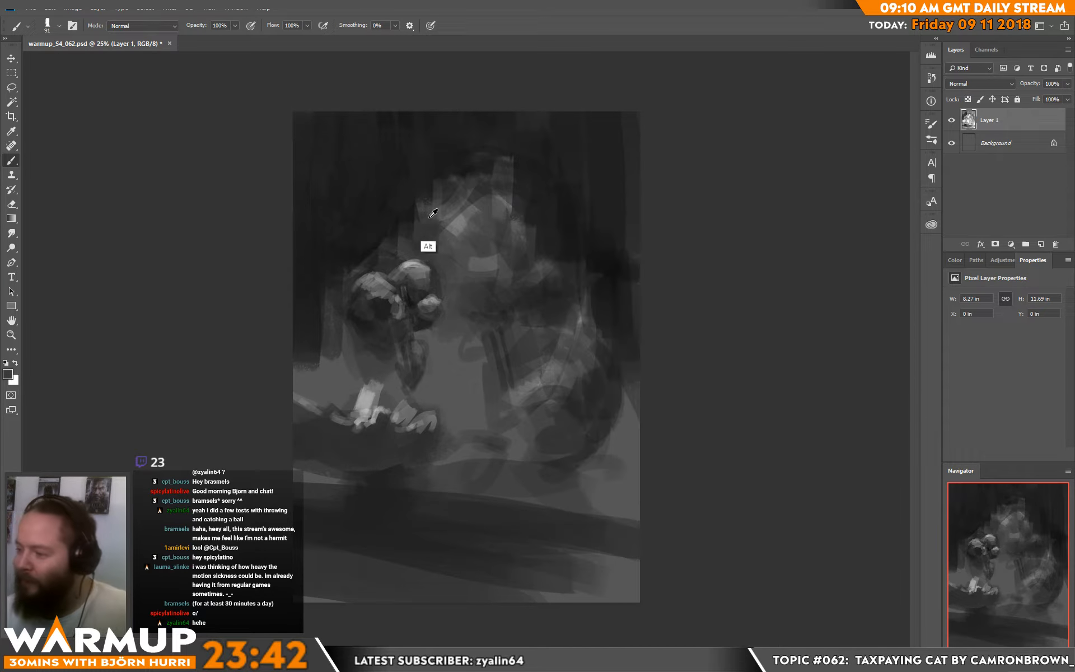
mouse_move(410, 184)
mouse_down()
mouse_move(402, 145)
mouse_move(432, 178)
mouse_move(411, 154)
mouse_move(422, 177)
mouse_up()
mouse_move(559, 207)
mouse_down()
mouse_move(577, 155)
mouse_move(579, 212)
mouse_move(580, 187)
mouse_move(566, 193)
mouse_move(563, 216)
mouse_up()
alt+click(532, 235)
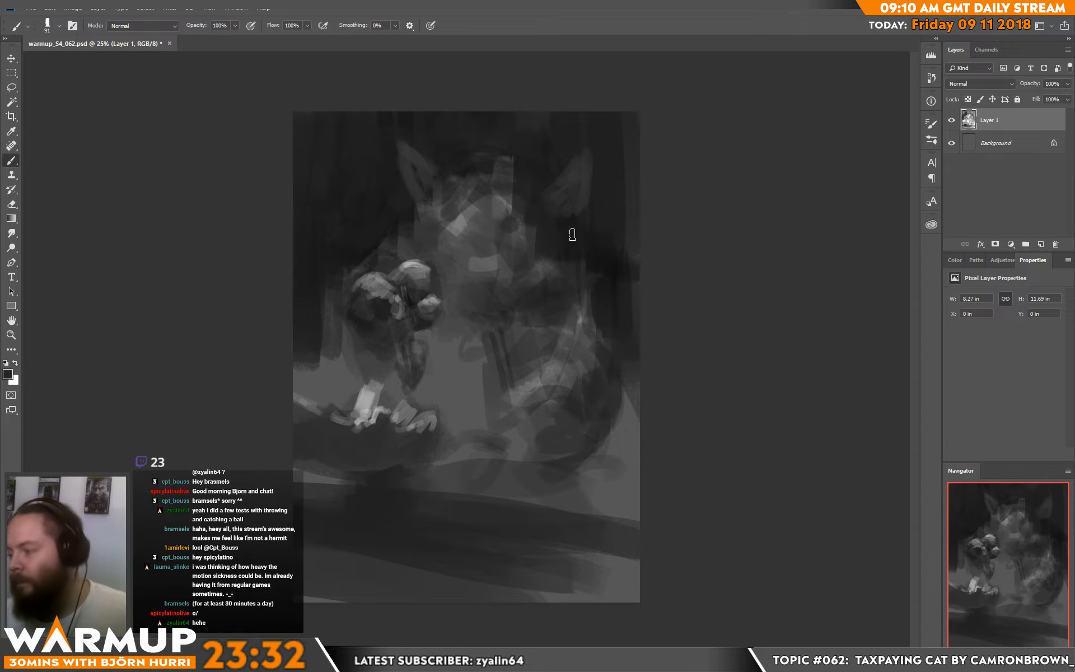
Step: Set the brush size to 31 px and rough in the cat's left eye and the tones beside the muzzle
right_click(541, 247)
click(614, 176)
alt+click(456, 222)
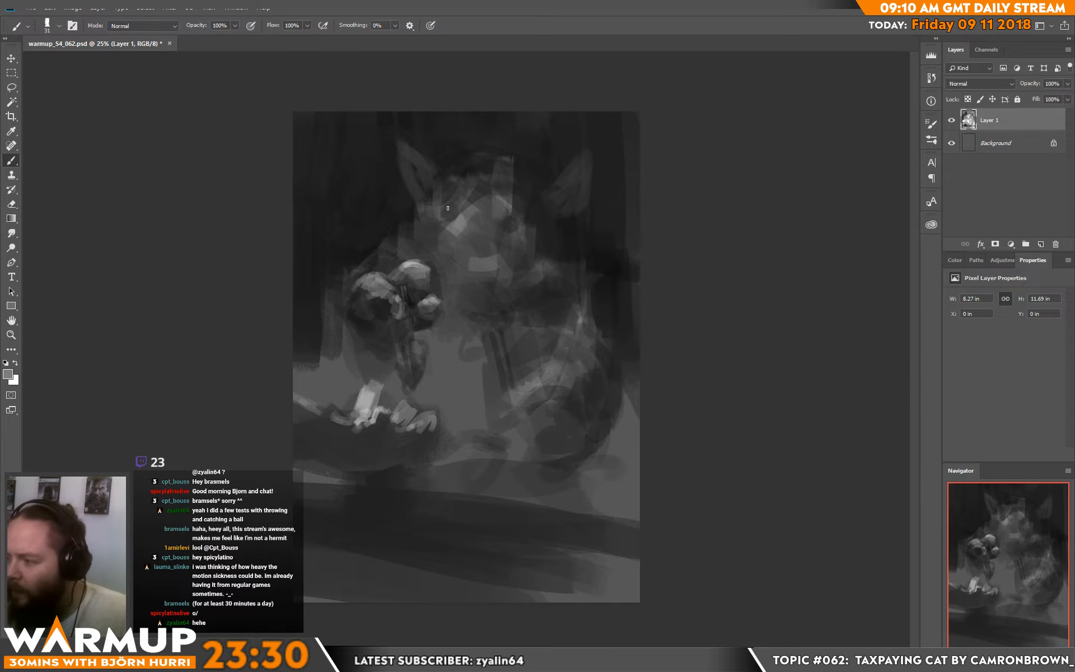
drag(448, 210, 444, 209)
alt+click(444, 213)
alt+click(463, 202)
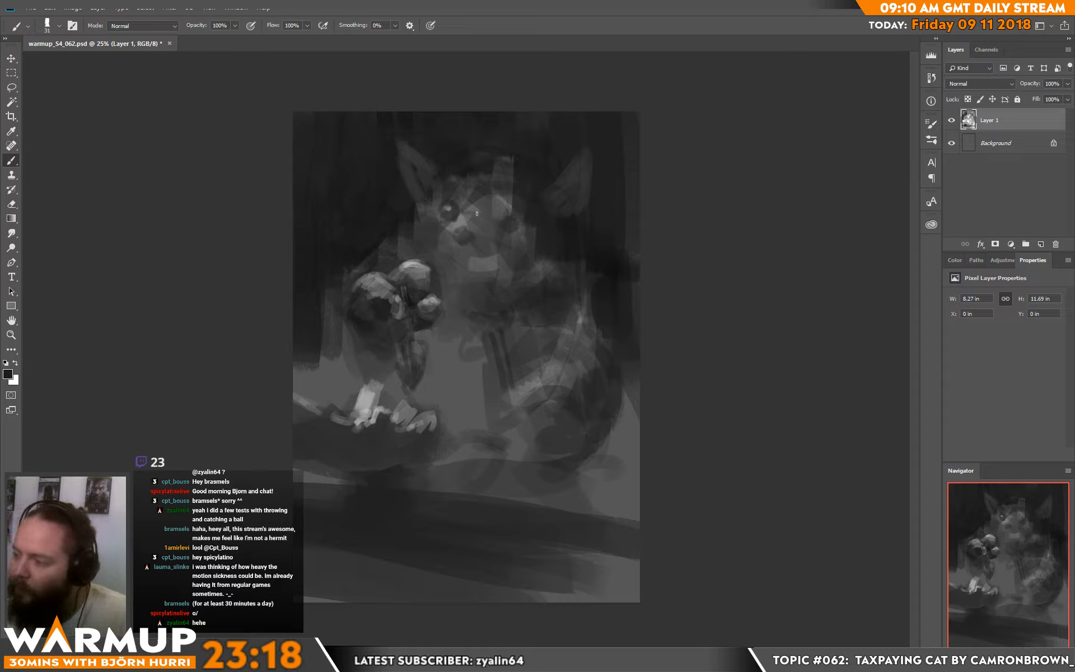
Step: Refine the left eye's rim and surrounding fur by alternating sampled light and dark greys
alt+click(478, 212)
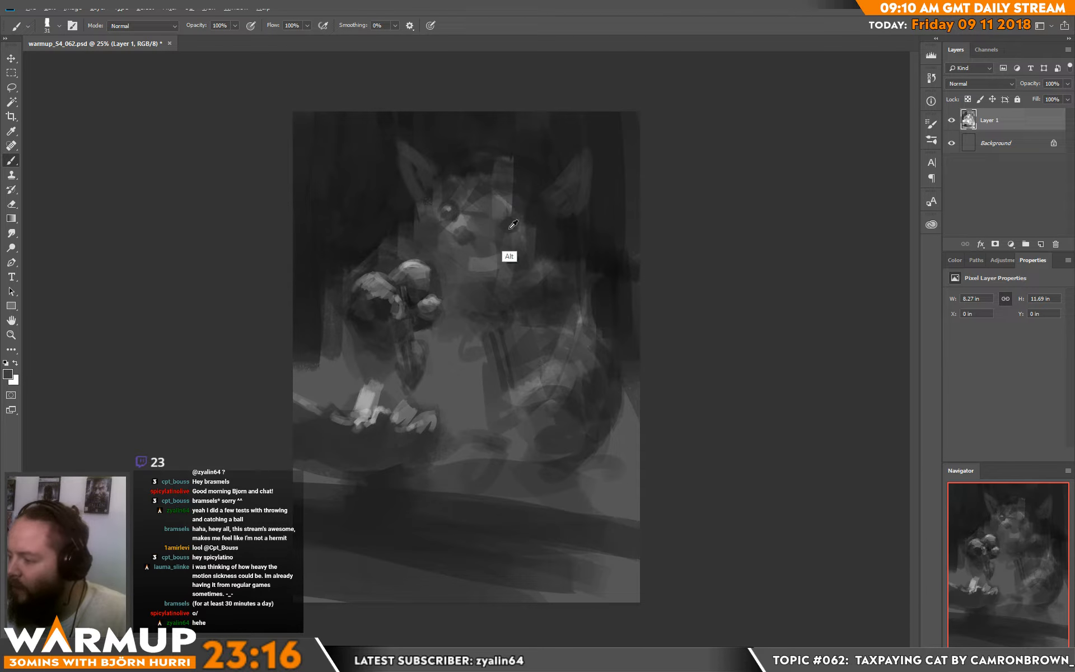
alt+click(453, 223)
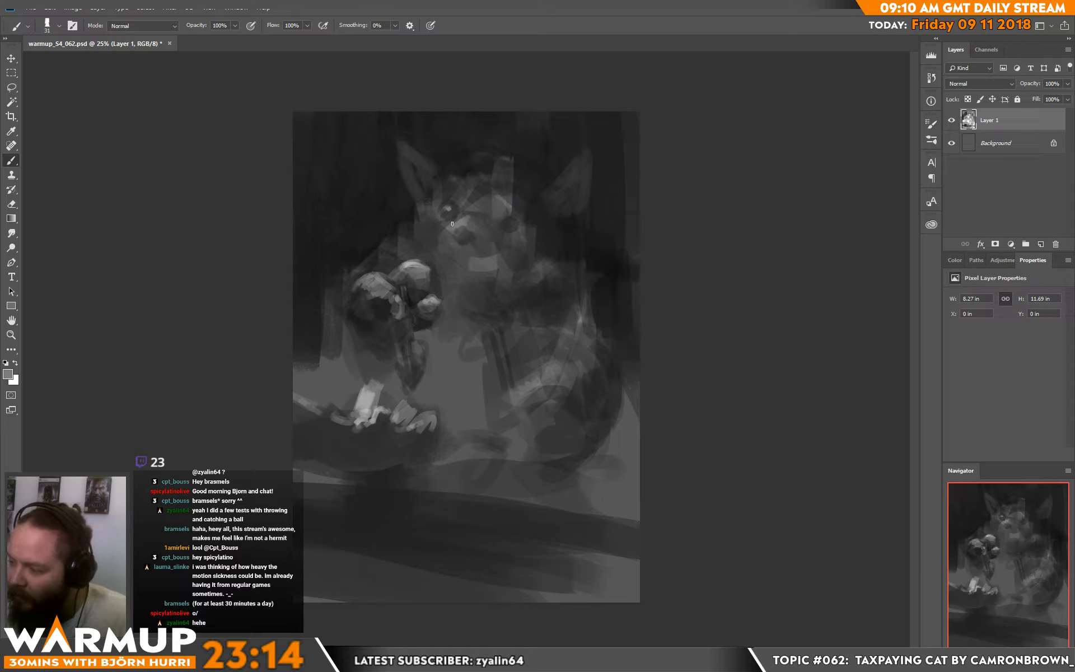
drag(453, 221, 458, 216)
alt+click(447, 214)
alt+click(446, 205)
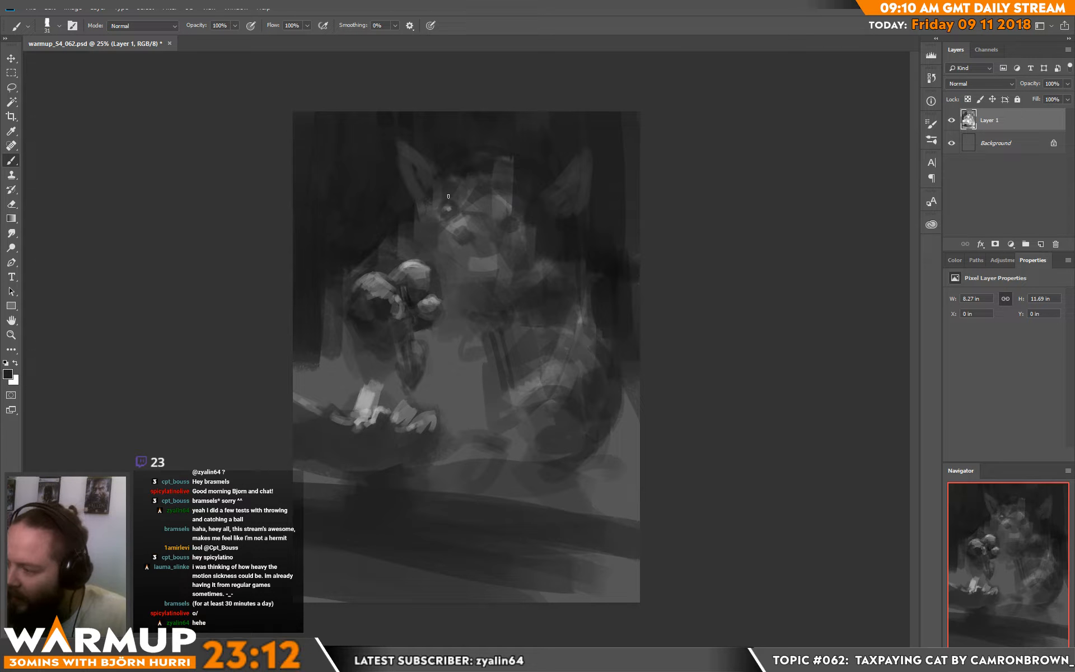
alt+click(436, 209)
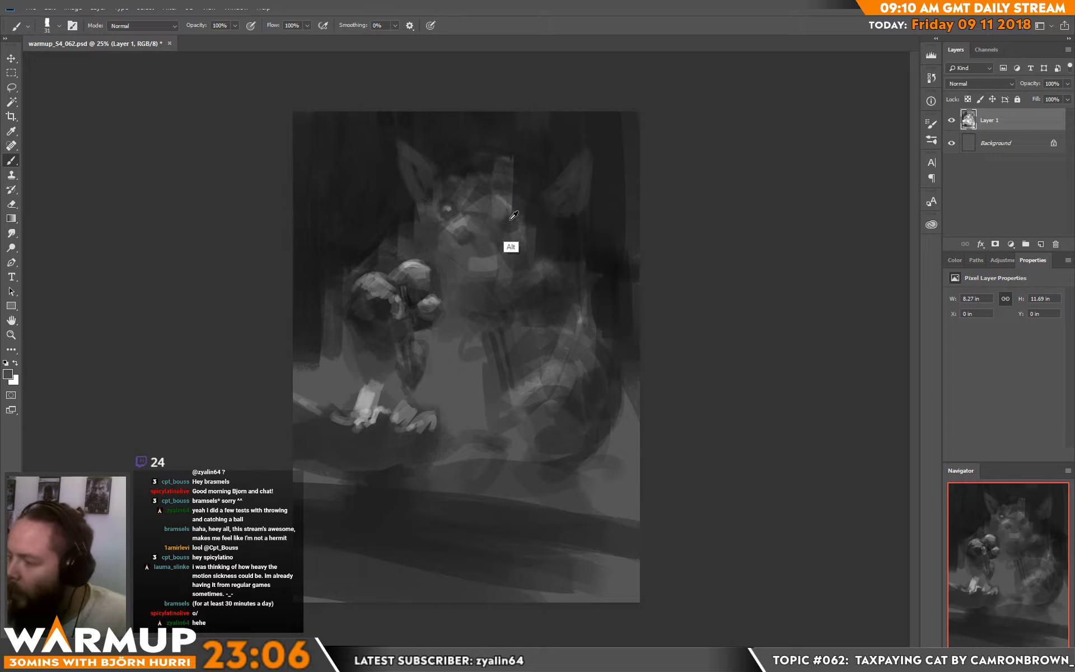
Step: Sample greys around the cat's right eye and shape its round form
alt+click(510, 214)
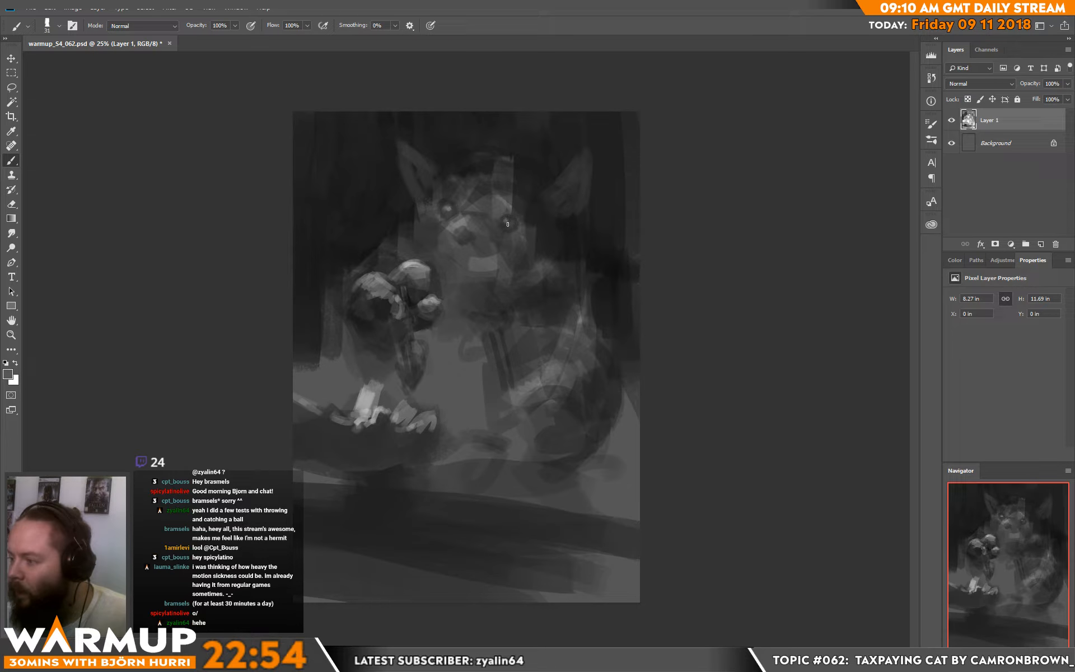
key(alt)
key(alt)
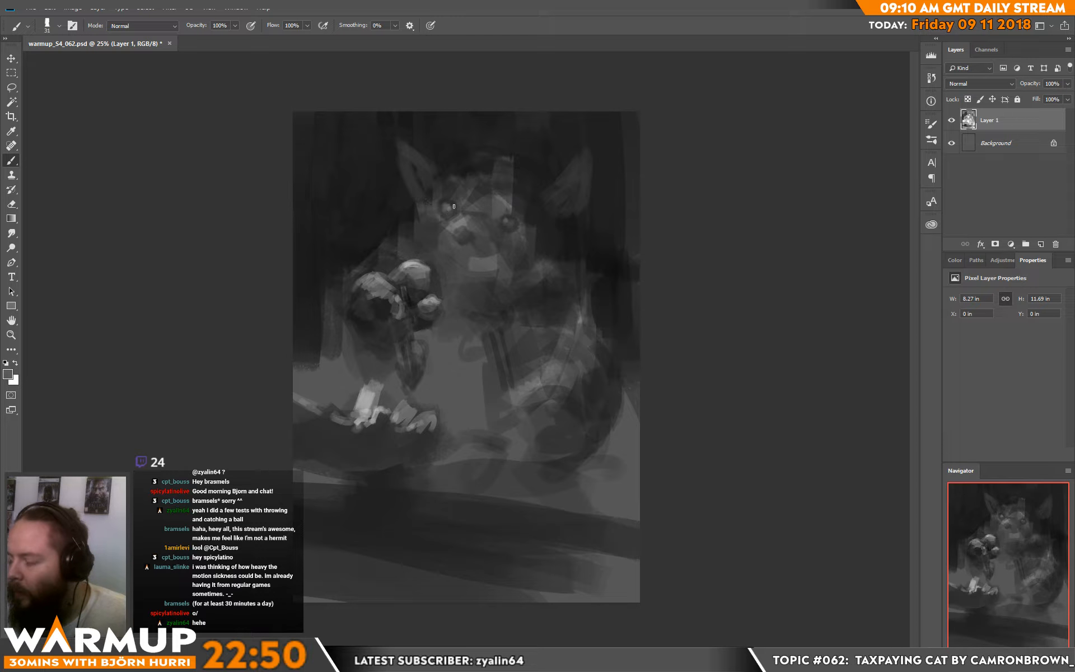
Step: Paint vertical slit pupils in both eyes and touch up the right eye with an 18 px brush
drag(448, 202, 448, 213)
drag(507, 217, 507, 228)
alt+click(511, 221)
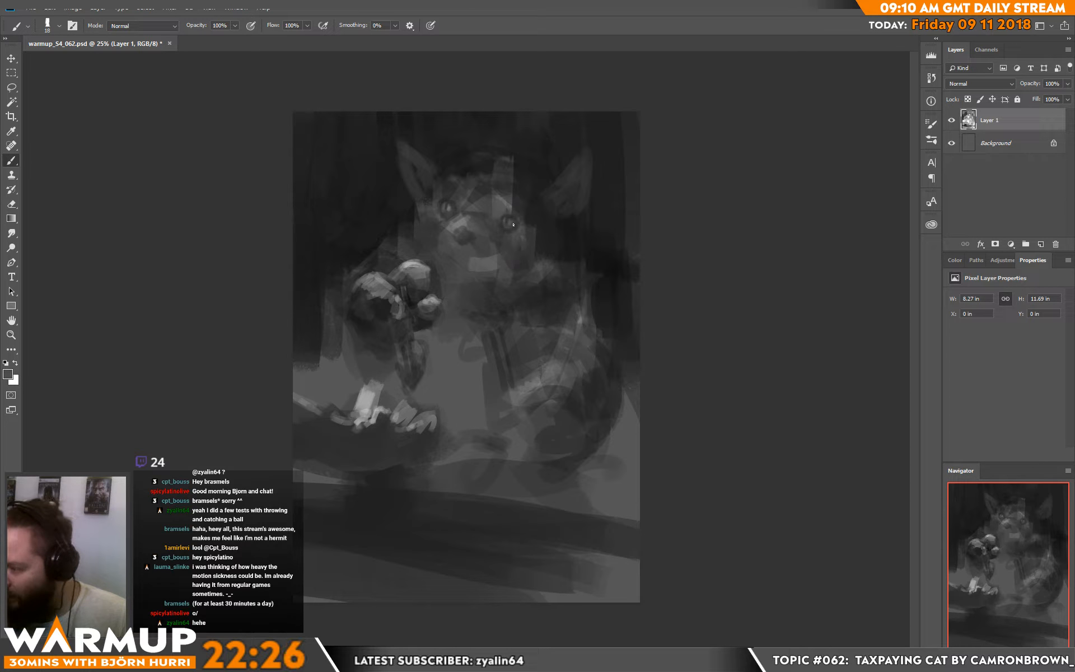
alt+click(521, 226)
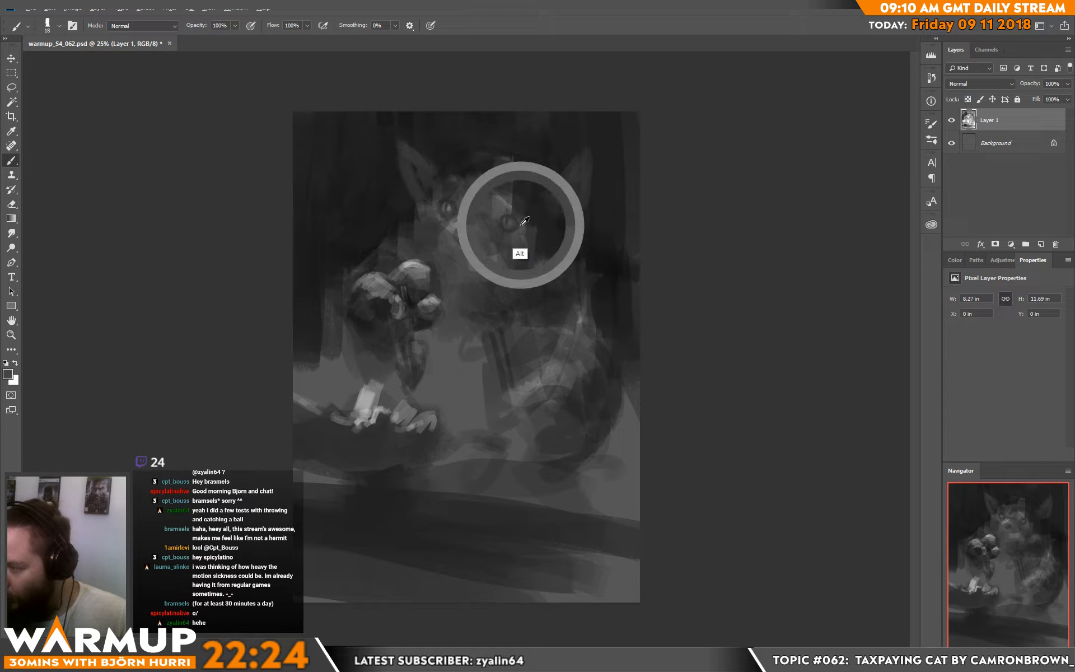
alt+click(504, 220)
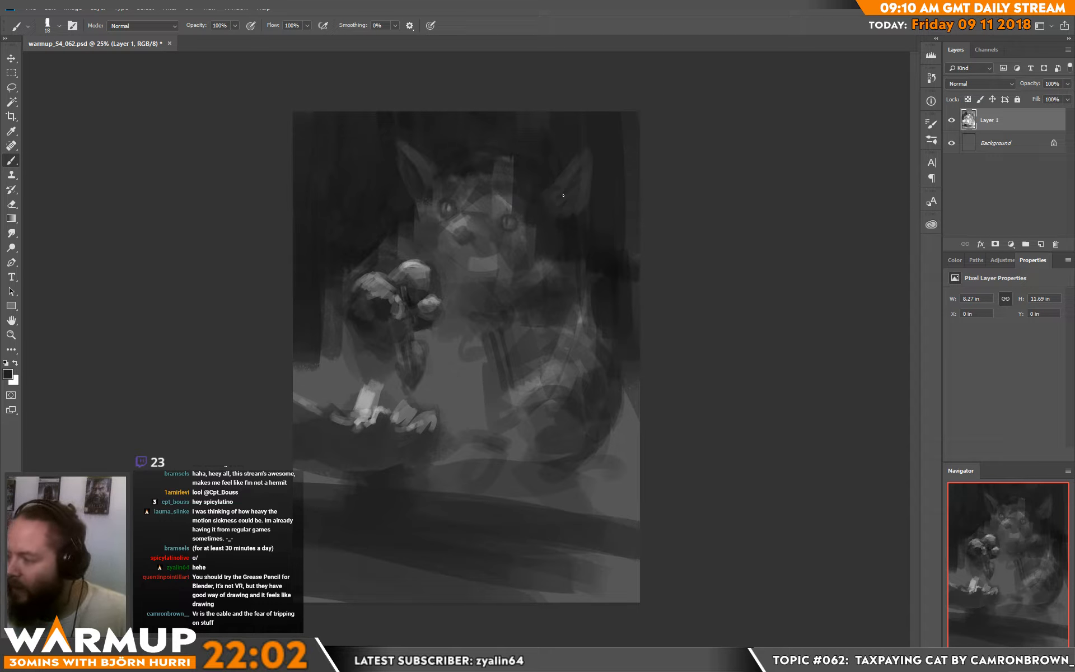
Step: Set the brush size to 56 px and sharpen the shapes of both ears with dark inner and outer tones
right_click(580, 178)
drag(648, 179, 657, 180)
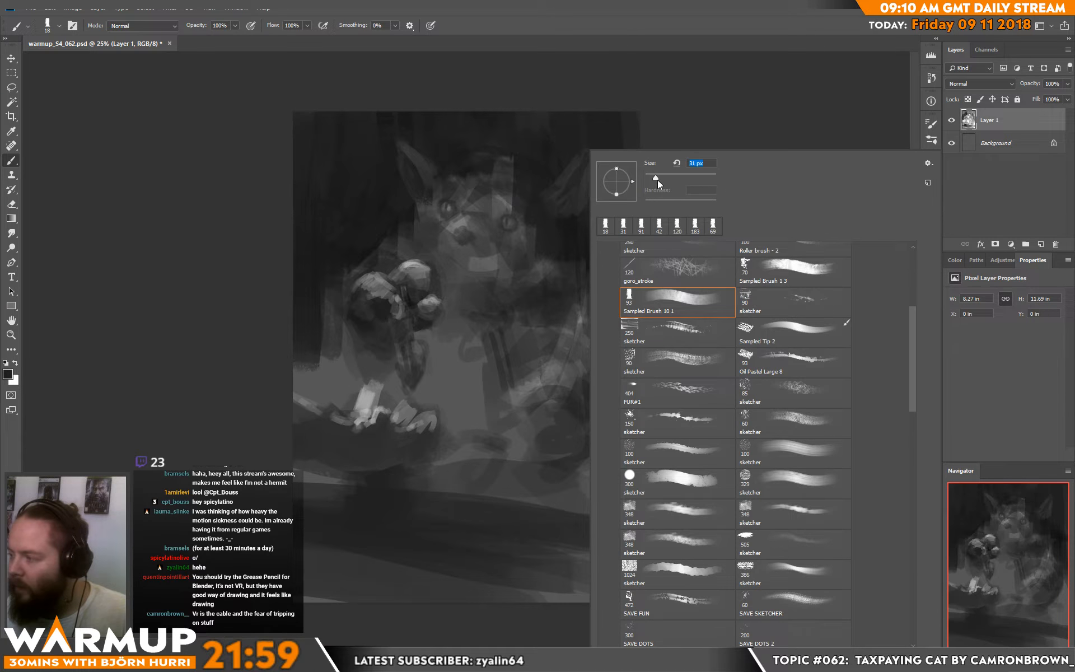
click(563, 205)
mouse_move(562, 205)
mouse_down()
mouse_move(557, 214)
mouse_move(576, 211)
mouse_up()
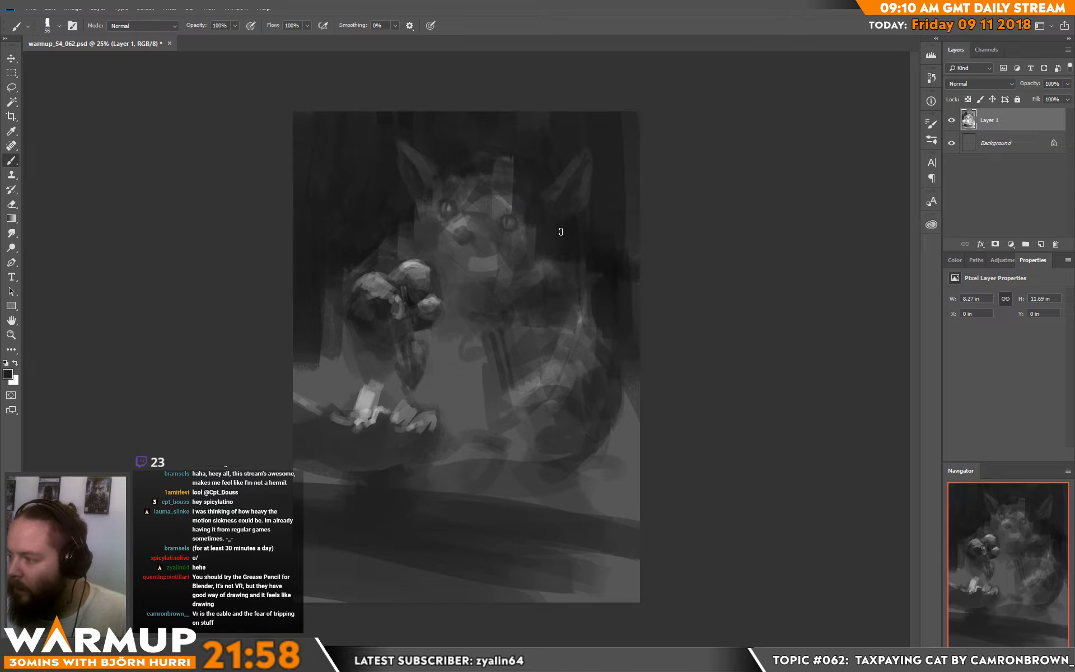
alt+click(570, 232)
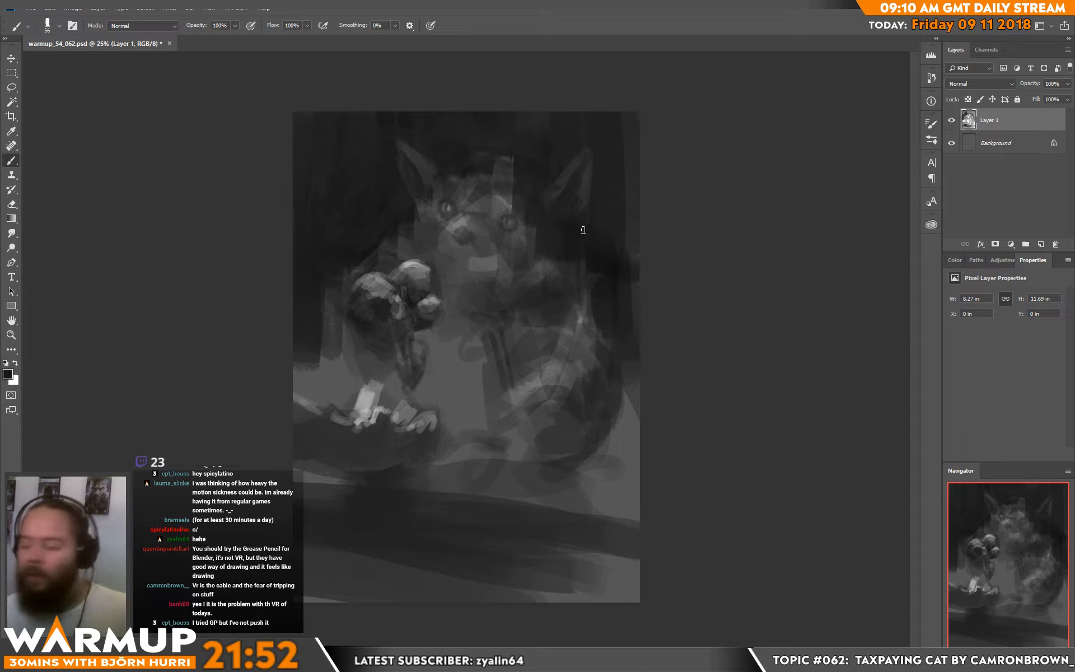
alt+click(569, 169)
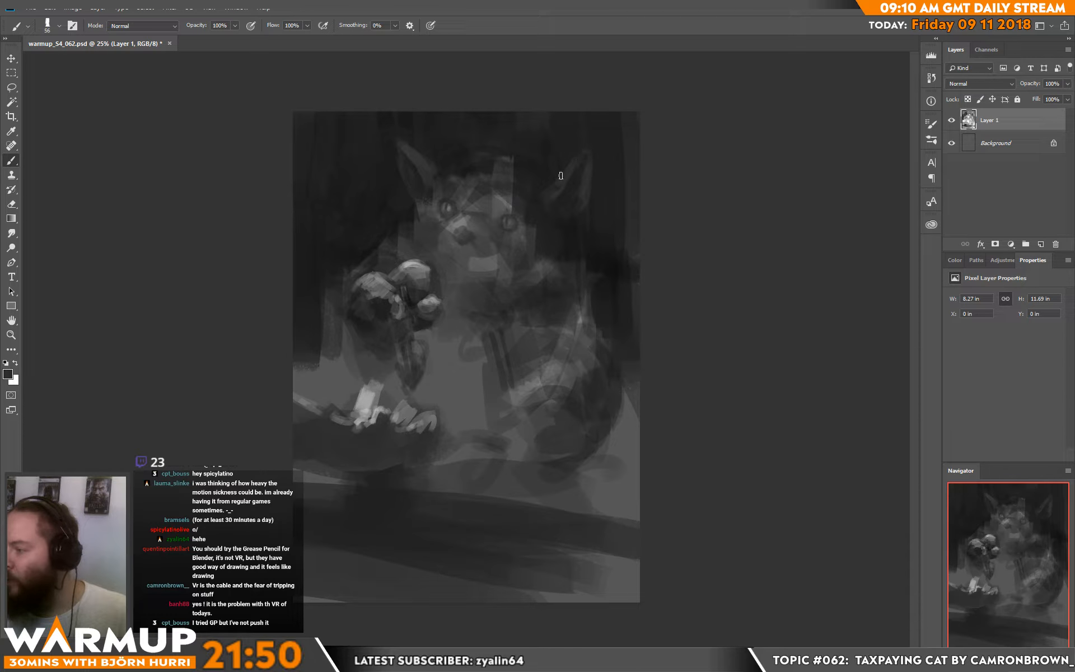
drag(555, 179, 570, 166)
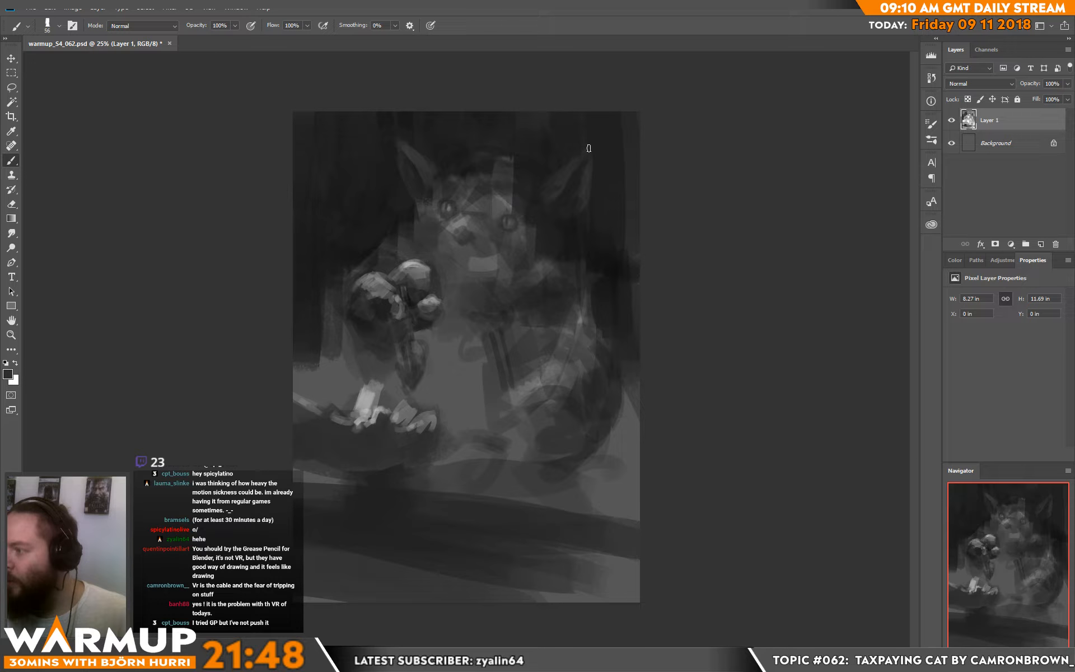
alt+click(408, 160)
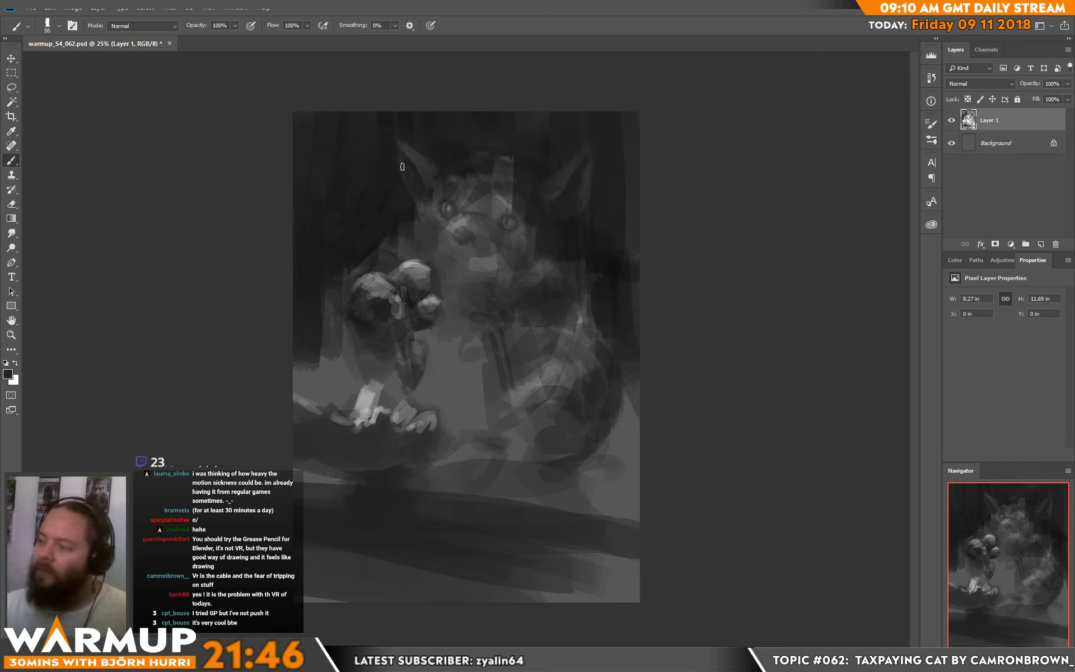
Step: Refine the outer edge and tip of the cat's left ear with sampled dark greys
drag(402, 167, 396, 140)
alt+click(415, 141)
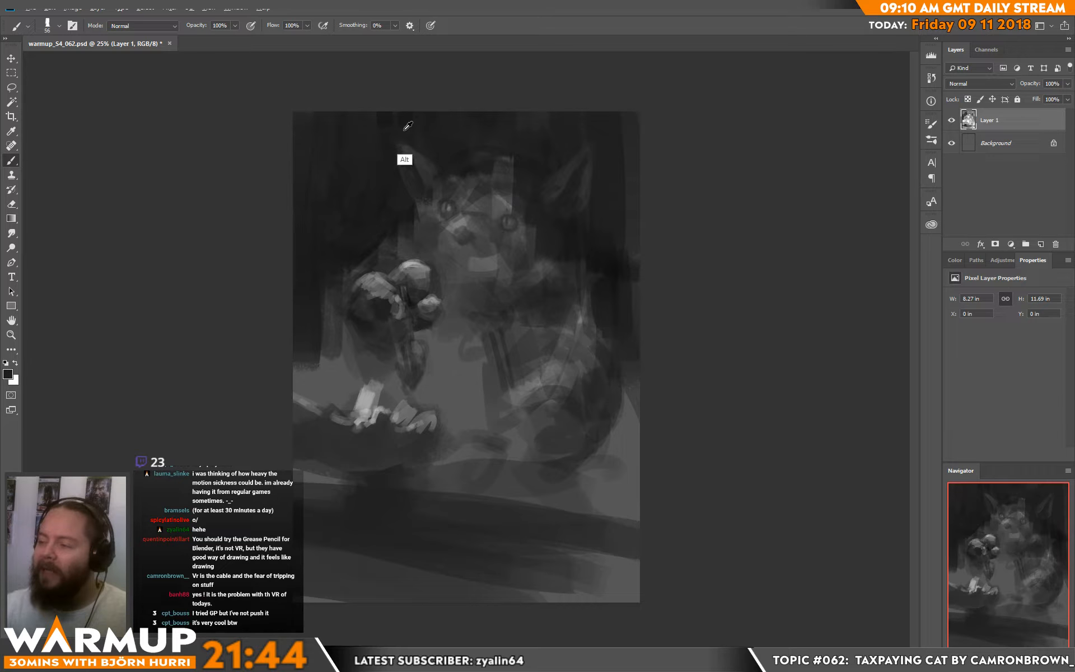
alt+click(406, 132)
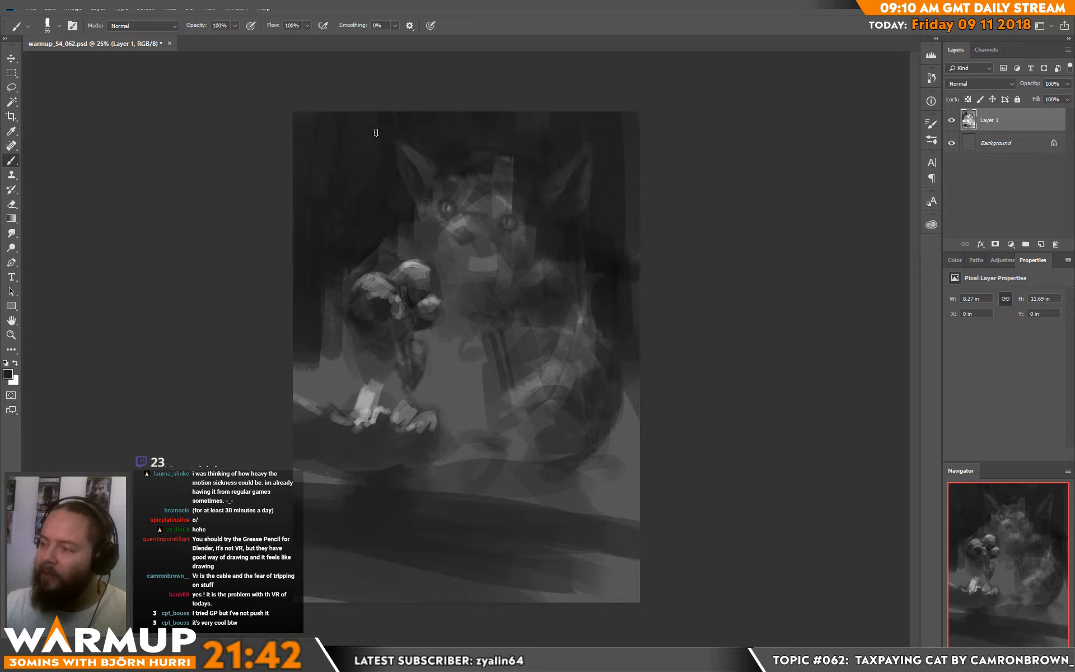
Step: Set the brush size to 199 px and even out the dark background around the cat's head and ears
right_click(406, 178)
click(518, 176)
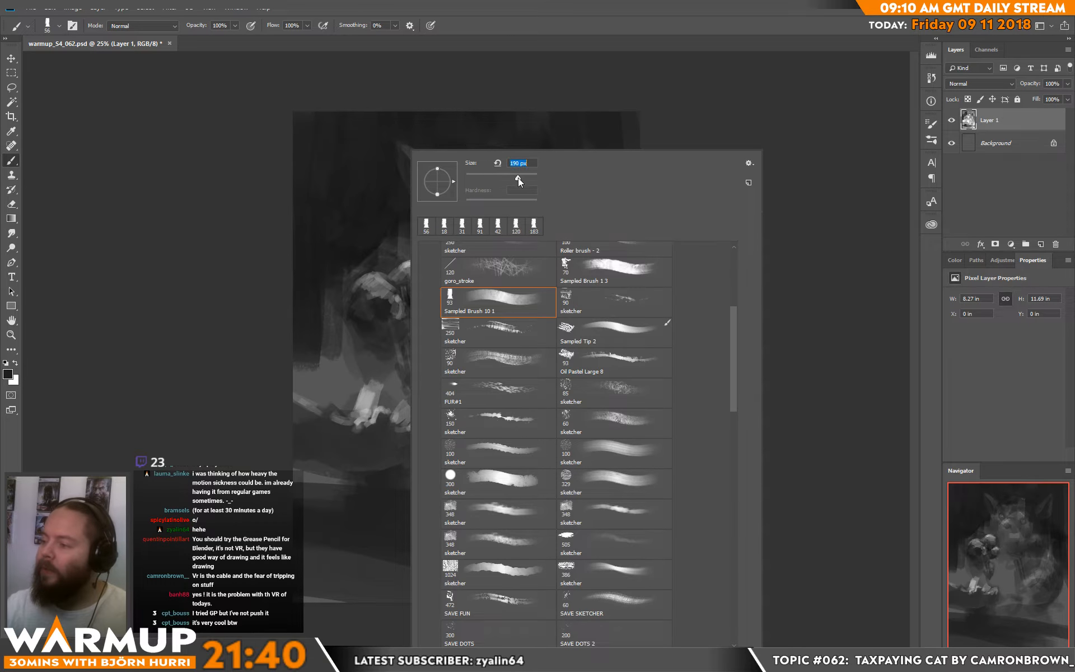
click(353, 179)
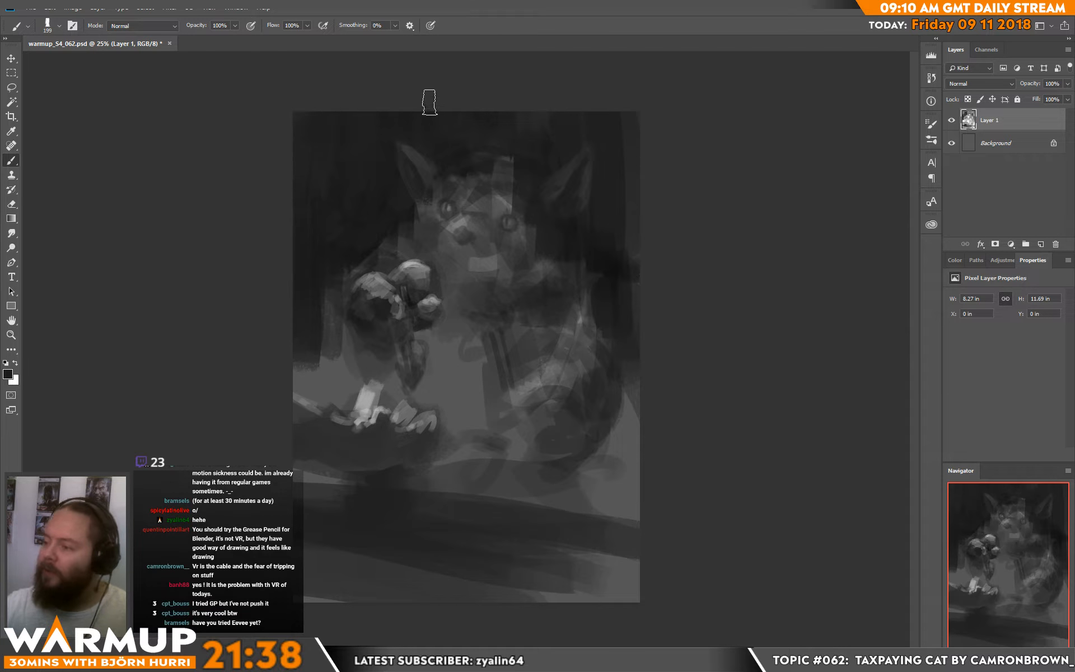
key(alt)
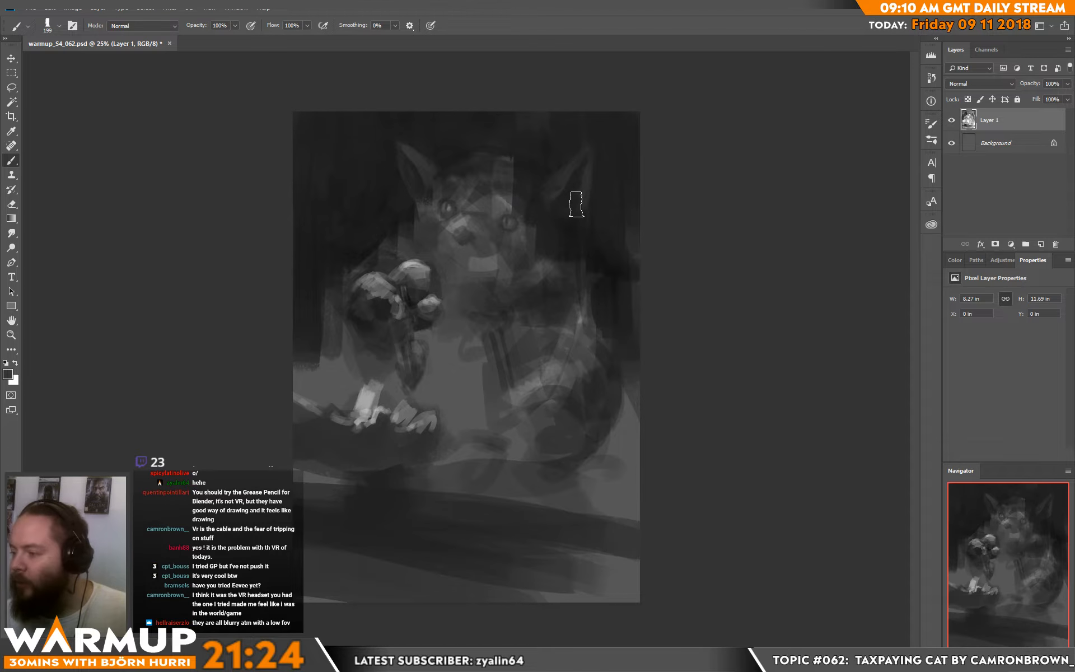
Step: Set the brush size to 40 px and block in the cat's nose, muzzle and dark mouth with sampled greys
right_click(572, 204)
click(641, 178)
click(454, 272)
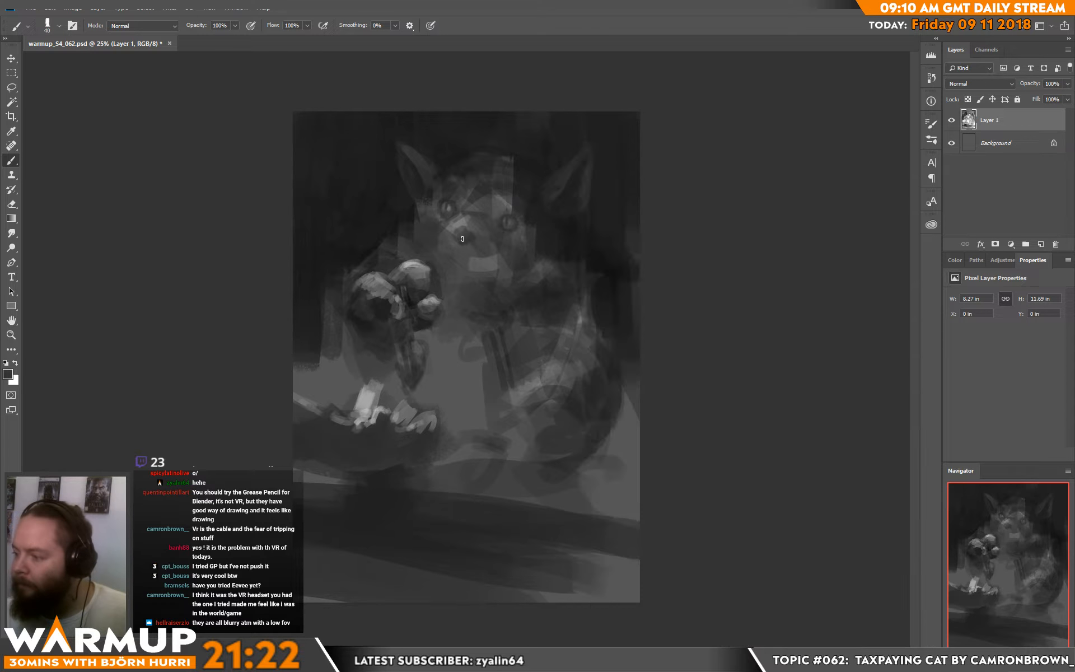
alt+click(453, 274)
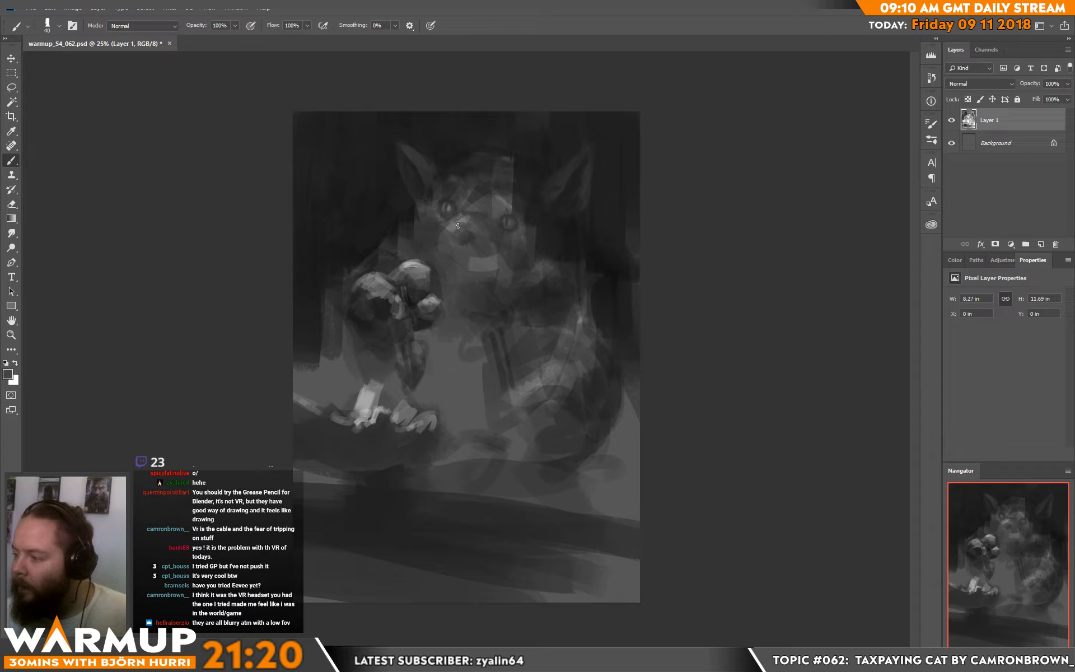
drag(468, 242, 461, 244)
alt+click(534, 231)
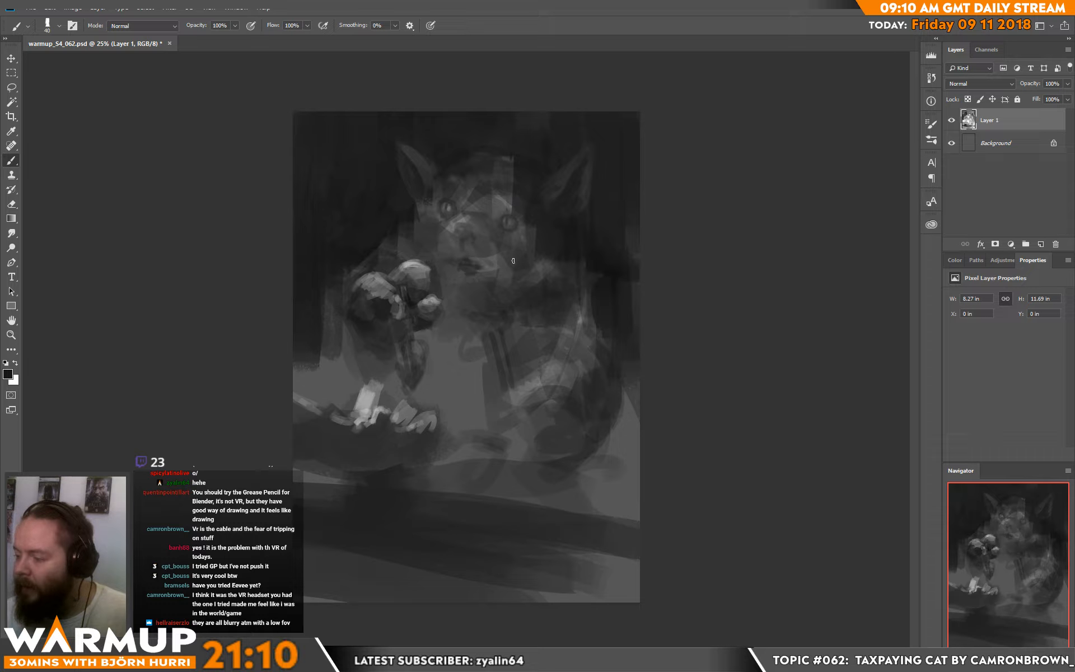
Step: Set the brush size to 31 px and define the open mouth and lower lip with alternating dark and light greys
right_click(515, 257)
click(468, 259)
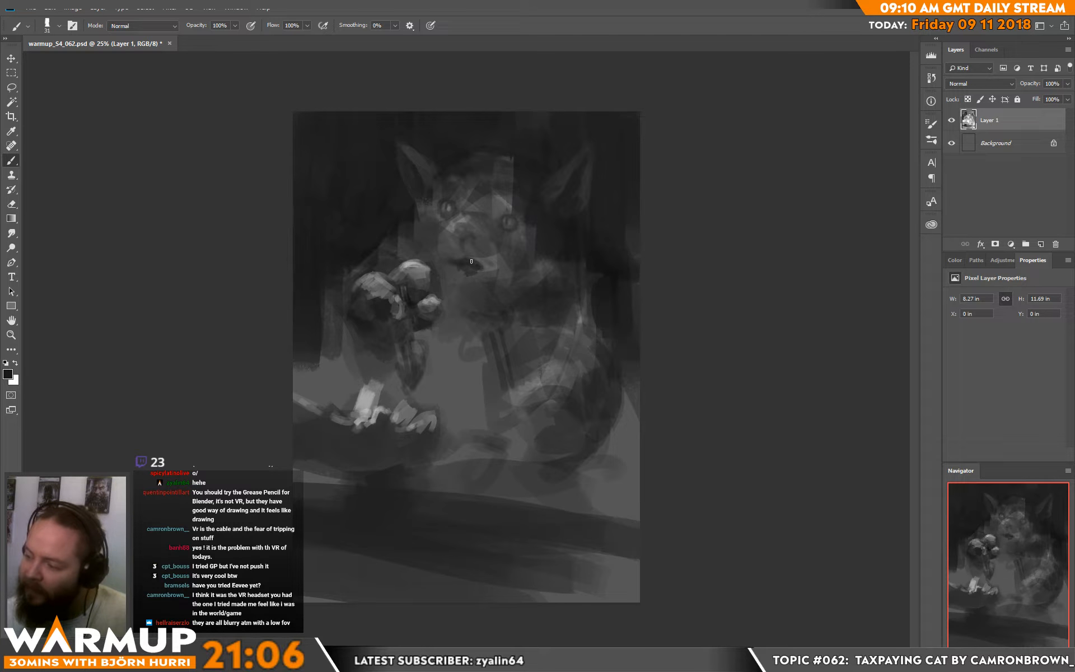
alt+click(448, 240)
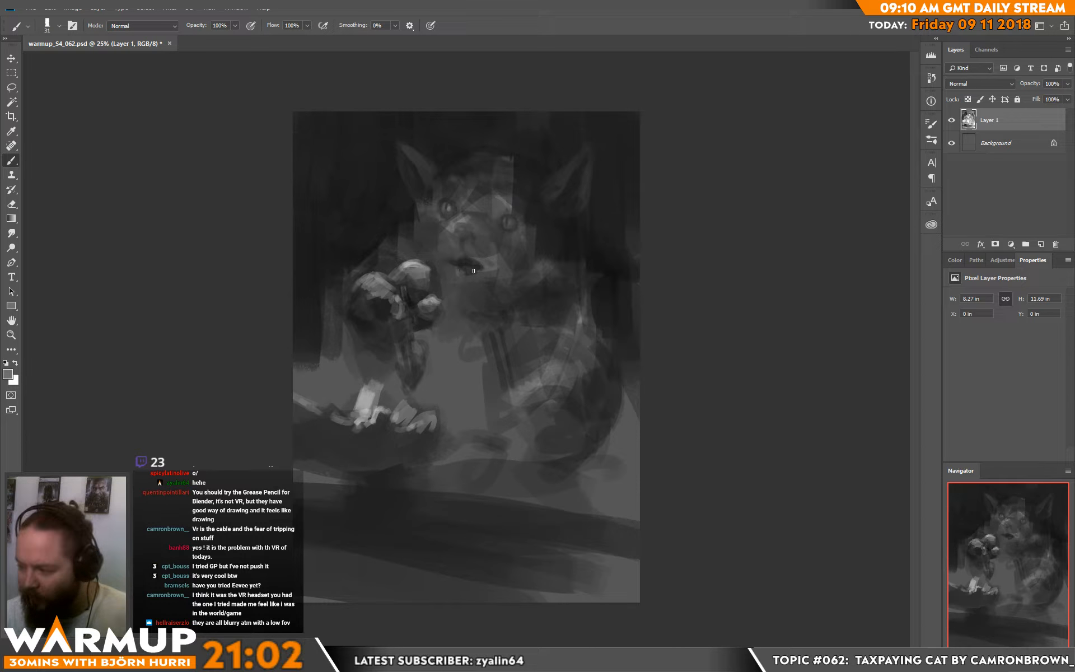
alt+click(469, 271)
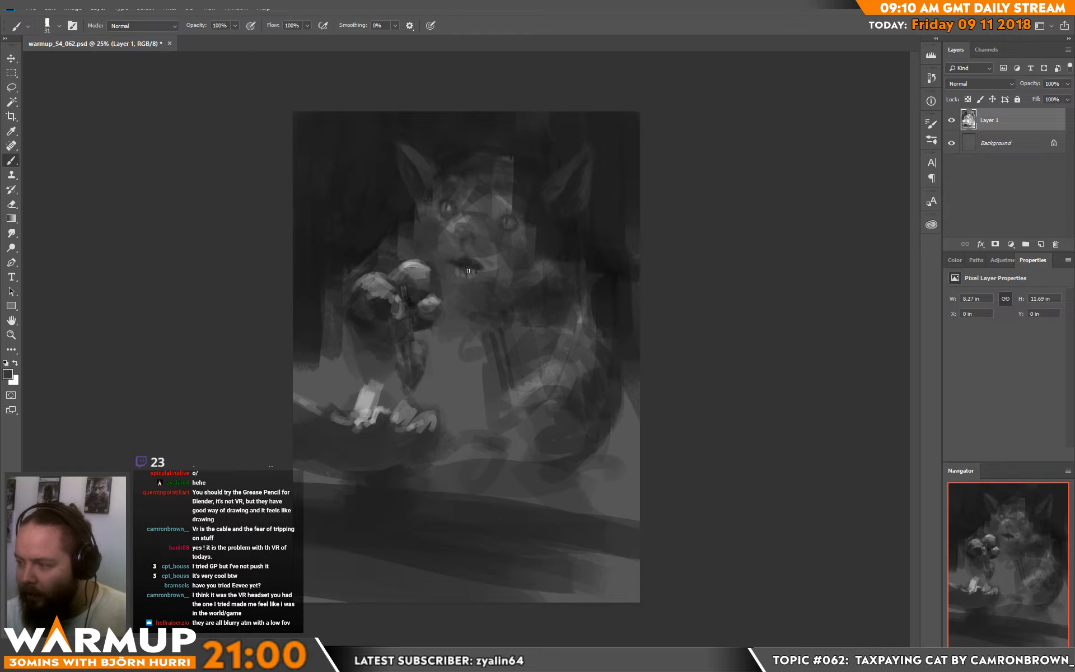
alt+click(466, 268)
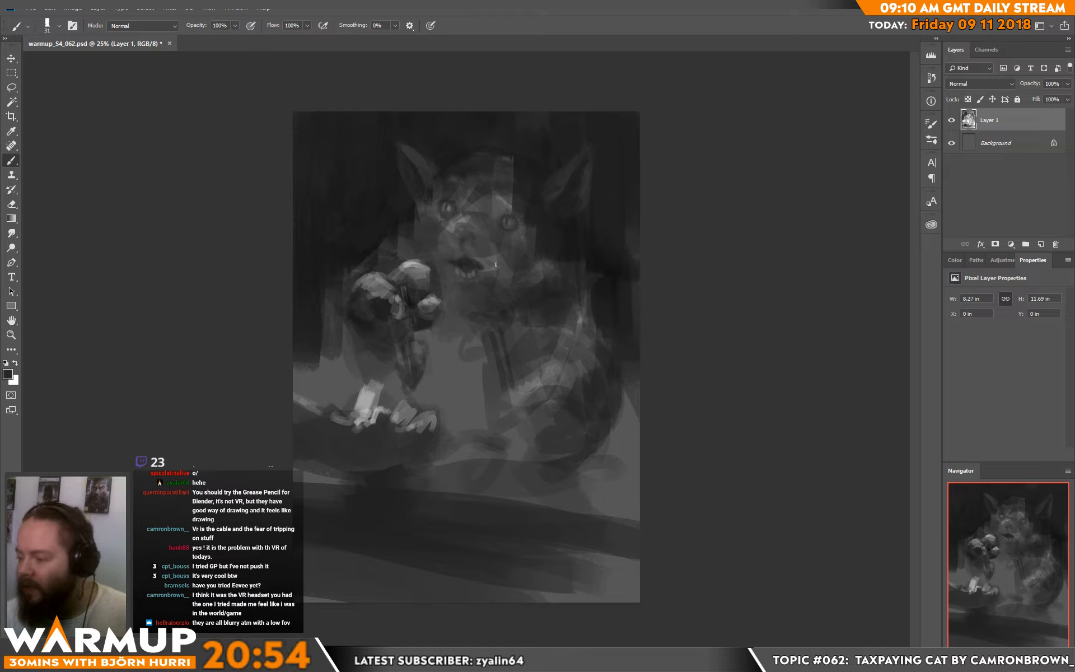
drag(492, 265, 484, 272)
alt+click(481, 261)
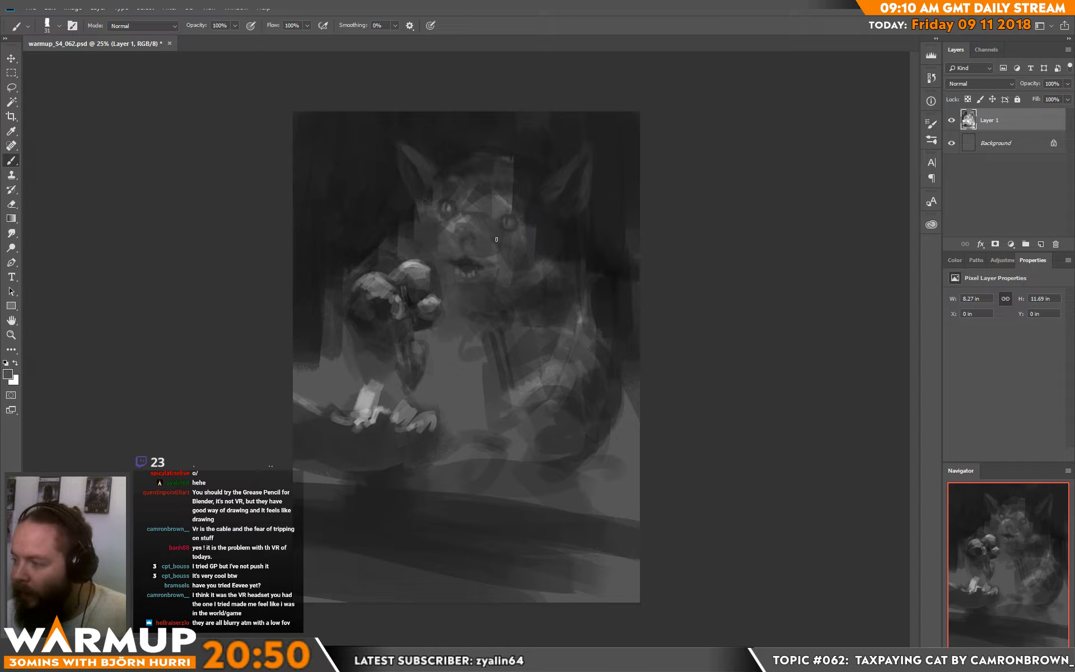
Step: Sample greys around both eyes and shape the brows and forehead
alt+click(523, 208)
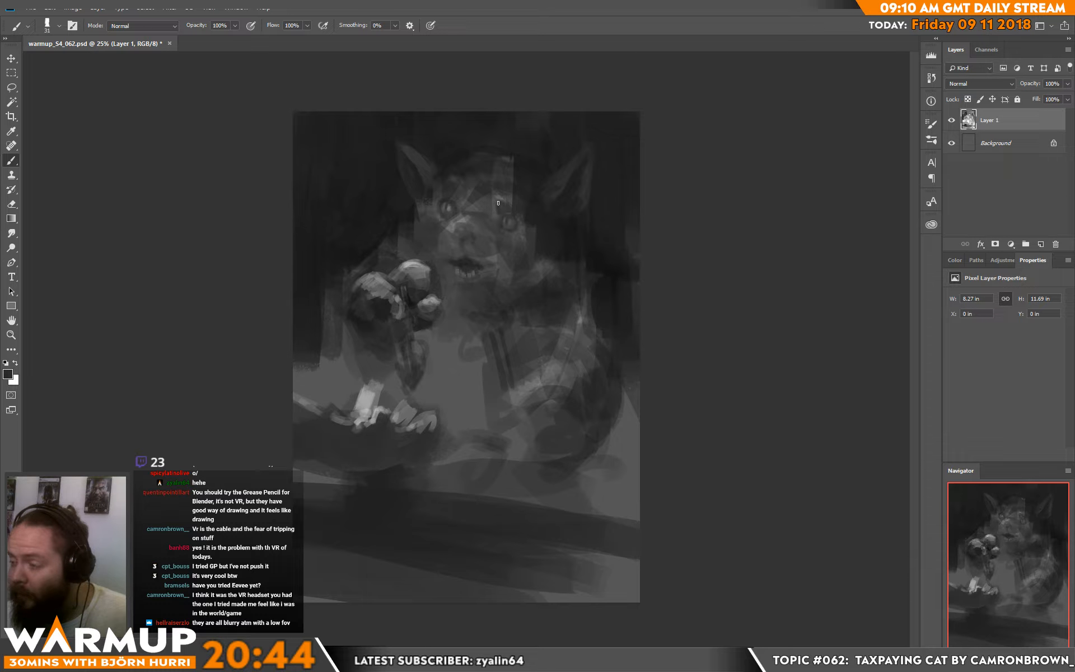
alt+click(440, 197)
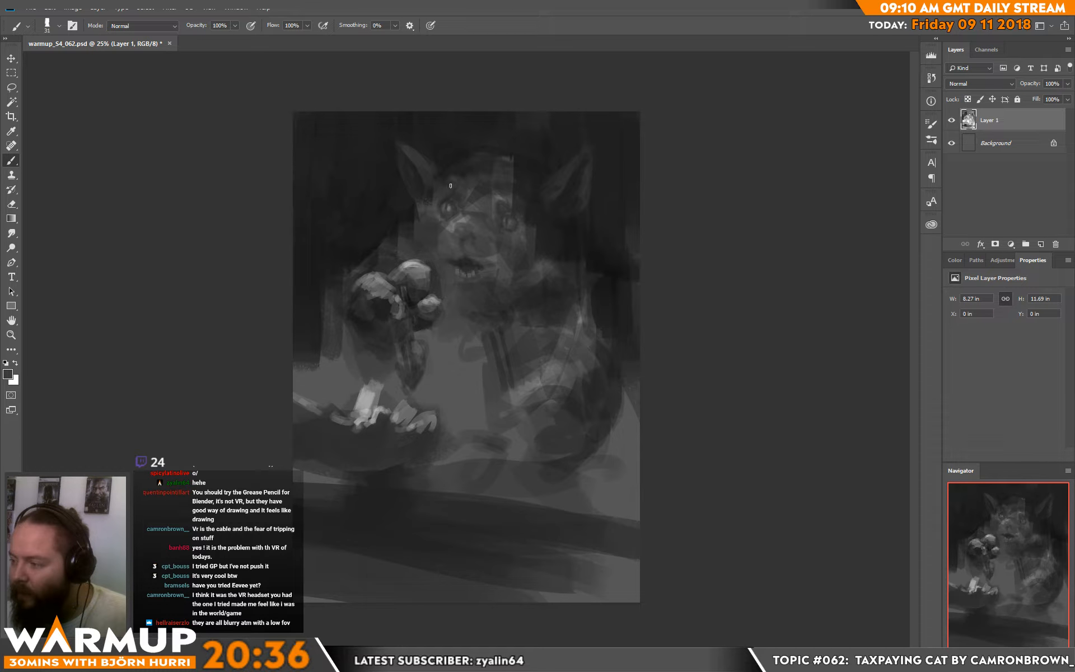
alt+click(461, 188)
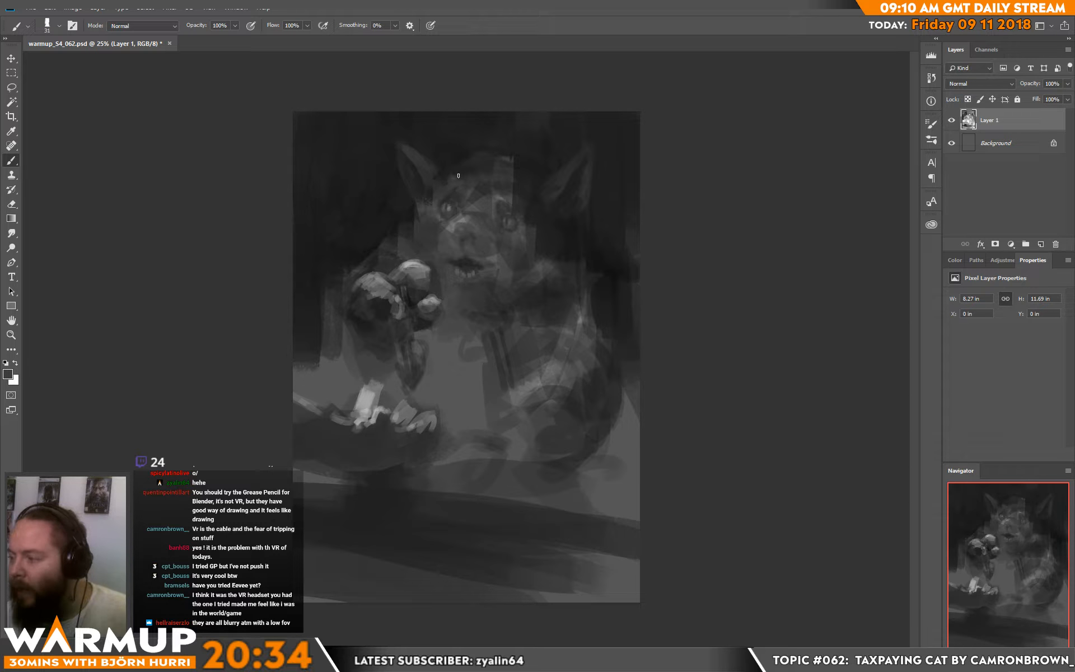
alt+click(461, 168)
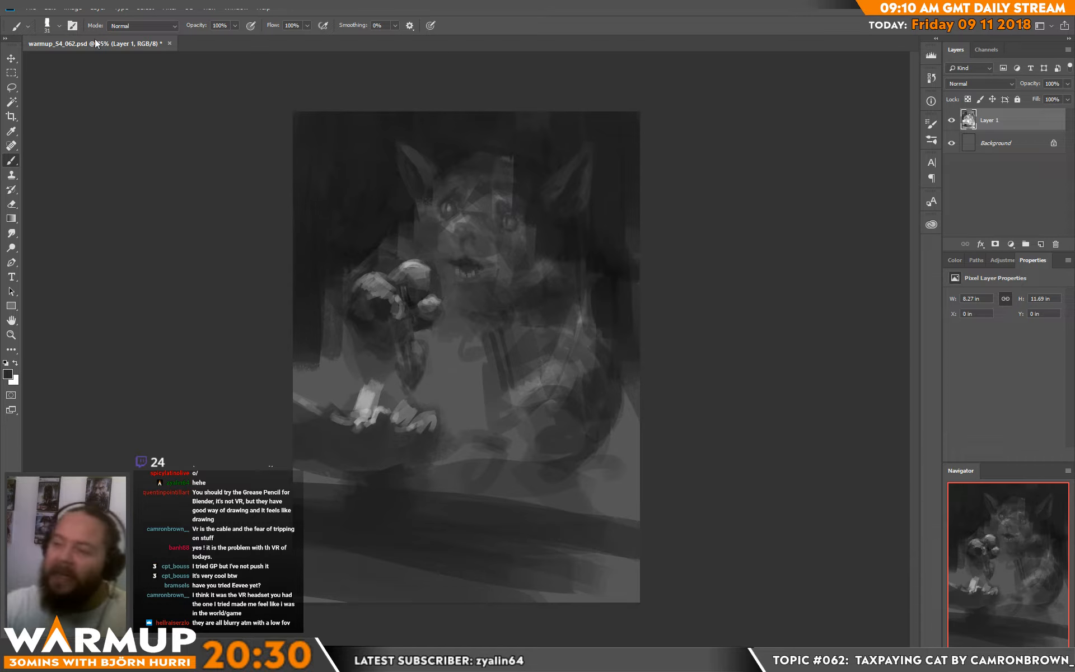
Step: Flip the canvas horizontally to check the composition
click(73, 7)
mouse_move(146, 113)
click(247, 163)
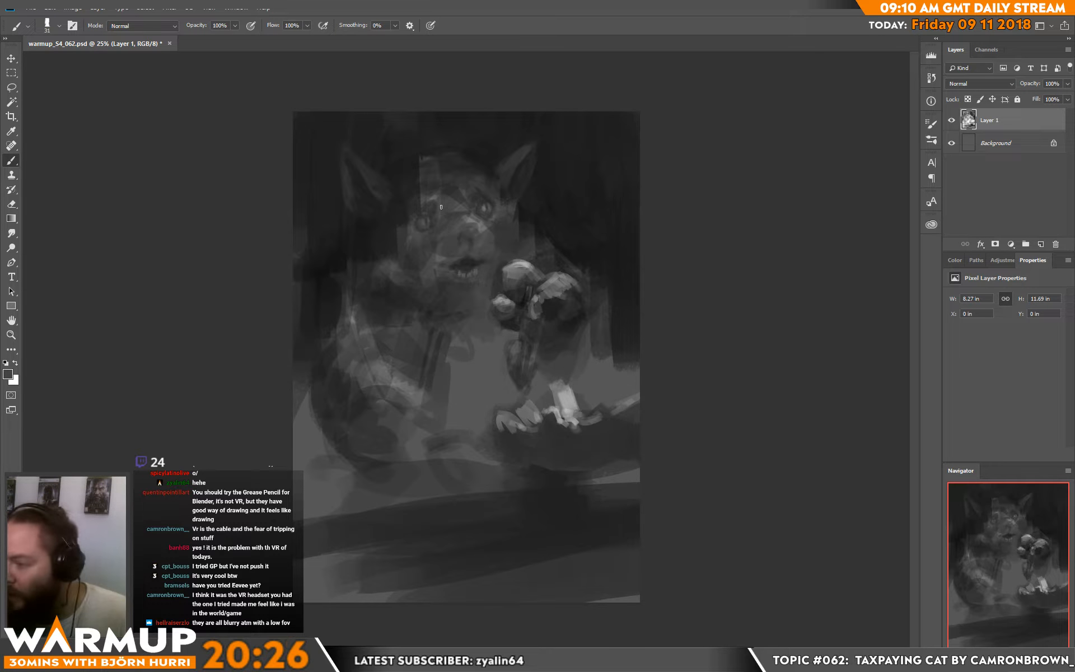
Step: Set the brush size to 66 px and blend the hard-edged light patch on the forehead into the crown of the head
right_click(474, 204)
click(556, 178)
click(451, 229)
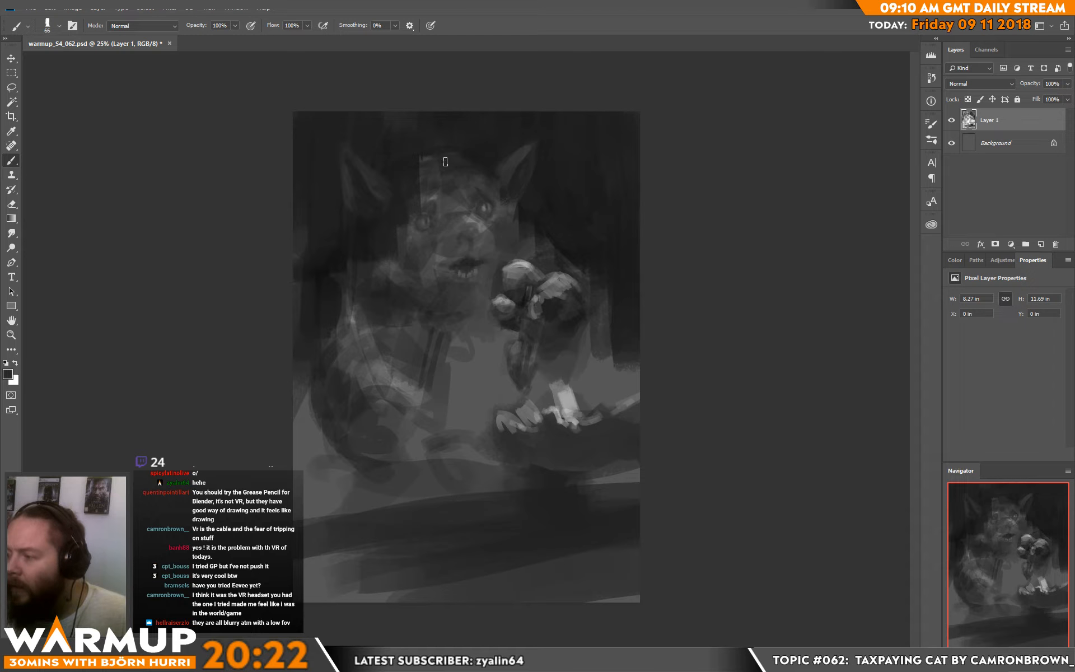
key(alt)
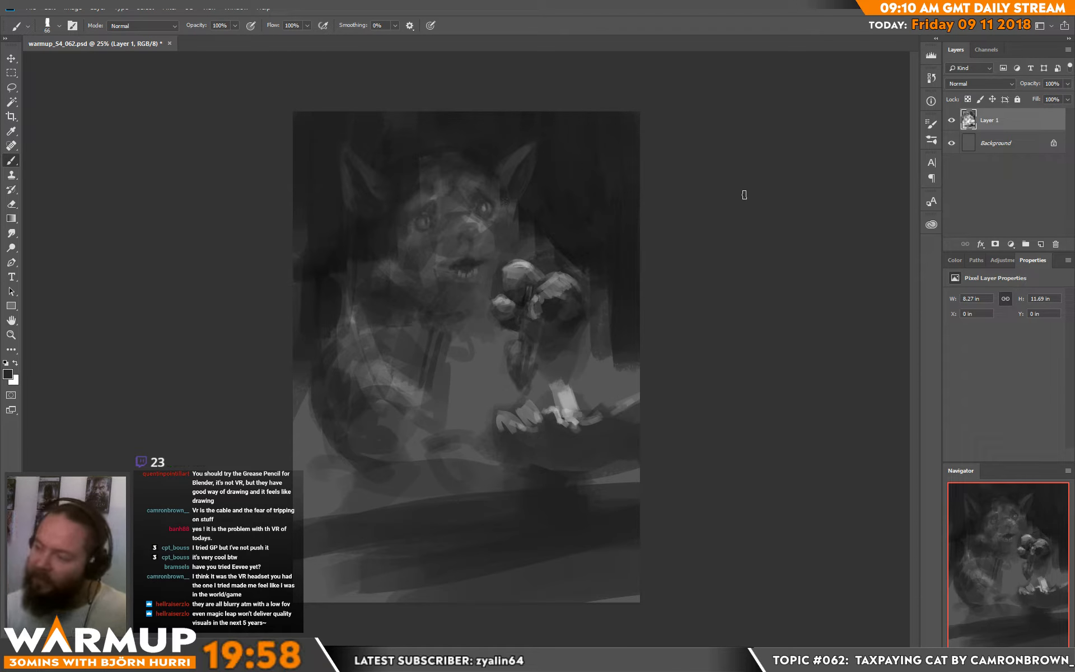
Step: Set the brush size to 14 px and refine the irises, pupils and small lights in both eyes
right_click(546, 216)
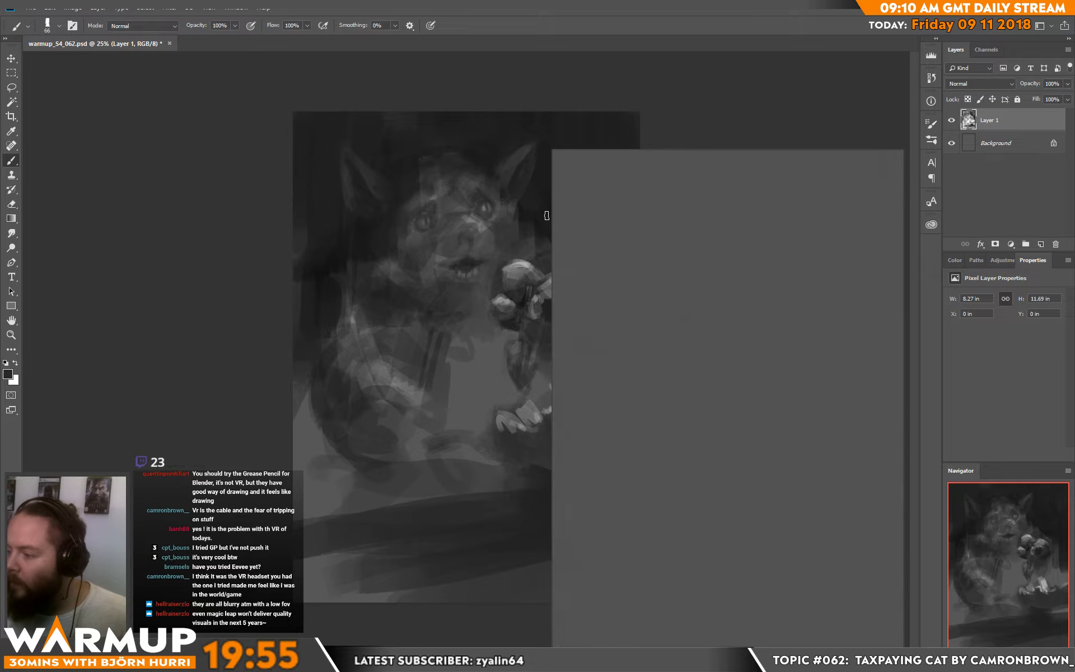
click(611, 175)
alt+click(428, 218)
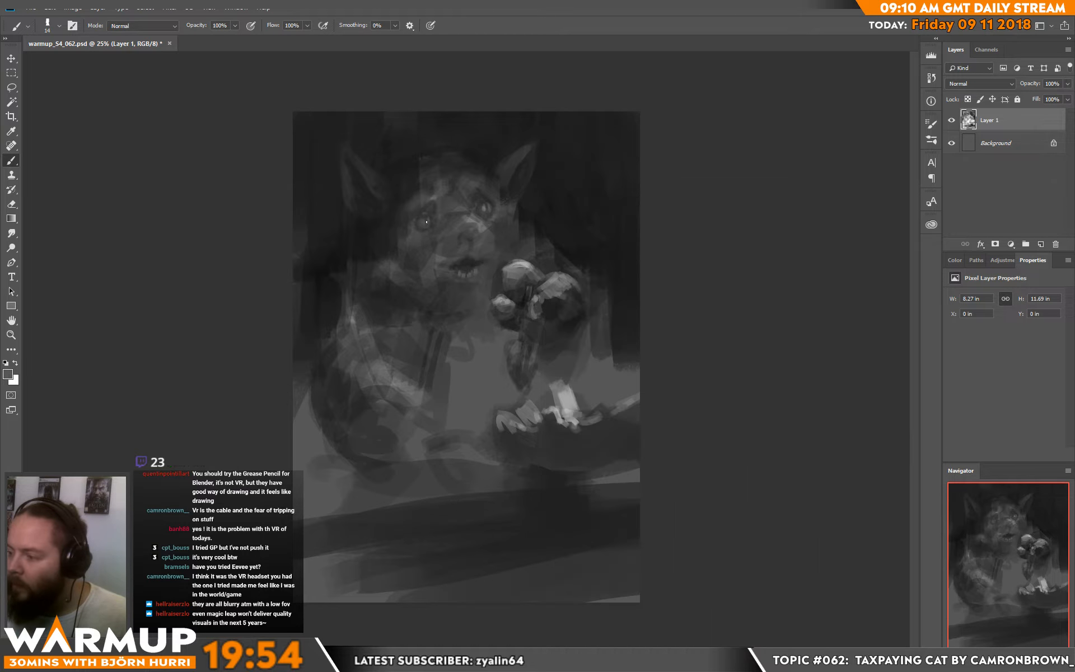
alt+click(479, 246)
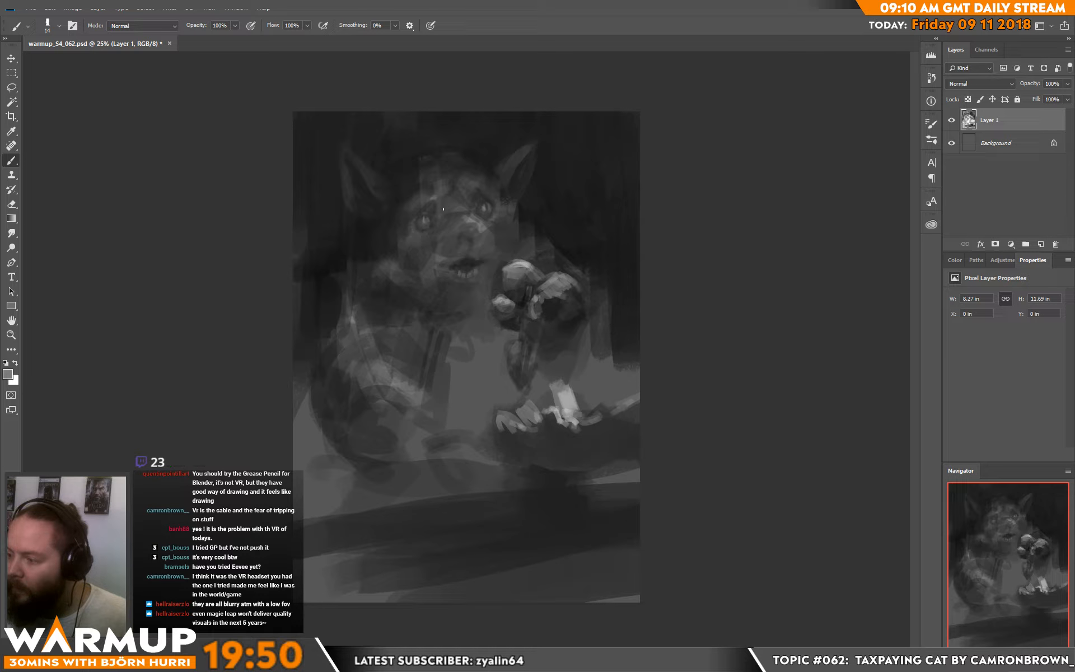
alt+click(424, 217)
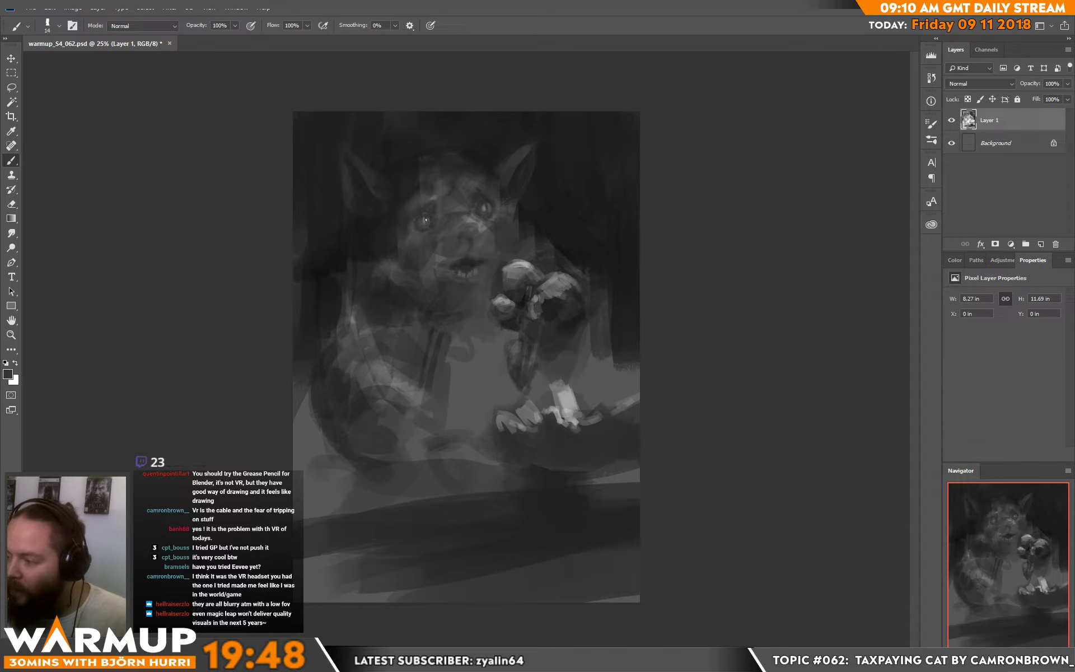
alt+click(486, 206)
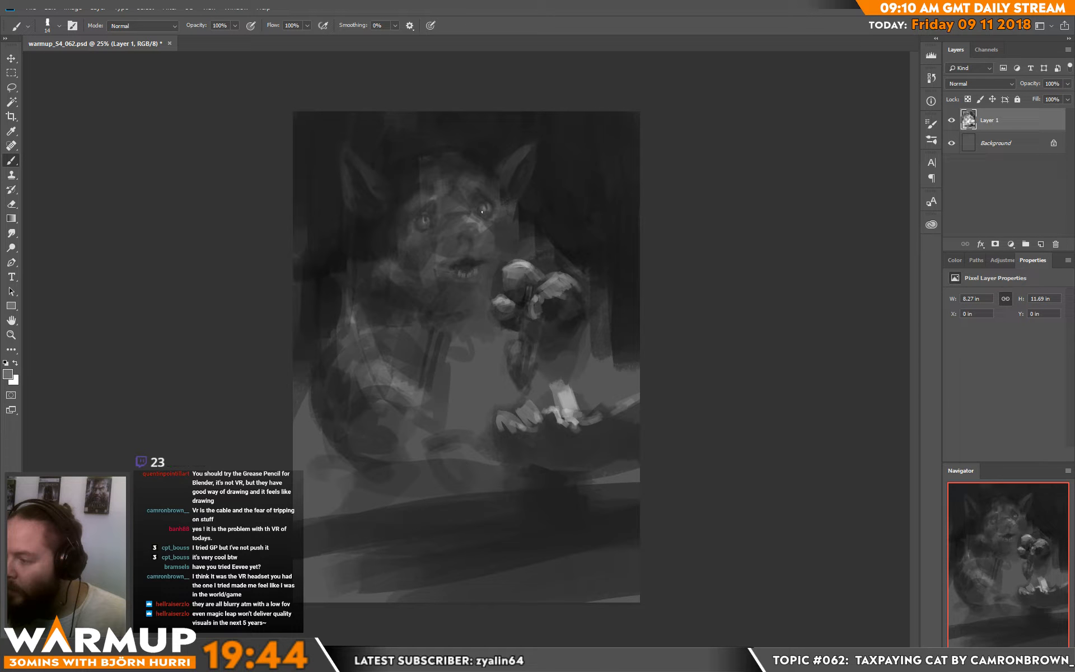
alt+click(484, 209)
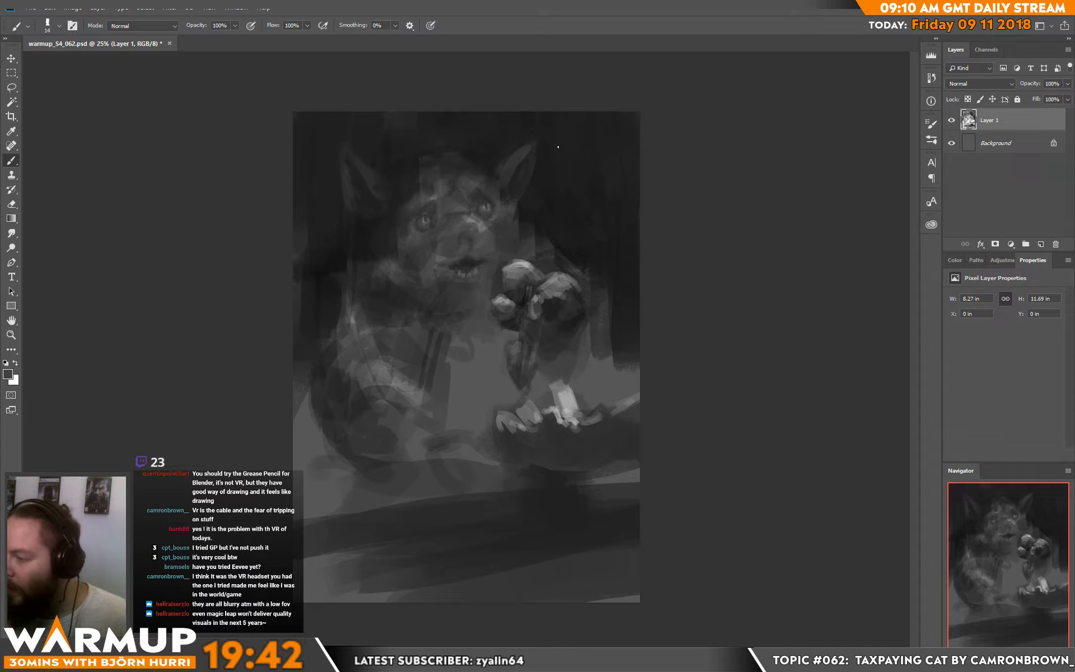
Step: Set the brush size to 26 px and paint fur markings on the forehead between the ears with sampled greys
key(x)
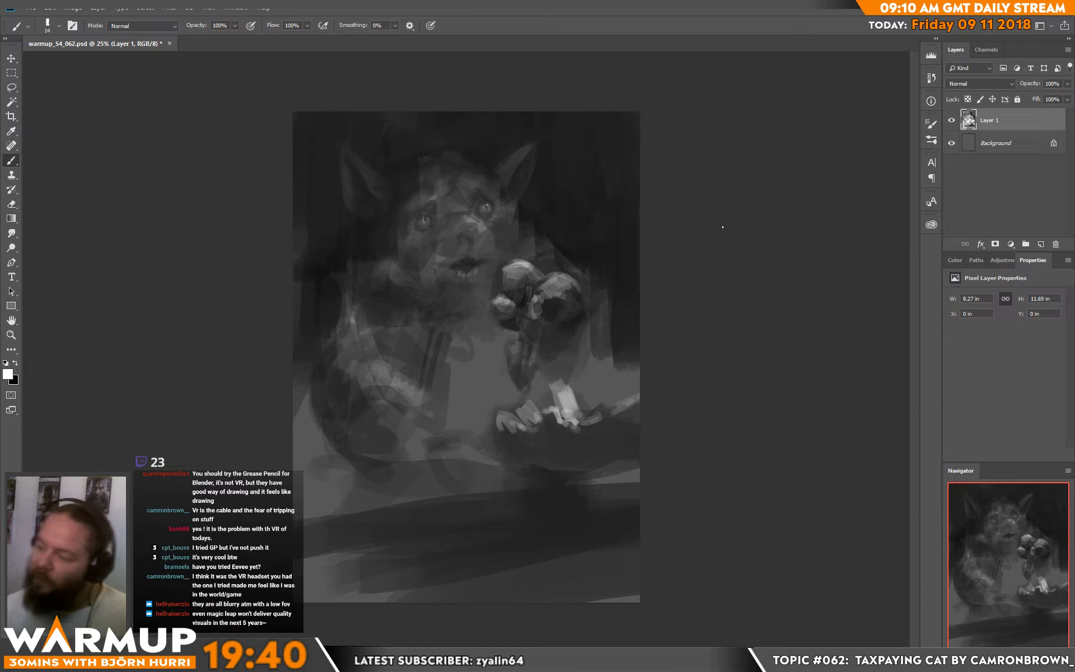
right_click(503, 246)
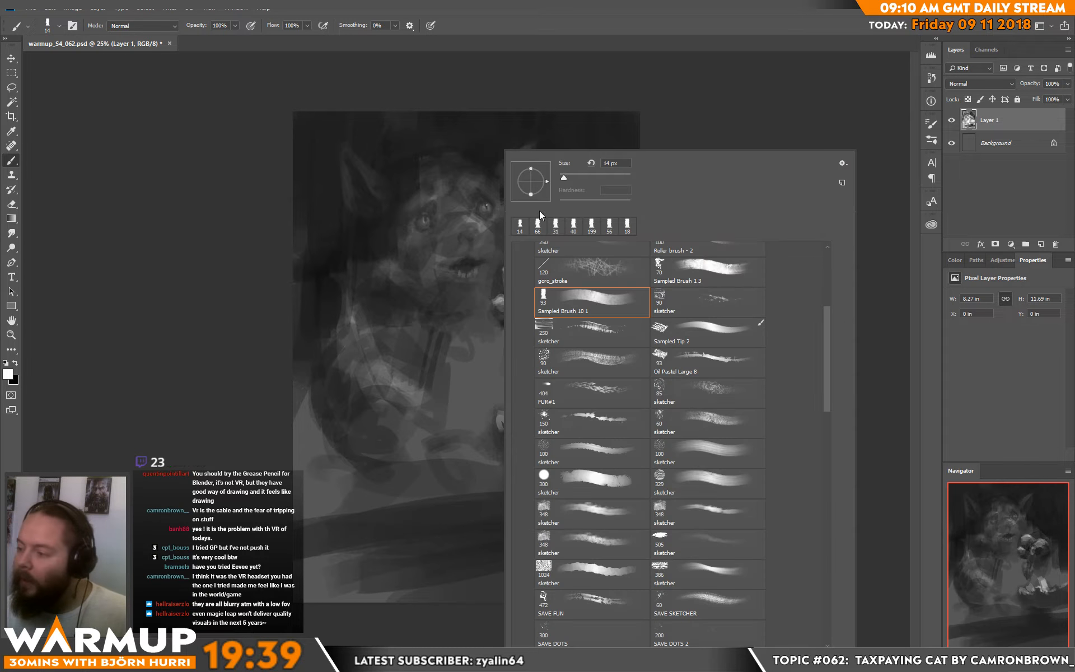
click(568, 177)
alt+click(474, 175)
alt+click(474, 176)
alt+click(470, 215)
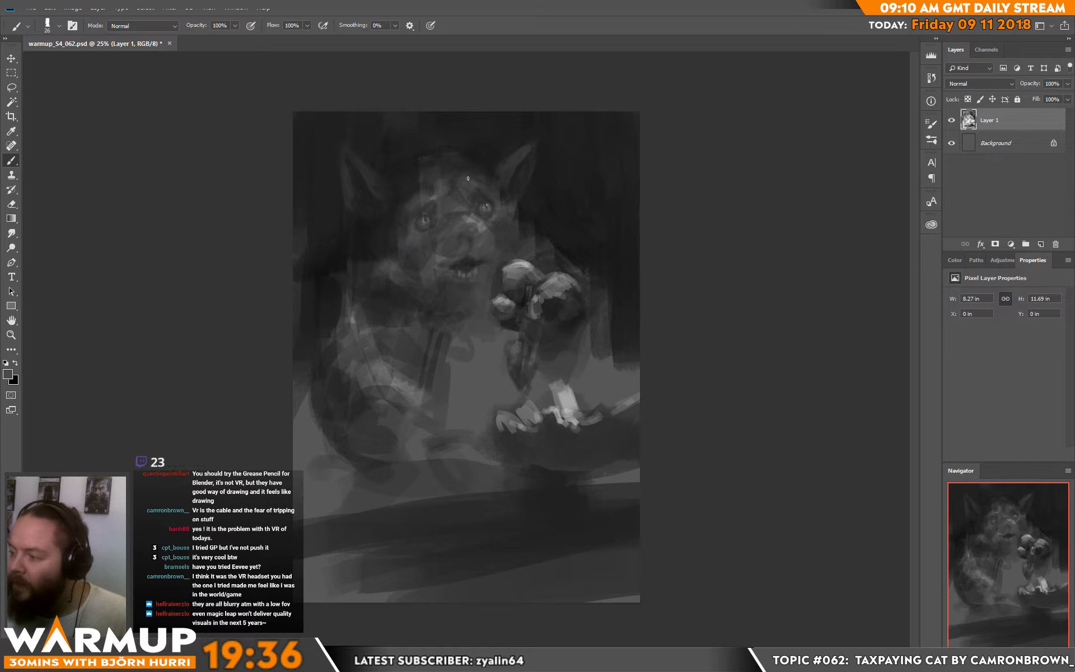
alt+click(476, 174)
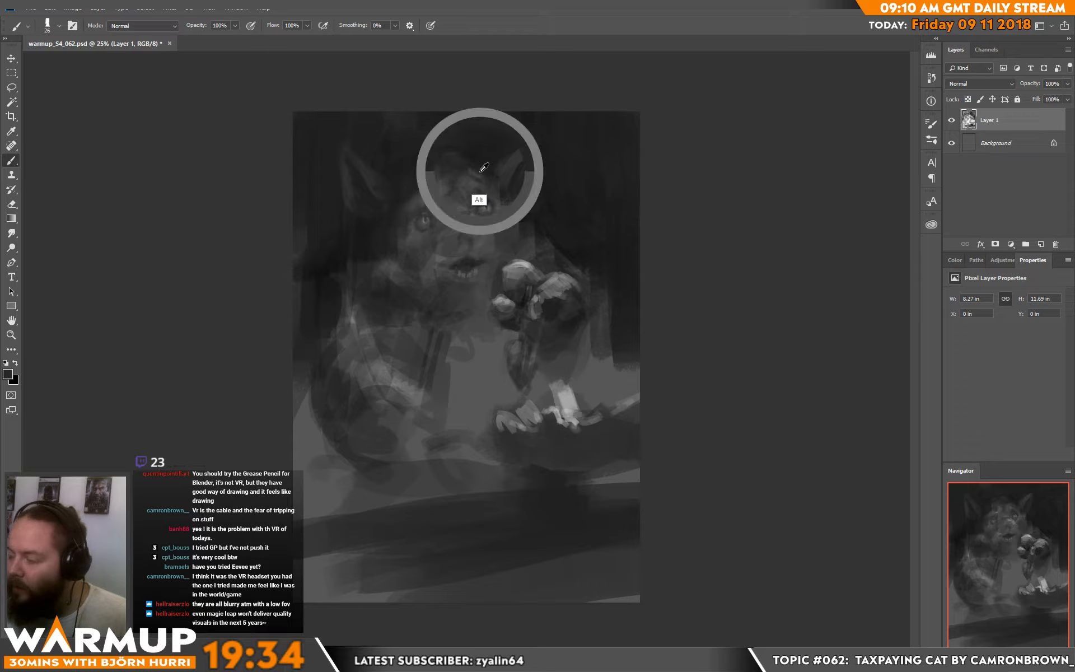
alt+click(470, 172)
alt+click(457, 176)
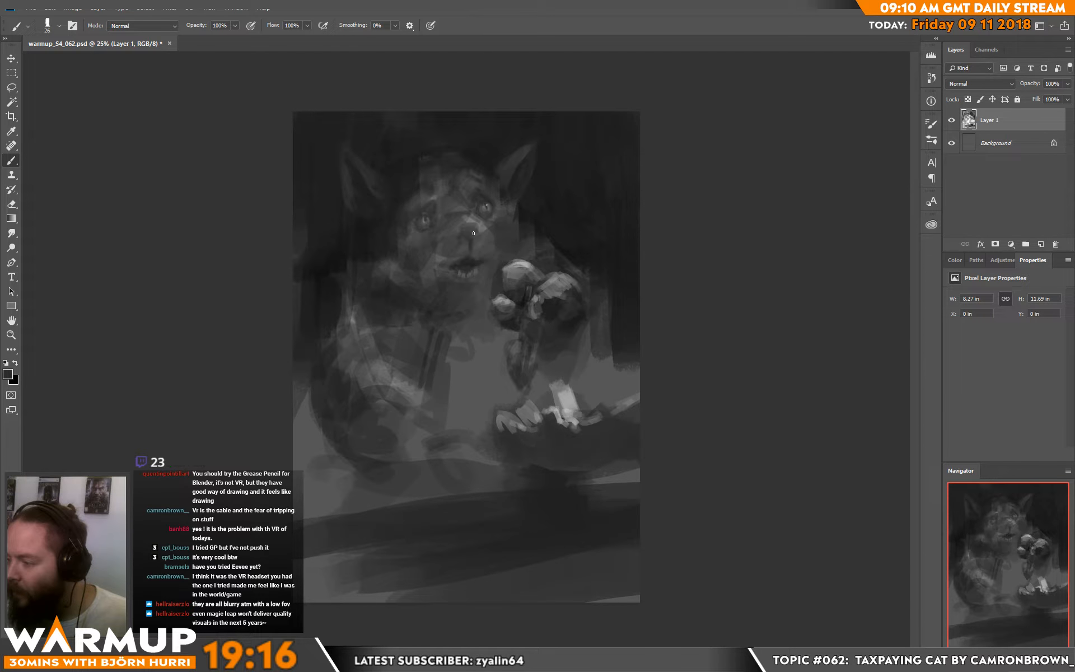
Step: Reset the colours with white as the foreground and paint a highlight on top of the nose
key(d)
key(x)
drag(472, 225, 477, 225)
alt+click(475, 223)
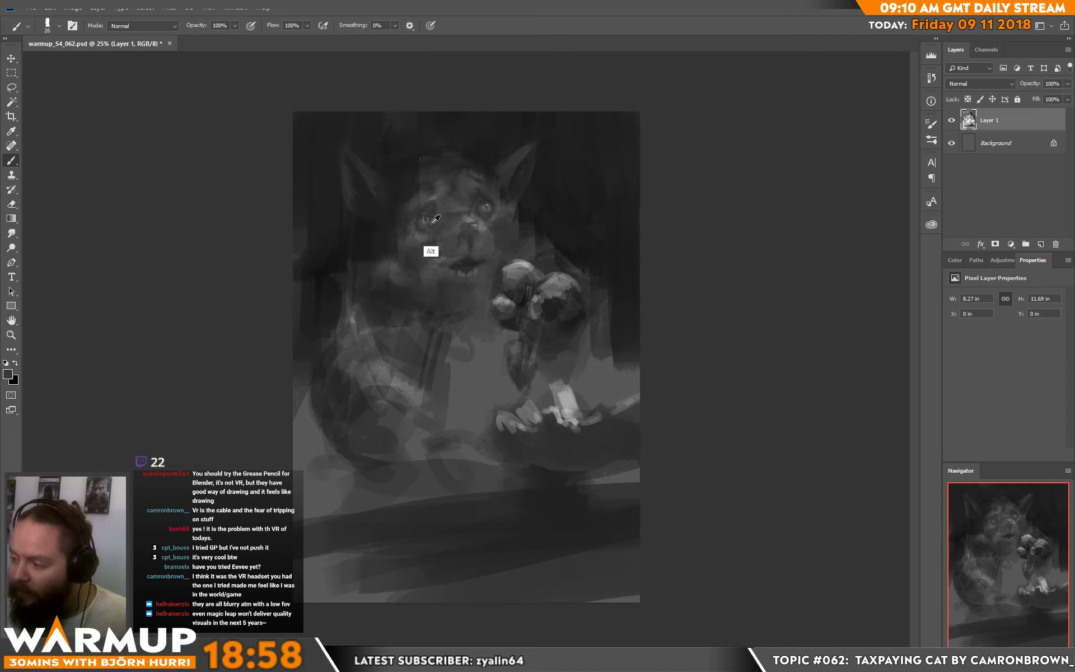
Step: Shape the side of the head and brow beside the left eye with sampled greys, setting the brush size to 44 px
alt+click(402, 224)
alt+click(404, 193)
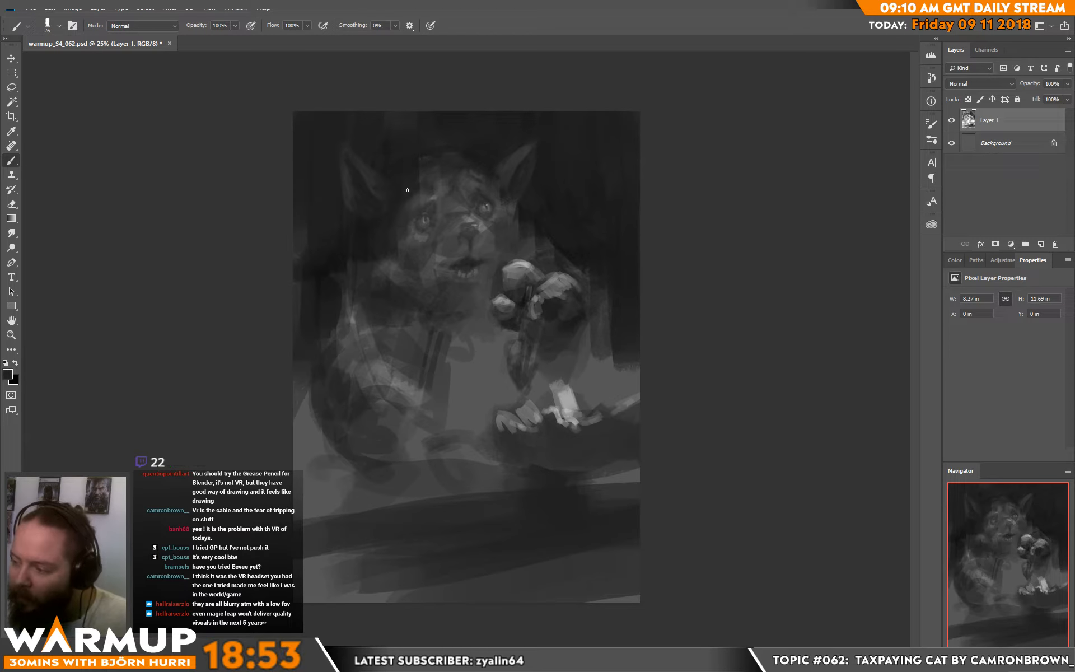
right_click(502, 202)
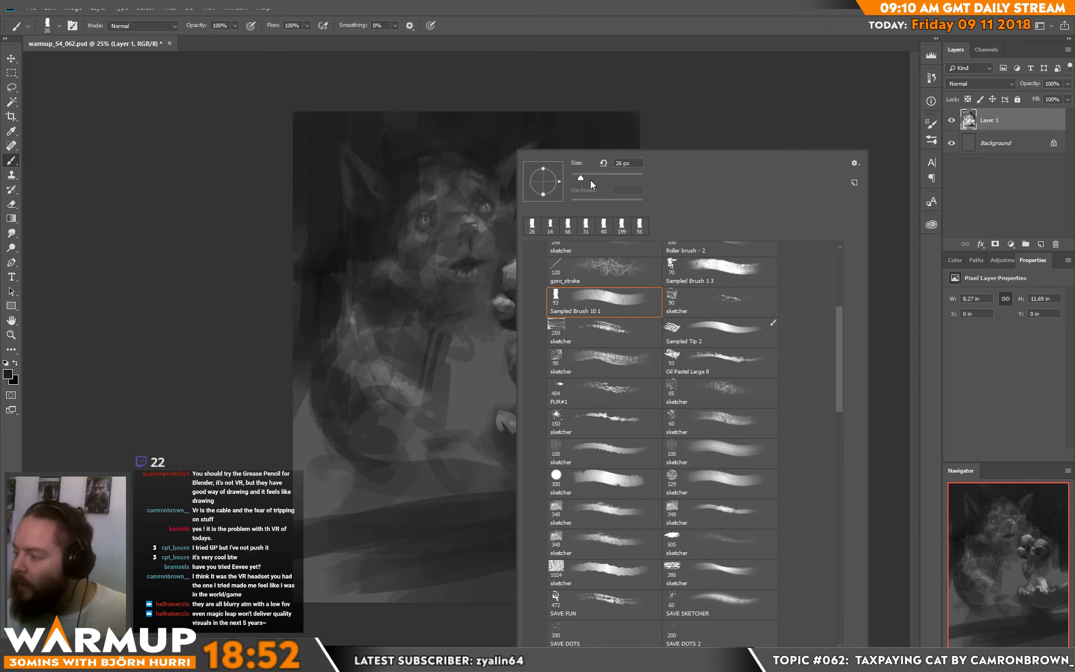
click(585, 180)
alt+click(424, 206)
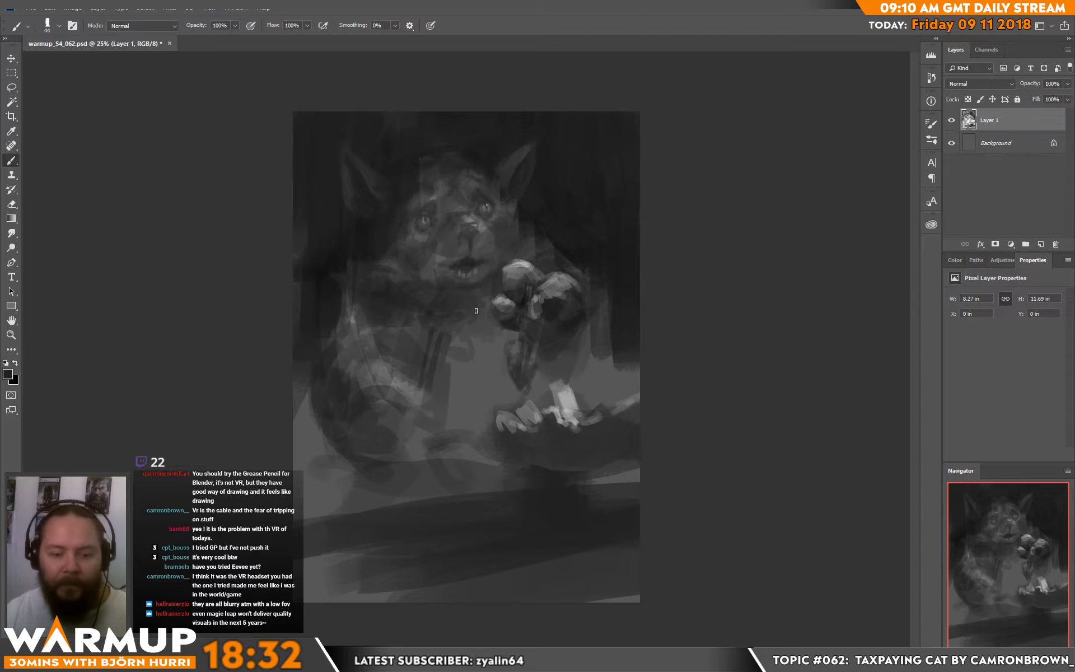
Step: Set the brush size to 84 px and darken the background along the left side of the cat's body
right_click(522, 296)
click(612, 177)
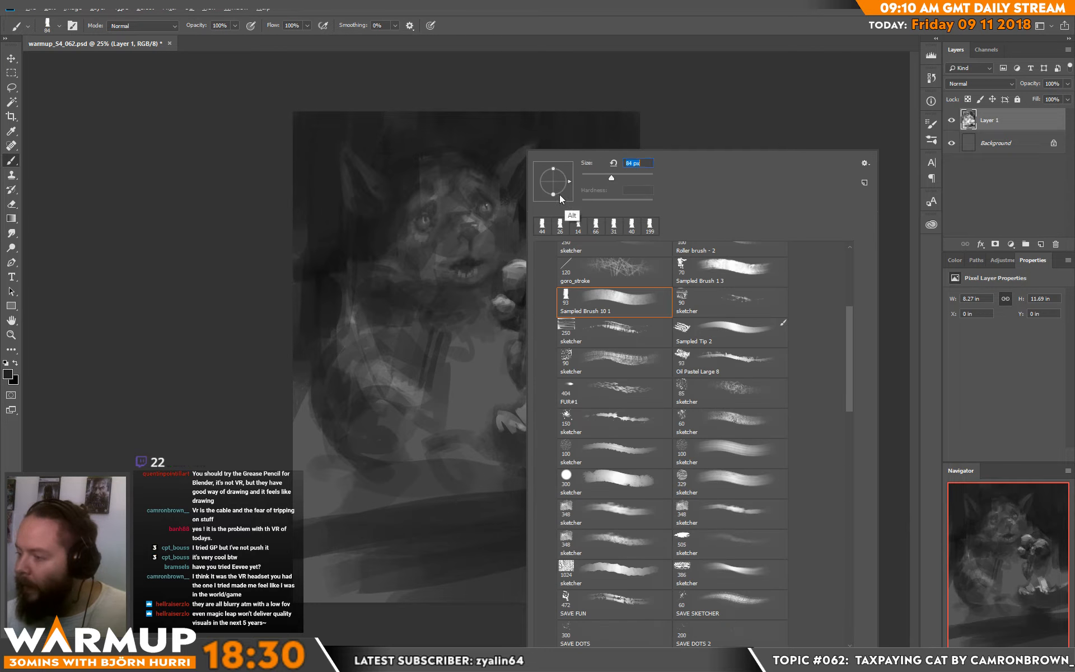
mouse_move(340, 276)
mouse_down()
mouse_move(346, 296)
mouse_move(360, 268)
mouse_move(374, 271)
mouse_move(328, 350)
mouse_move(336, 317)
mouse_move(334, 338)
mouse_move(367, 303)
mouse_move(337, 361)
mouse_move(319, 382)
mouse_move(314, 351)
mouse_move(299, 376)
mouse_up()
Step: Set the brush size to 149 px and paint broad dark strokes over the cat's flank and belly
right_click(403, 299)
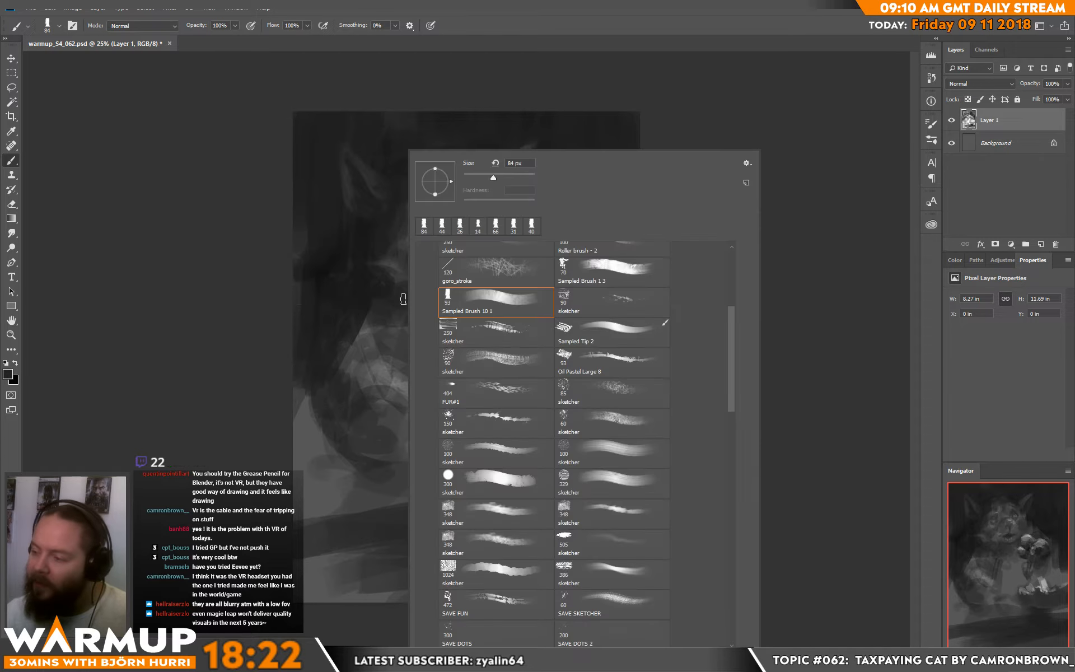
click(506, 176)
alt+click(323, 269)
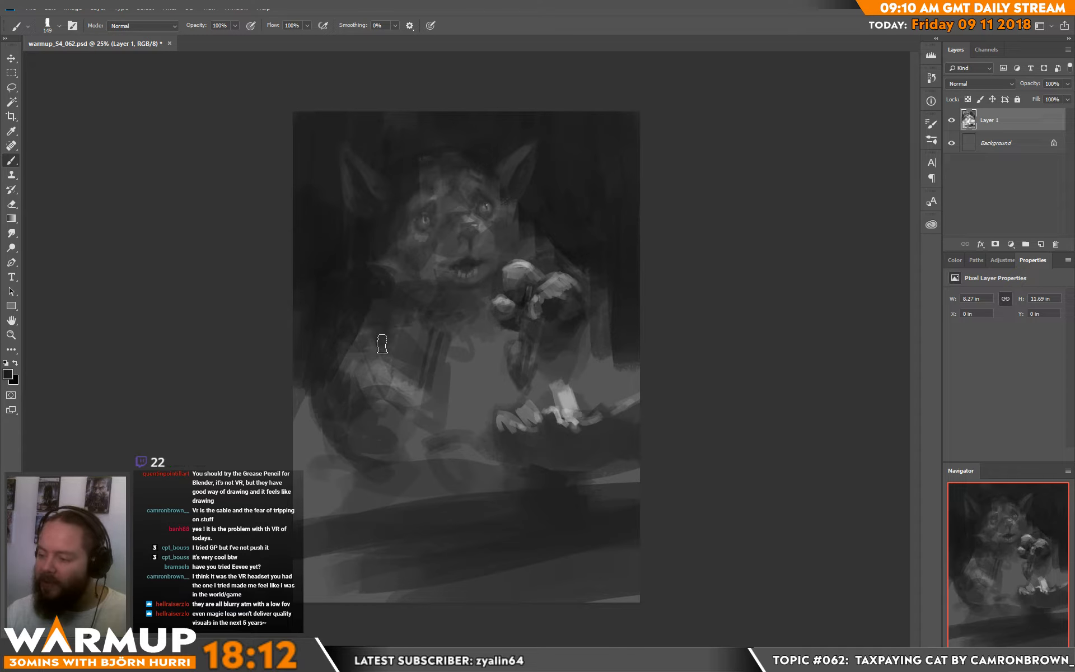
drag(350, 357, 386, 371)
drag(453, 363, 454, 424)
mouse_move(470, 425)
mouse_down()
mouse_move(473, 374)
mouse_move(509, 408)
mouse_move(447, 371)
mouse_move(432, 429)
mouse_up()
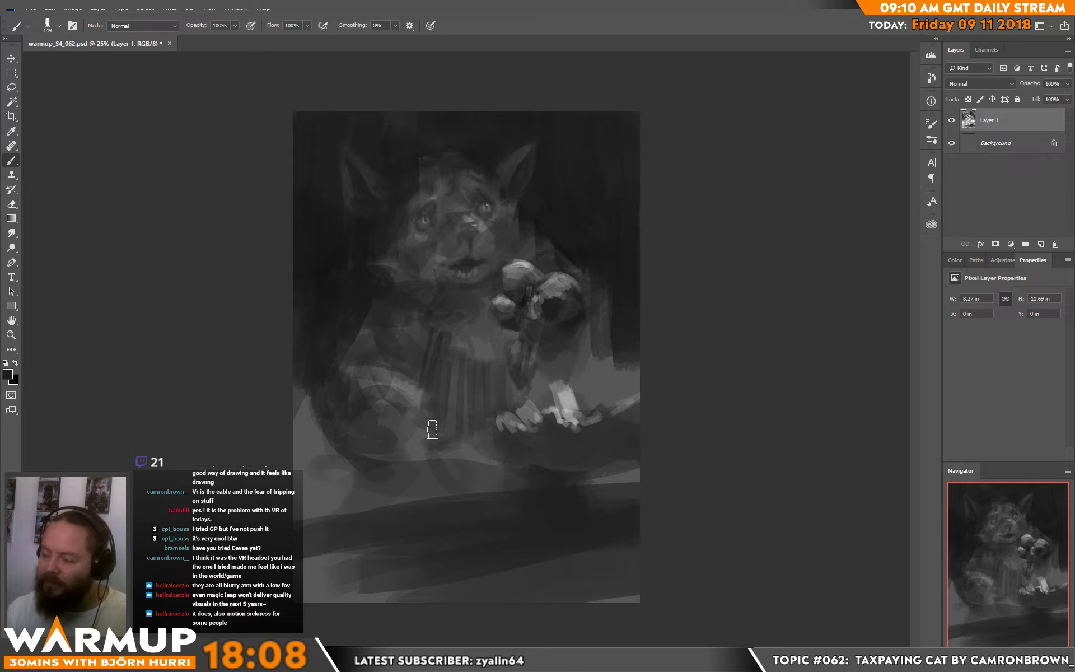
Step: Darken the background on both sides of the cat's lower body with broad vertical strokes
drag(310, 425, 300, 445)
mouse_move(323, 387)
mouse_down()
mouse_move(317, 447)
mouse_move(328, 485)
mouse_up()
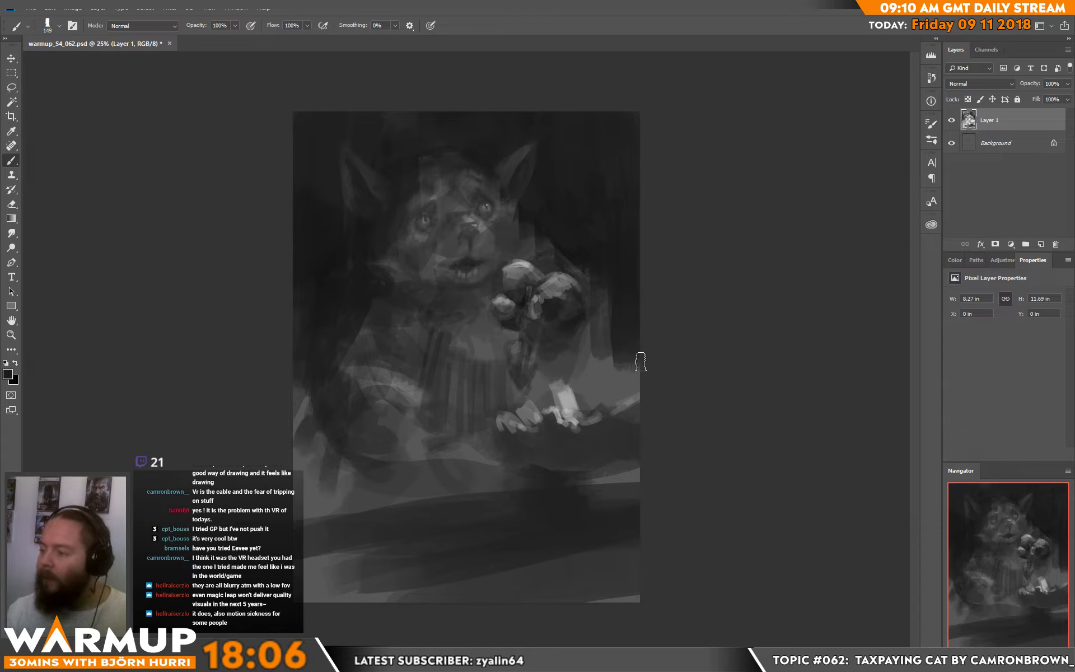
mouse_move(600, 293)
mouse_down()
mouse_move(585, 343)
mouse_move(641, 371)
mouse_move(634, 390)
mouse_move(637, 377)
mouse_move(585, 401)
mouse_move(577, 366)
mouse_move(604, 372)
mouse_move(626, 353)
mouse_up()
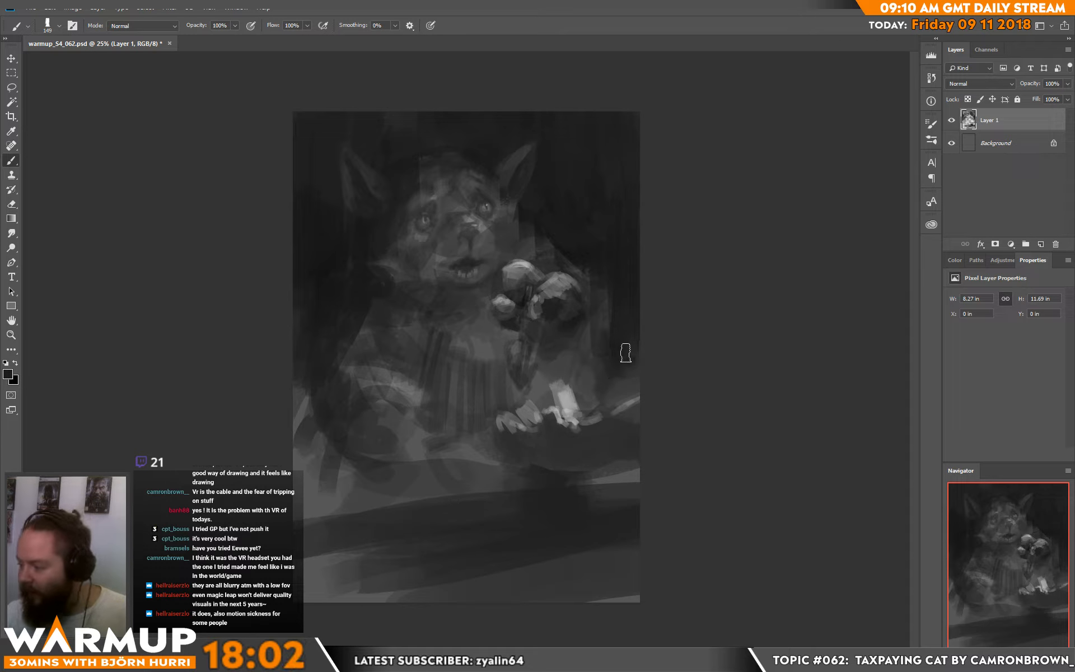
Step: Paint broad light and dark strokes across the ground in front of the cat with sampled greys
alt+click(558, 388)
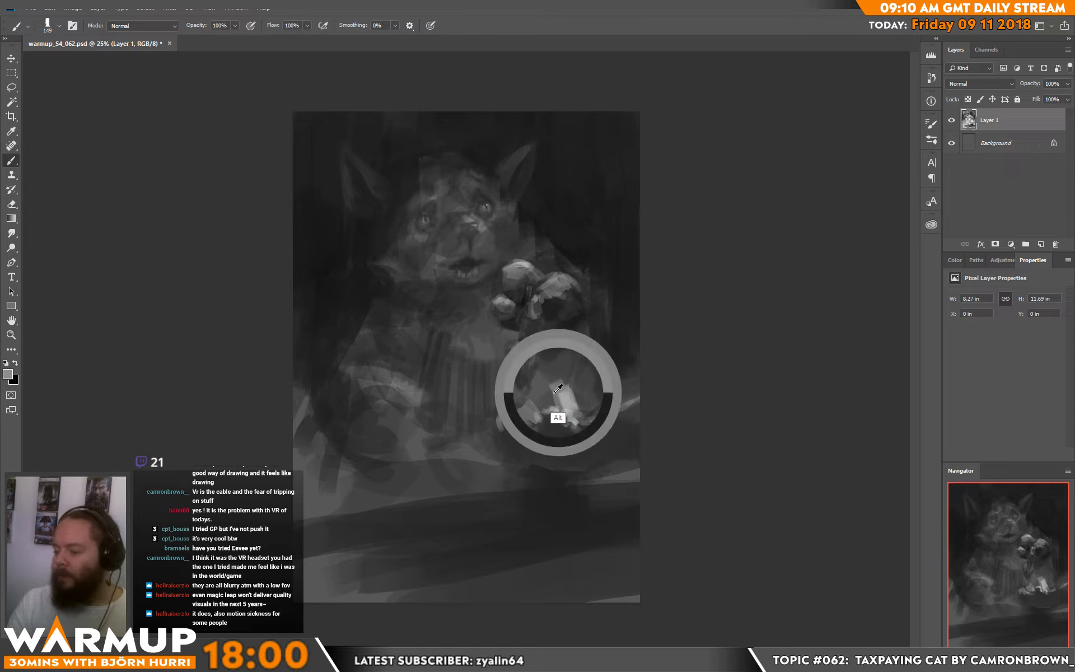
mouse_move(434, 556)
mouse_down()
mouse_move(568, 552)
mouse_move(546, 542)
mouse_up()
drag(471, 525, 494, 523)
mouse_move(544, 550)
mouse_down()
mouse_move(473, 533)
mouse_move(470, 544)
mouse_move(526, 535)
mouse_move(514, 531)
mouse_move(518, 568)
mouse_up()
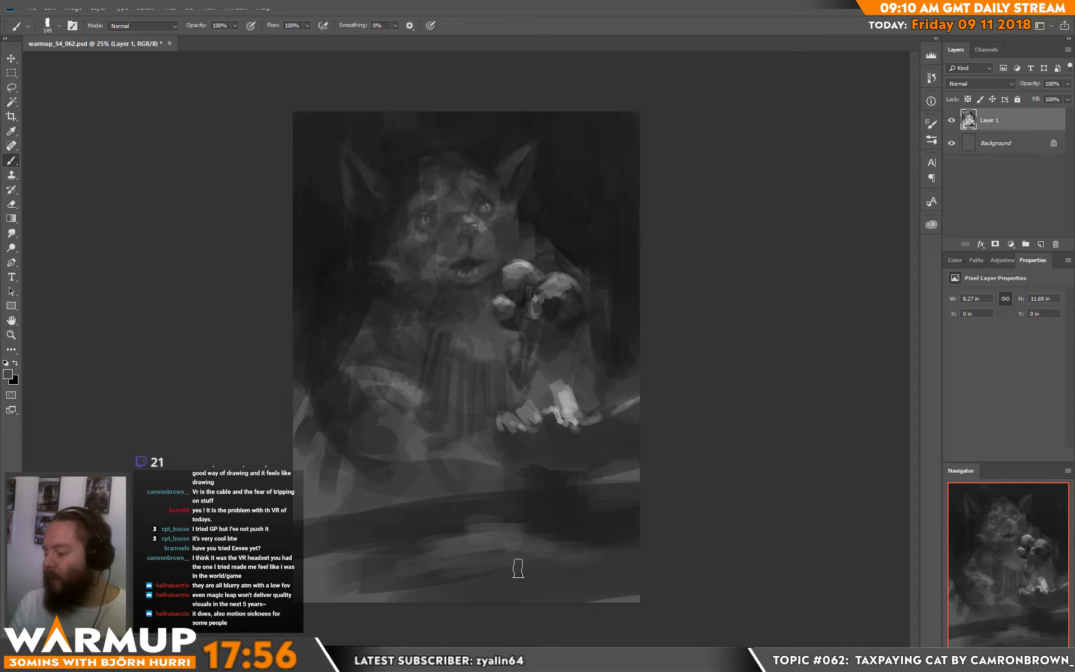
alt+click(476, 512)
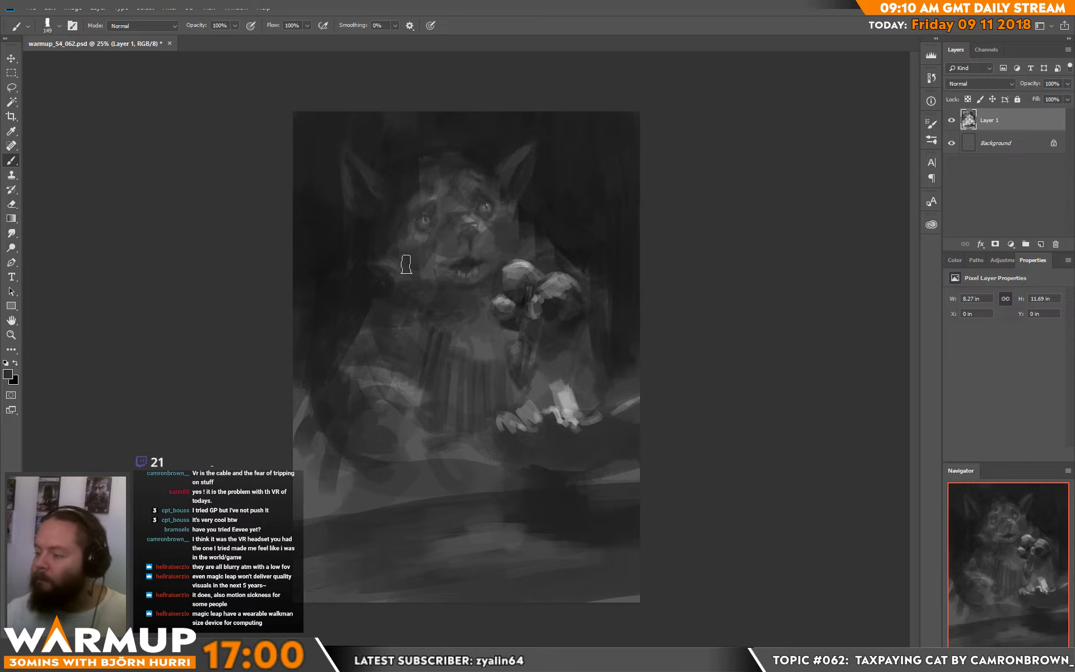
Step: Add a new layer and paint thin light whiskers on both cheeks and above the right eye with a 10 px brush
click(1041, 244)
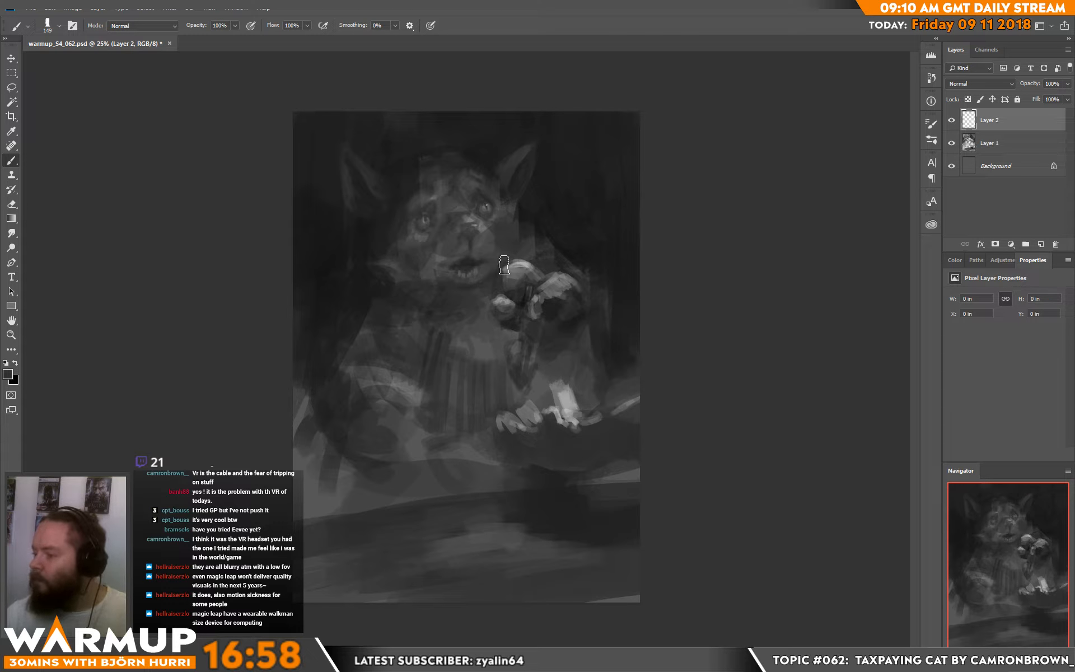
right_click(508, 262)
text(10)
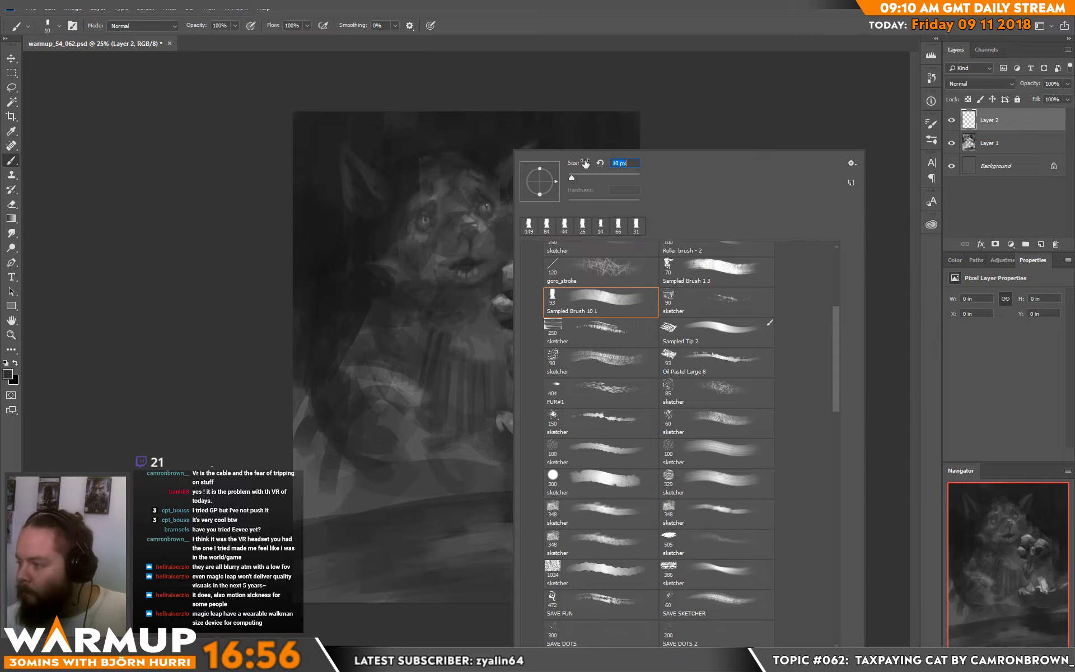
key(Return)
alt+click(522, 269)
drag(441, 234, 369, 251)
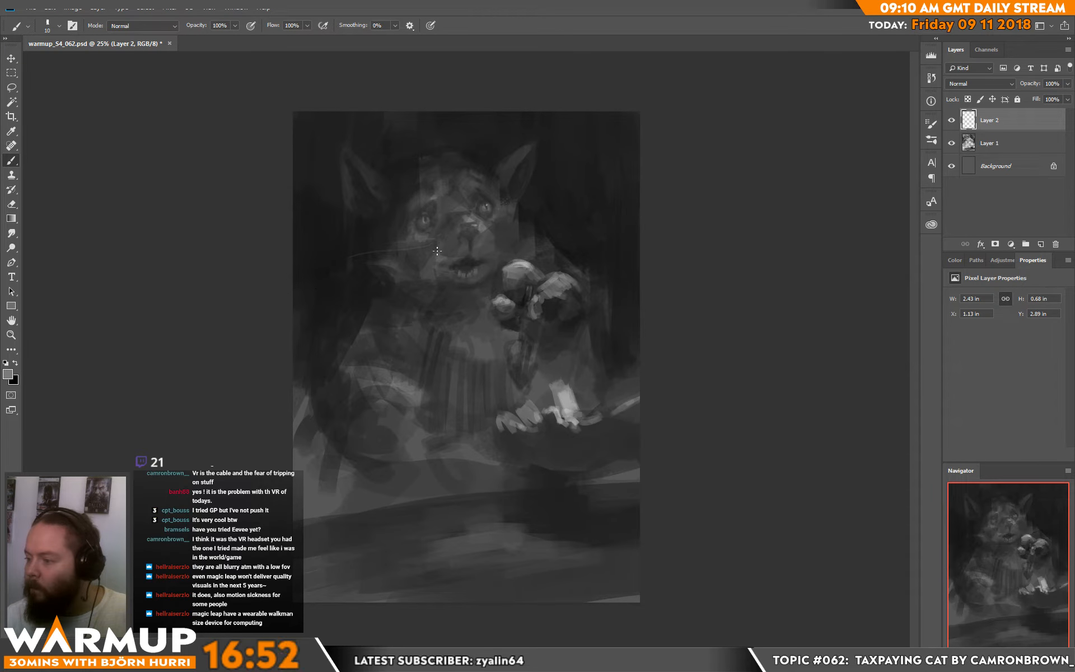
drag(445, 249, 345, 262)
mouse_move(495, 231)
mouse_down()
mouse_move(546, 202)
mouse_move(559, 236)
mouse_up()
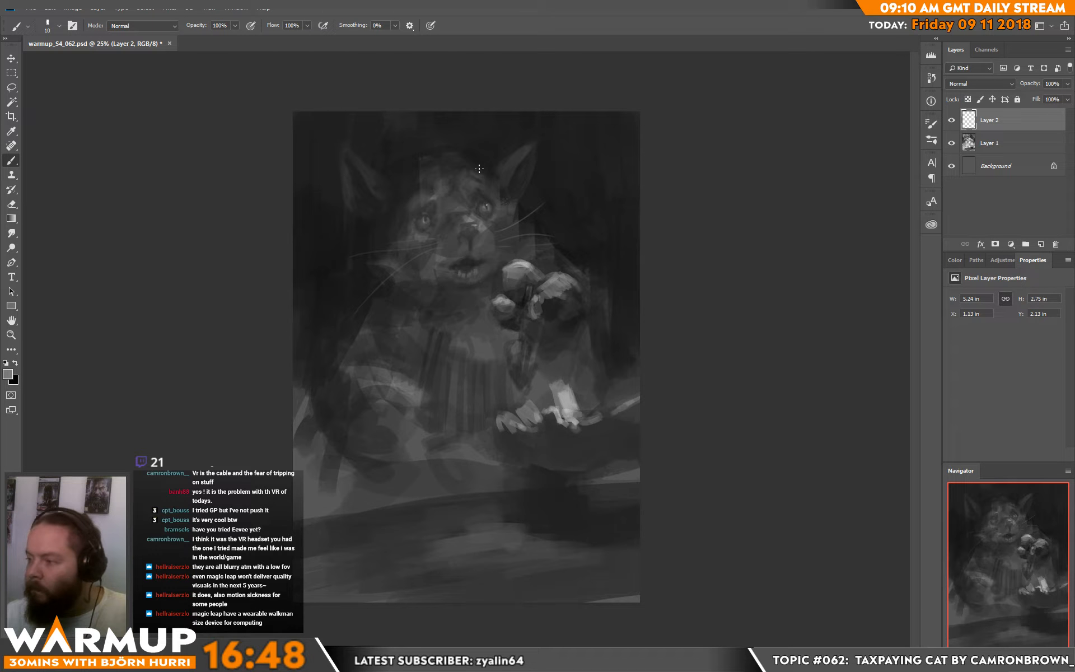
drag(466, 171, 470, 134)
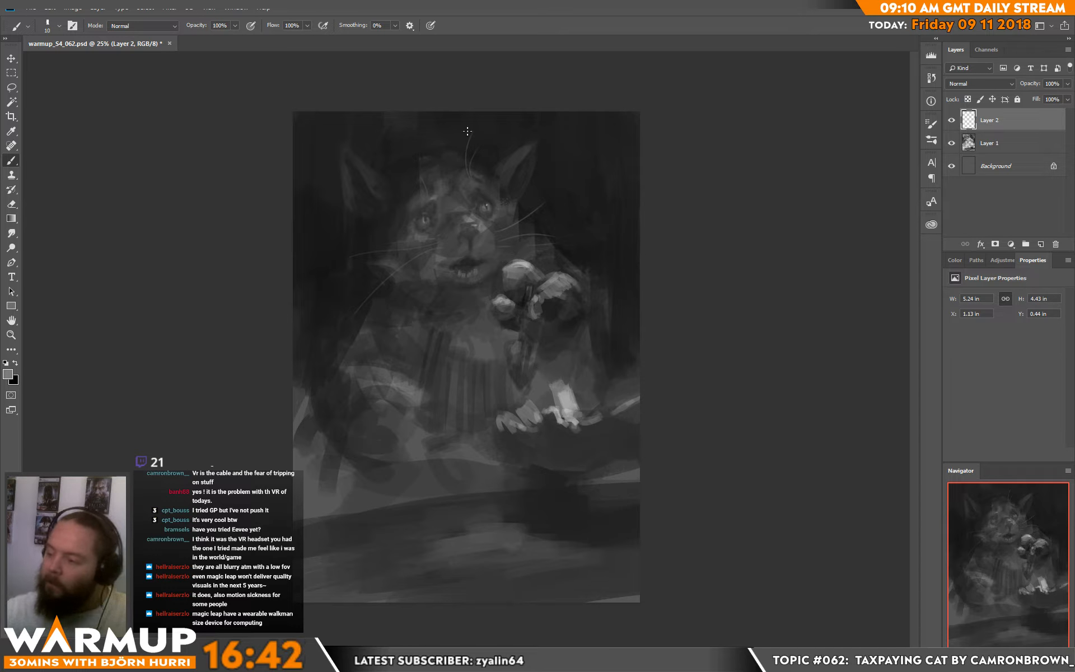
Step: Add a layer beneath the whisker layer and refine the left ear's edges and fur with an 18 px brush
click(995, 139)
click(1040, 244)
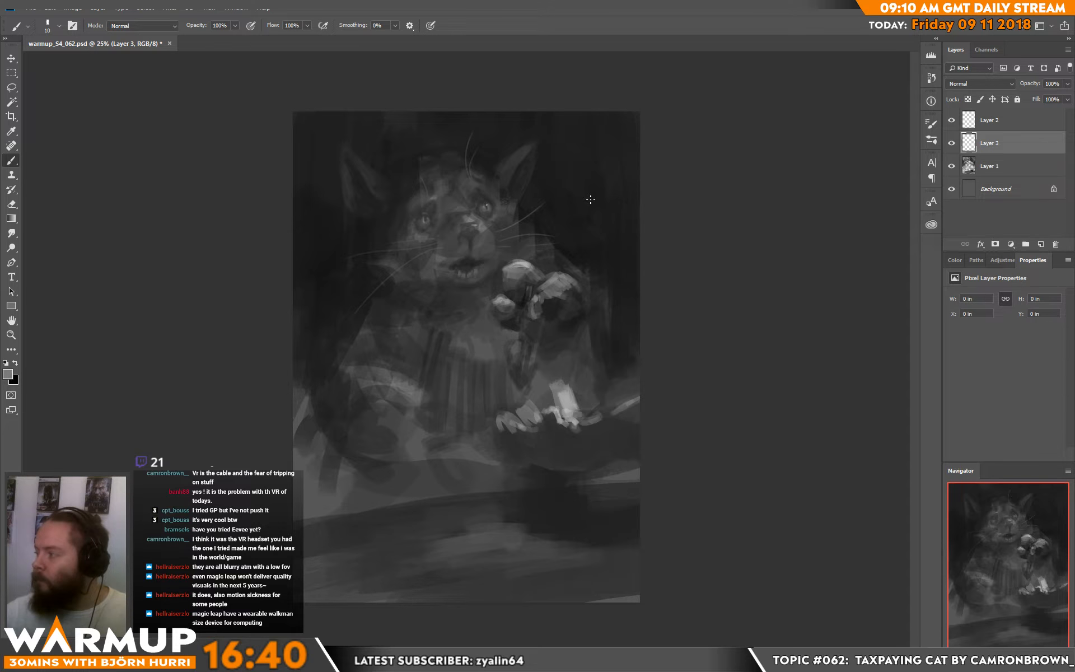
right_click(403, 213)
click(471, 178)
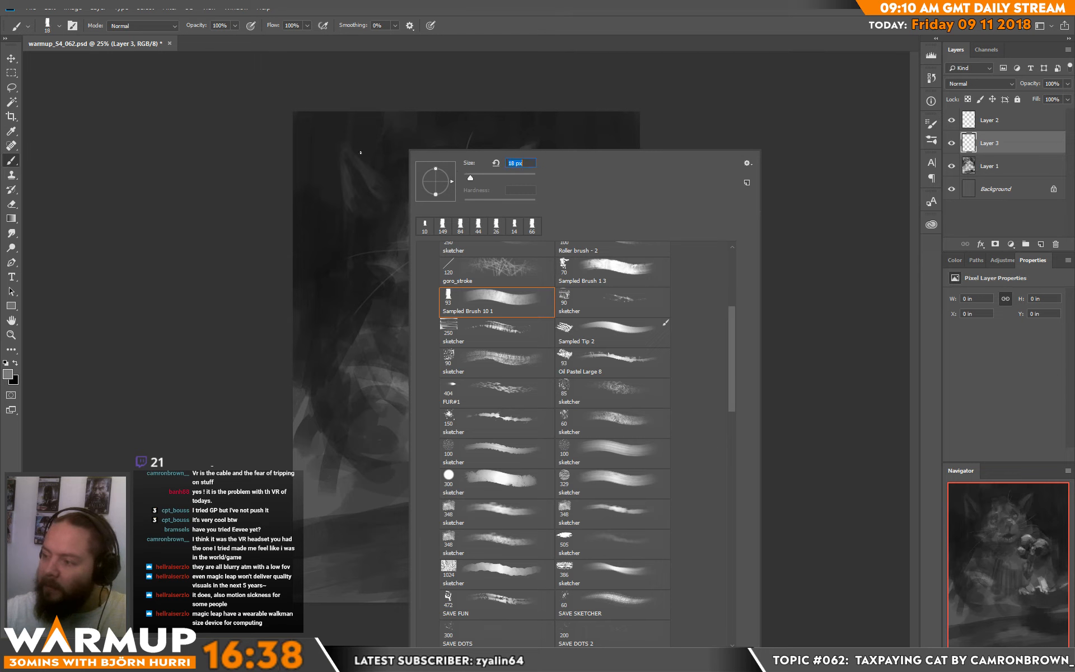
mouse_move(346, 148)
mouse_down()
mouse_move(364, 169)
mouse_move(340, 132)
mouse_move(347, 205)
mouse_up()
alt+click(353, 159)
alt+click(335, 176)
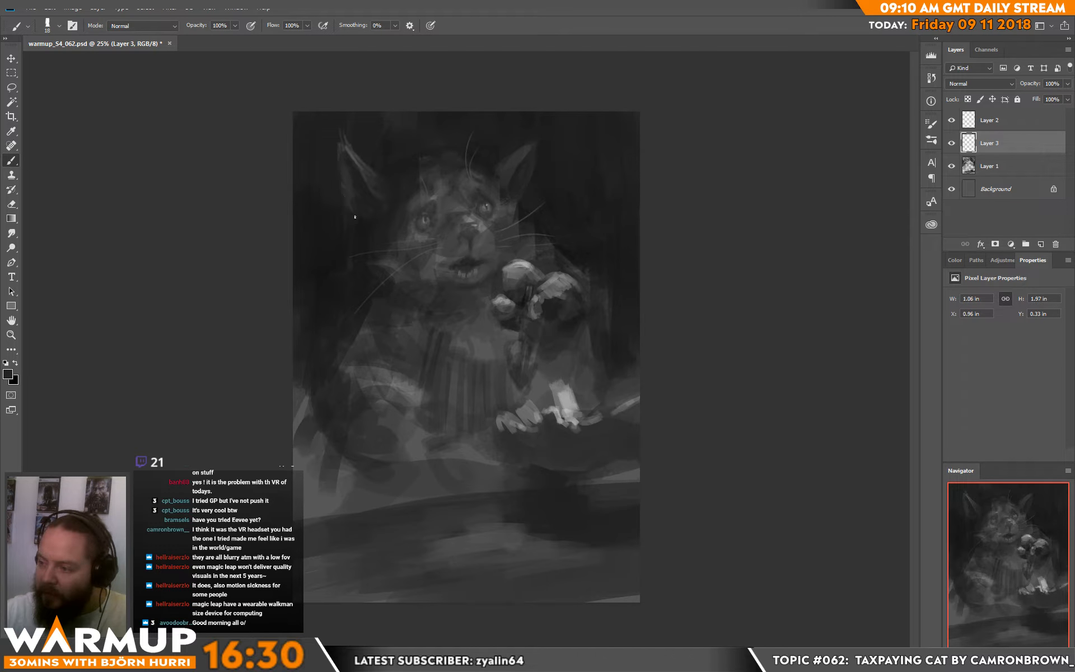
alt+click(364, 184)
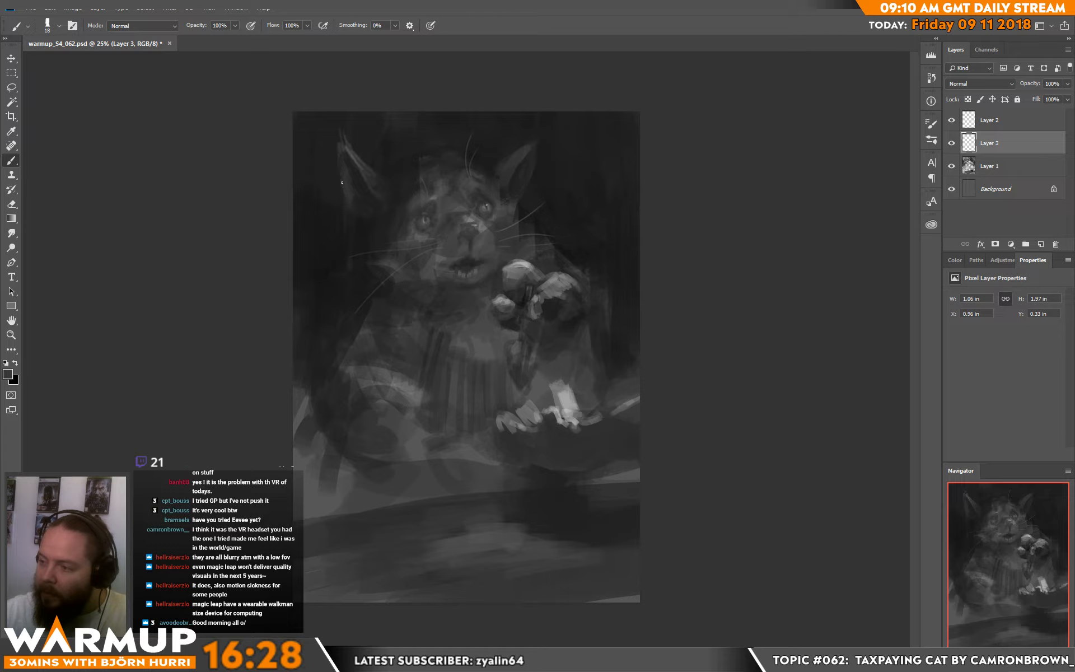
drag(357, 213, 361, 215)
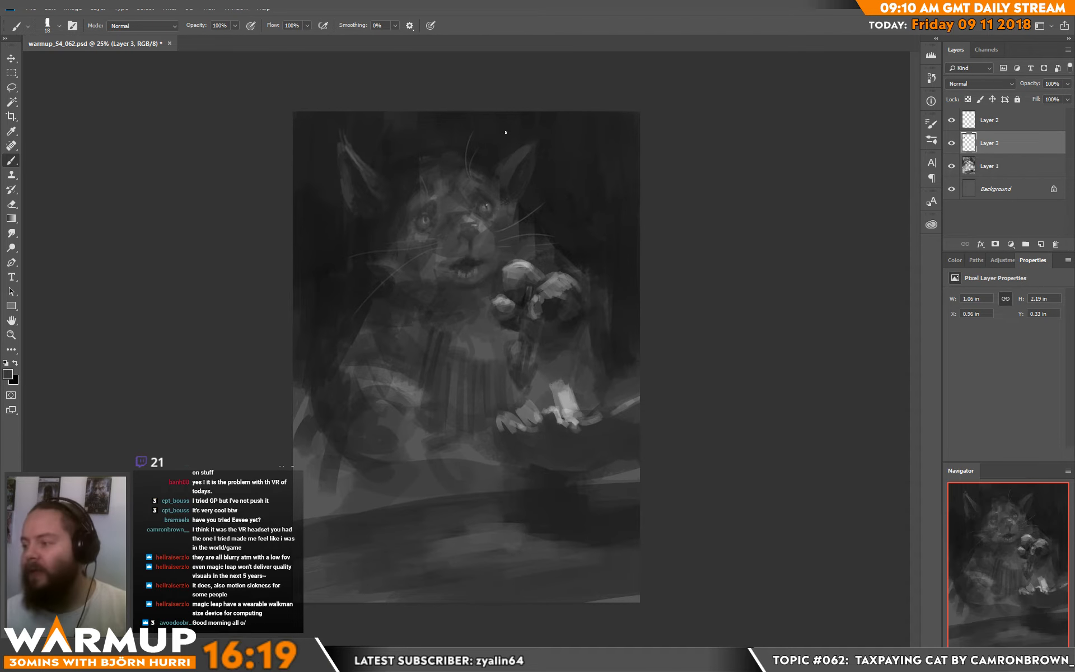
Step: Set the brush size to 91 px and paint the dark background above the head between the ears
right_click(449, 162)
click(540, 179)
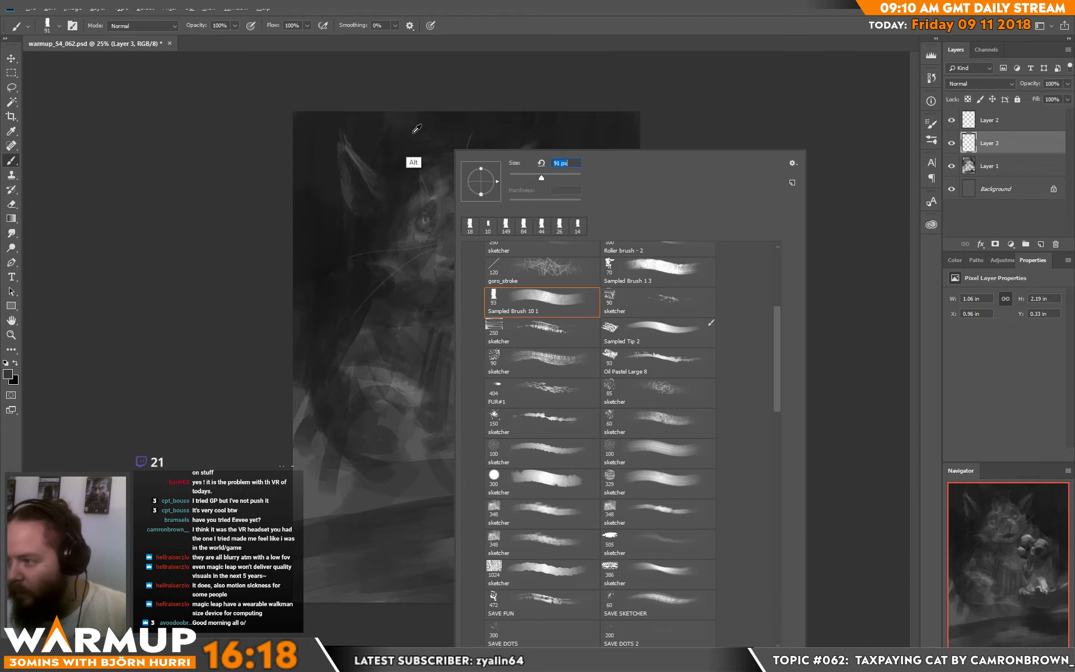
alt+click(404, 122)
drag(382, 151, 474, 129)
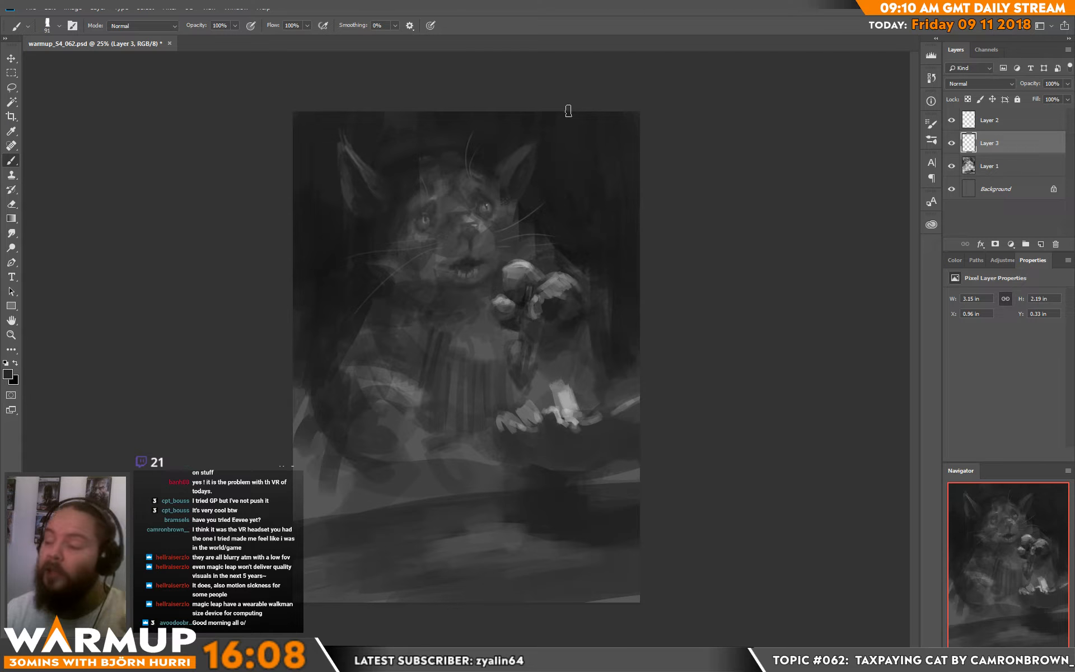
mouse_move(402, 124)
mouse_down()
mouse_move(400, 154)
mouse_move(415, 126)
mouse_move(477, 144)
mouse_up()
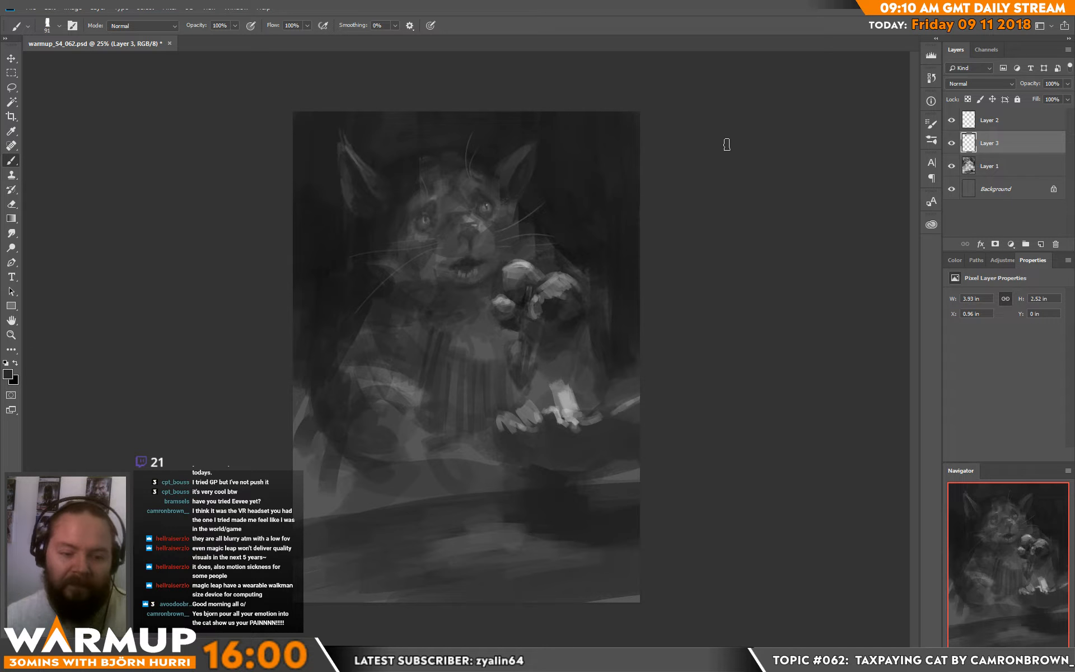
Step: Set the brush size to 15 px and refine the rims of both eyes and the brow with sampled greys
right_click(554, 251)
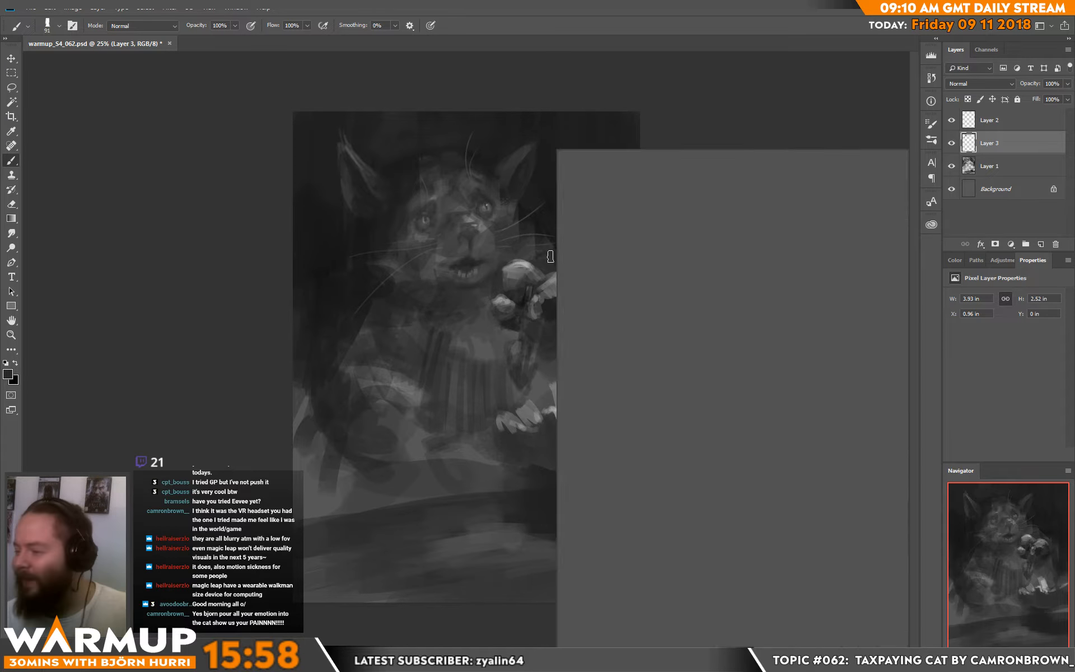
click(616, 175)
alt+click(551, 161)
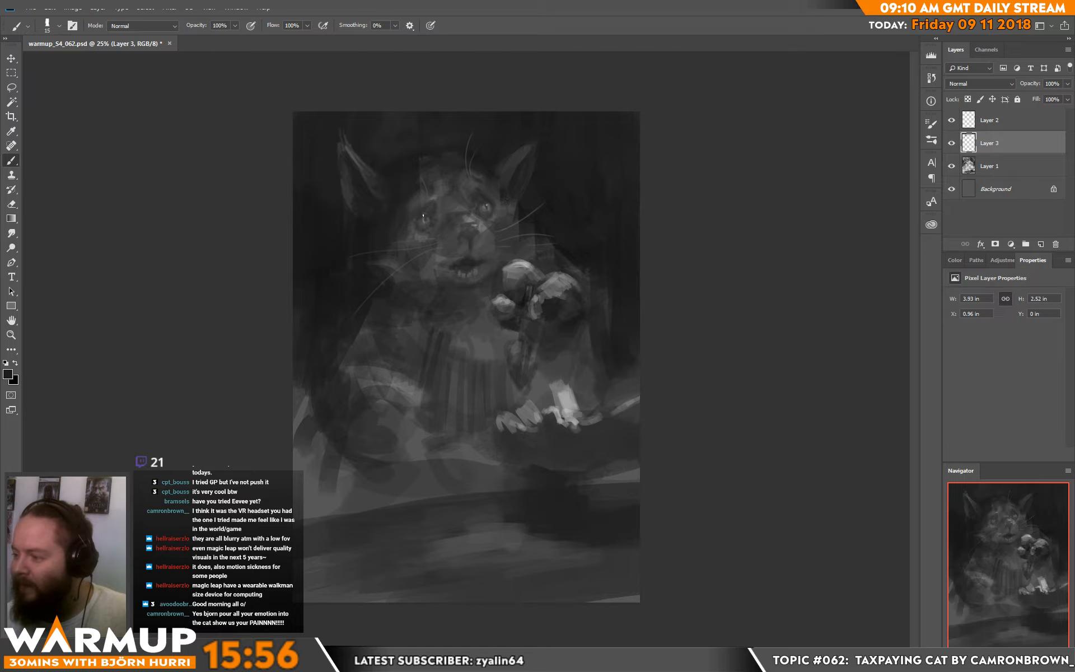
drag(428, 214, 428, 216)
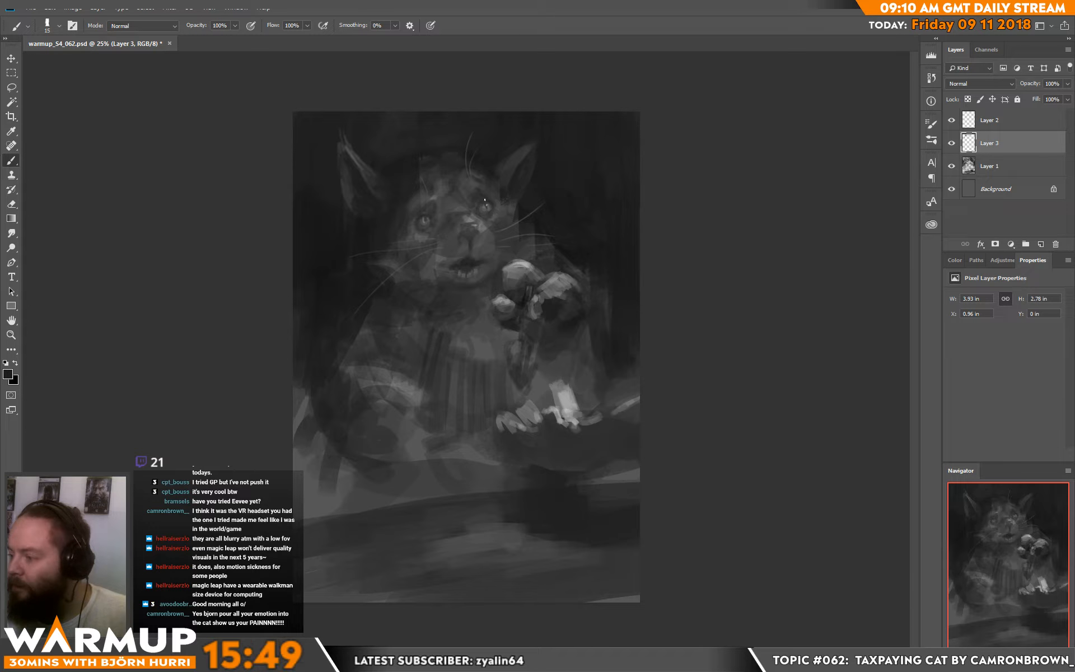
alt+click(497, 211)
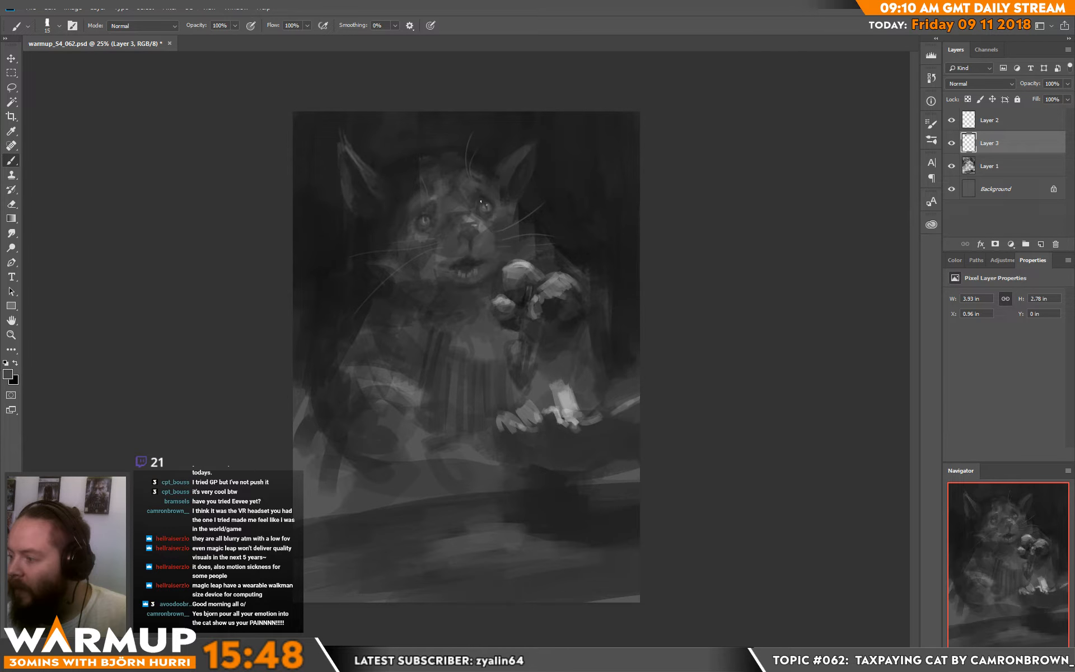
alt+click(482, 201)
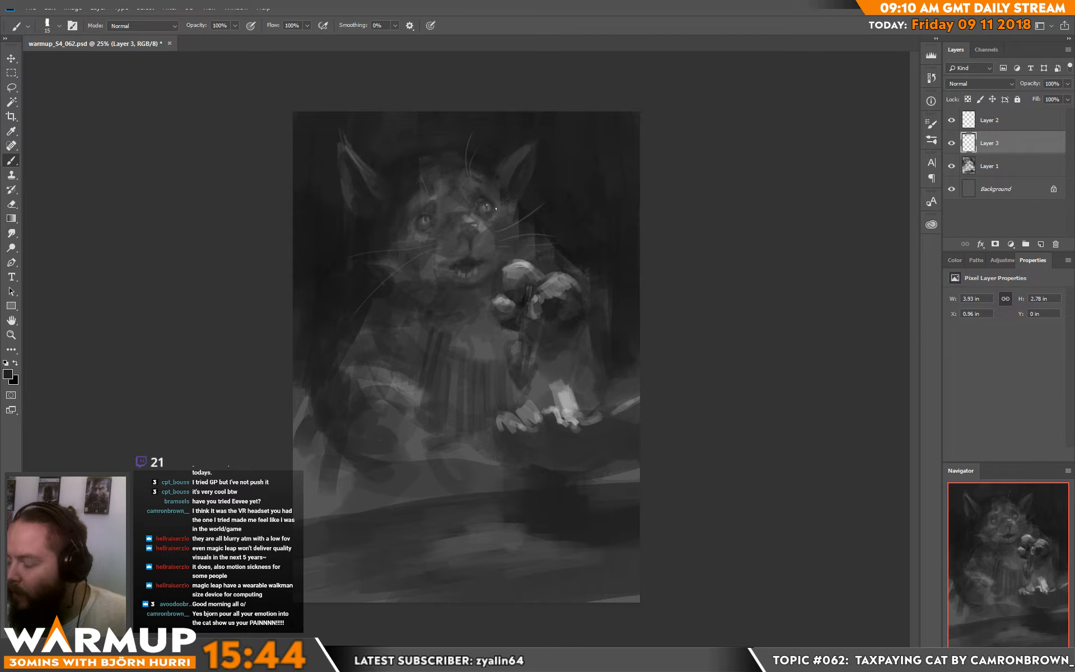
alt+click(492, 220)
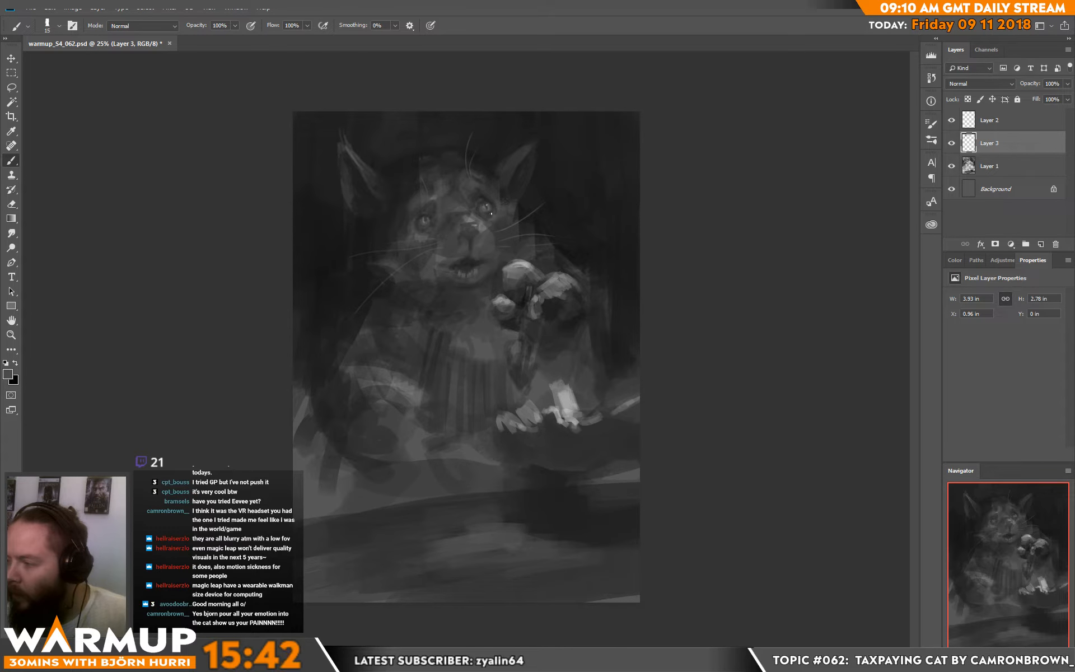
alt+click(493, 206)
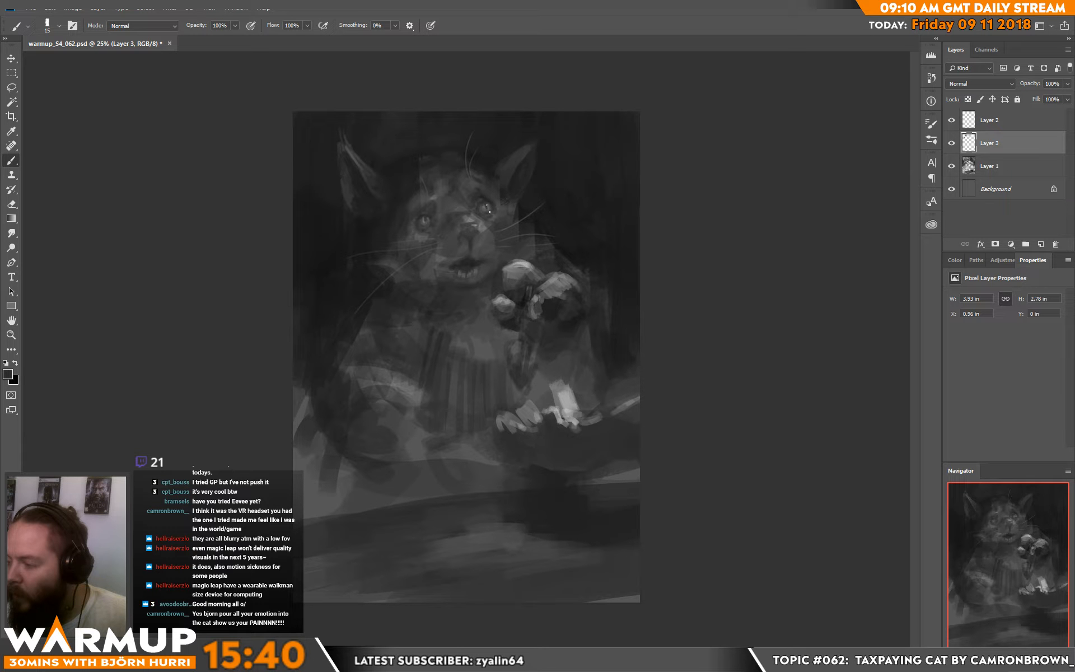
alt+click(492, 209)
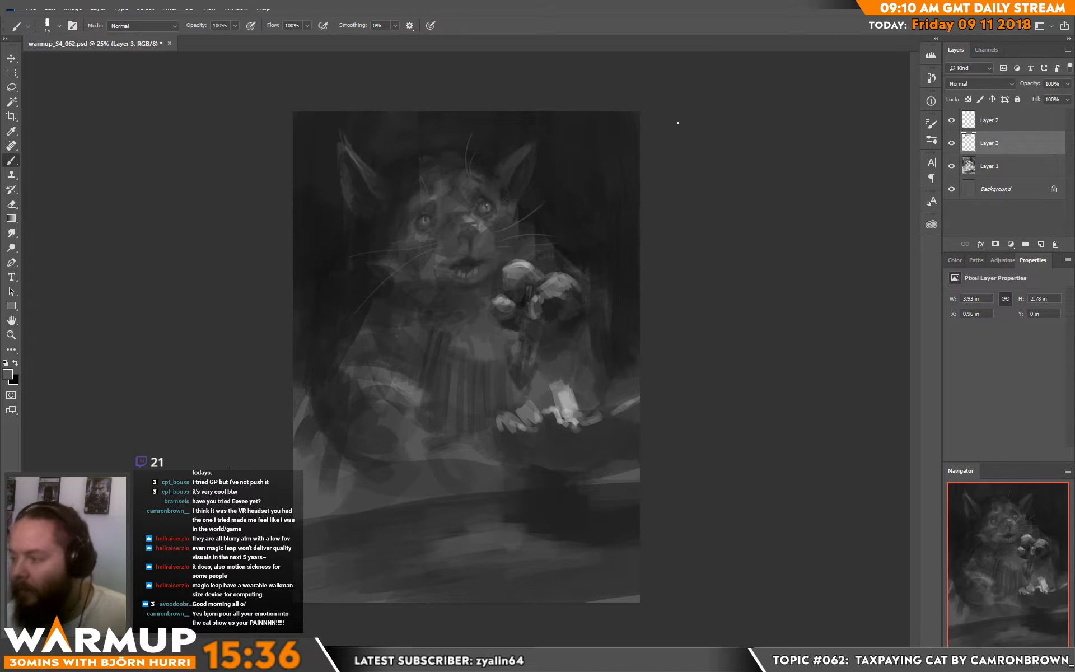
alt+click(421, 182)
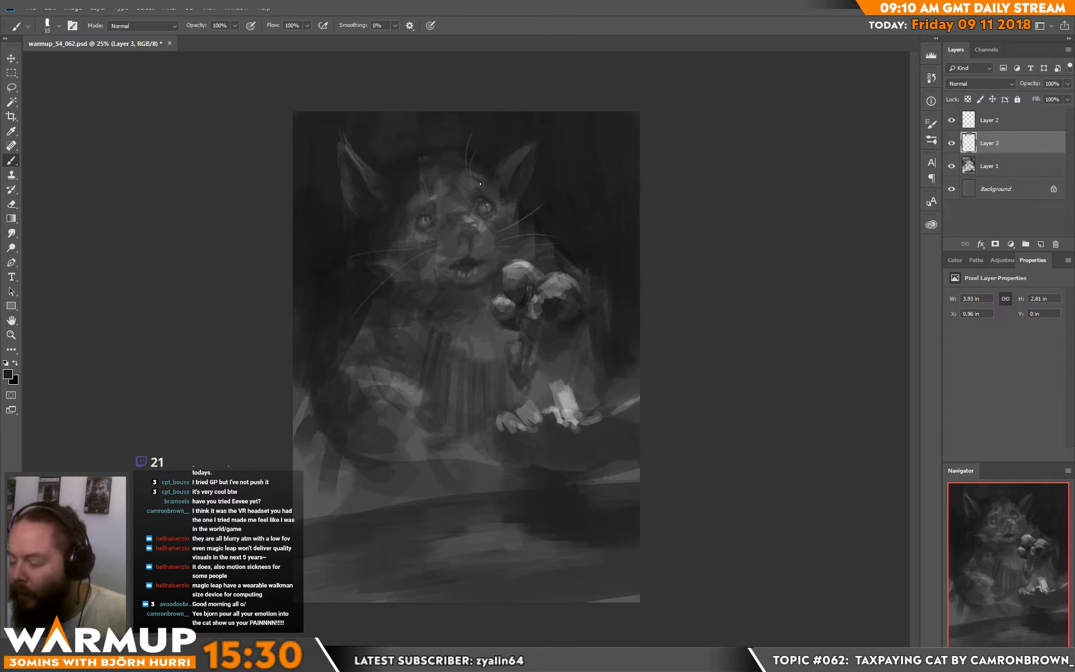
Step: Set the brush size to 7 px and refine the left eye's iris, lids and outer rim with sampled greys
key(ctrl+plus)
key(ctrl+plus)
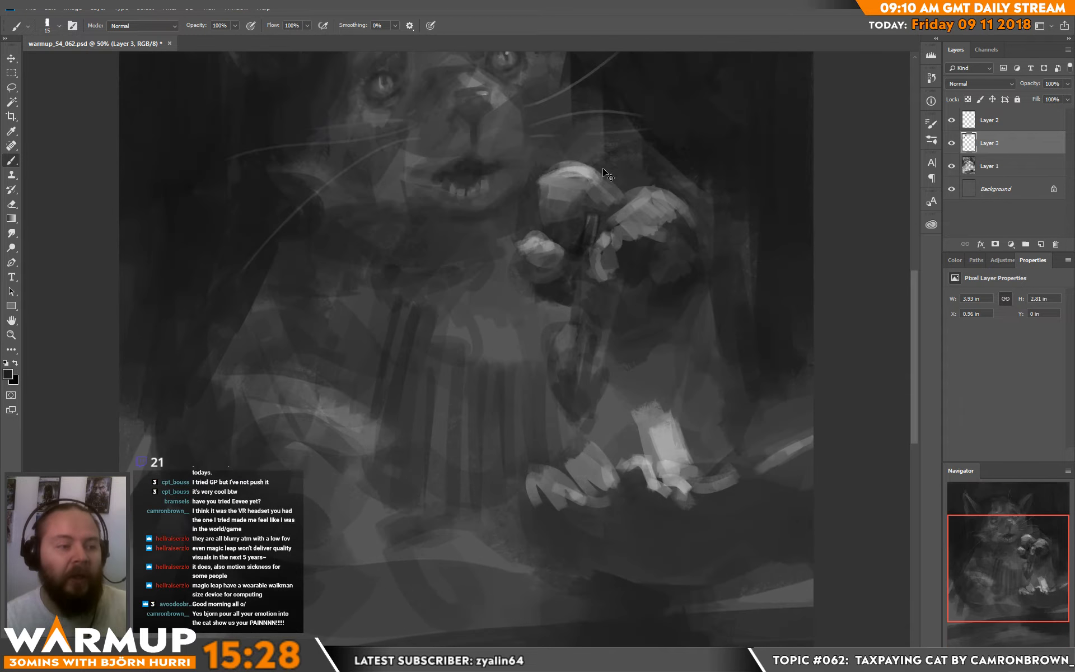
drag(484, 181, 473, 298)
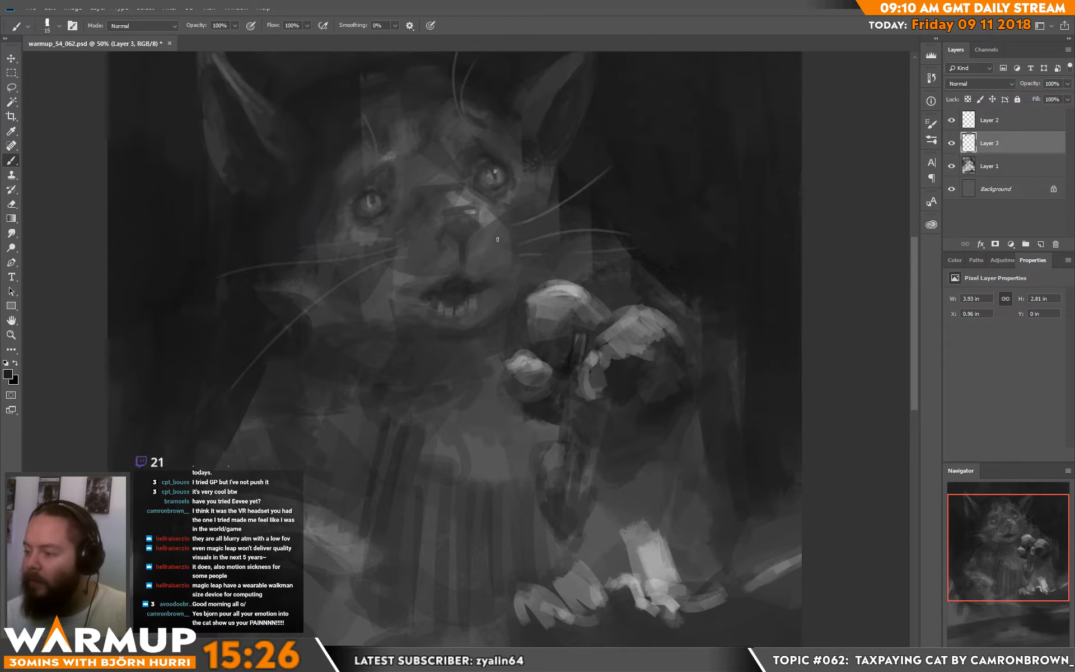
key(d)
key(x)
right_click(404, 213)
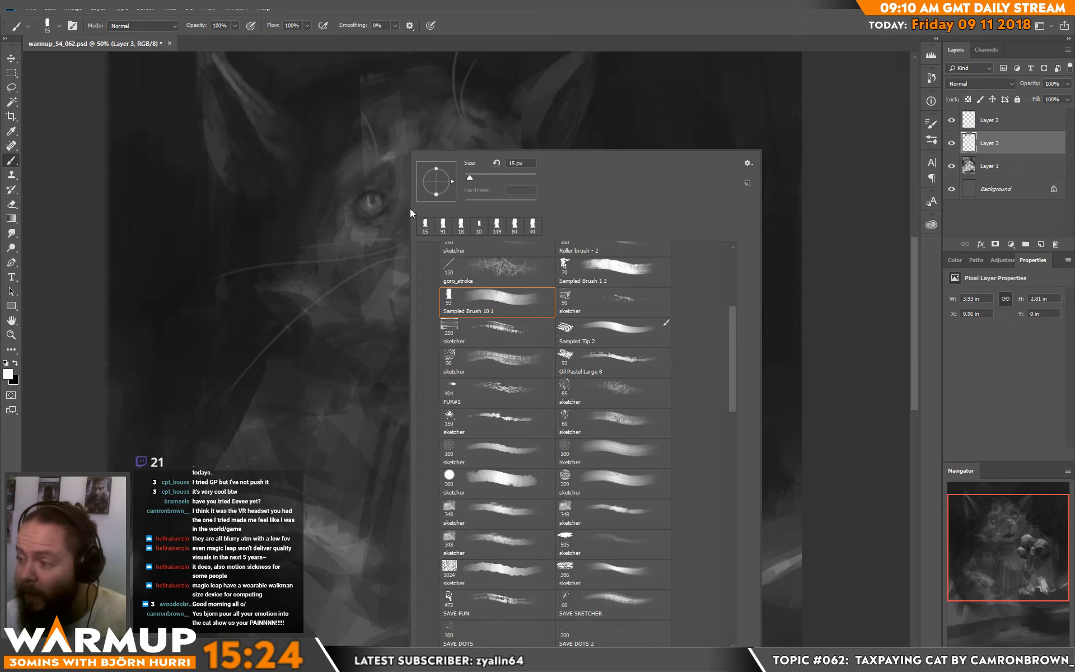
drag(467, 175, 469, 177)
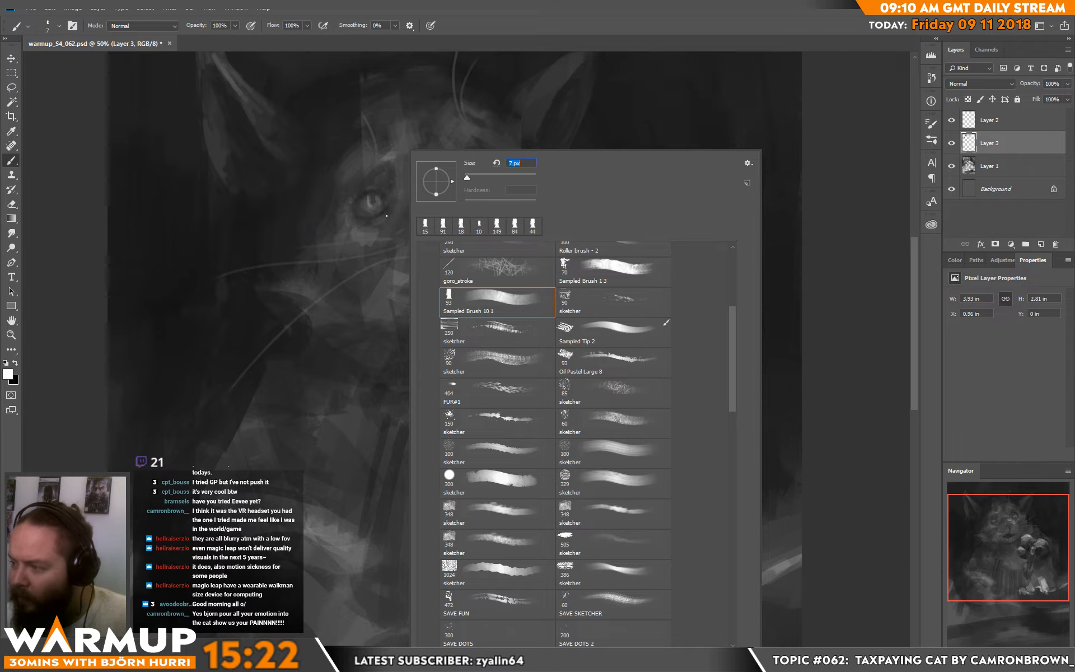
key(Return)
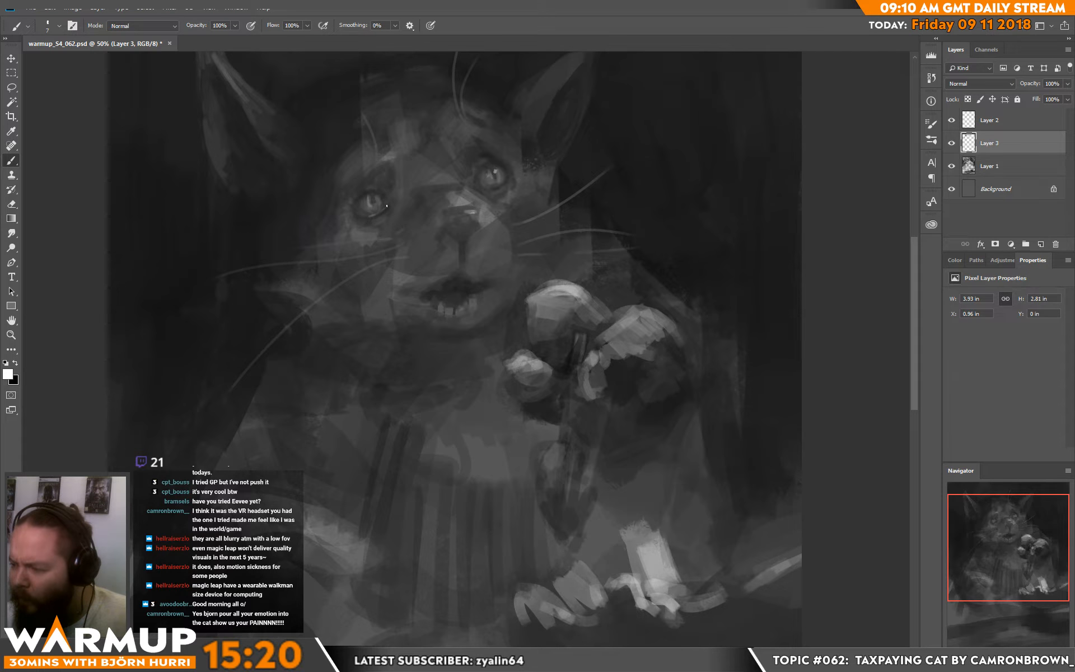
drag(643, 230, 610, 273)
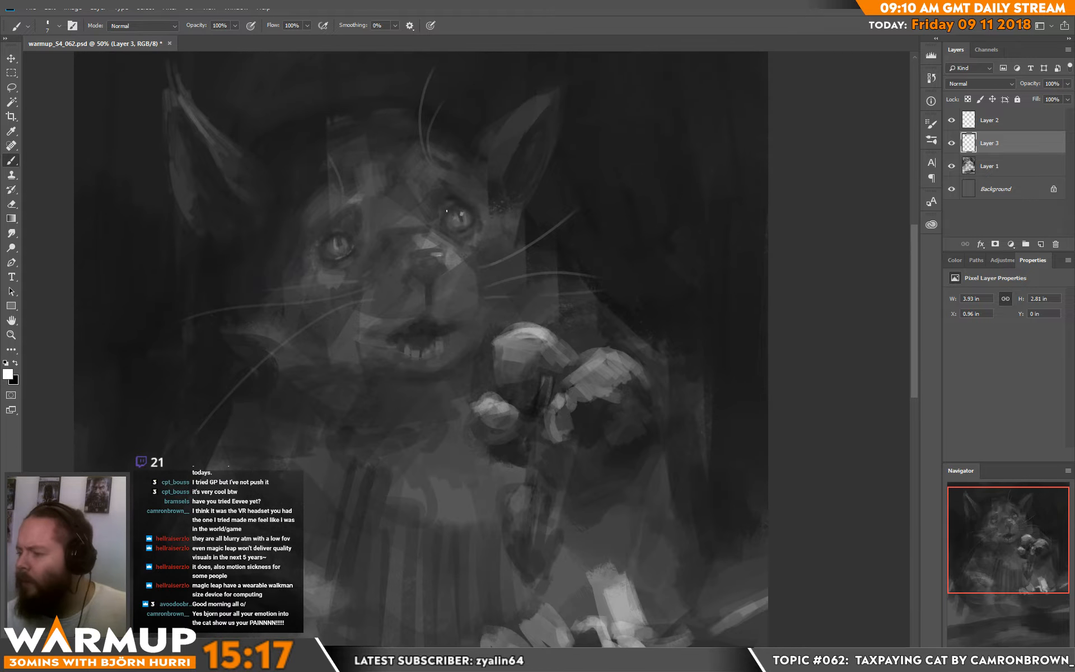
alt+click(343, 256)
alt+click(344, 257)
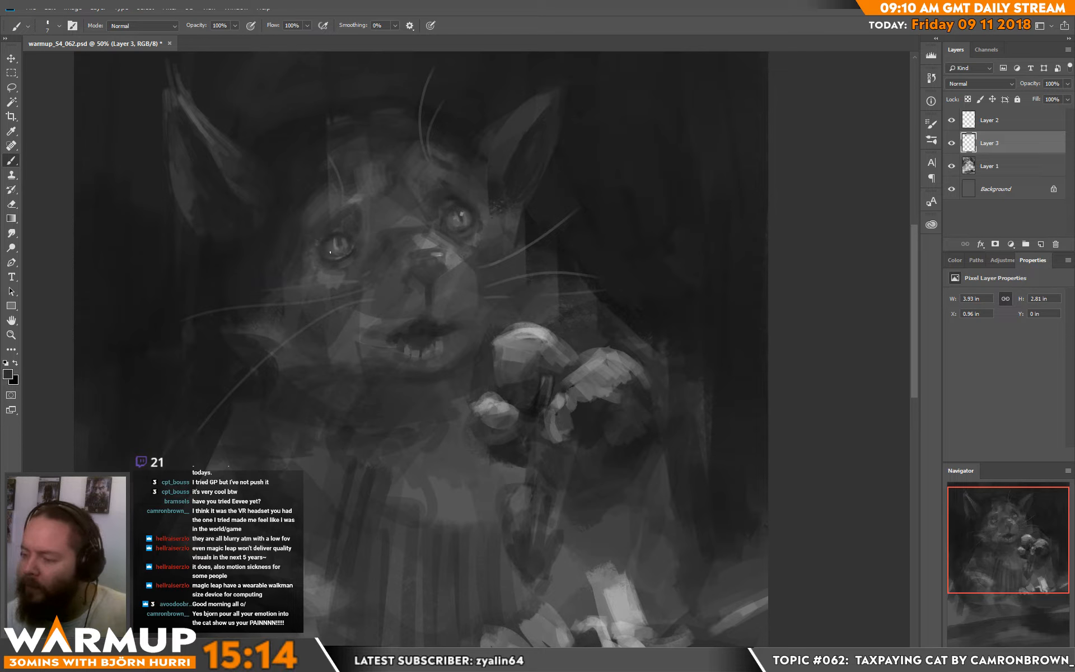
alt+click(348, 240)
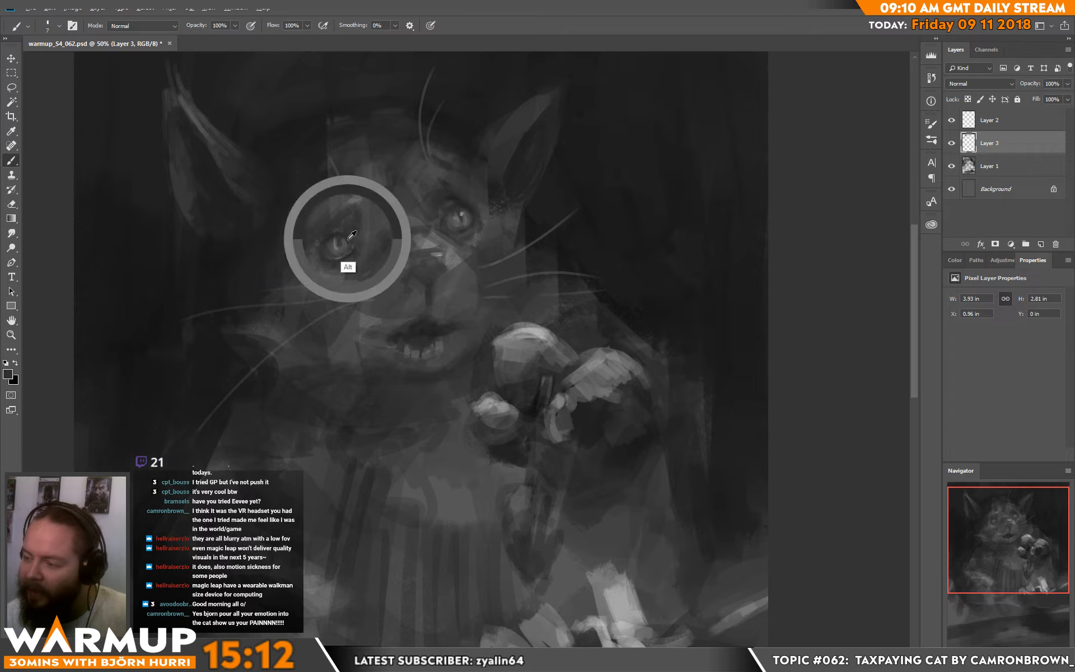
alt+click(343, 230)
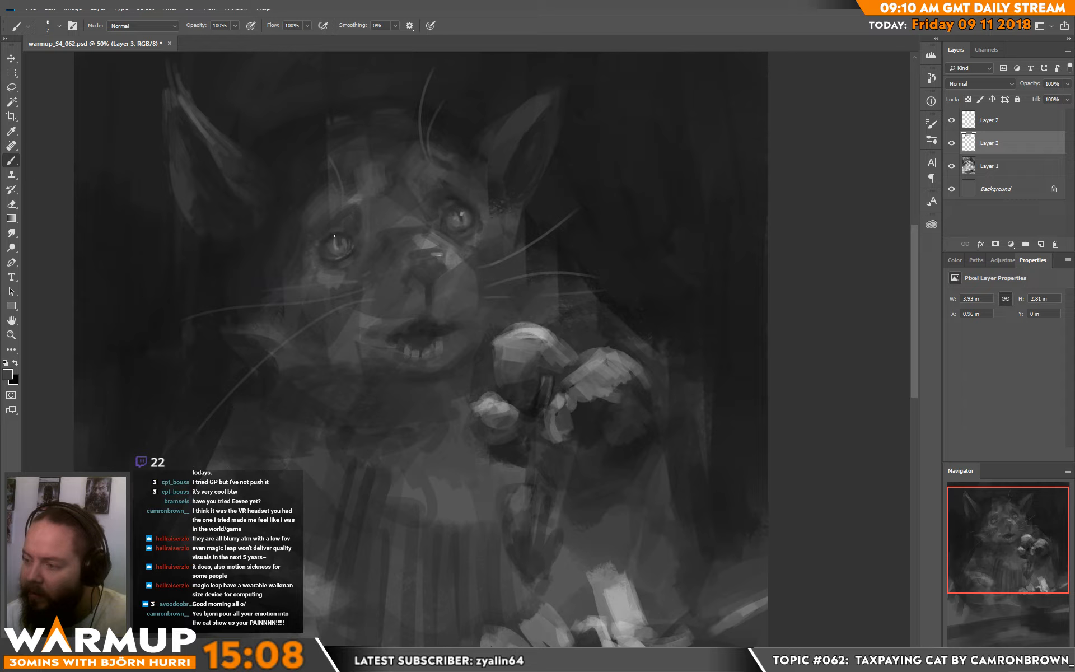
alt+click(322, 249)
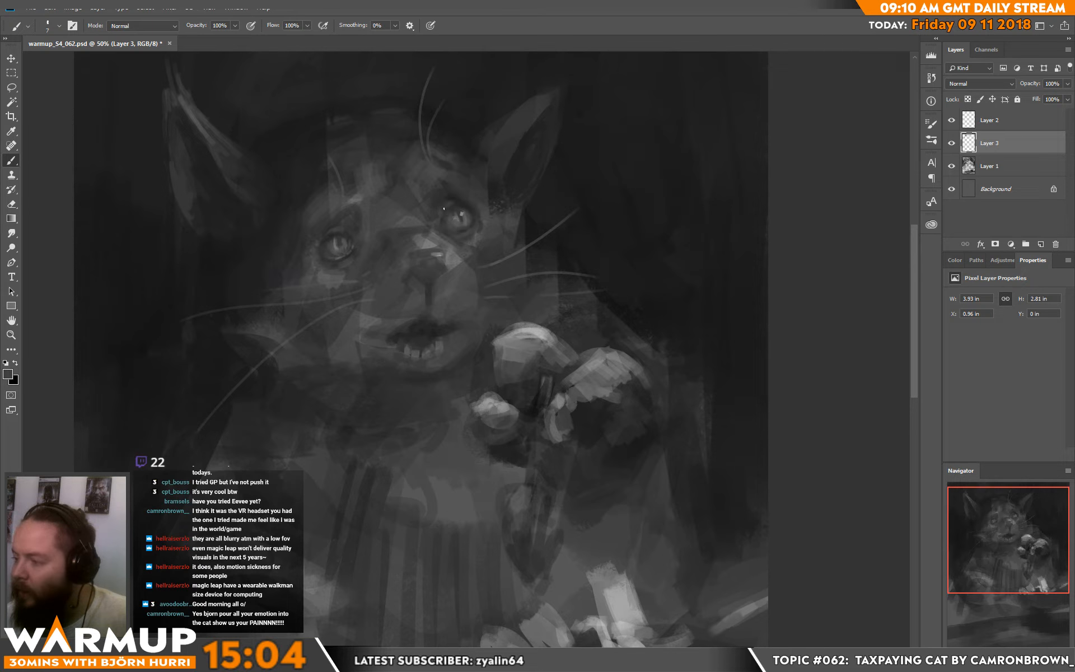
Step: Refine the right eye's upper lid, lower rim and iris with fine strokes in sampled light and dark greys
alt+click(462, 206)
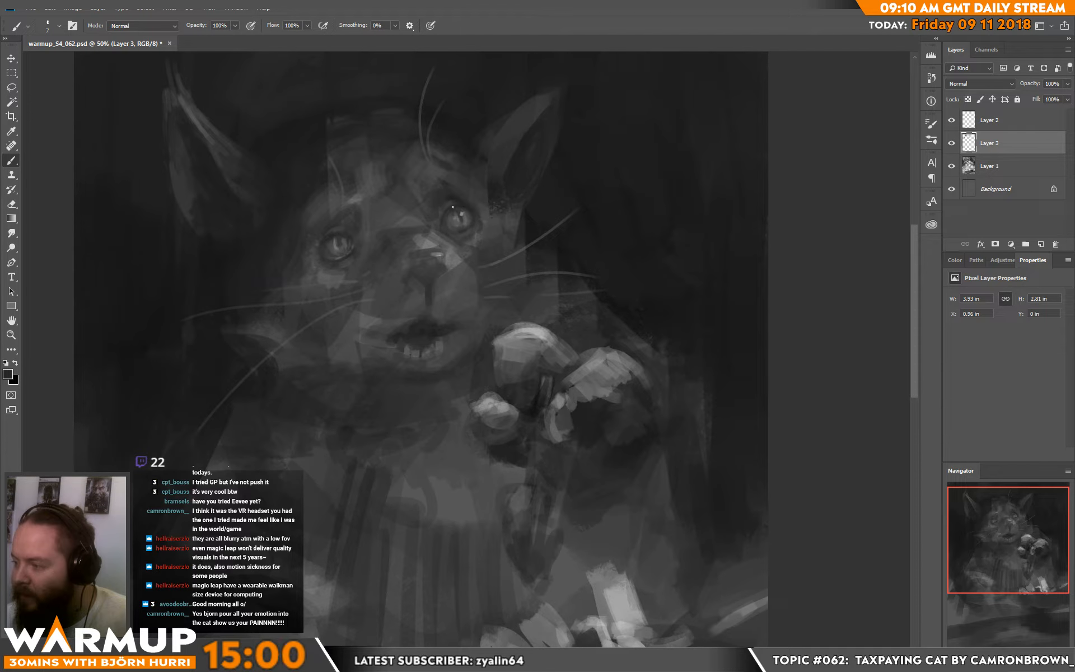
alt+click(462, 230)
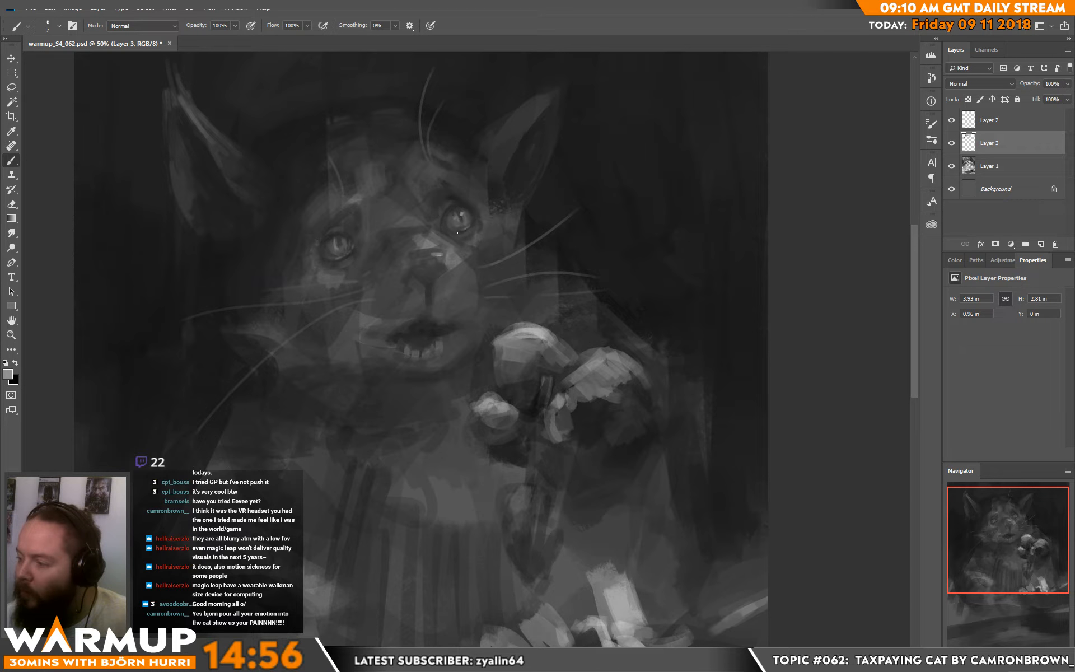
alt+click(468, 227)
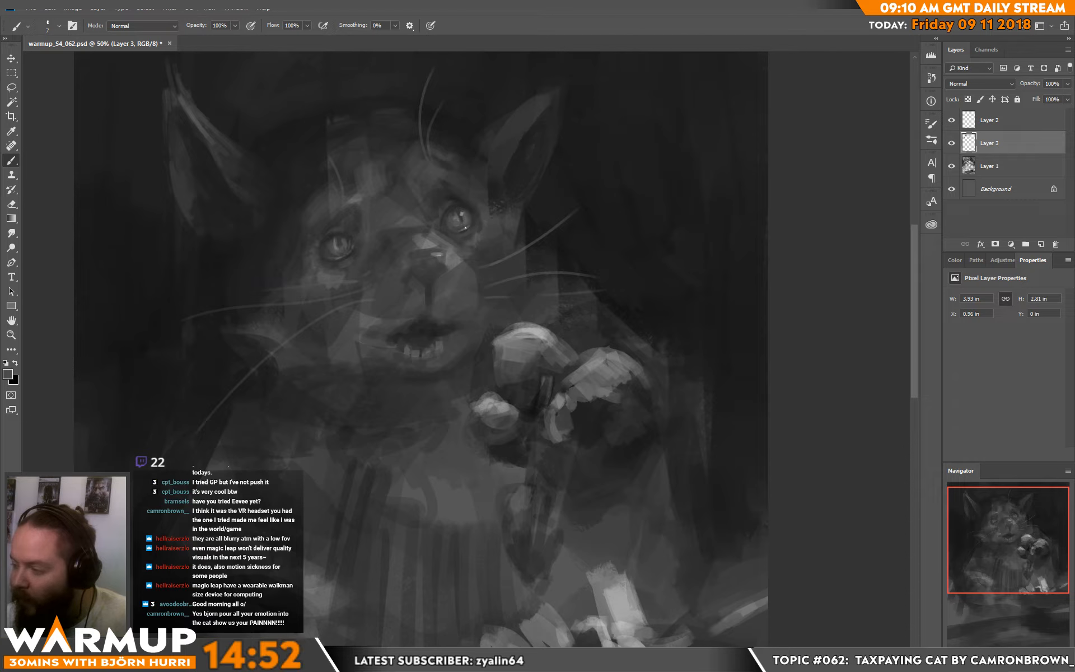
alt+click(468, 217)
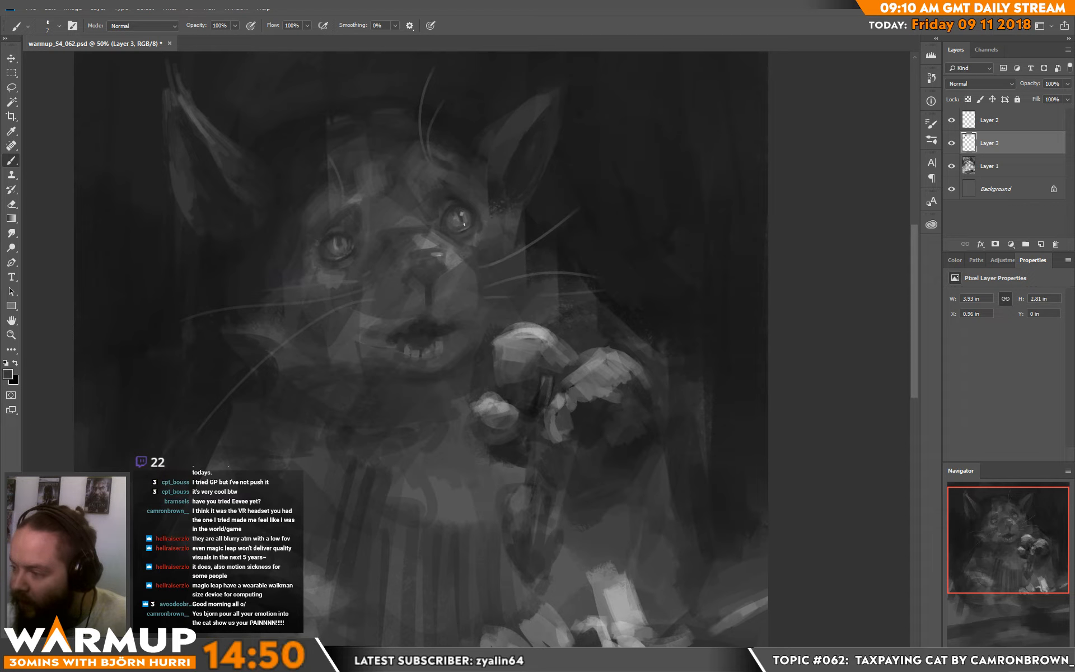
drag(482, 217, 475, 225)
alt+click(469, 258)
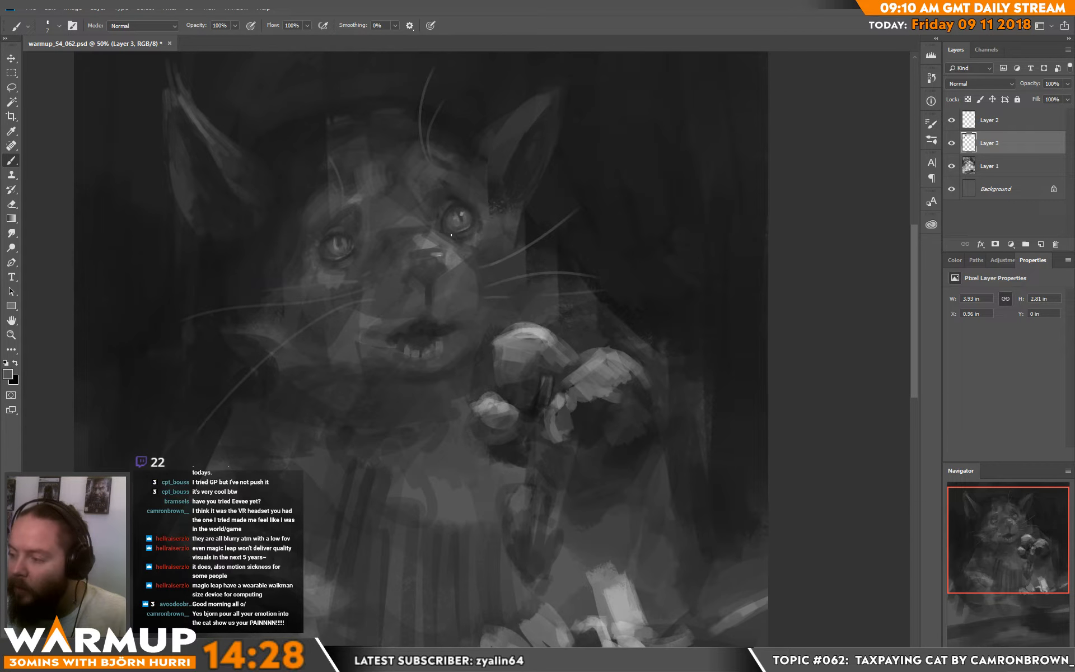
alt+click(456, 219)
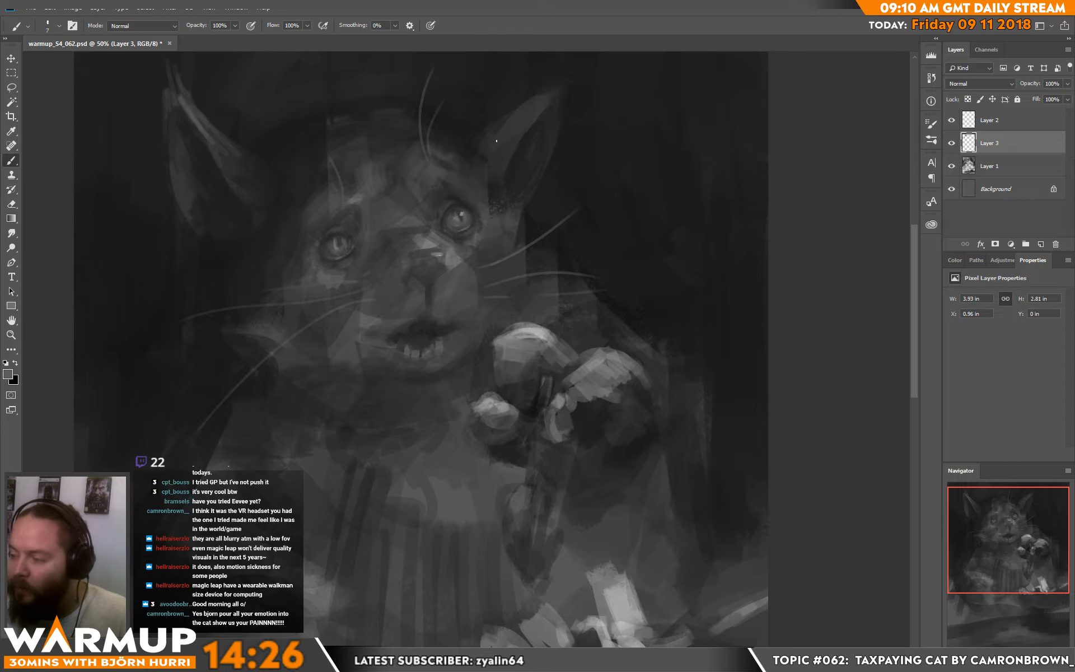
Step: Touch up the inner corner of the left eye with sampled greys
alt+click(353, 242)
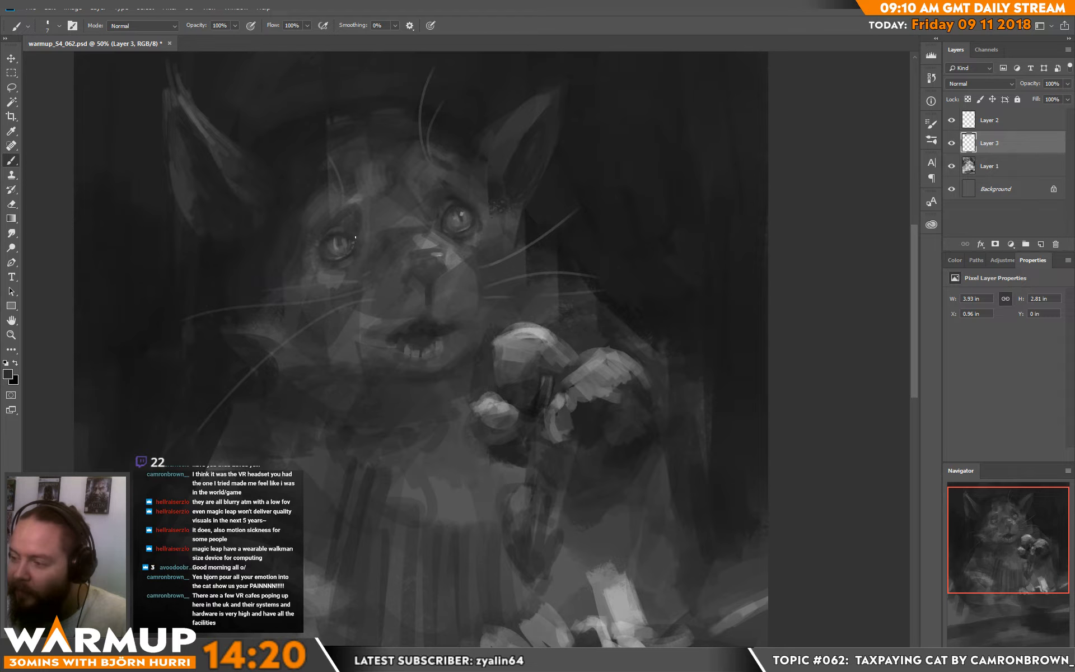
key(alt)
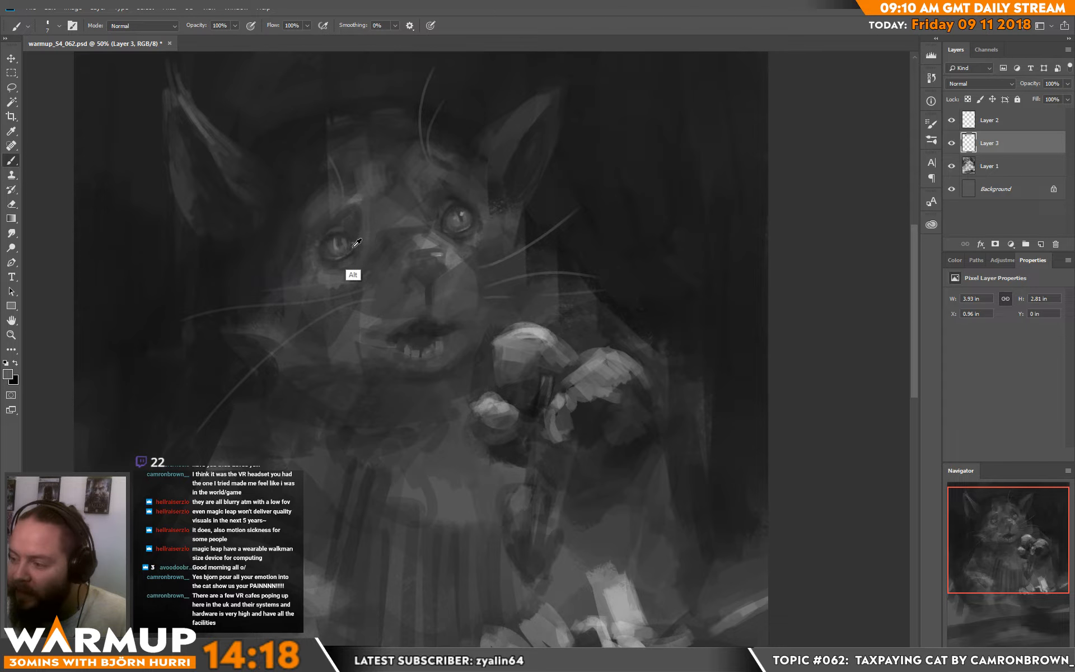
alt+click(356, 245)
alt+click(351, 244)
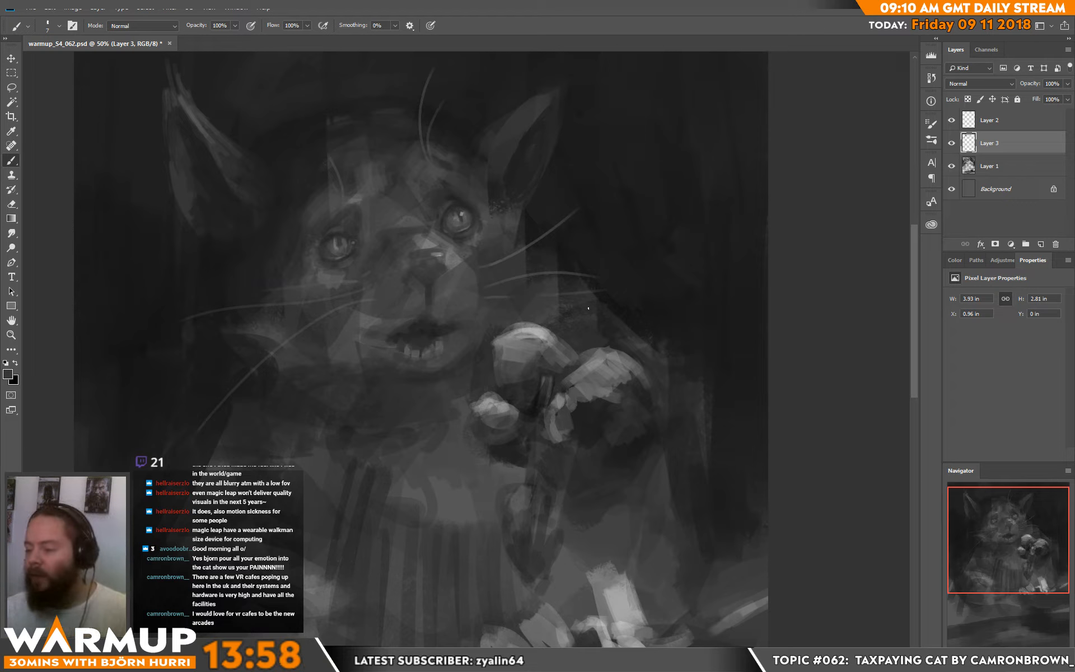
Step: Add a new layer beneath the whisker layer and repaint the brow above the left eye with a 17 px brush
mouse_move(590, 307)
mouse_down()
mouse_move(598, 297)
mouse_move(593, 328)
mouse_up()
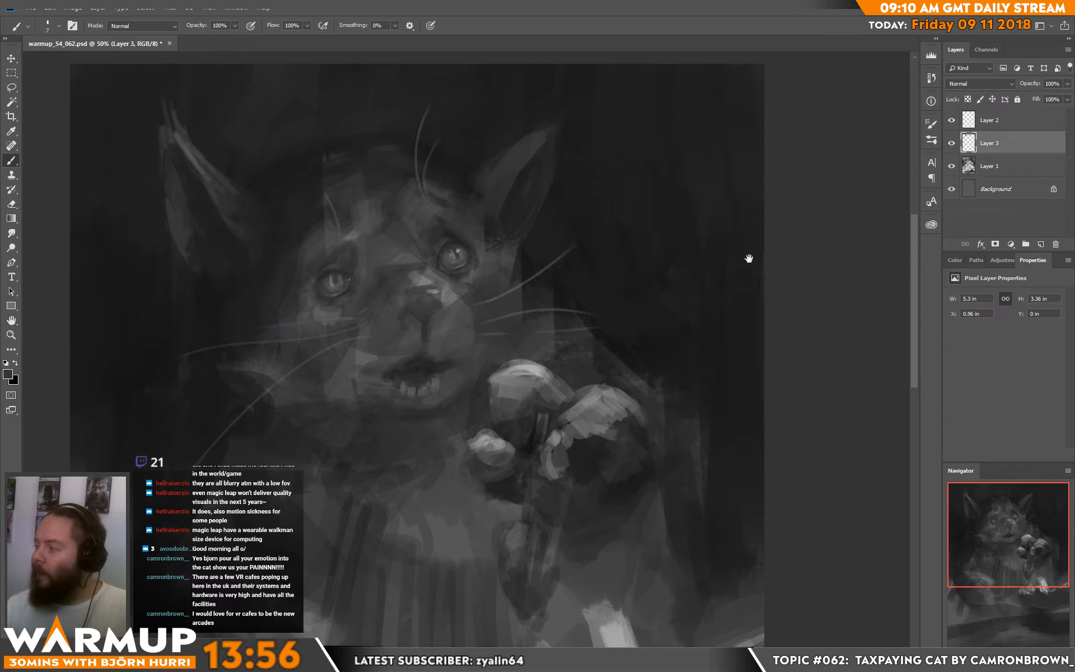
click(1040, 244)
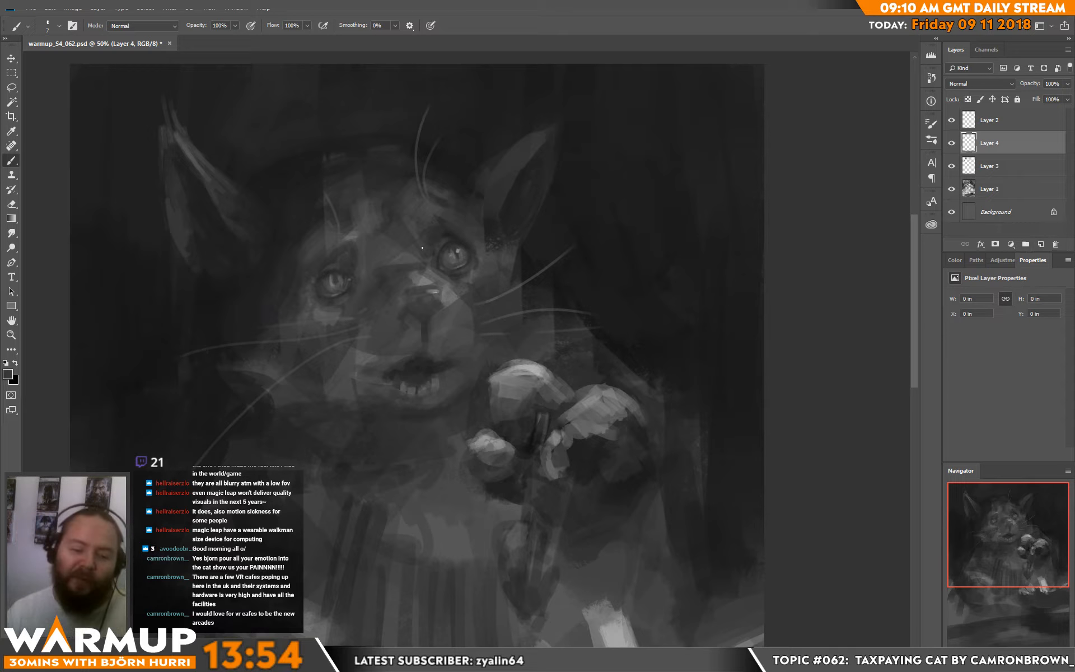
right_click(436, 287)
click(406, 170)
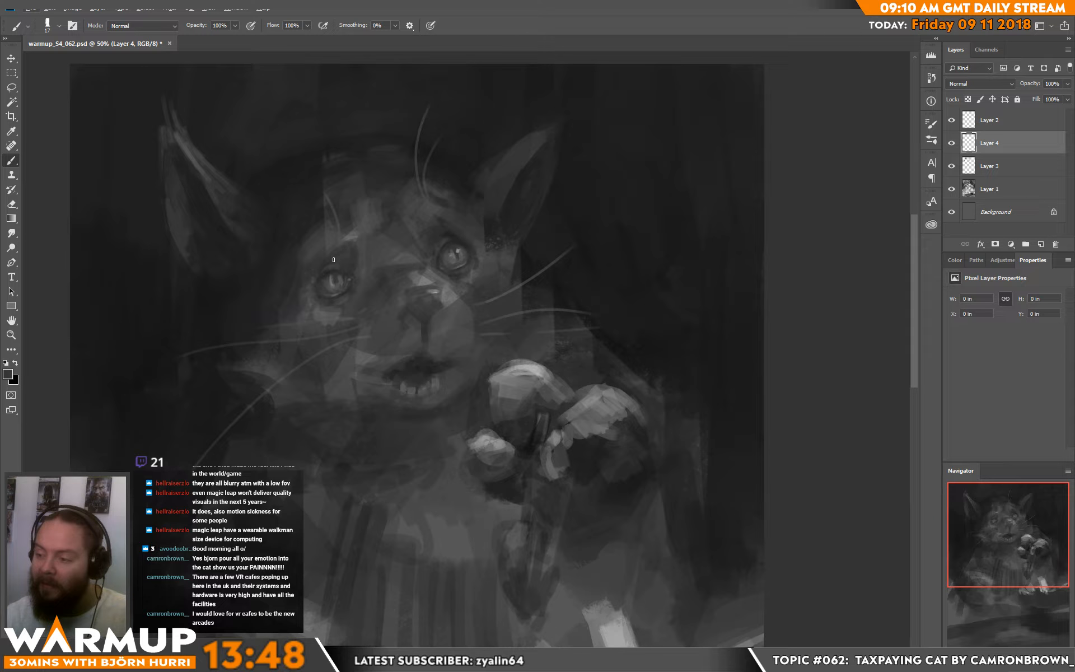
drag(339, 260, 349, 264)
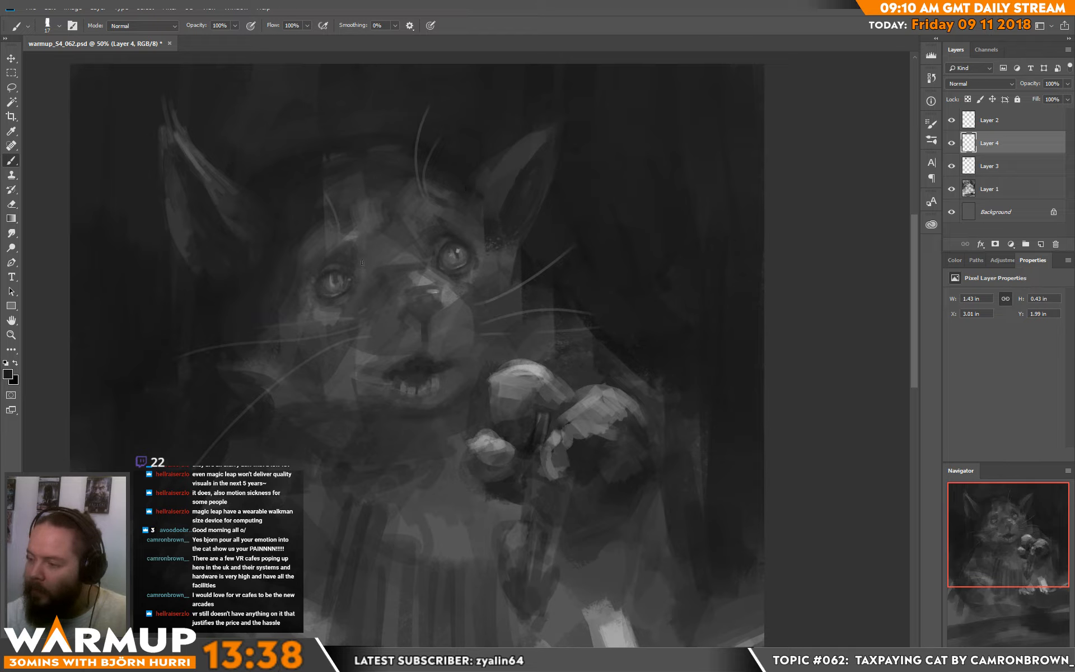
alt+click(360, 231)
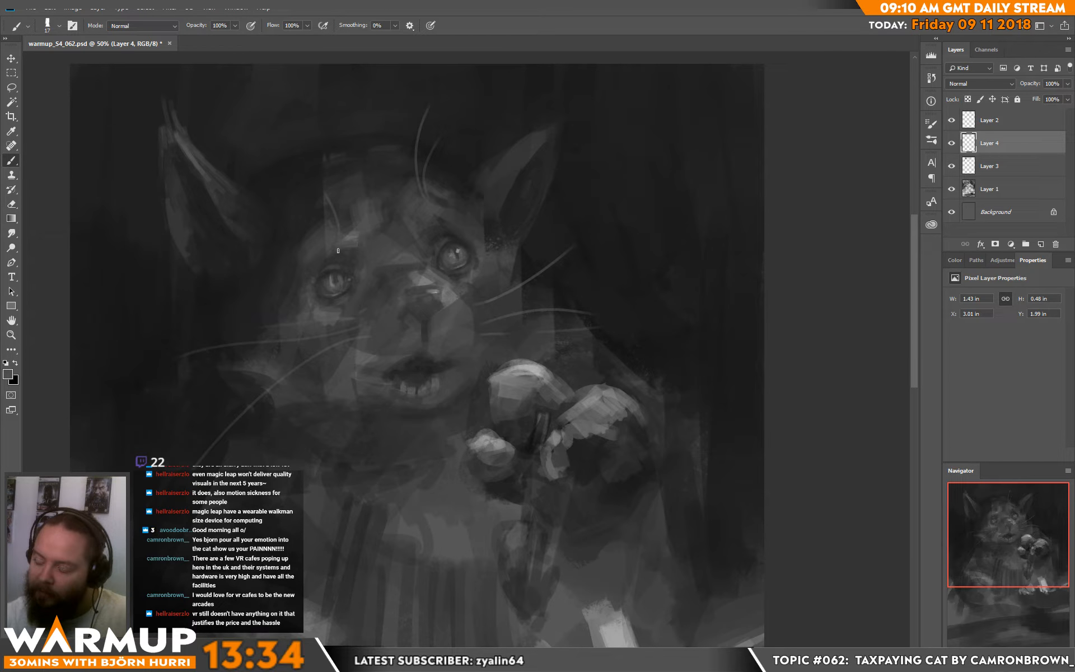
alt+click(348, 245)
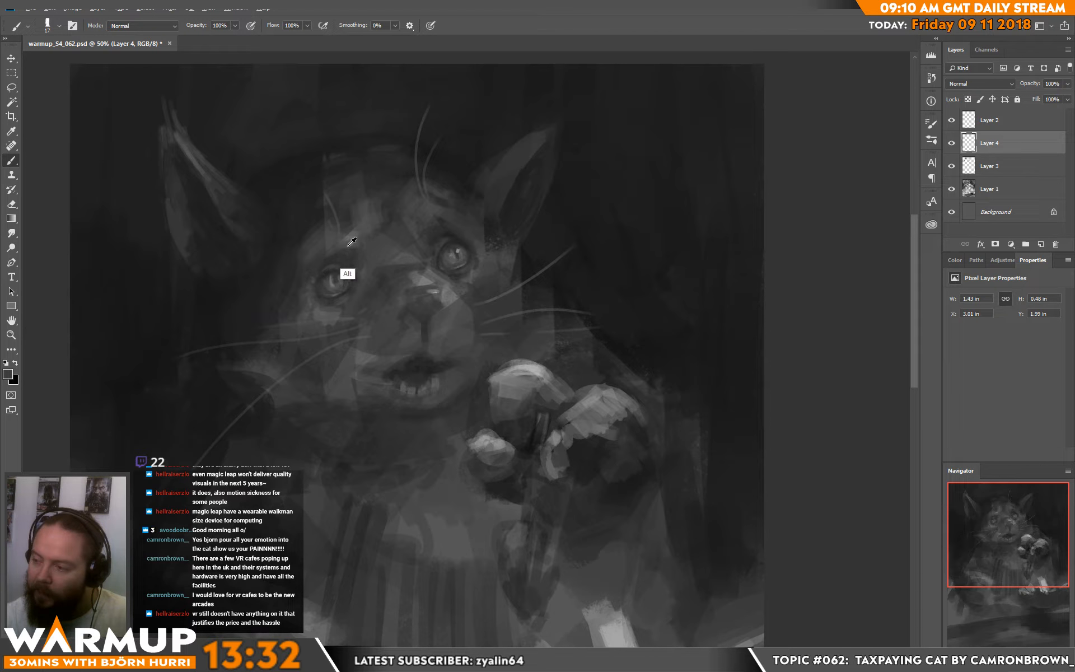
alt+click(349, 246)
alt+click(356, 254)
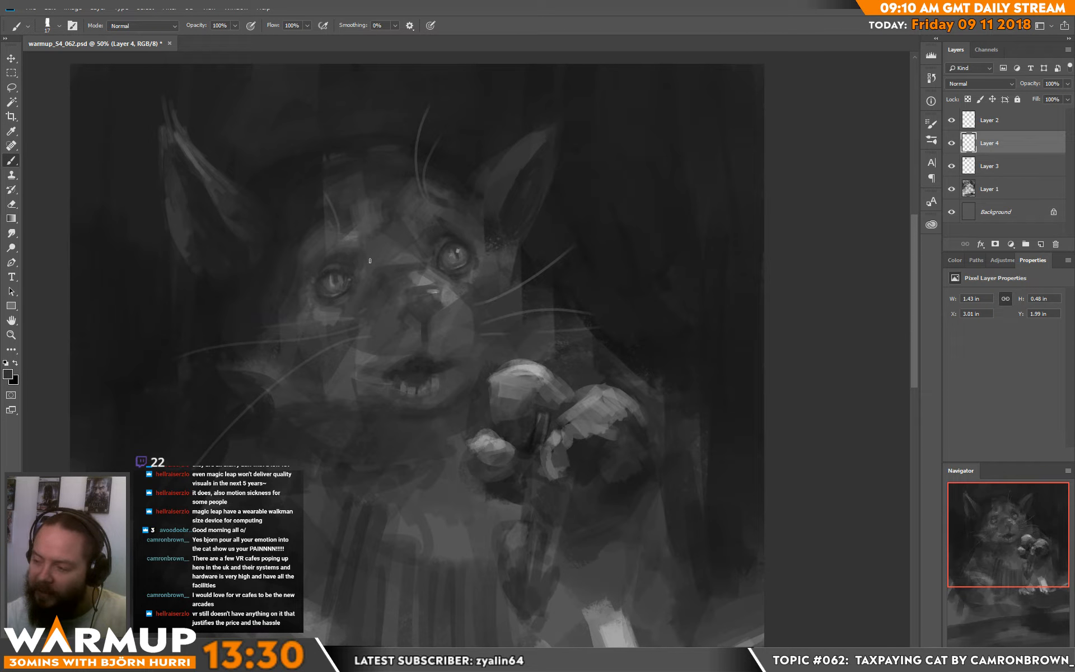
alt+click(365, 256)
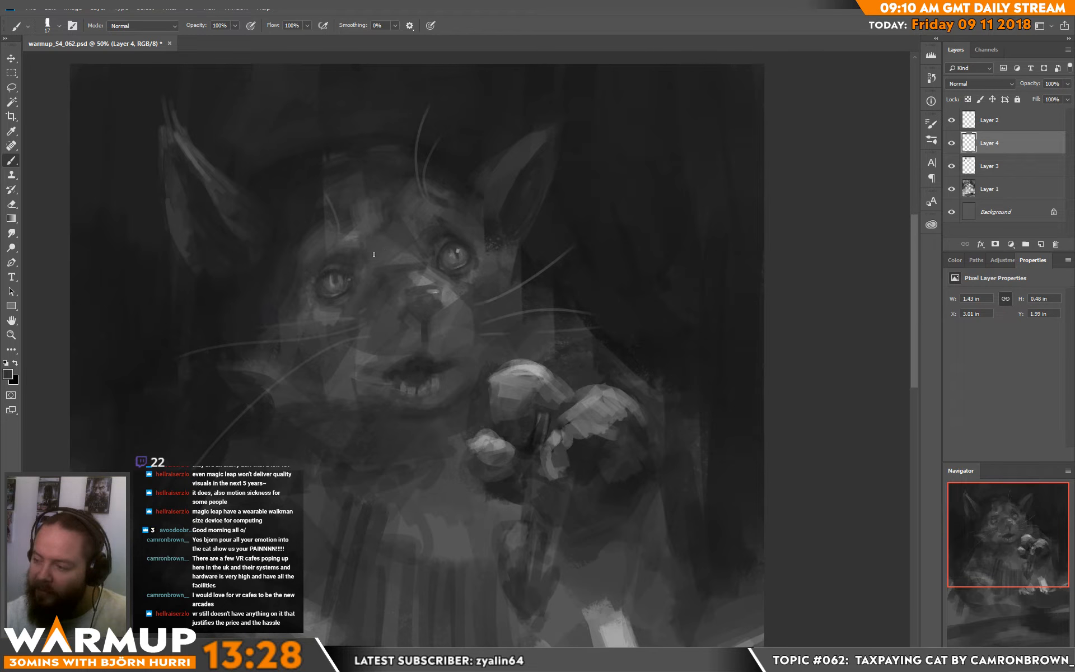
Step: Blend the fur between the eyes and down the bridge of the nose with sampled greys
alt+click(385, 263)
drag(384, 264, 373, 280)
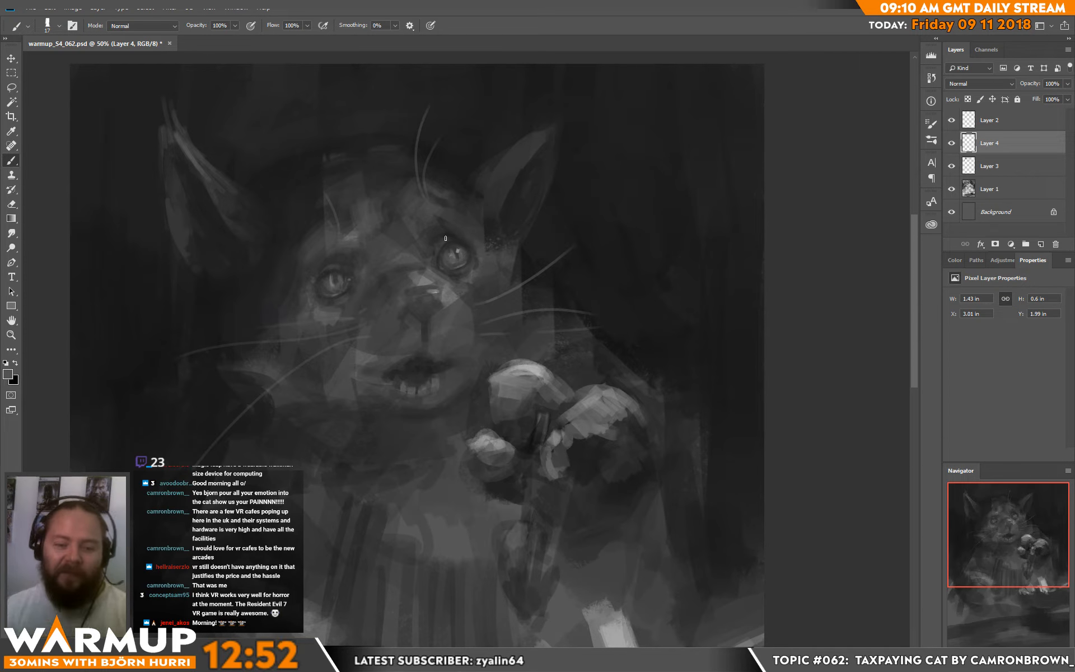
drag(456, 338, 448, 322)
alt+click(410, 272)
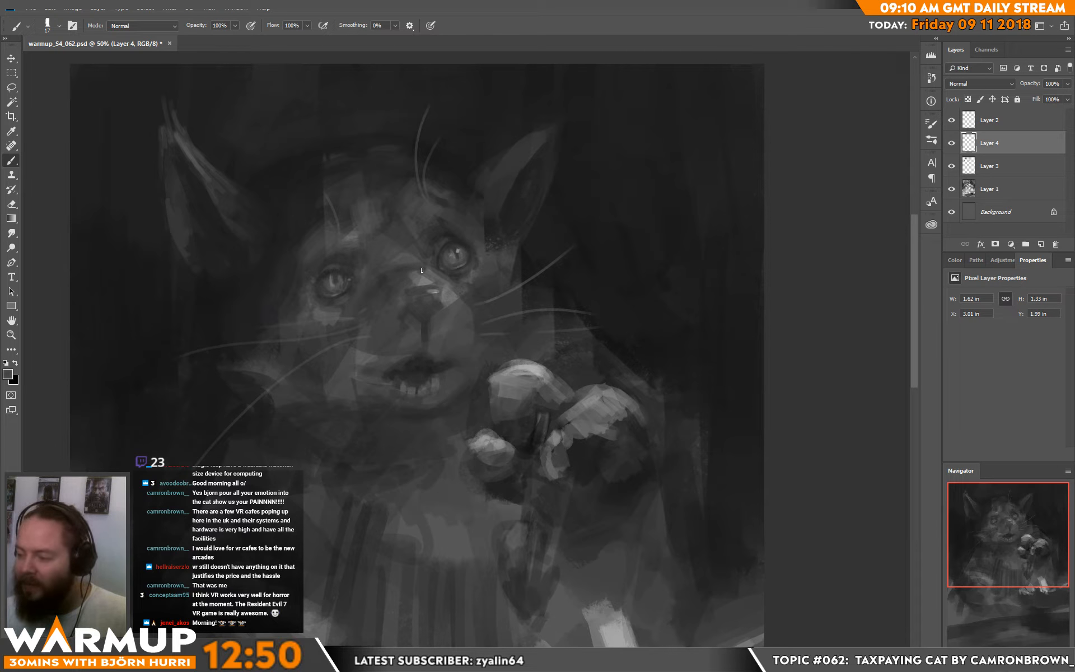
drag(419, 270, 412, 280)
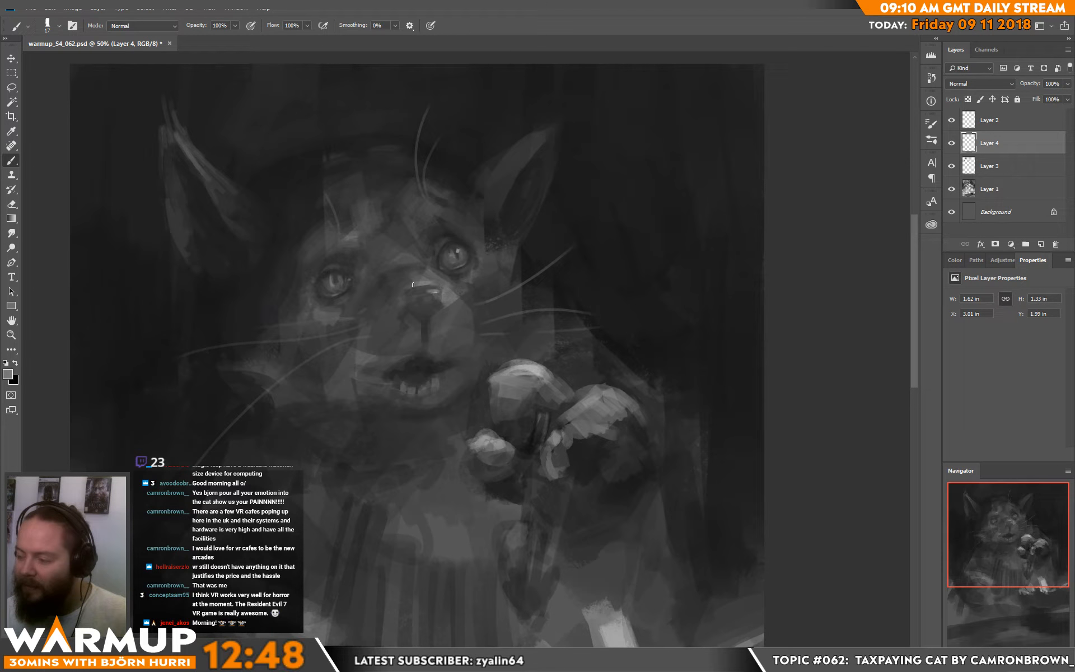
Step: Define the nose by painting its nostrils and the area beneath it with black and sampled dark greys
alt+click(414, 330)
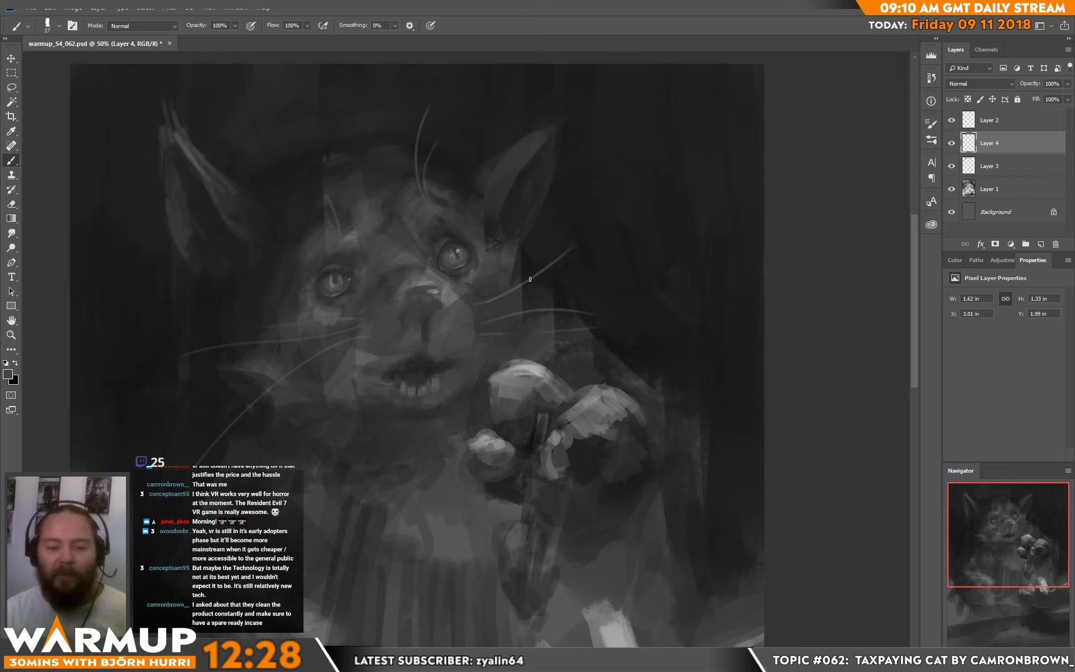
alt+click(424, 330)
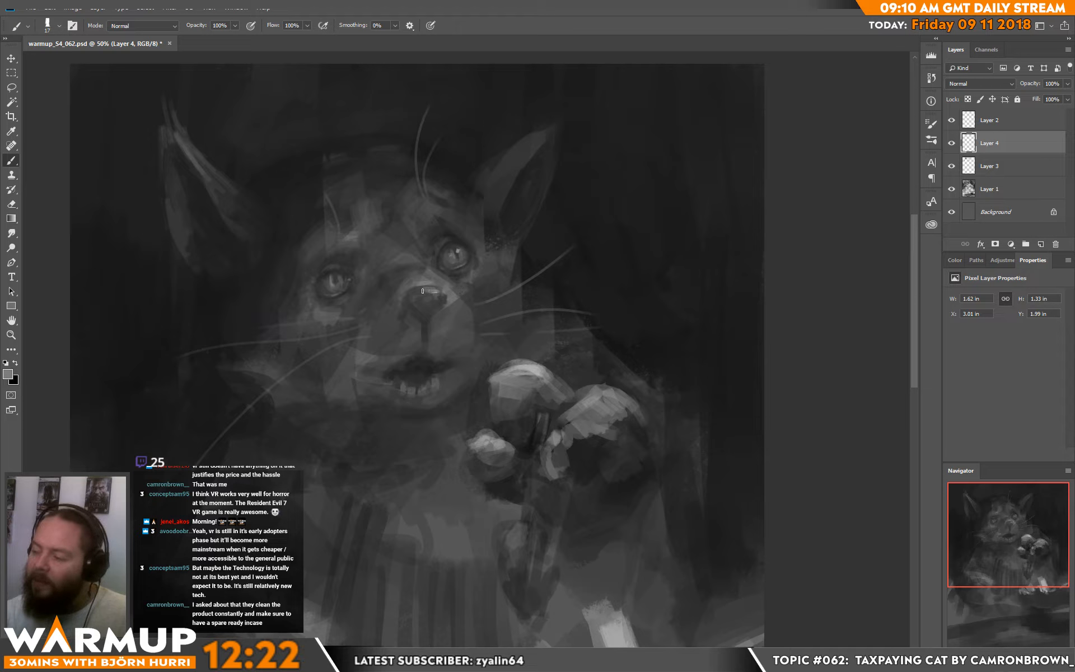
key(d)
drag(416, 306, 436, 308)
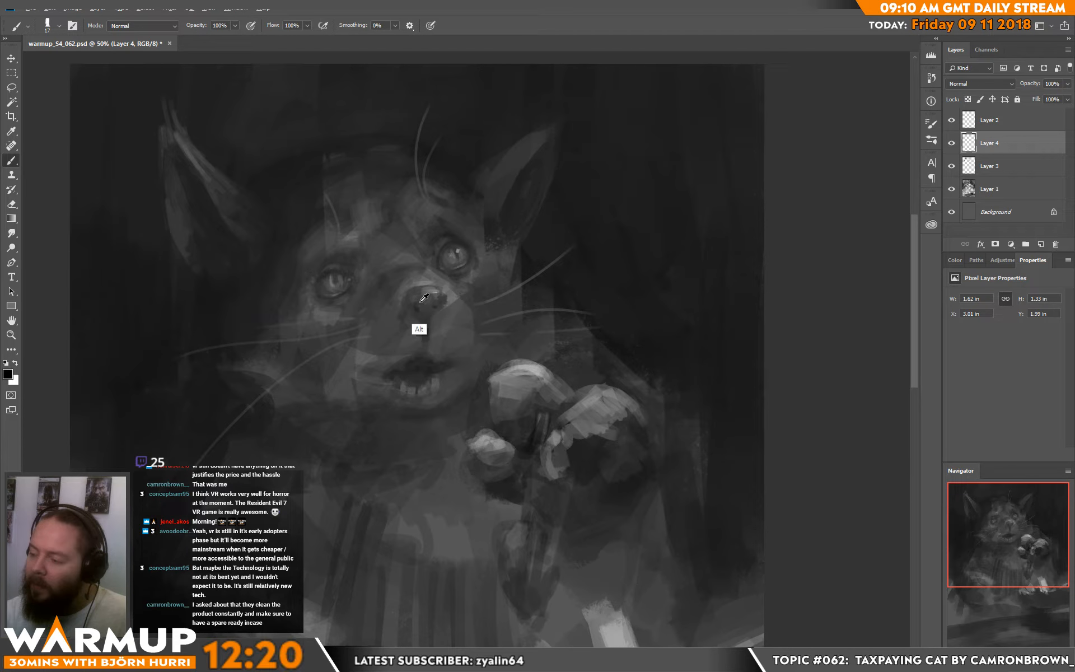
alt+click(420, 304)
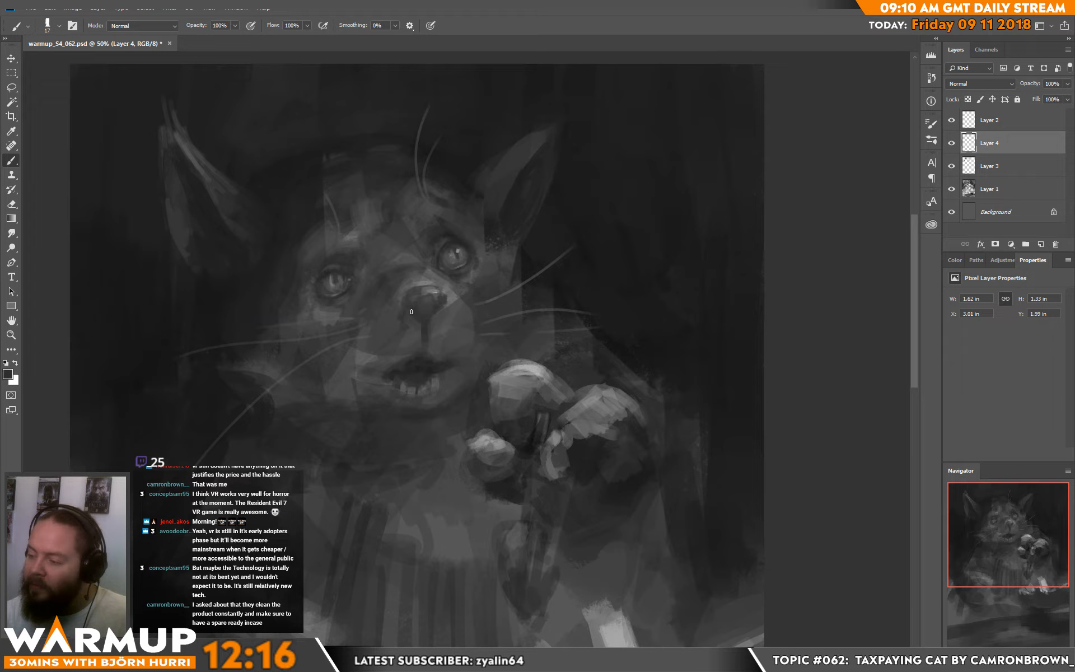
scroll(560, 268, down, 1)
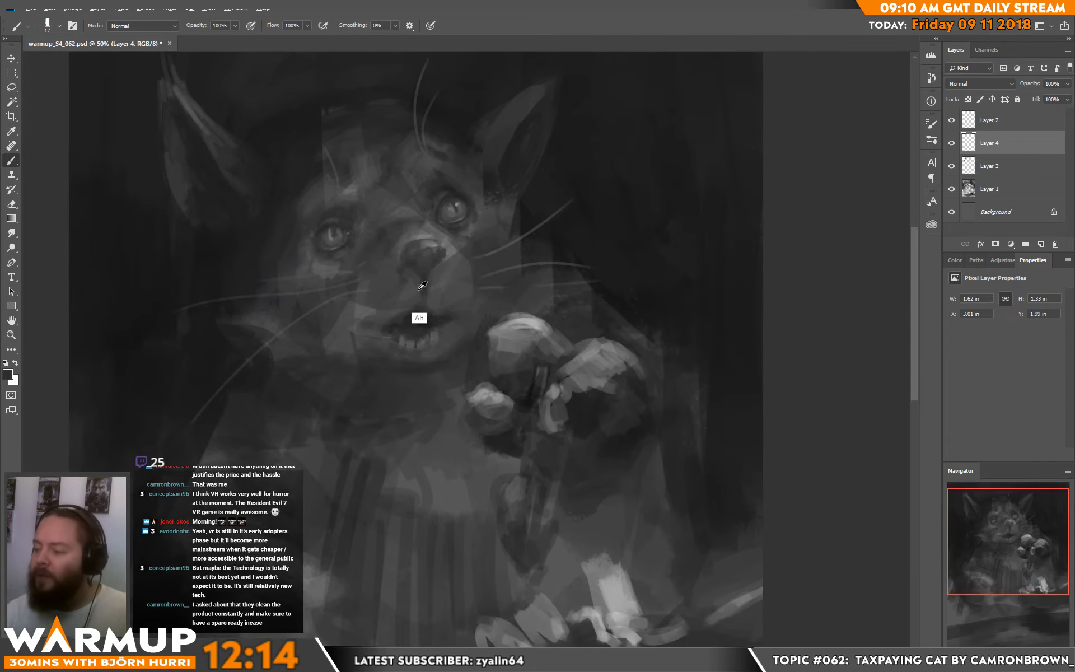
Step: Paint the dark crease running from the nose down to the upper lip and touch up the edge of the mouth
mouse_move(422, 301)
mouse_down()
mouse_move(424, 324)
mouse_move(400, 325)
mouse_up()
alt+click(410, 342)
alt+click(407, 317)
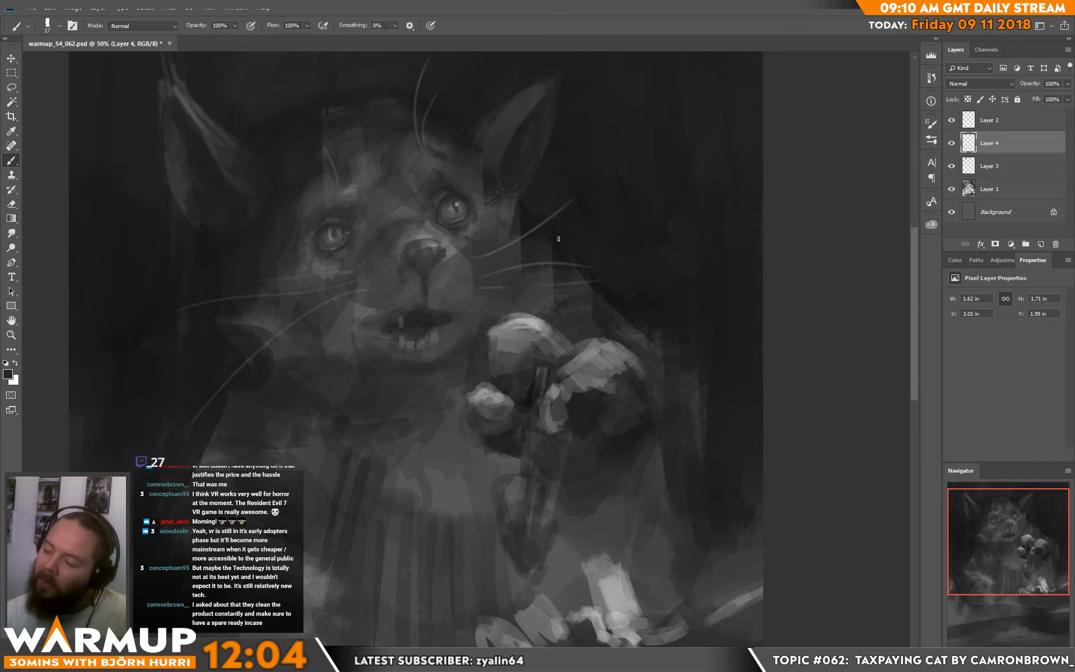
Step: Refine the iris, pupil and upper lid of the left eye with sampled light and dark greys
alt+click(341, 226)
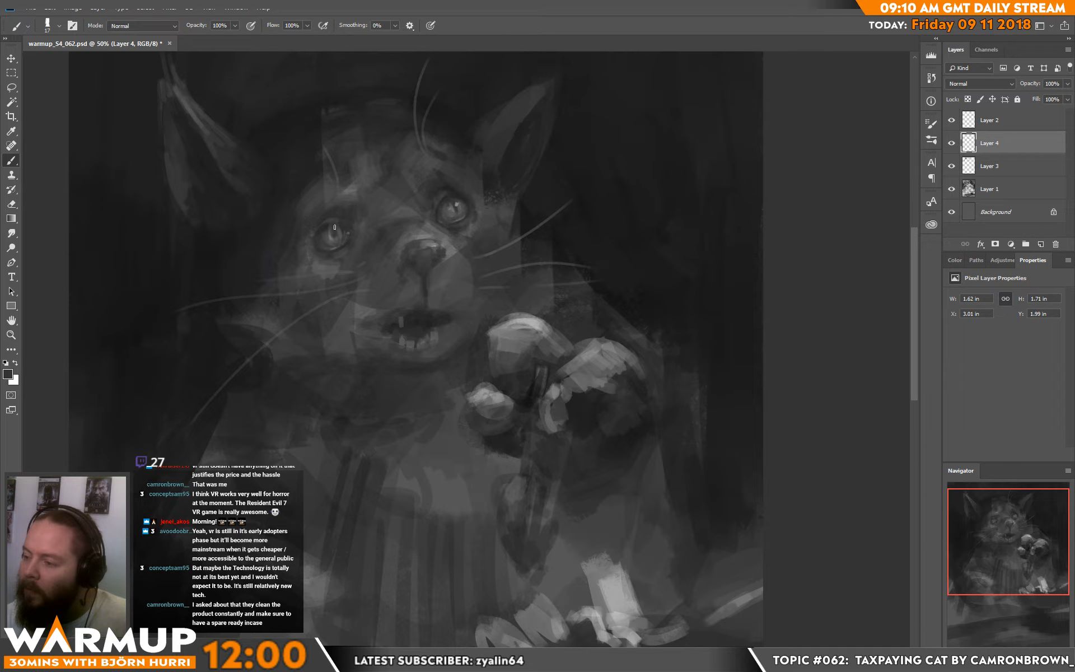
alt+click(326, 228)
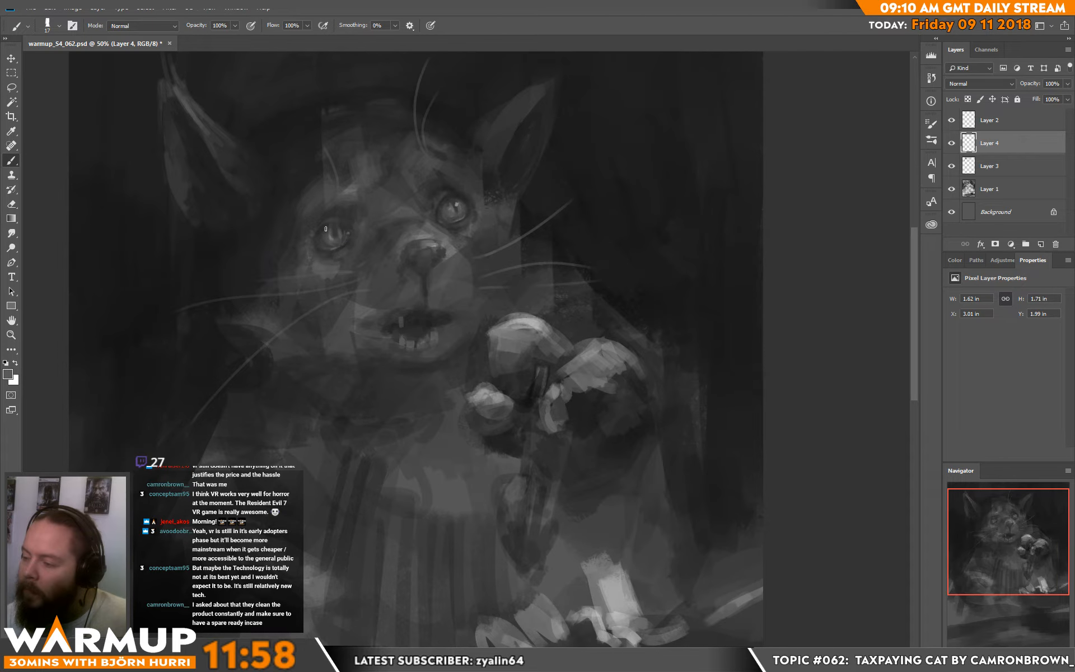
drag(326, 228, 339, 225)
alt+click(342, 222)
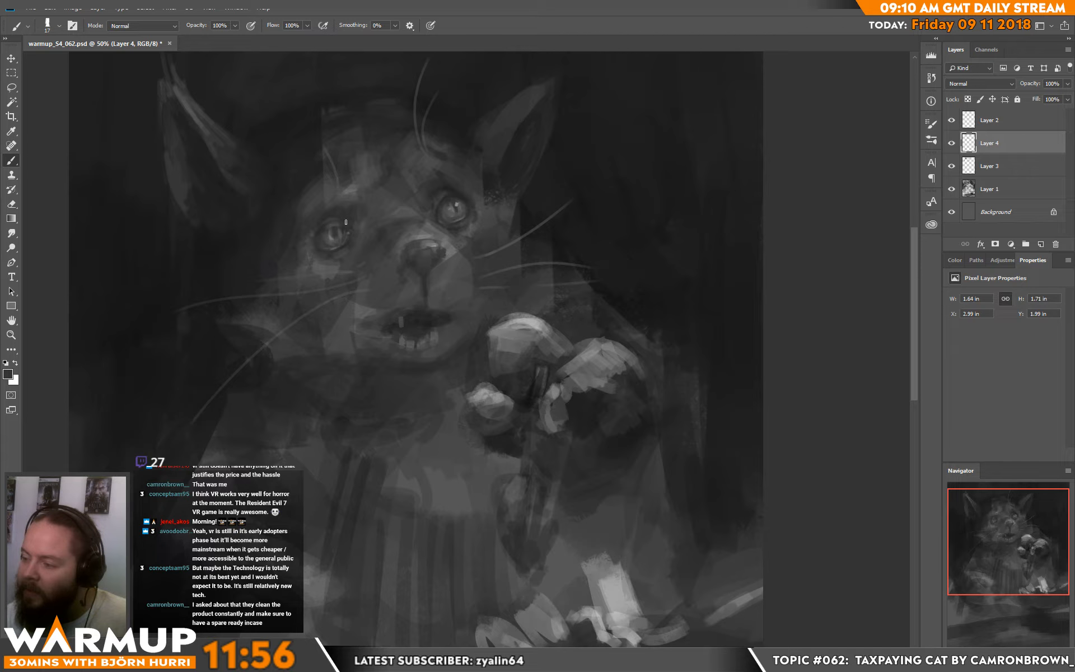
alt+click(294, 180)
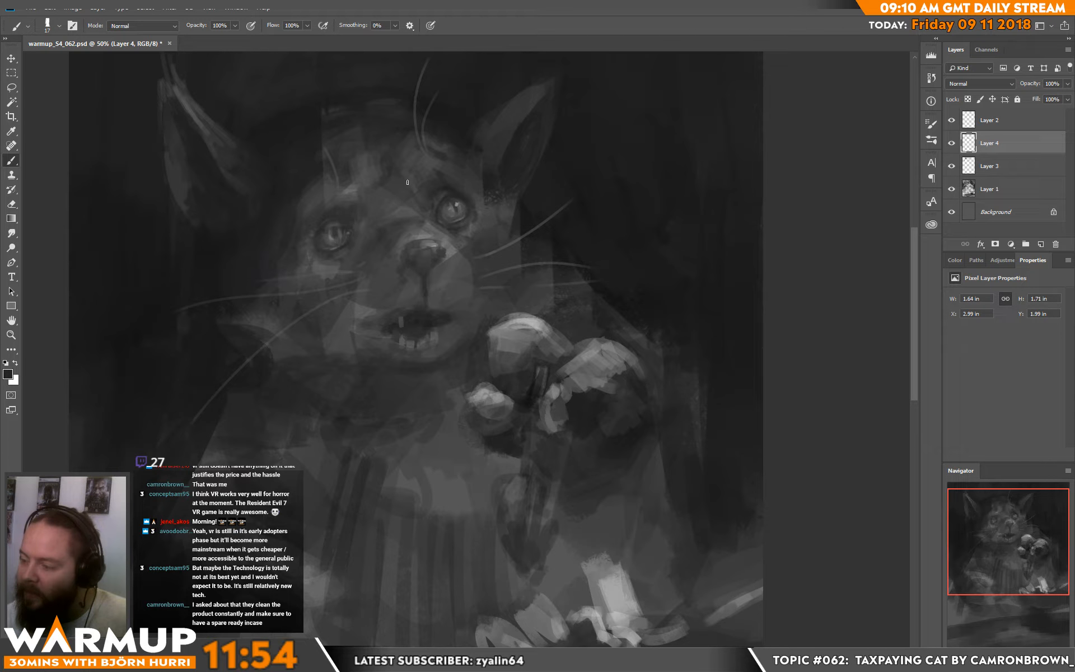
drag(569, 191, 522, 223)
alt+click(281, 294)
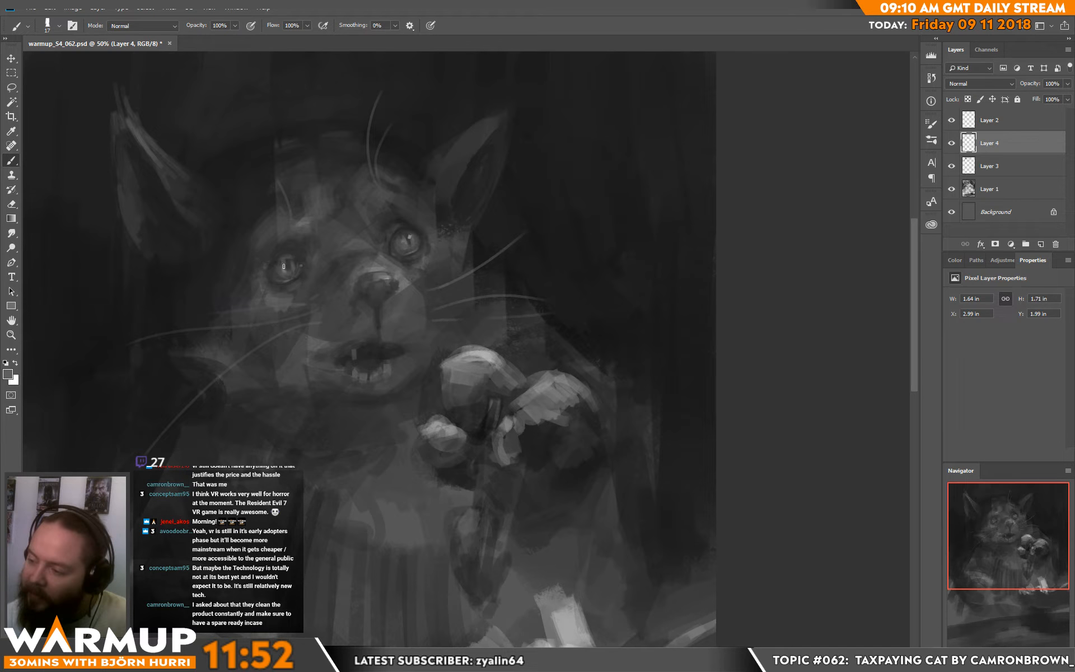
mouse_move(290, 264)
mouse_down()
mouse_move(290, 273)
mouse_move(289, 263)
mouse_up()
alt+click(287, 264)
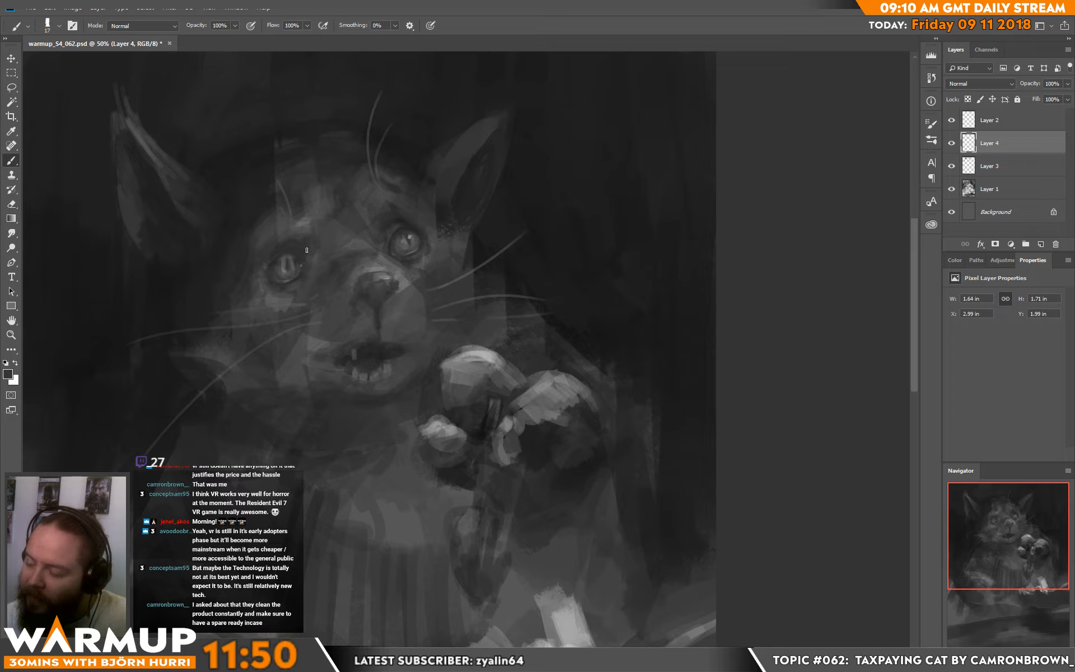
alt+click(283, 255)
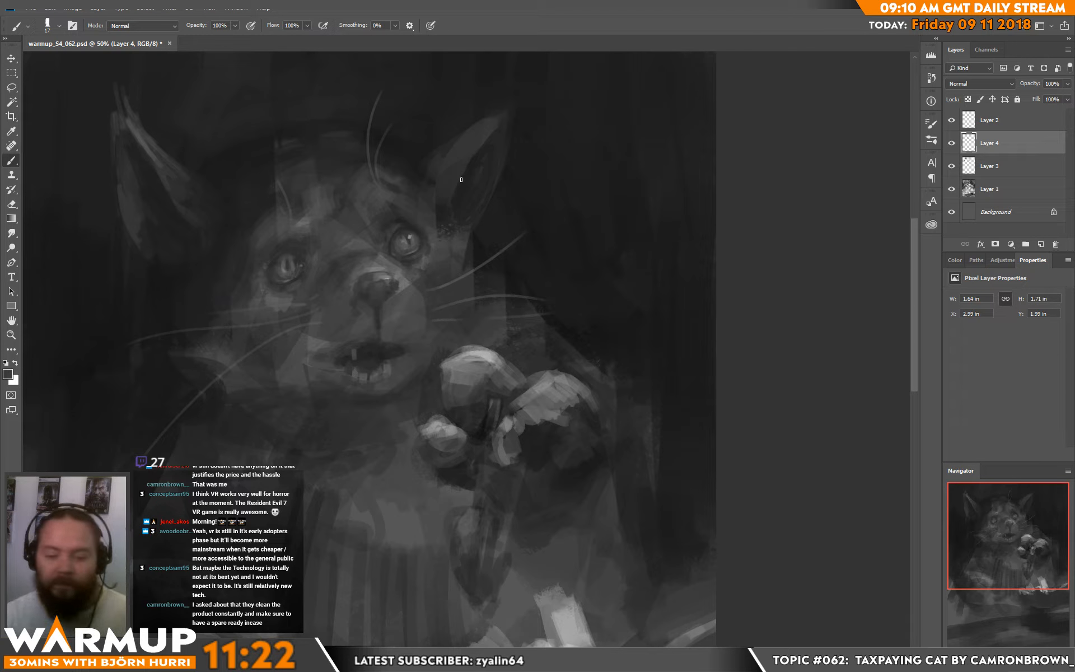
Step: Shape the bridge of the nose and the right side of the muzzle with a 26 px brush and sampled greys
right_click(401, 274)
double_click(445, 241)
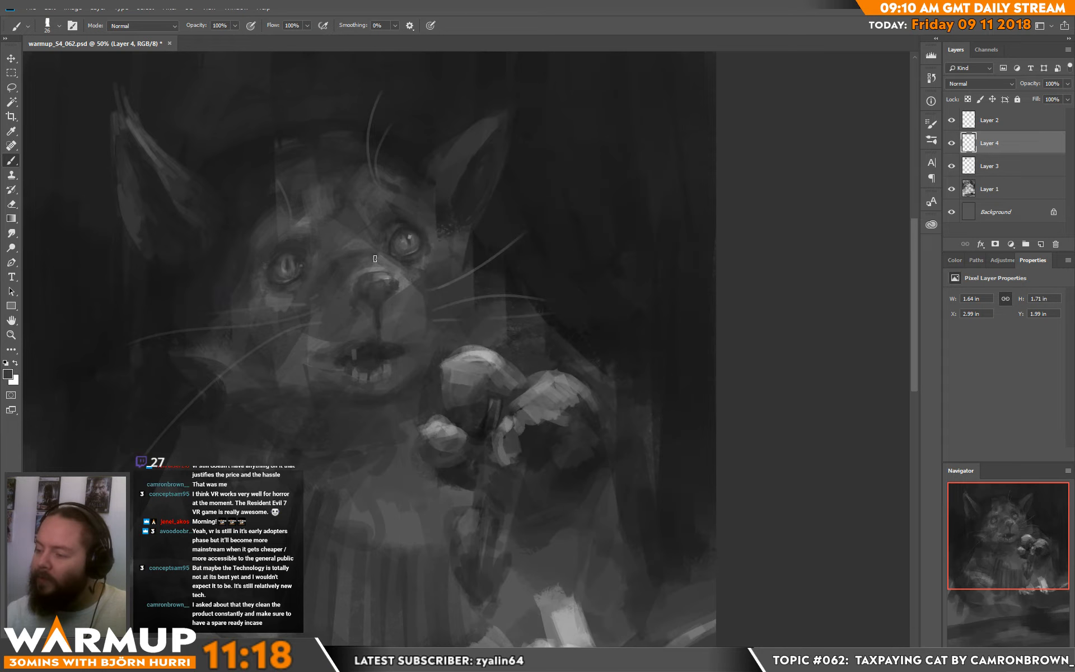
alt+click(345, 277)
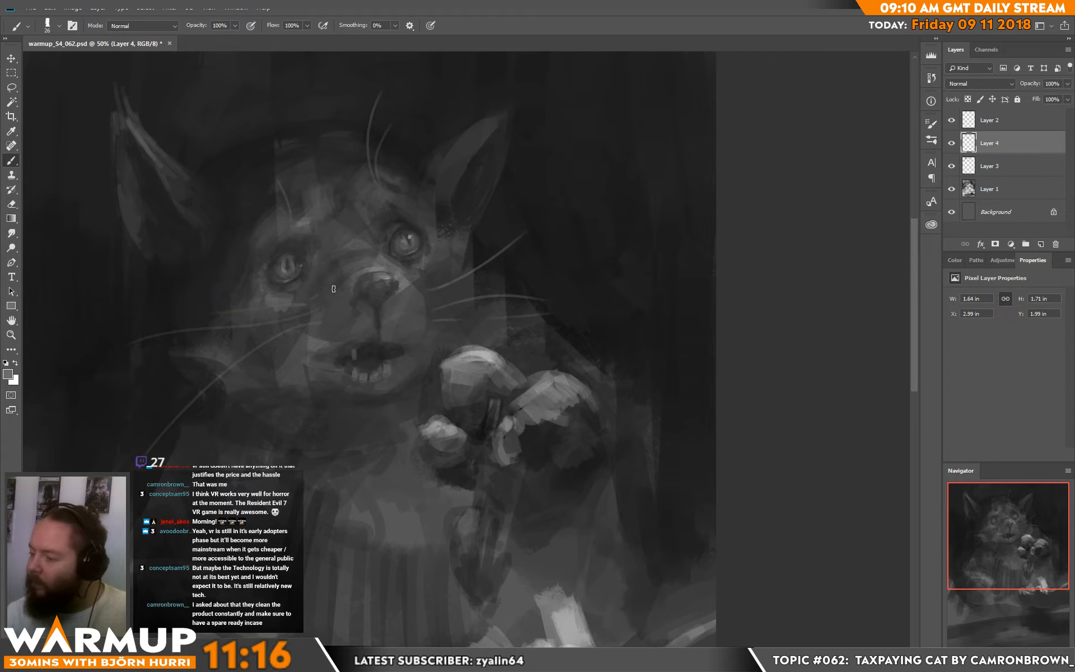
alt+click(423, 326)
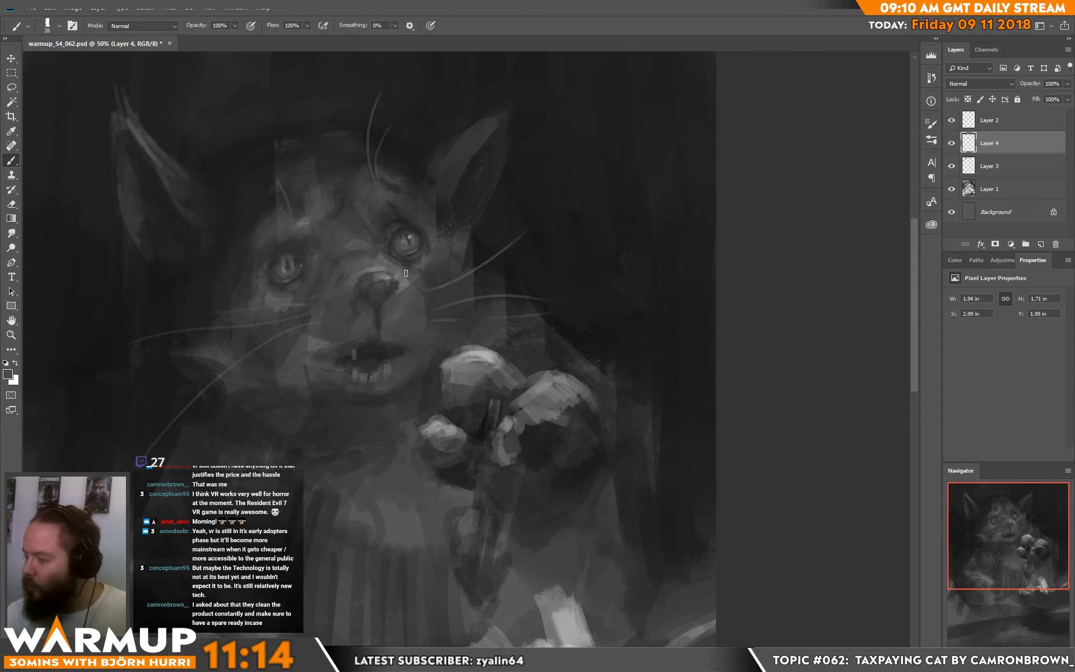
mouse_move(405, 273)
mouse_down()
mouse_move(435, 280)
mouse_move(431, 332)
mouse_up()
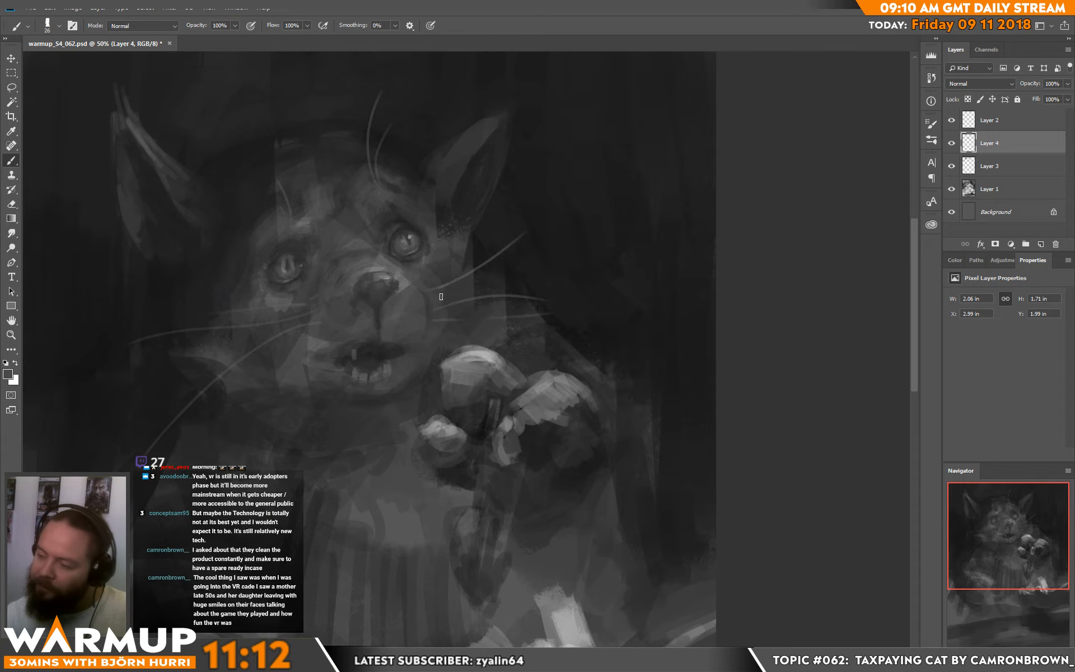
Step: Blend the left cheek and the fur below the left eye with darker sampled greys
alt+click(305, 256)
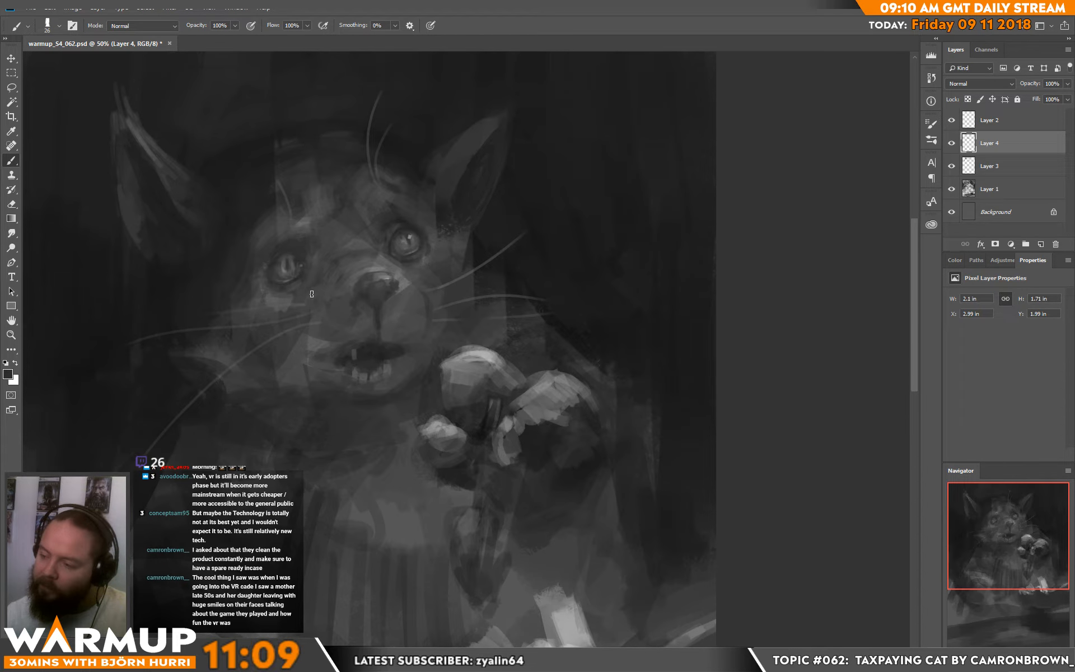
mouse_move(301, 325)
mouse_down()
mouse_move(279, 330)
mouse_move(292, 334)
mouse_move(283, 354)
mouse_move(280, 381)
mouse_up()
drag(294, 298, 280, 305)
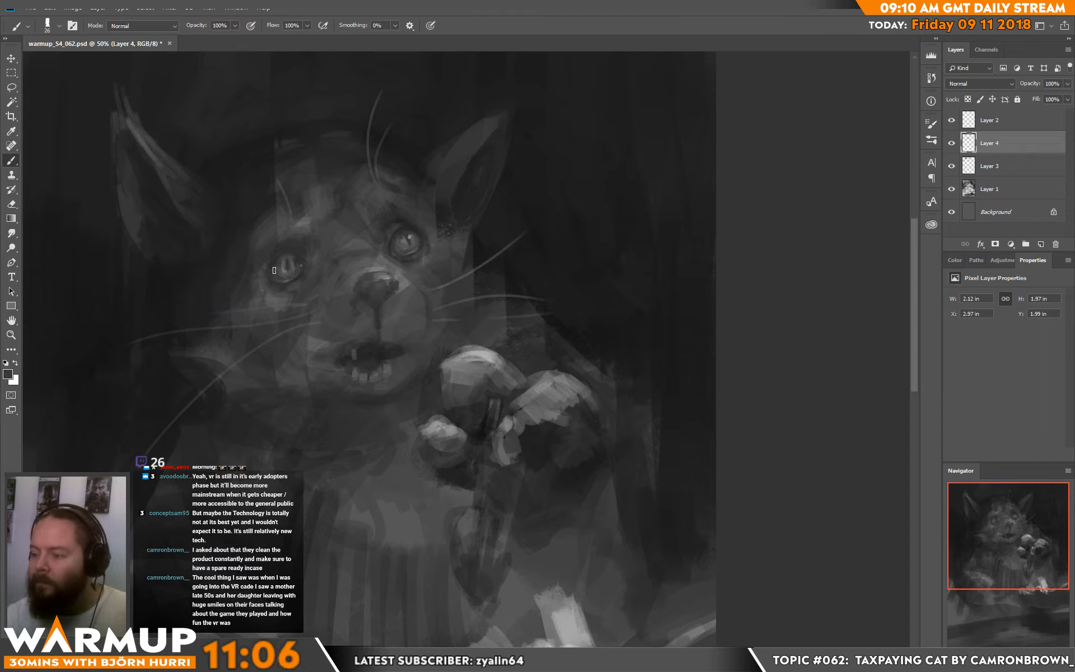
click(274, 269)
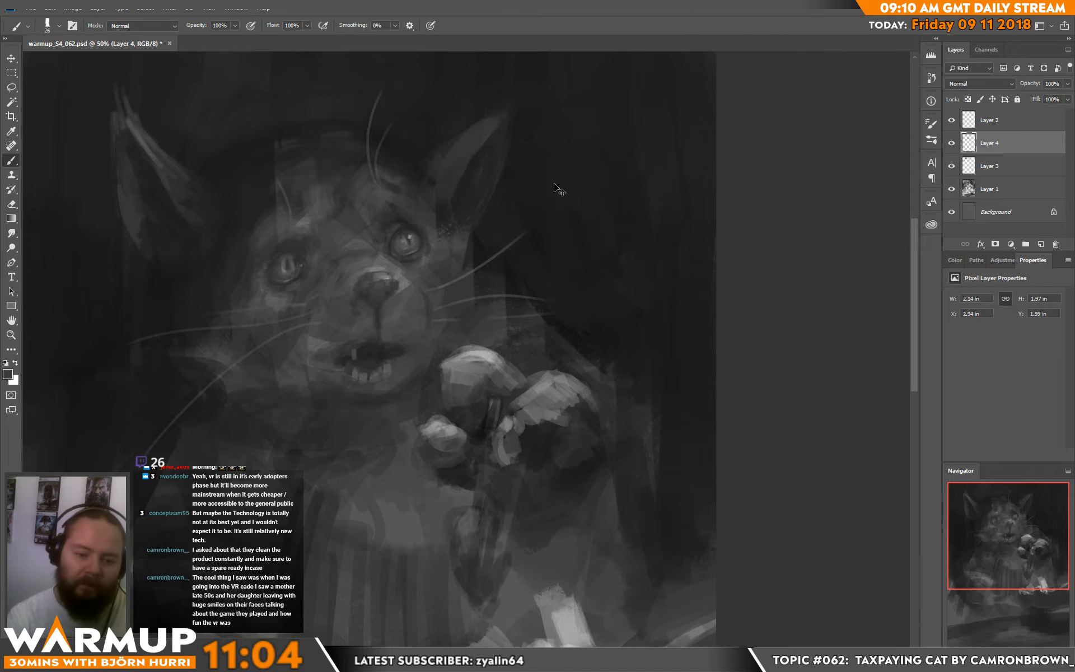
Step: Zoom out to 33.3% and flip the whole canvas horizontally
key(ctrl+minus)
drag(393, 333, 416, 282)
drag(470, 370, 489, 318)
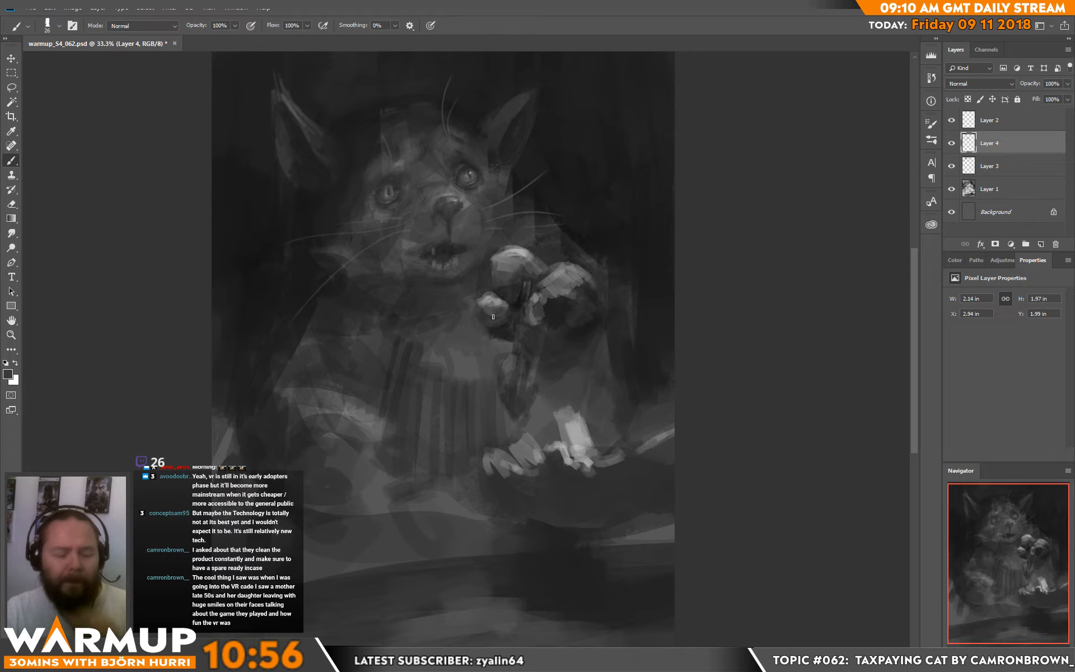
drag(668, 248, 650, 284)
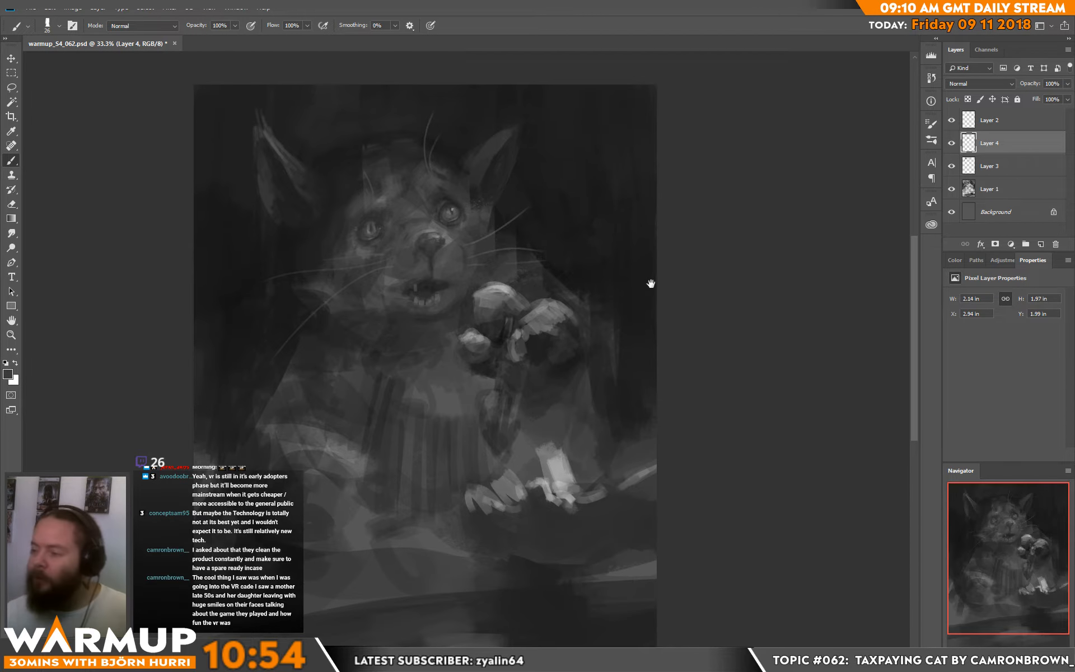
click(76, 9)
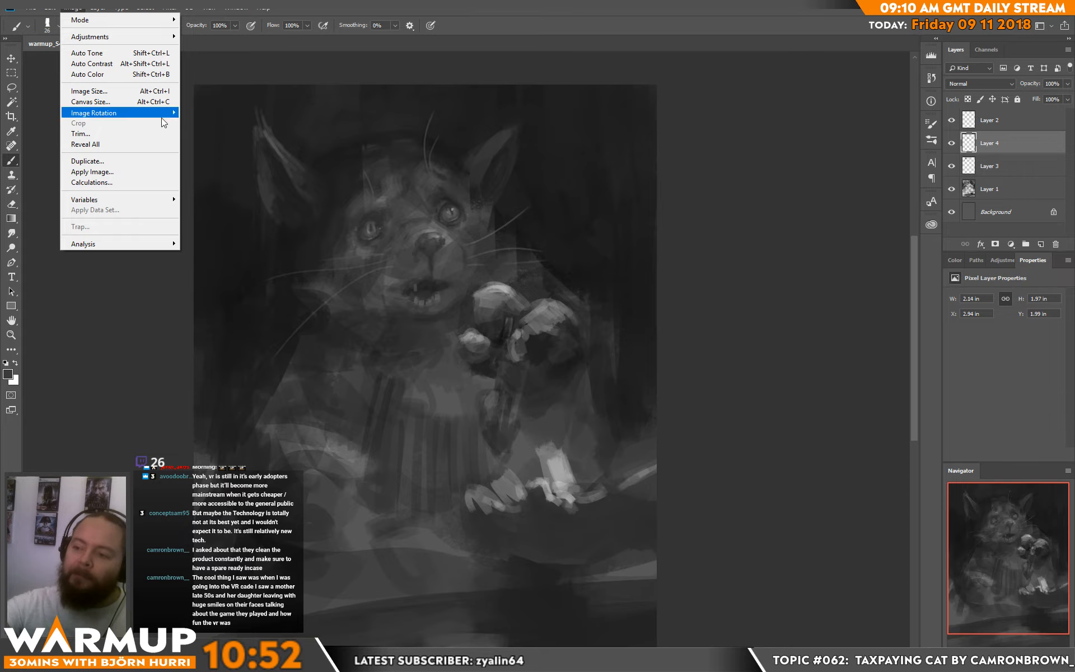
mouse_move(163, 114)
click(228, 160)
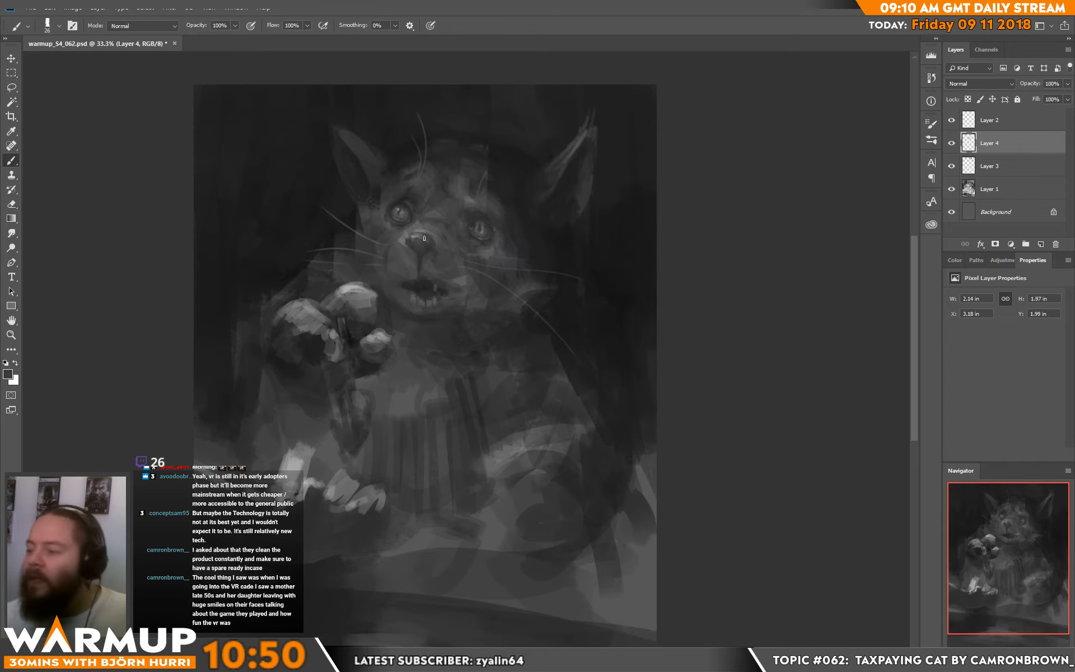
Step: Add a new layer above Layer 4 and widen the fur of the left cheek with a slightly larger brush
right_click(395, 250)
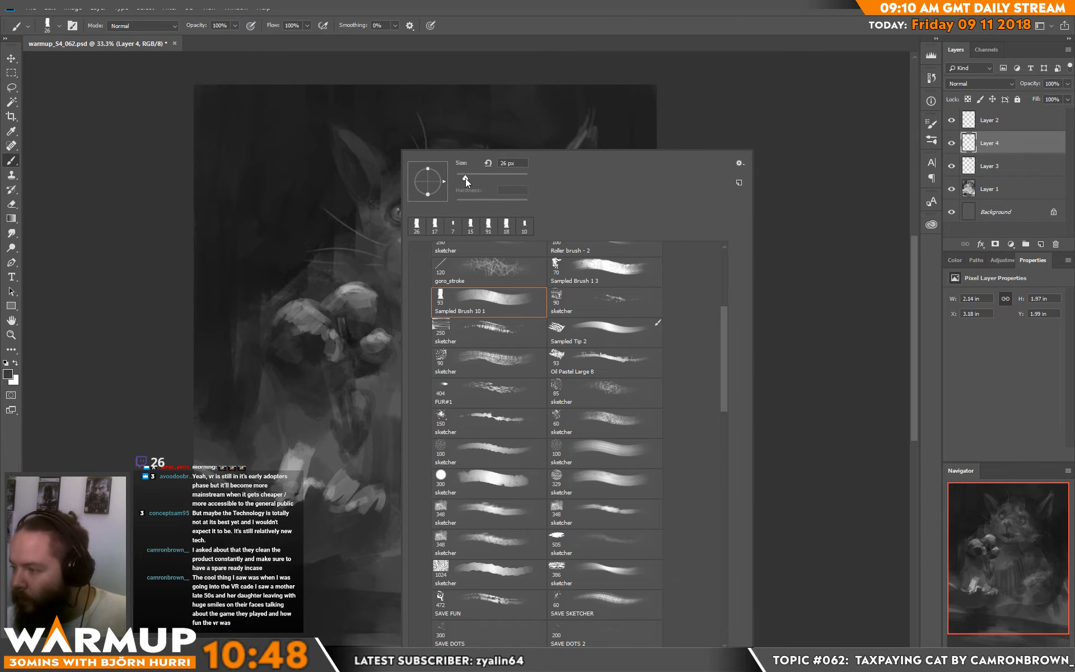
drag(465, 178, 468, 178)
click(731, 109)
click(1040, 244)
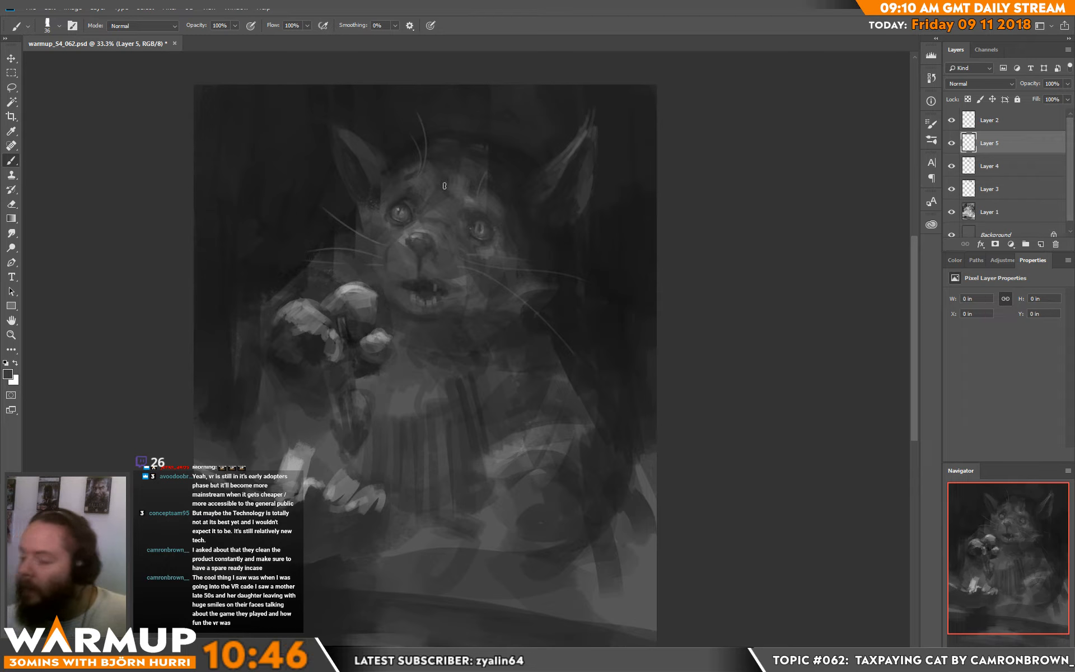
mouse_move(356, 220)
mouse_down()
mouse_move(349, 244)
mouse_move(363, 198)
mouse_move(420, 145)
mouse_move(362, 215)
mouse_move(358, 237)
mouse_move(362, 214)
mouse_move(350, 229)
mouse_move(359, 217)
mouse_move(341, 219)
mouse_move(341, 251)
mouse_up()
alt+click(325, 239)
drag(339, 261, 323, 264)
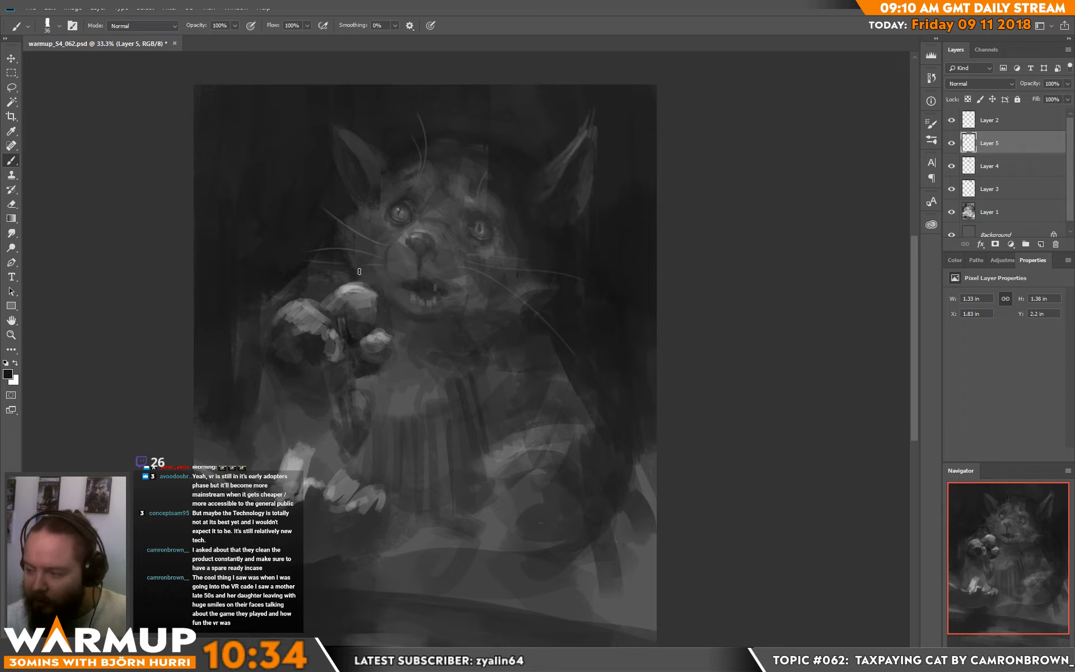
Step: Repaint the right jaw and soften the pointed cheek tuft into the fur and dark background
mouse_move(521, 305)
mouse_down()
mouse_move(480, 341)
mouse_move(476, 324)
mouse_move(500, 319)
mouse_up()
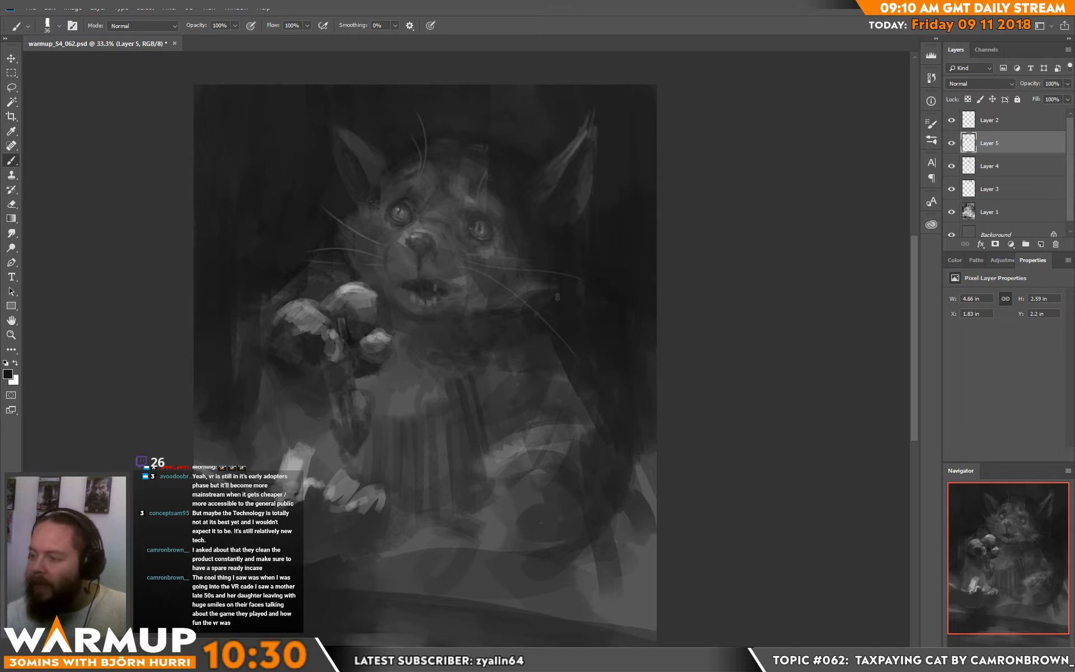
drag(559, 288, 519, 290)
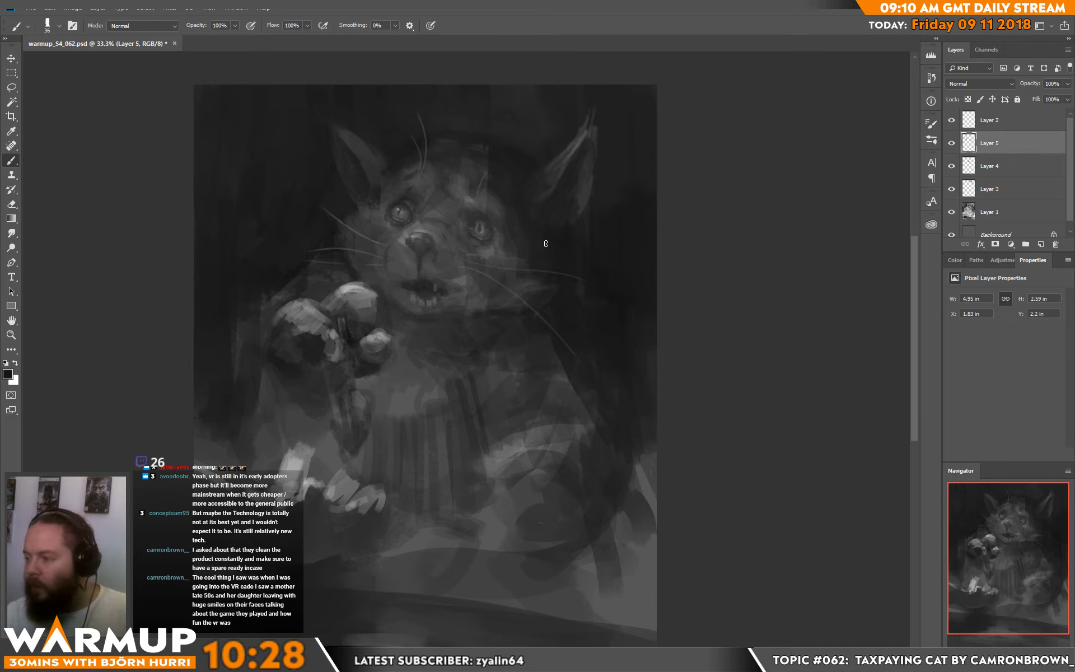
alt+click(512, 265)
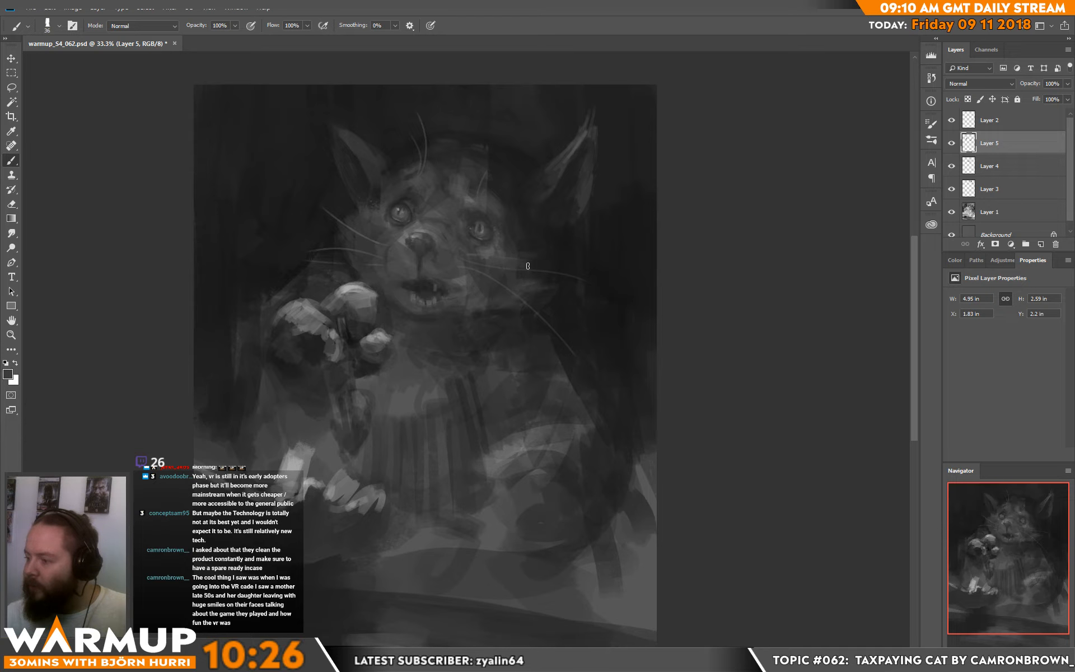
alt+click(555, 279)
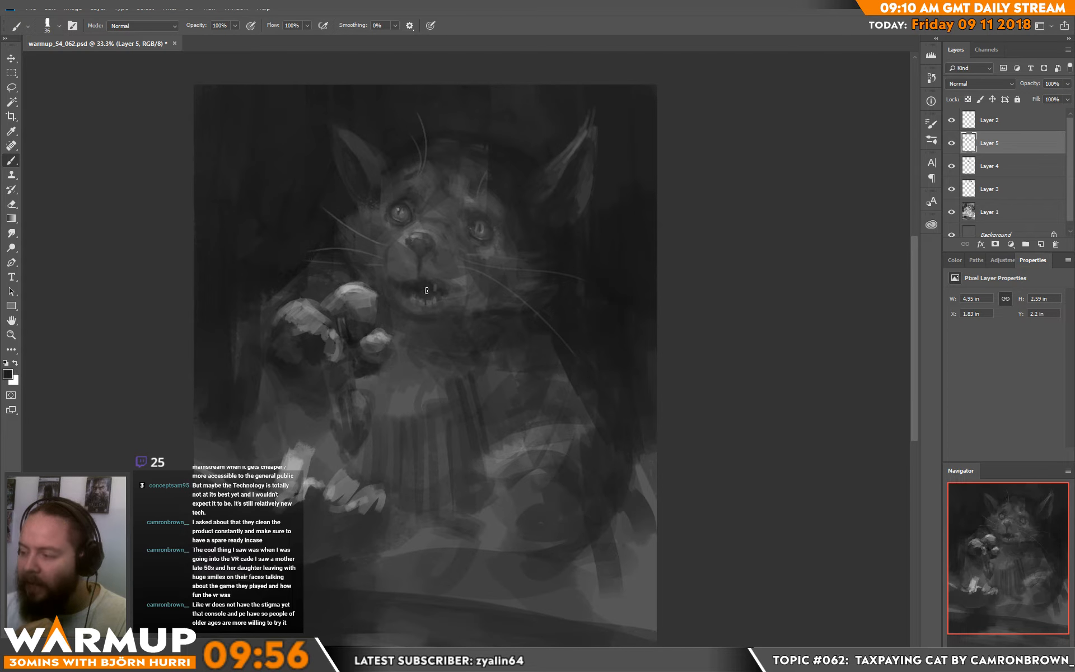
Step: Reshape the open mouth and its teeth with an 18 px brush and sampled greys
alt+click(463, 284)
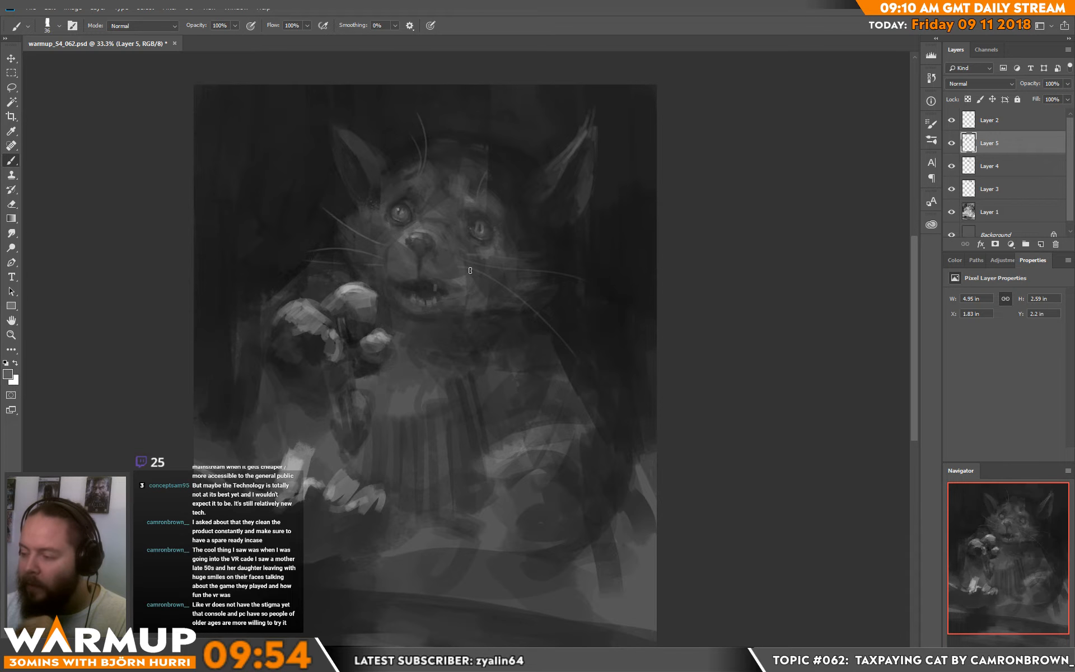
right_click(470, 270)
drag(543, 179, 537, 179)
click(410, 283)
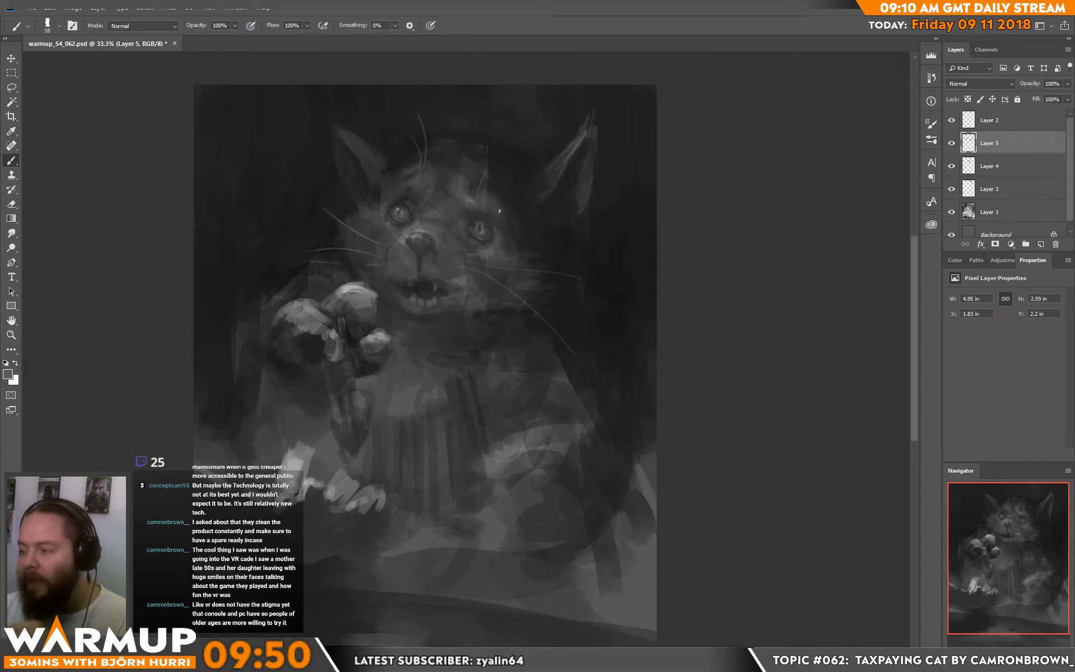
alt+click(439, 272)
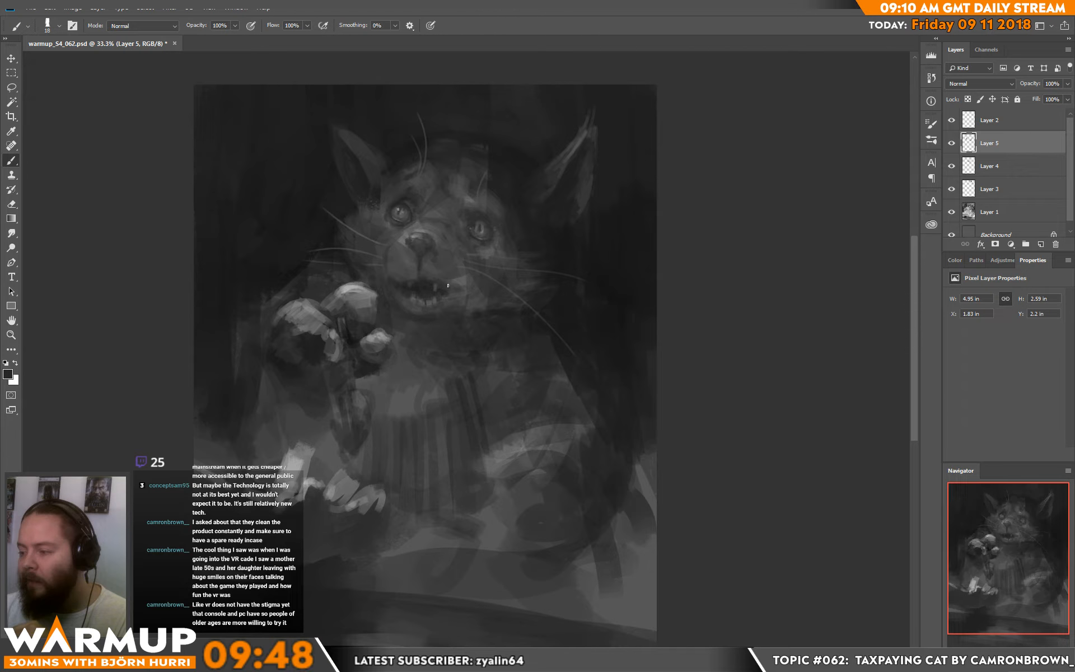
alt+click(443, 293)
drag(437, 281, 435, 286)
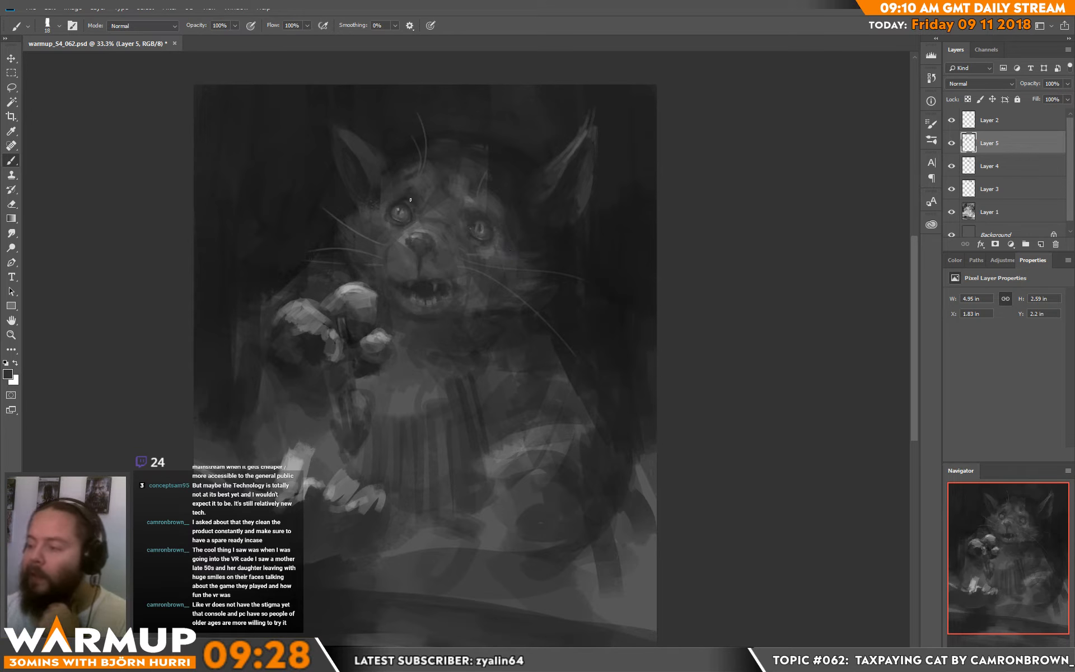
Step: Add a highlight to the left eye and rework its iris and upper lid with sampled greys
drag(406, 210, 407, 206)
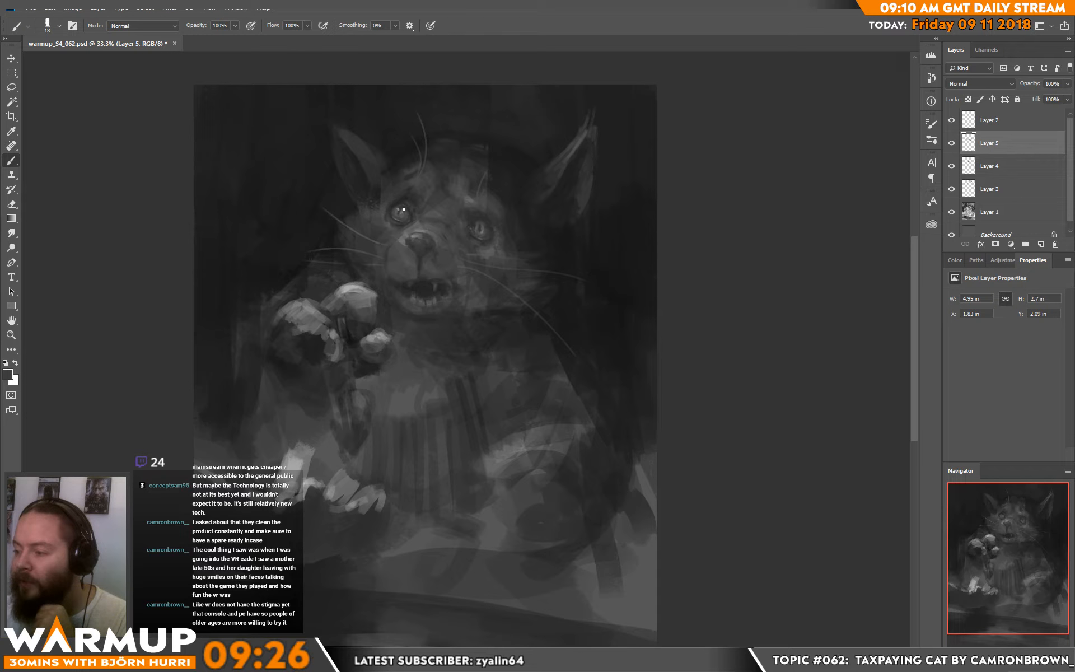
alt+click(404, 210)
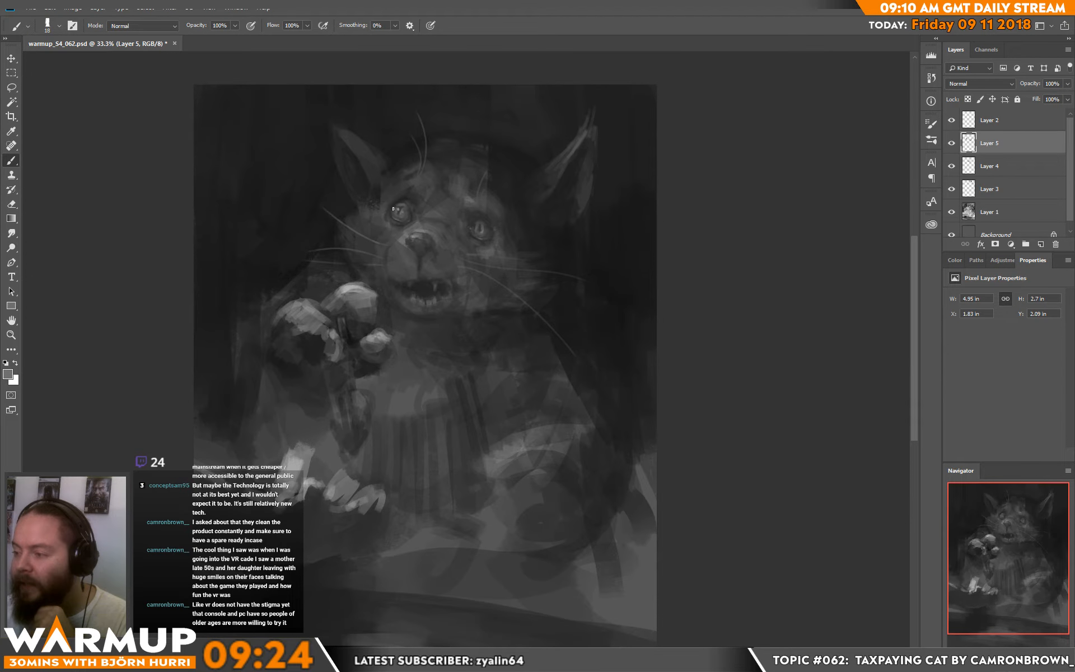
alt+click(398, 205)
drag(397, 204, 404, 203)
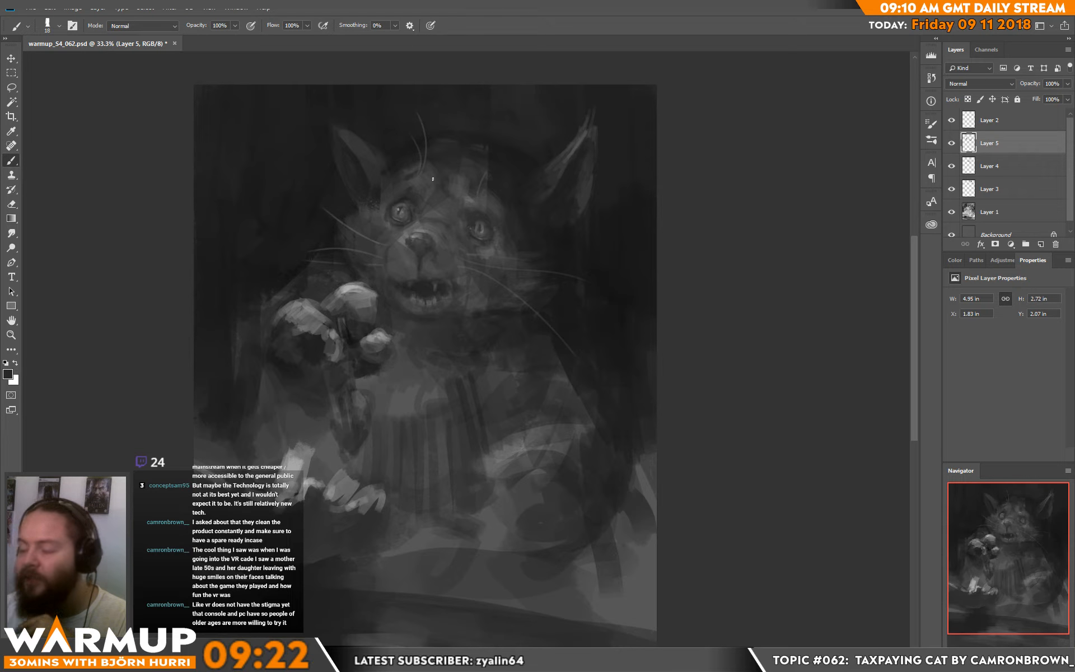
alt+click(405, 214)
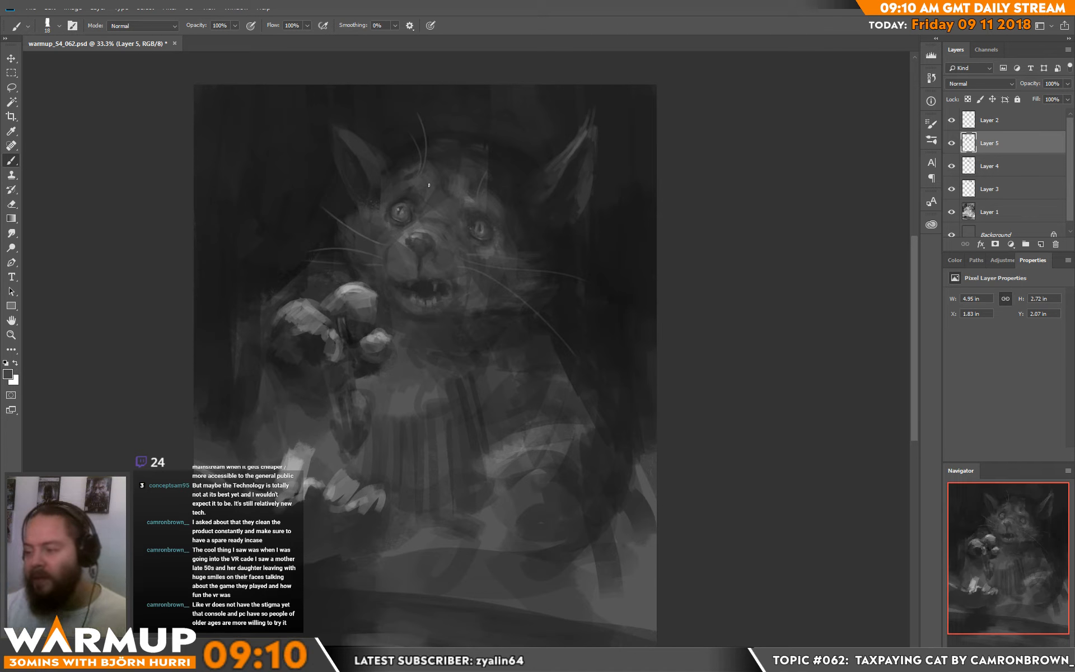
Step: Rework the edge of the muzzle and the left cheek fur with a 44 px brush and sampled greys
right_click(430, 270)
click(506, 176)
alt+click(413, 309)
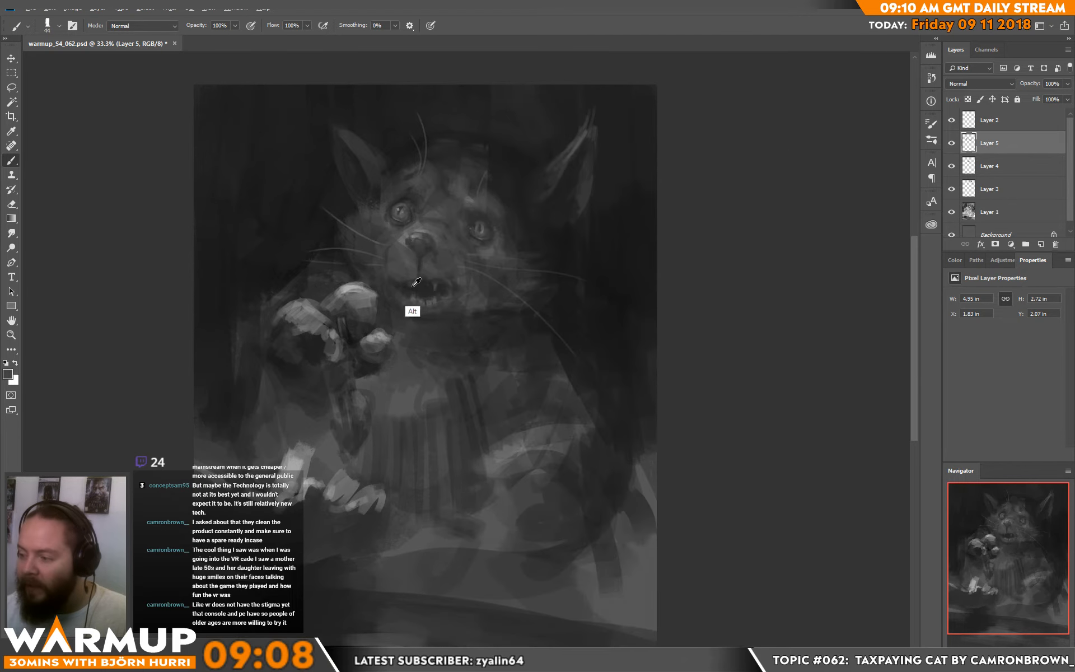
mouse_move(397, 242)
mouse_down()
mouse_move(389, 272)
mouse_move(402, 261)
mouse_up()
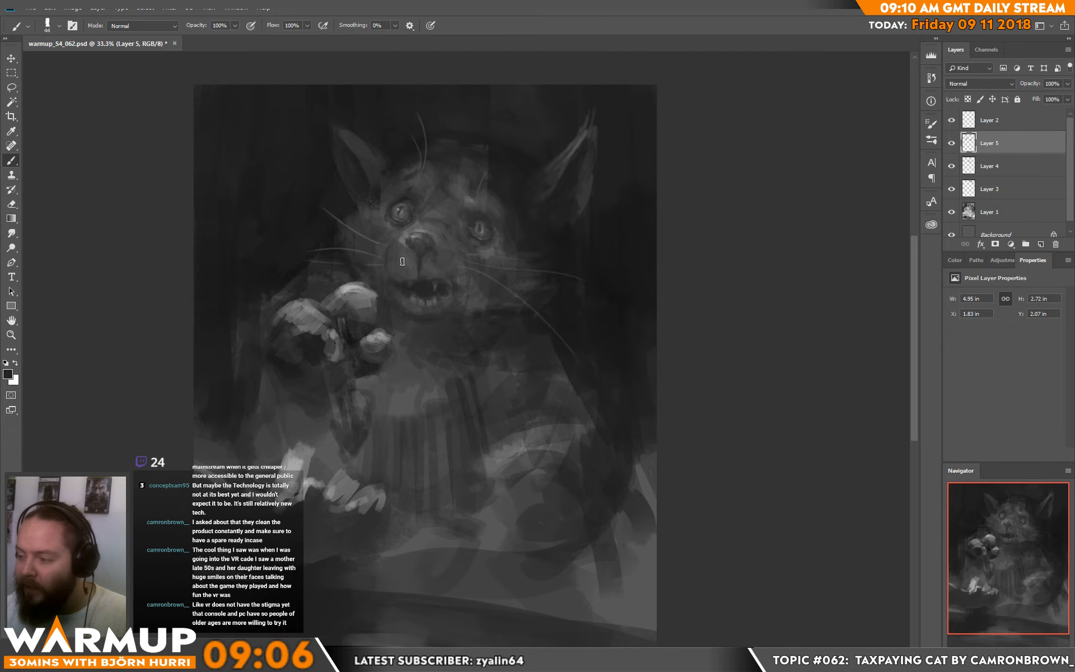
alt+click(382, 225)
alt+click(376, 236)
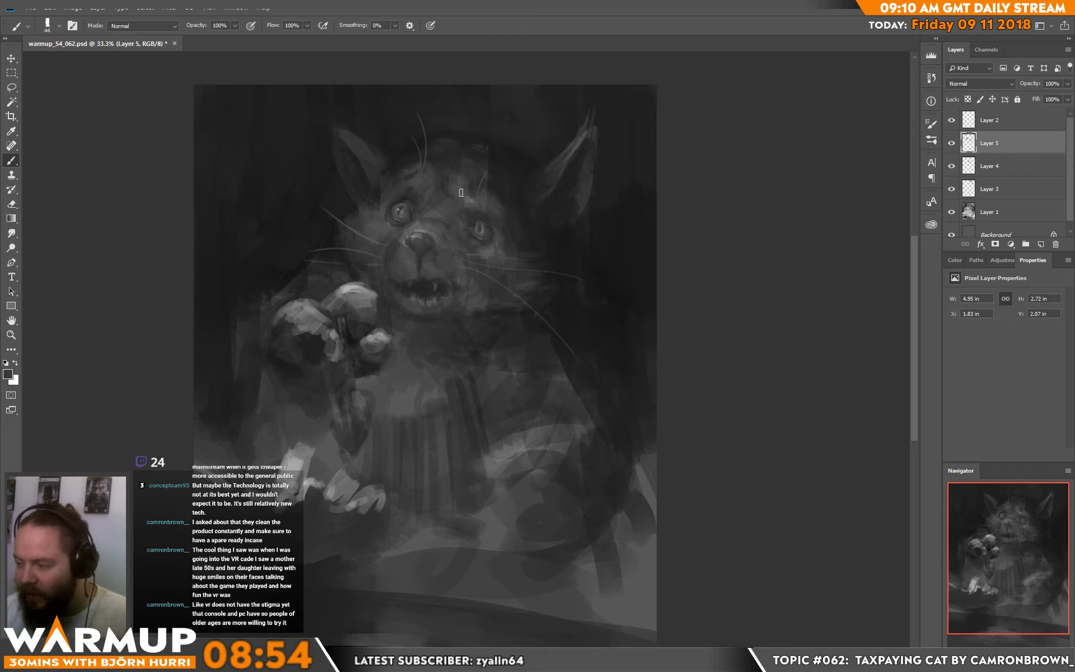
Step: Darken the background beside the left cheek and around the outer edge of the raised paw
alt+click(325, 241)
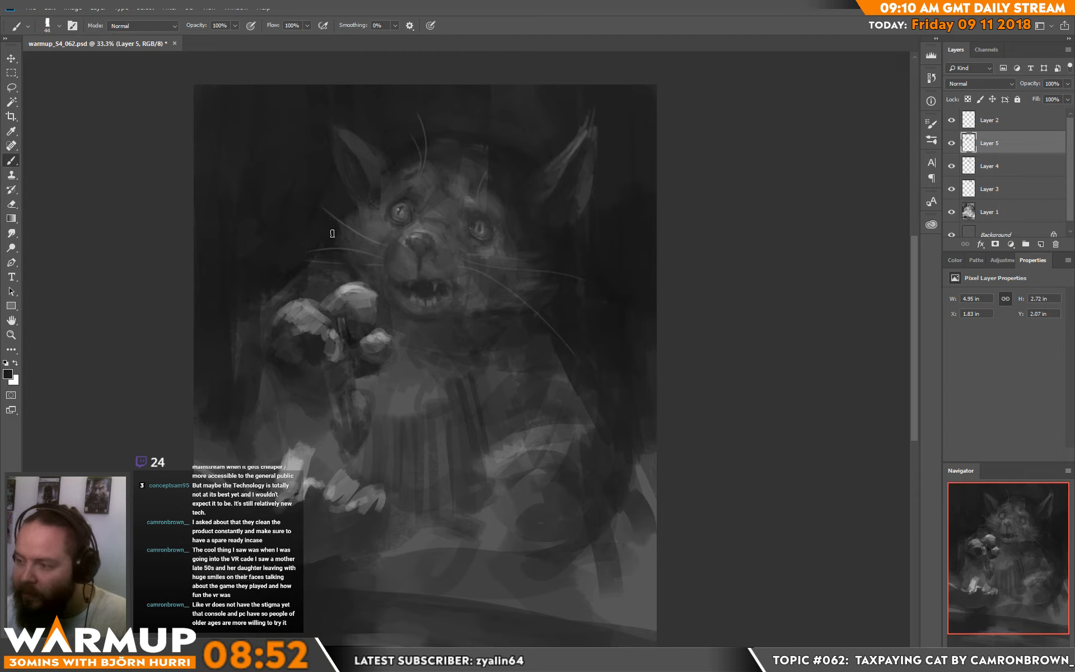
alt+click(334, 225)
mouse_move(328, 230)
mouse_down()
mouse_move(274, 290)
mouse_move(266, 323)
mouse_up()
alt+click(285, 264)
alt+click(305, 280)
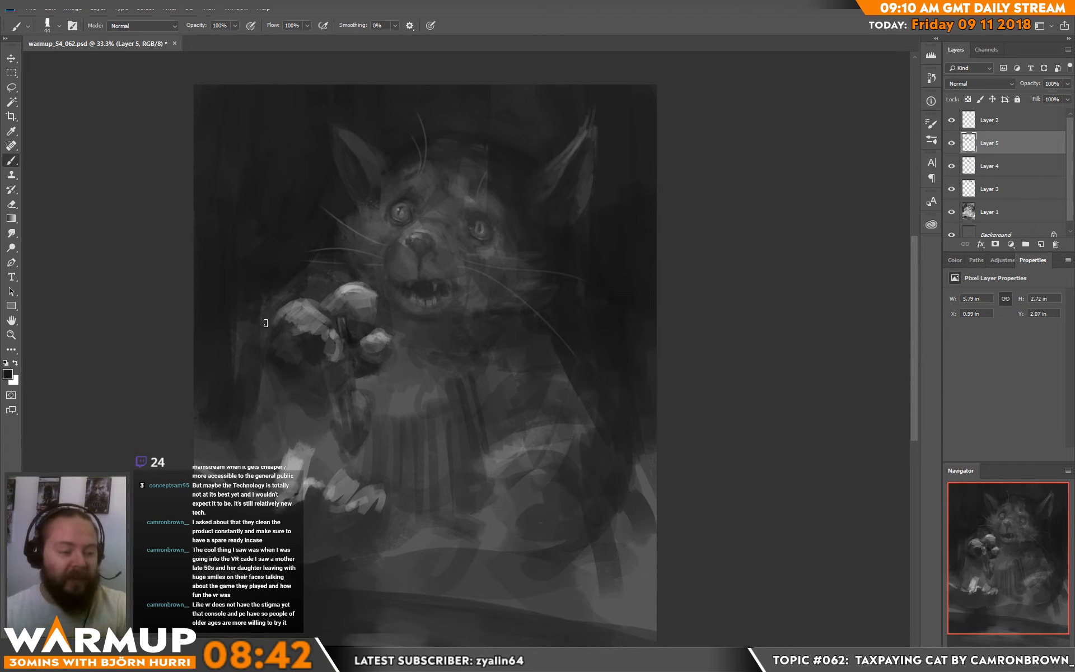
Step: Paint a light highlight on top of the object hanging below the raised paw, starting from white and blending with greys
drag(429, 398, 452, 224)
key(d)
key(x)
mouse_move(367, 225)
mouse_down()
mouse_move(382, 229)
mouse_move(370, 219)
mouse_move(362, 231)
mouse_move(374, 226)
mouse_move(368, 249)
mouse_up()
alt+click(379, 223)
alt+click(373, 238)
alt+click(372, 236)
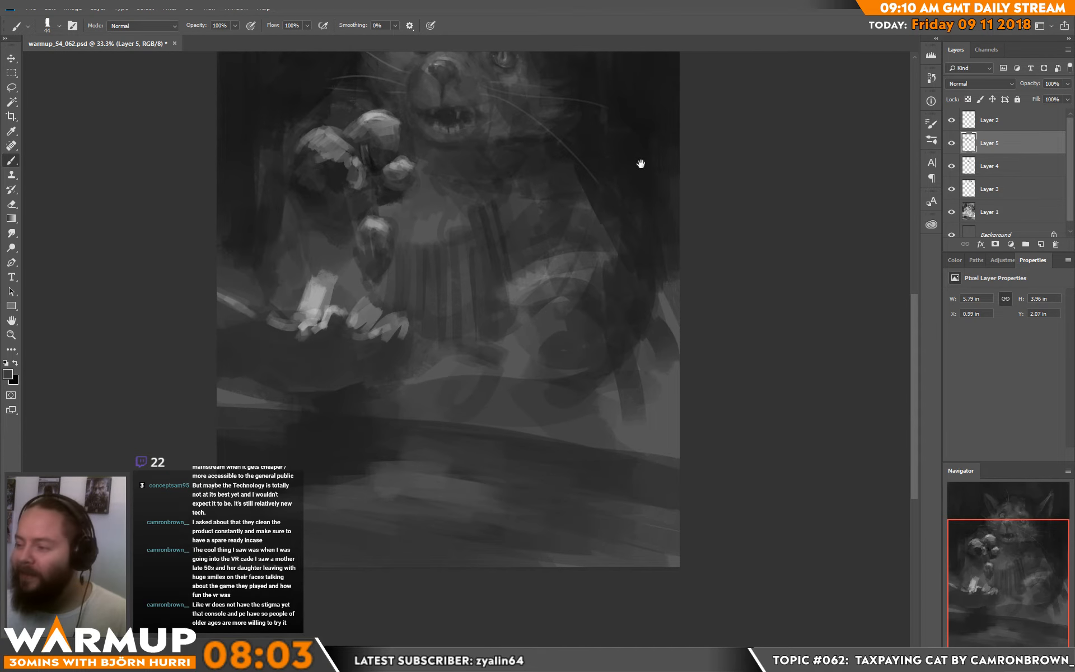
Step: Remodel the large left toe of the raised paw with sampled light and dark greys to make it rounder
drag(533, 110, 519, 209)
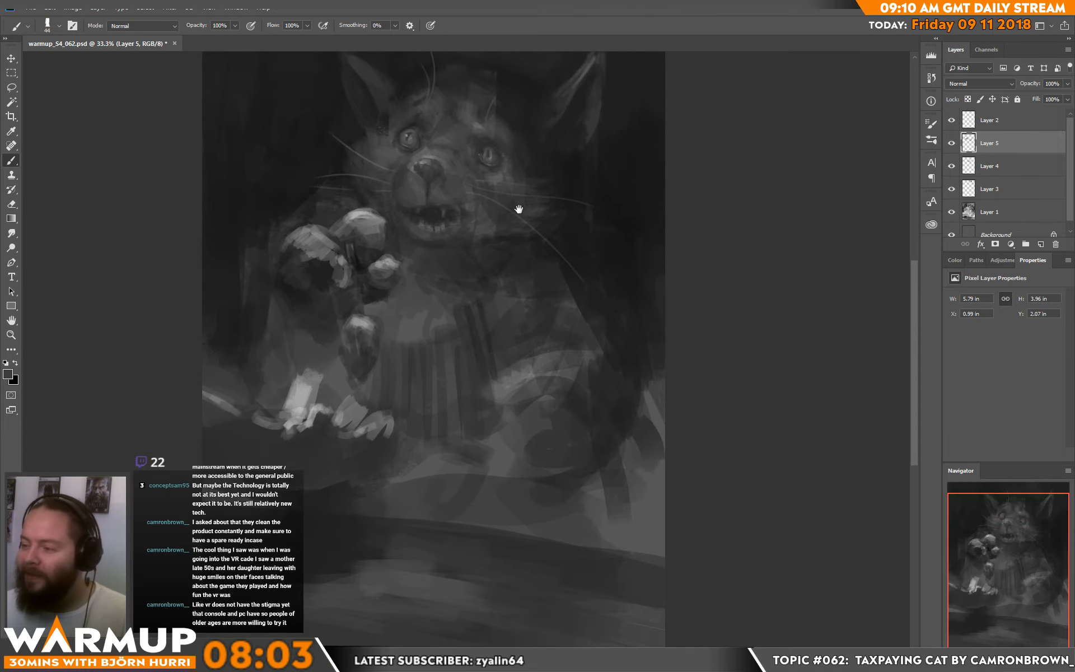
alt+click(328, 258)
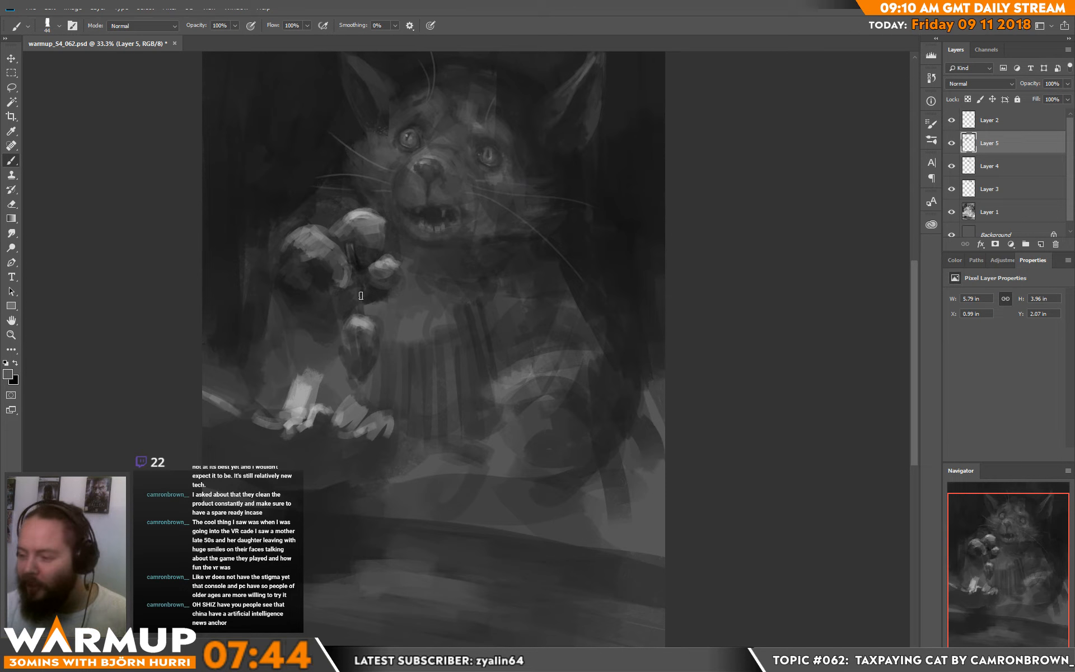
alt+click(327, 234)
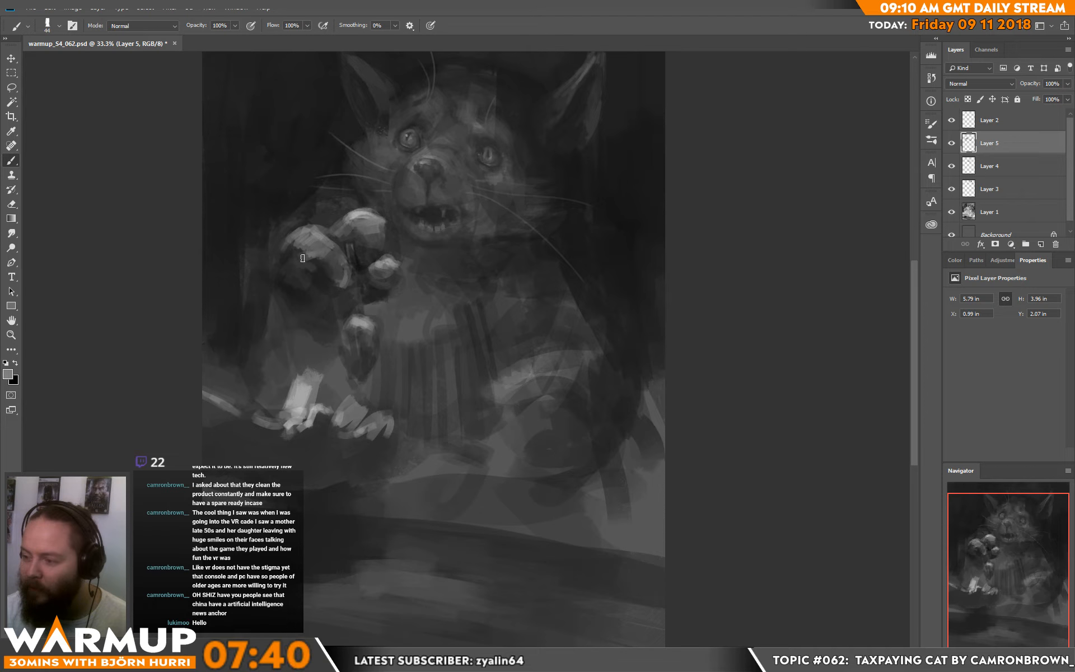
alt+click(312, 268)
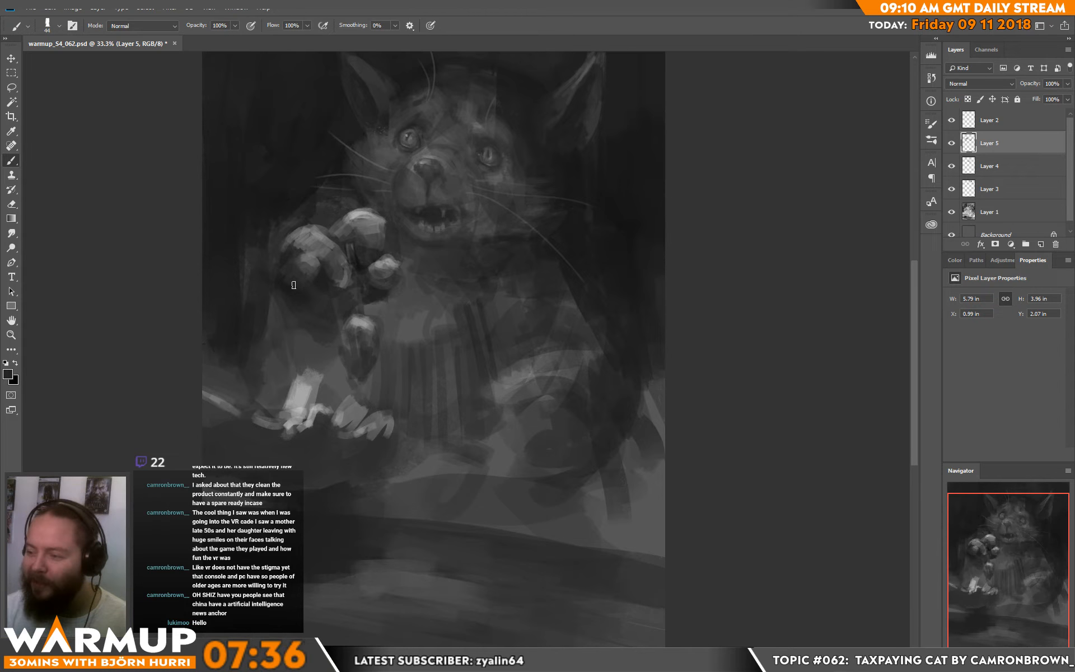
alt+click(313, 249)
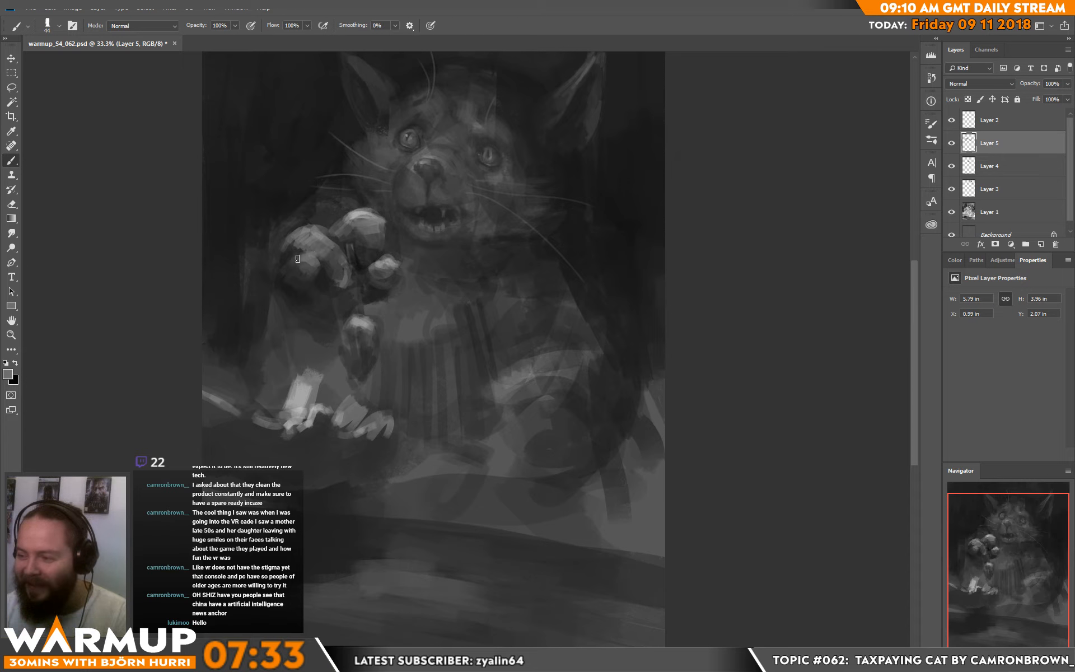
alt+click(290, 263)
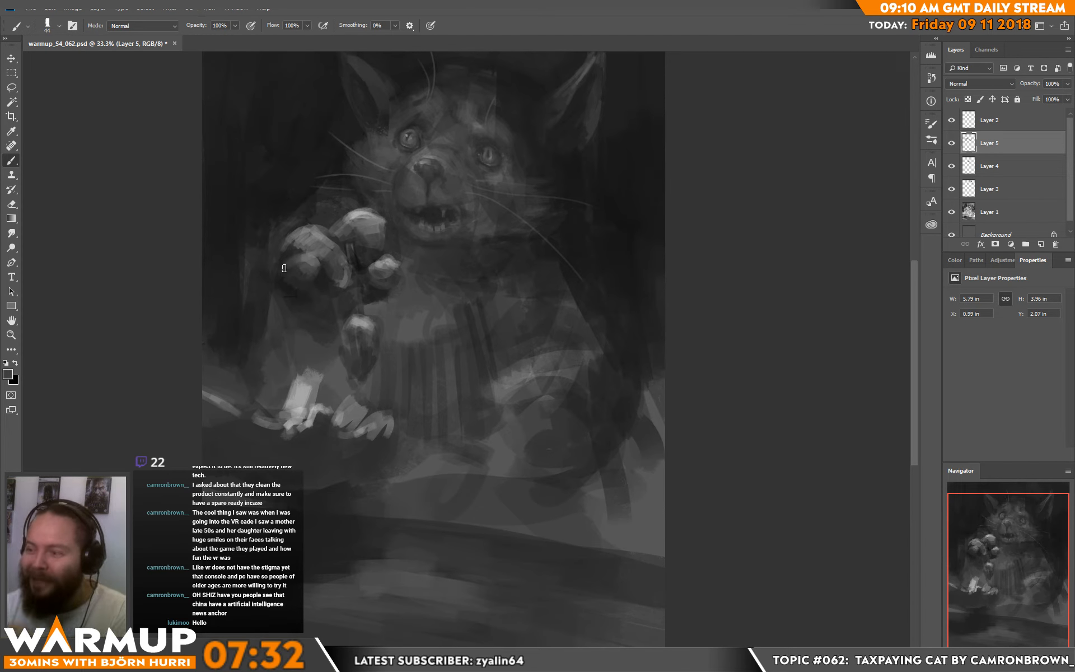
alt+click(286, 252)
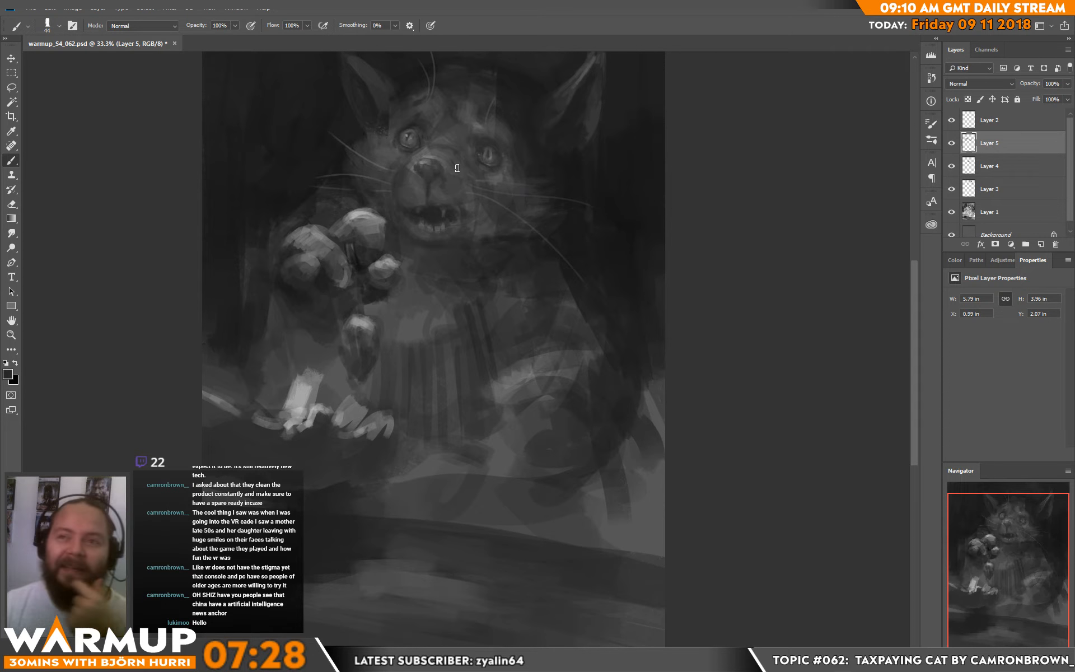
Step: Paint the background left of the raised paw and forearm with a sampled near-black
alt+click(287, 211)
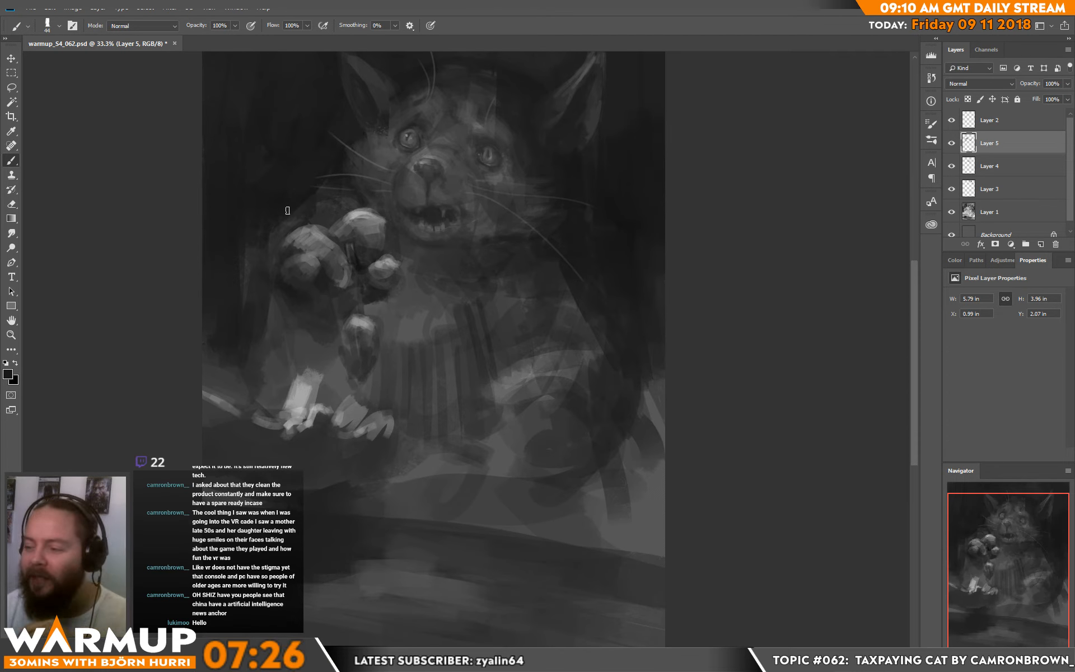
mouse_move(294, 205)
mouse_down()
mouse_move(279, 236)
mouse_move(275, 226)
mouse_up()
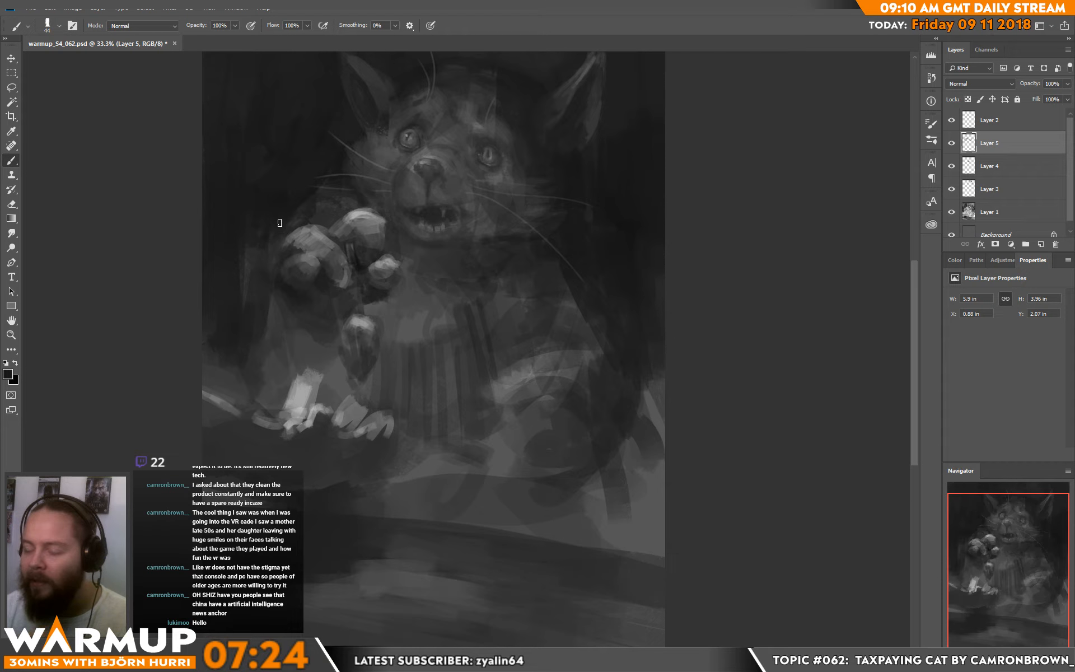
alt+click(233, 276)
drag(235, 271, 250, 264)
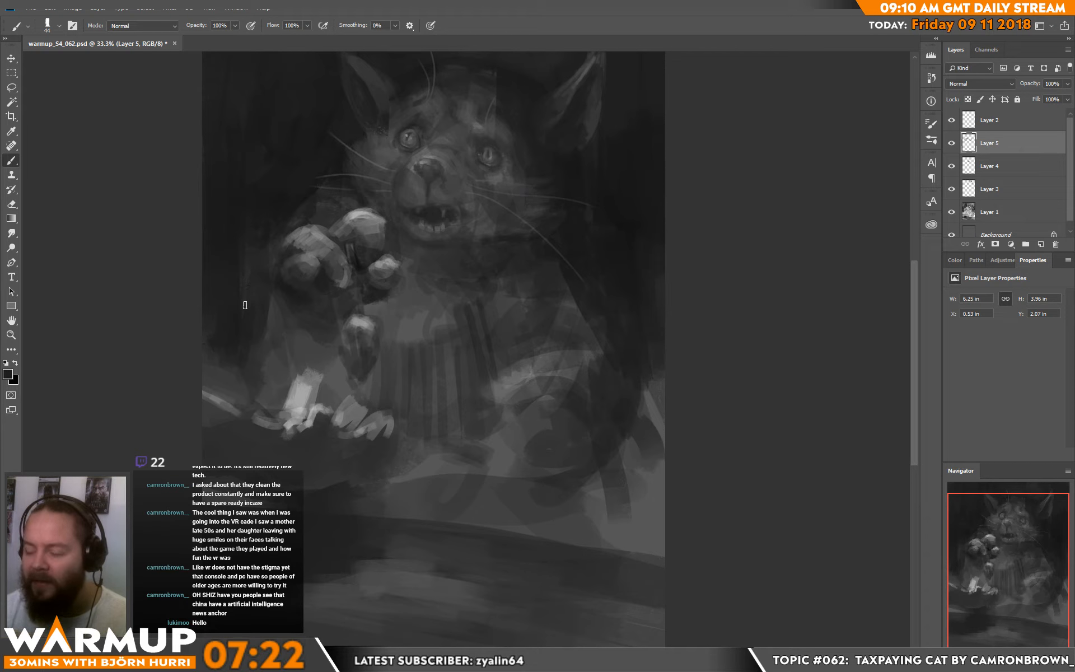
alt+click(234, 319)
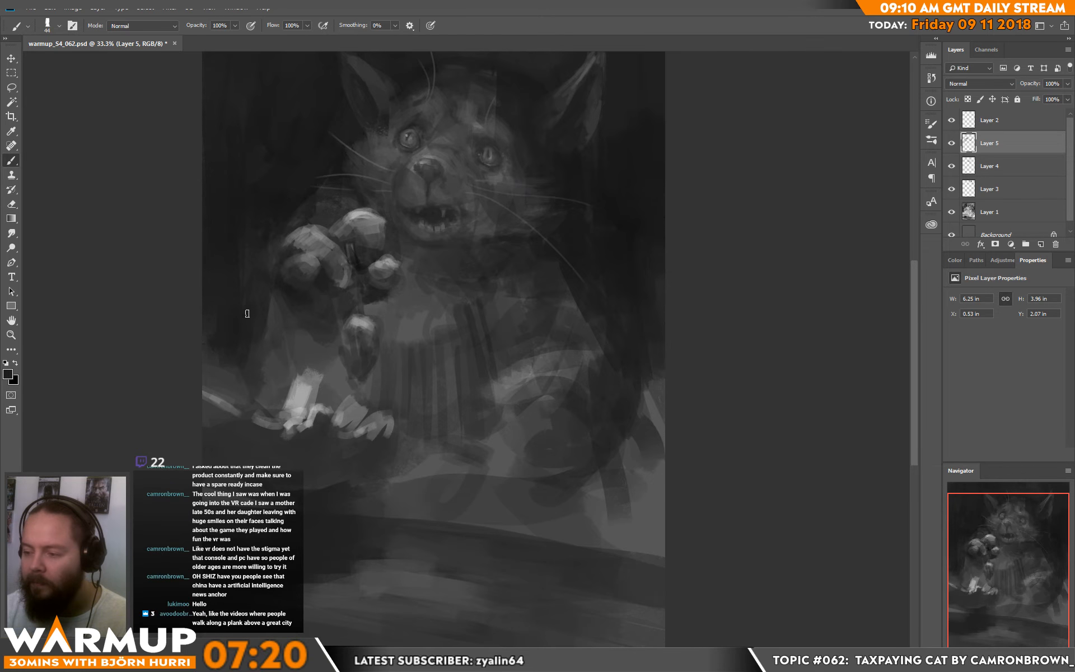
Step: Darken the forearm beneath the raised paw with sampled dark greys
alt+click(283, 280)
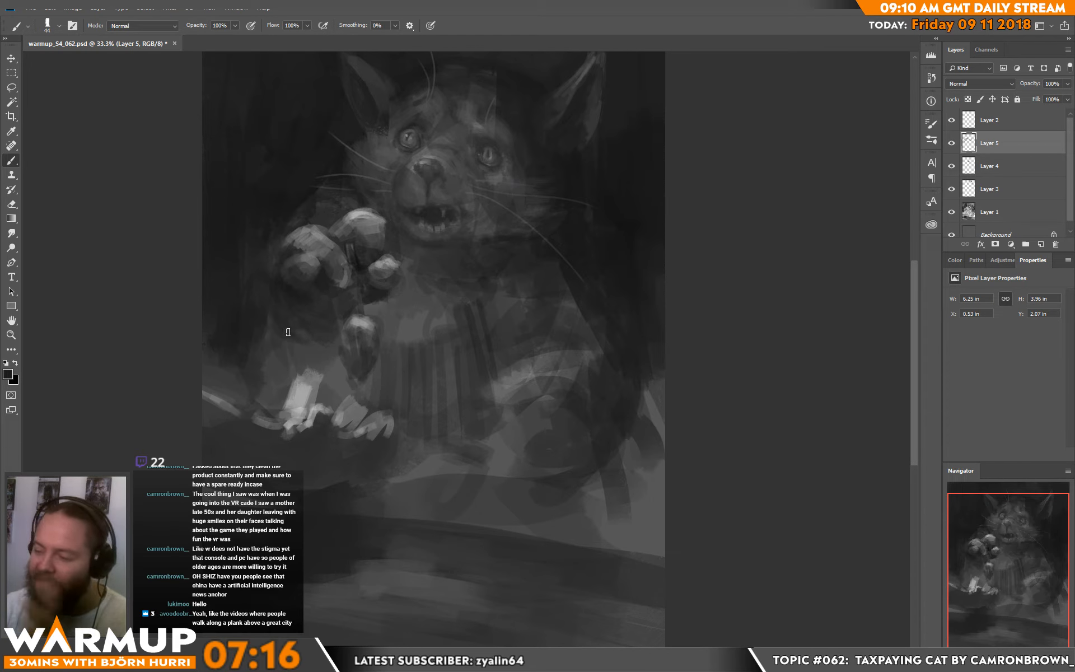
alt+click(307, 324)
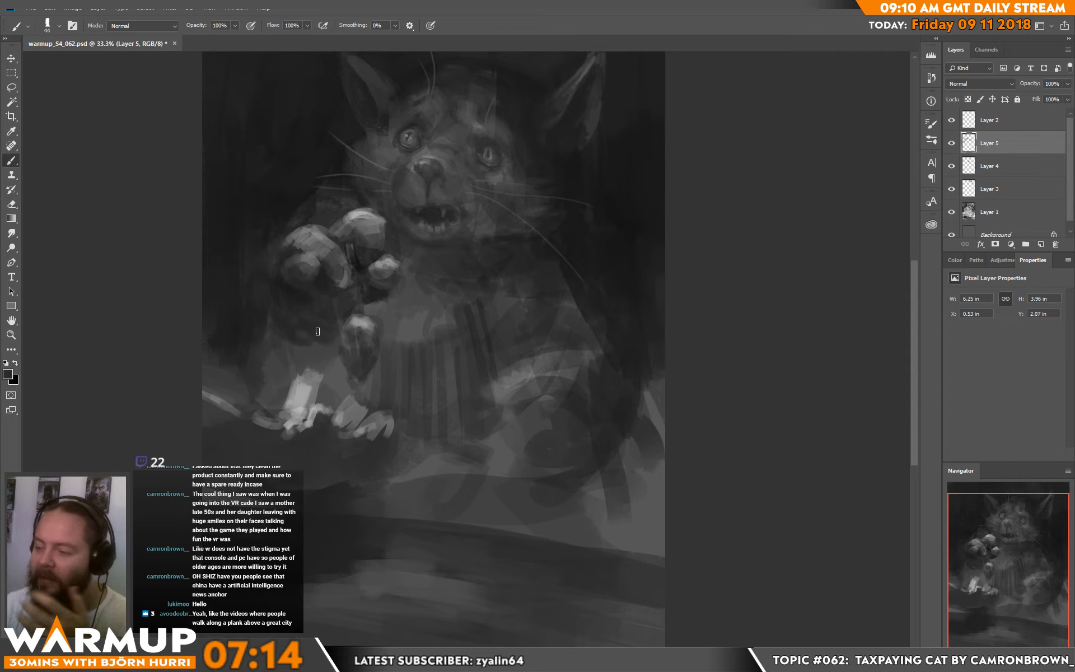
alt+click(285, 302)
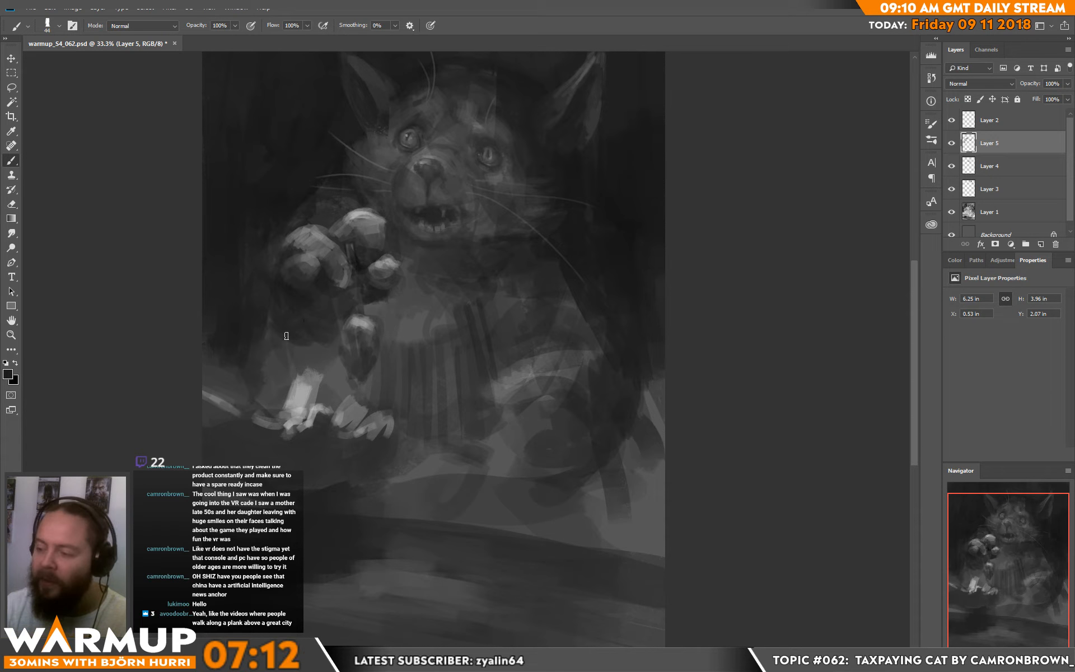
drag(329, 340, 293, 350)
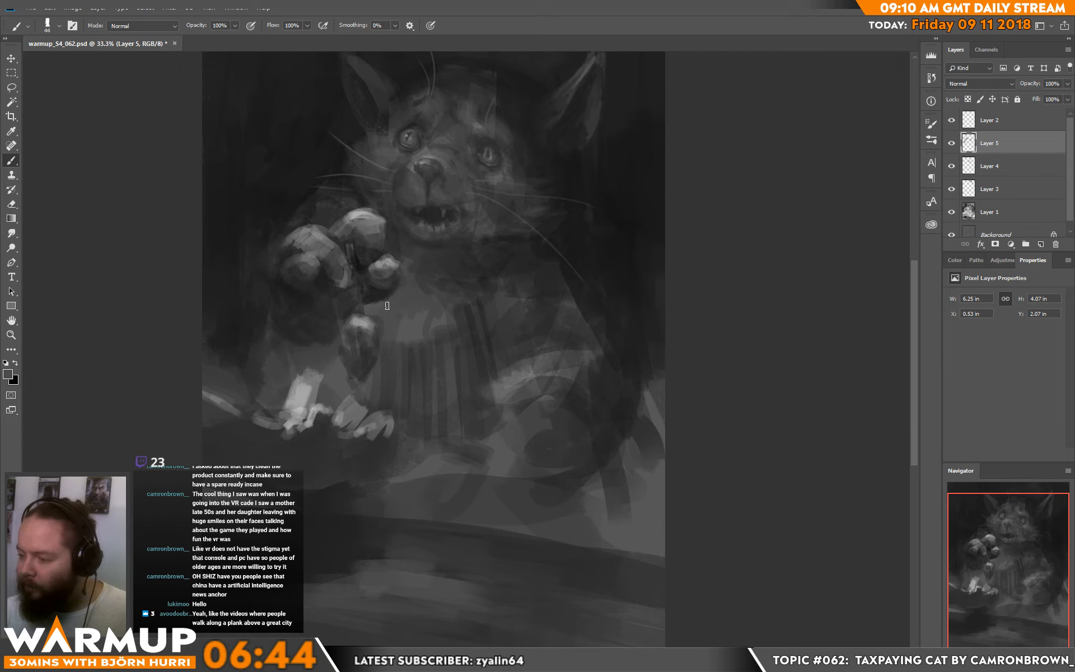
alt+click(313, 337)
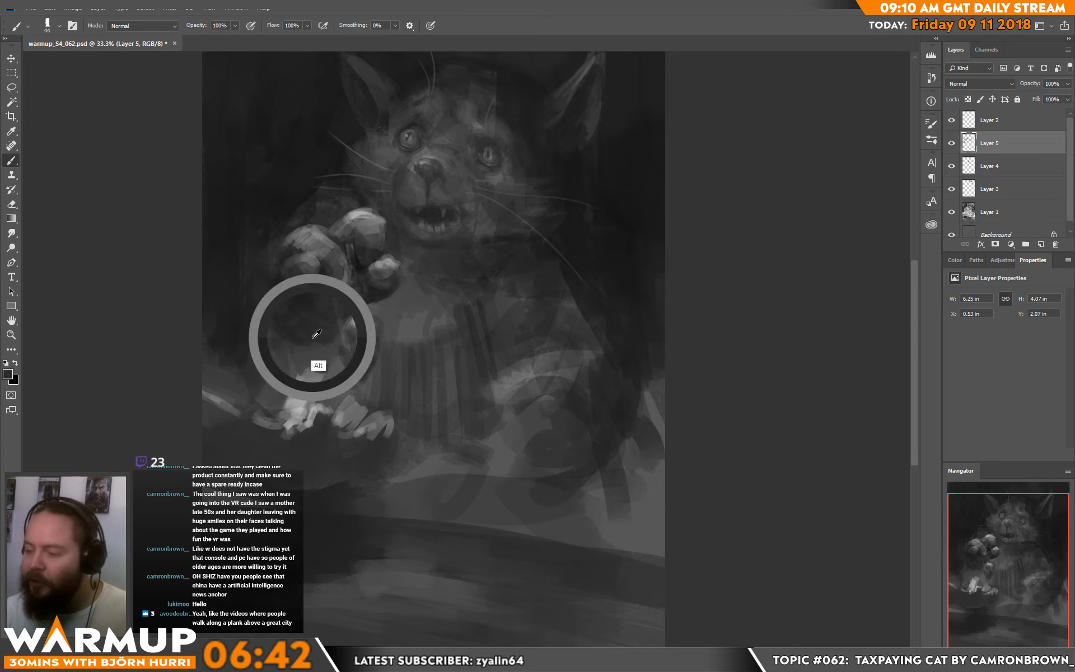
drag(306, 354, 327, 353)
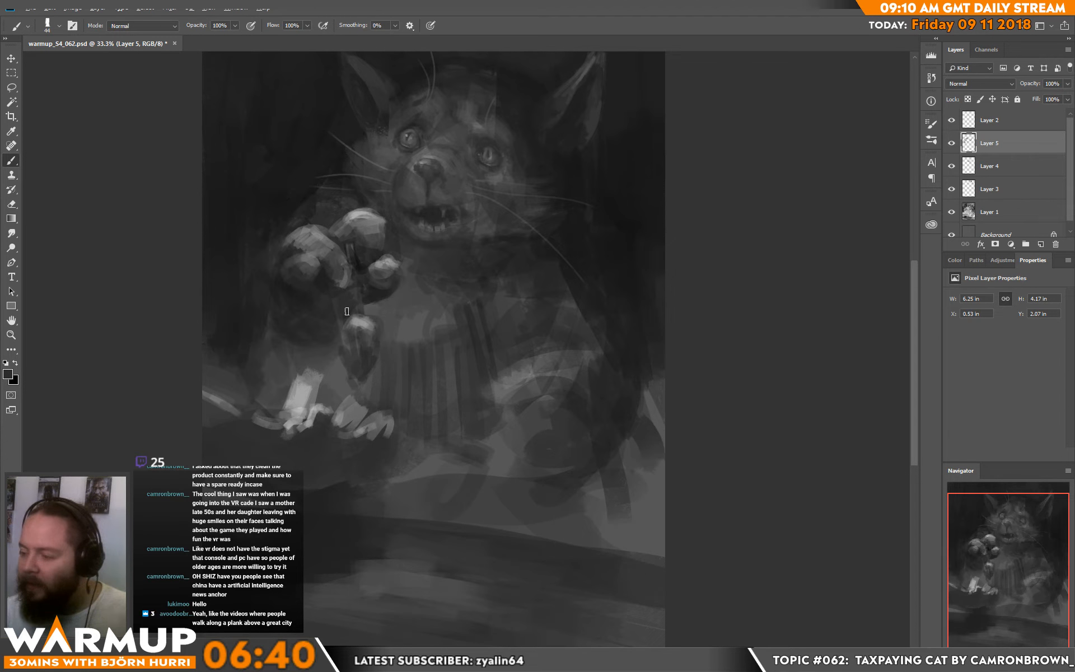
Step: Paint the thin dark link between the raised paw and the hanging object with a 23 px brush
key(d)
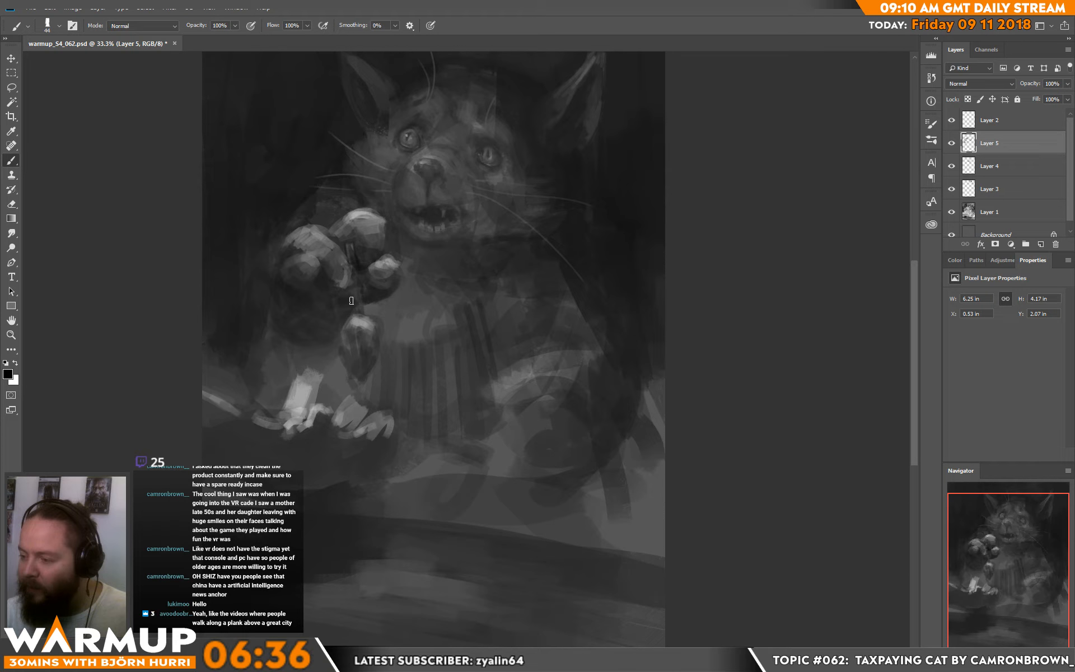
right_click(403, 259)
click(470, 179)
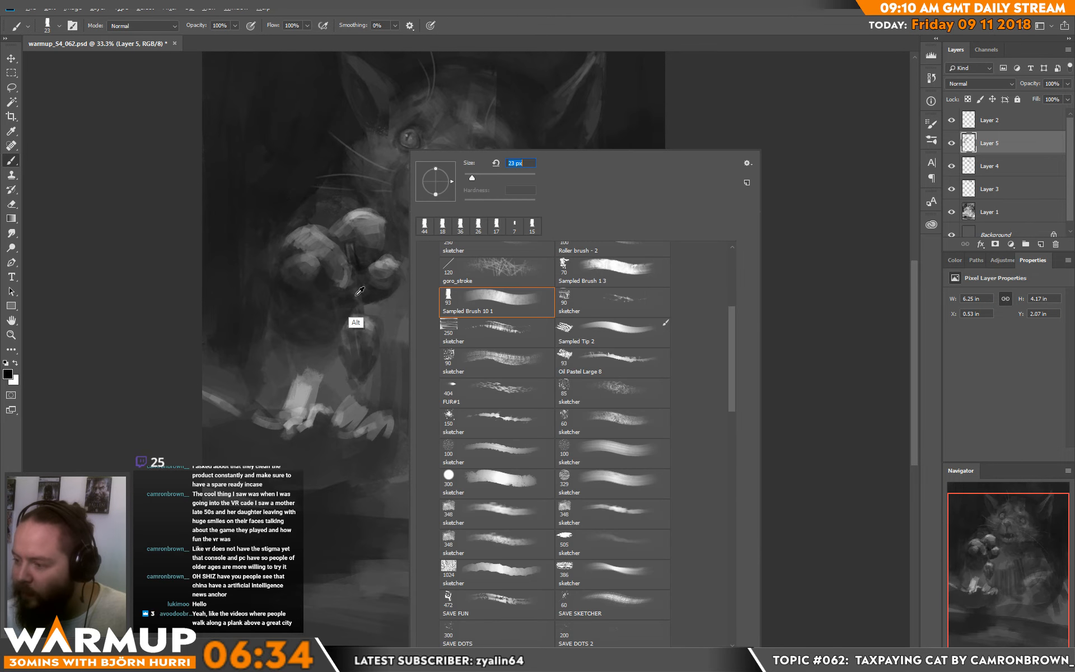
alt+click(356, 304)
drag(354, 288, 356, 303)
alt+click(359, 304)
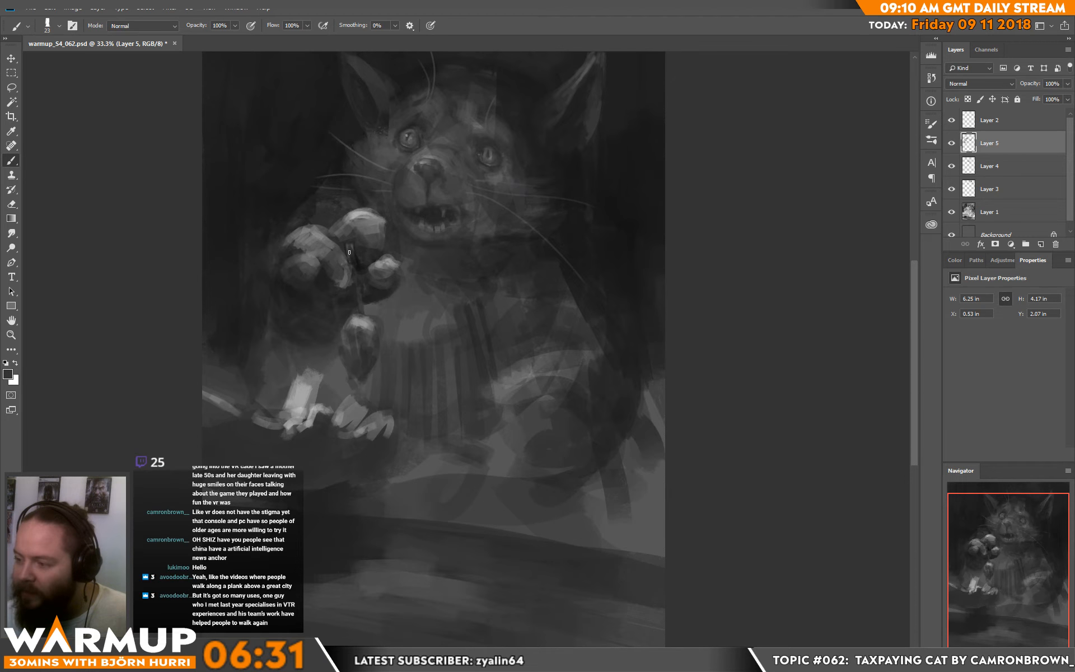
Step: Lighten the left toe and paint a thin dark curve across the middle of the raised paw
alt+click(319, 239)
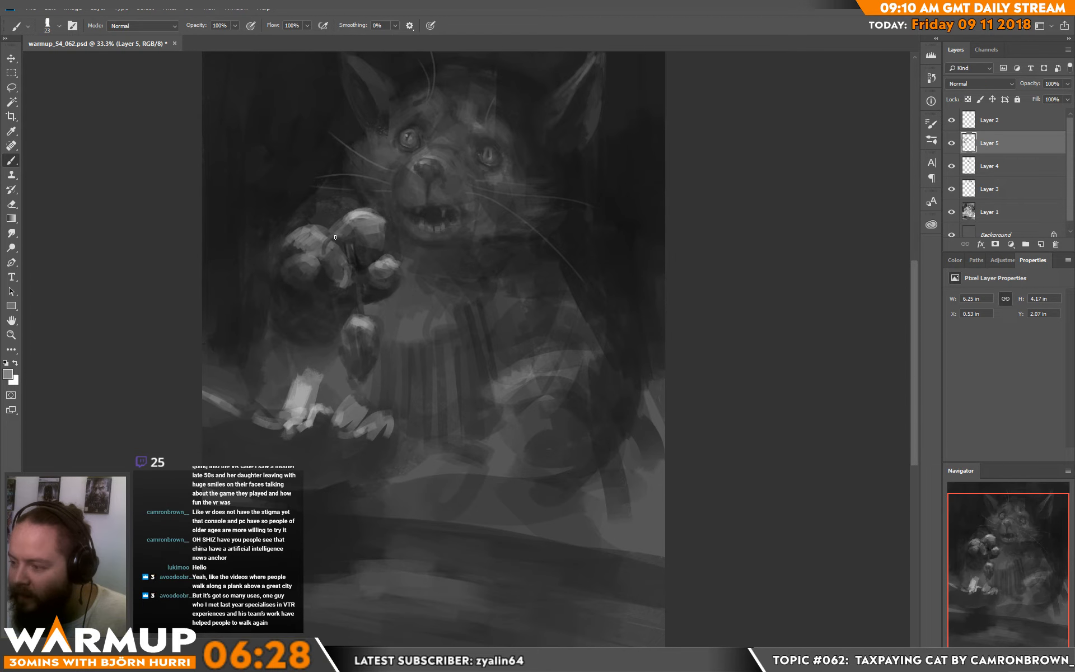
drag(335, 237, 352, 251)
alt+click(343, 245)
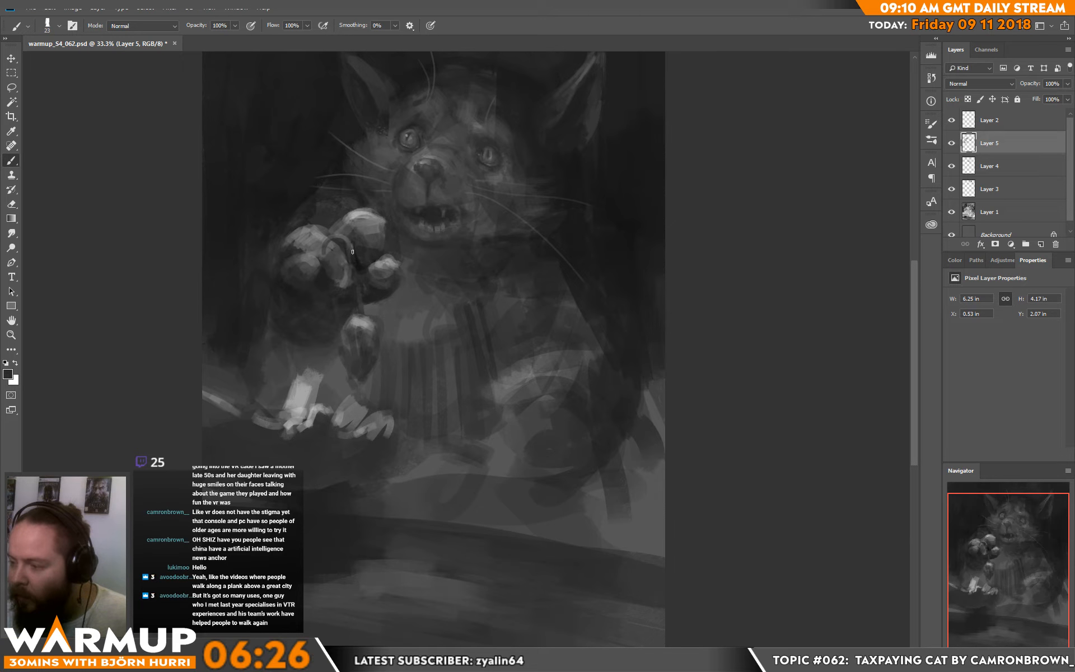
alt+click(351, 252)
Step: Reshape the left edge and lower tip of the hanging object with sampled dark greys
scroll(392, 252, down, 2)
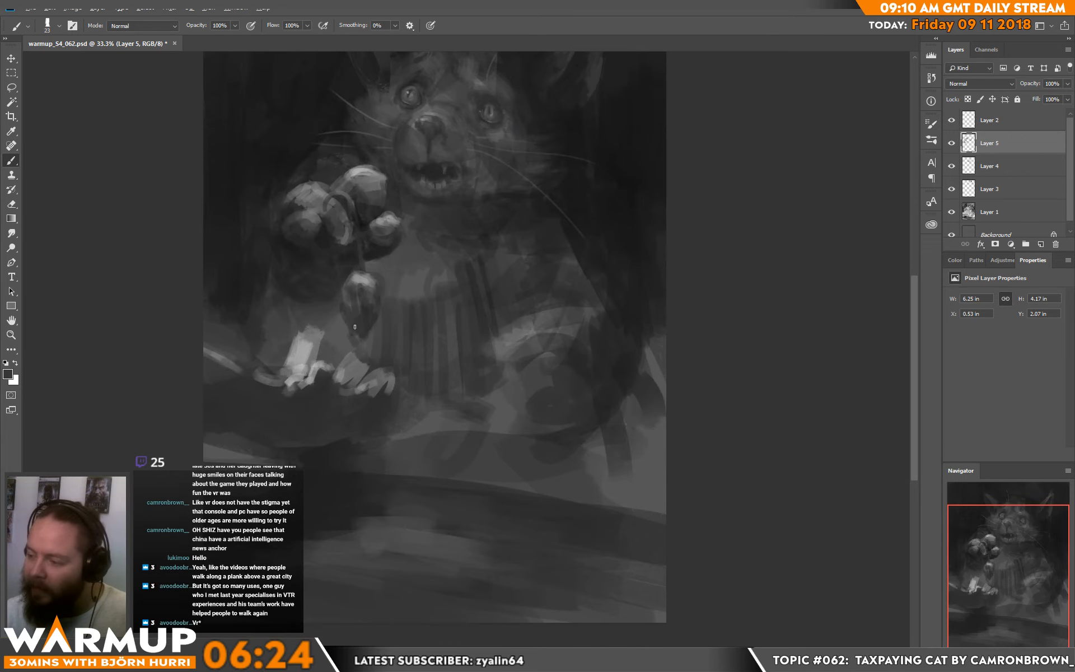
drag(341, 315, 350, 333)
alt+click(336, 309)
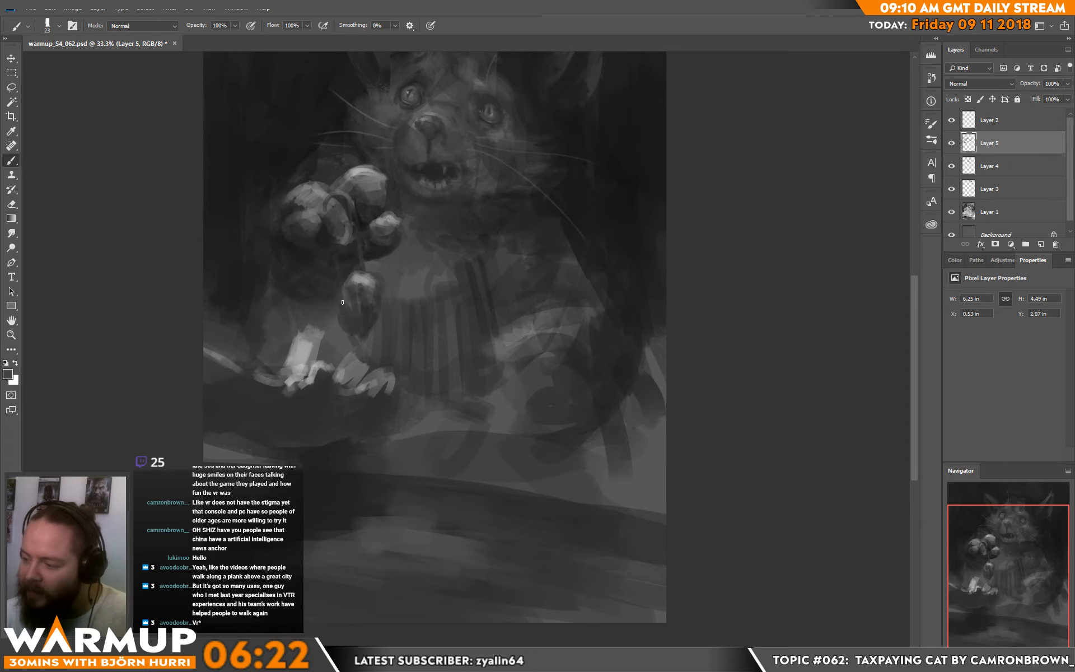
alt+click(339, 306)
mouse_move(339, 310)
mouse_down()
mouse_move(398, 312)
mouse_move(374, 312)
mouse_move(363, 326)
mouse_move(372, 310)
mouse_move(359, 349)
mouse_up()
alt+click(355, 295)
Step: Add a small curled shape to the right side of the hanging object and refine its outline with sampled greys
key(d)
key(x)
alt+click(370, 313)
key(d)
alt+click(378, 297)
mouse_move(340, 315)
mouse_down()
mouse_move(343, 327)
mouse_move(381, 308)
mouse_up()
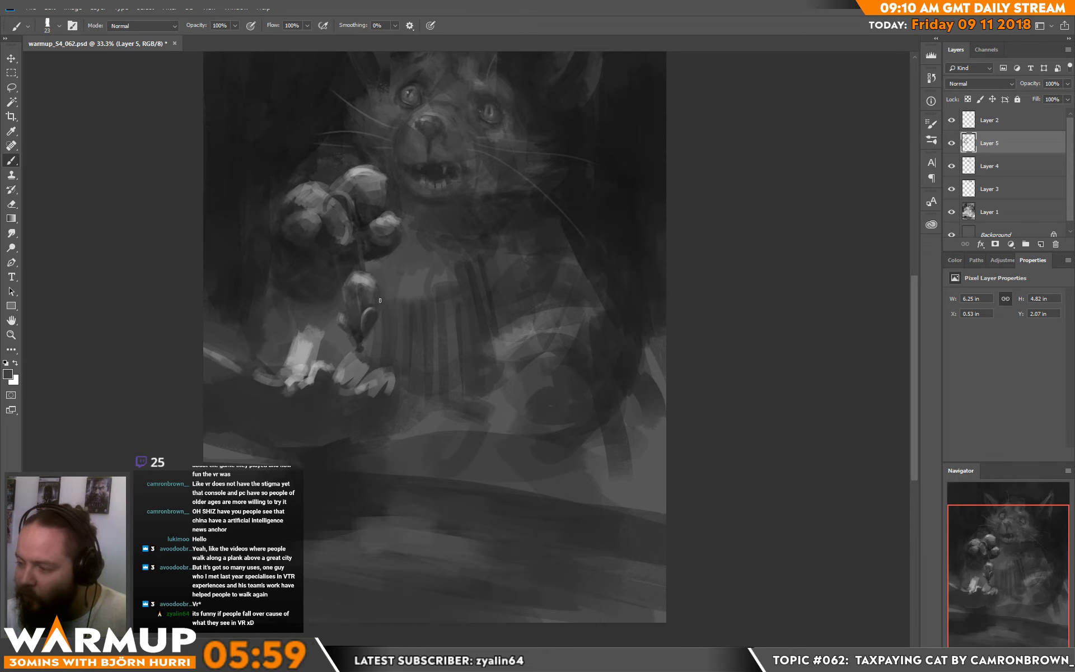
alt+click(375, 313)
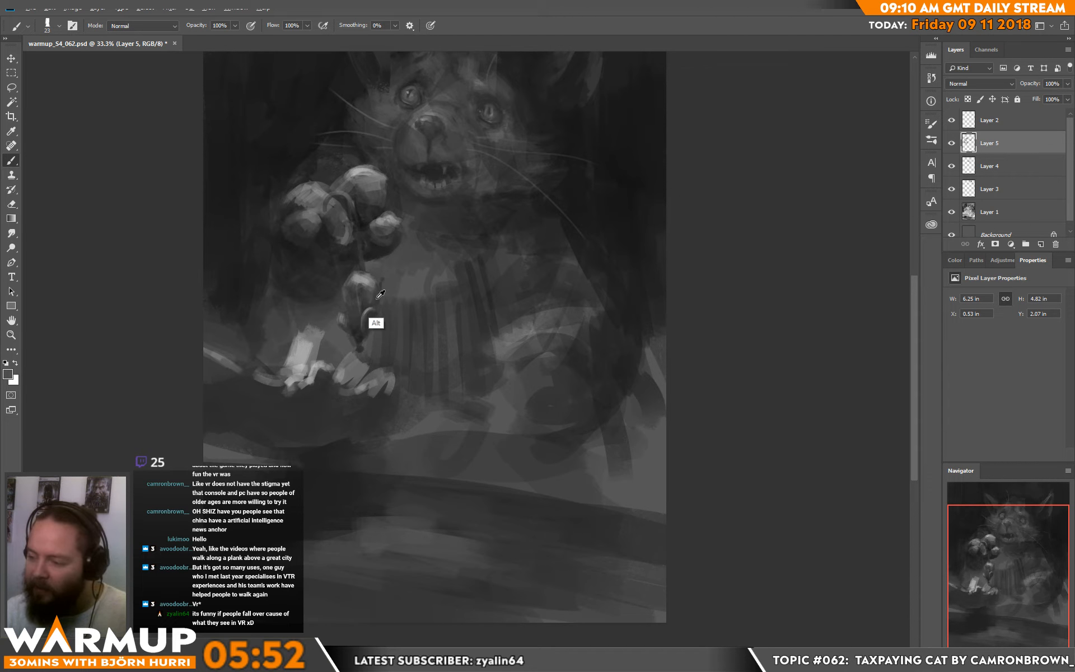
alt+click(370, 324)
click(369, 341)
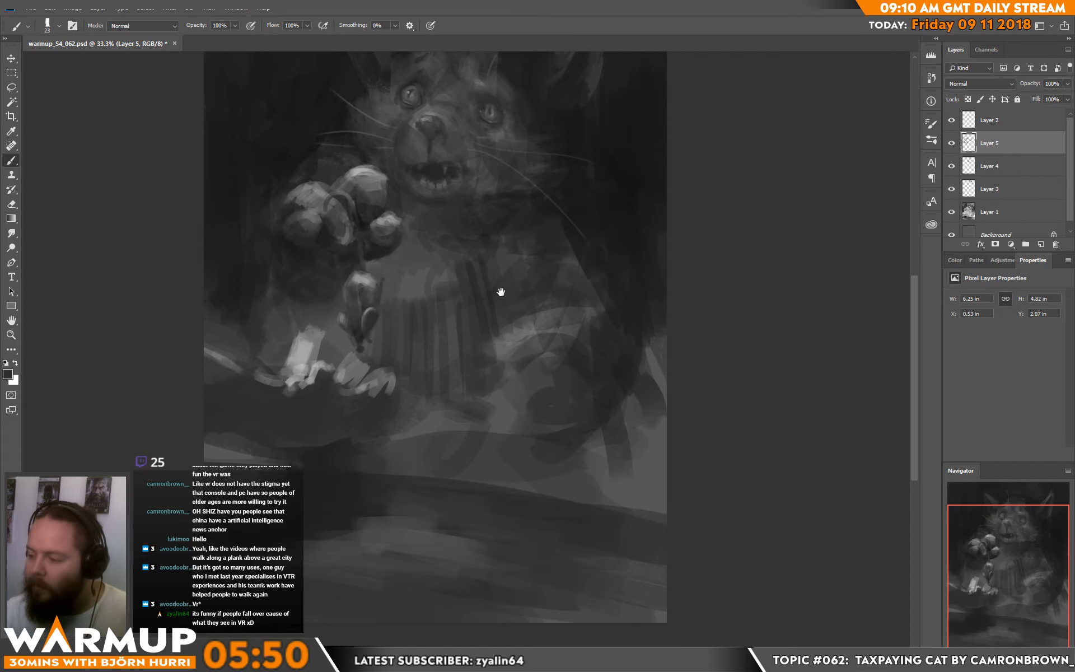
Step: Paint dark gaps and a darker underside into the light shapes on the plate with a 61 px brush
drag(500, 292, 543, 234)
alt+click(361, 316)
mouse_move(366, 307)
mouse_down()
mouse_move(360, 325)
mouse_move(382, 323)
mouse_up()
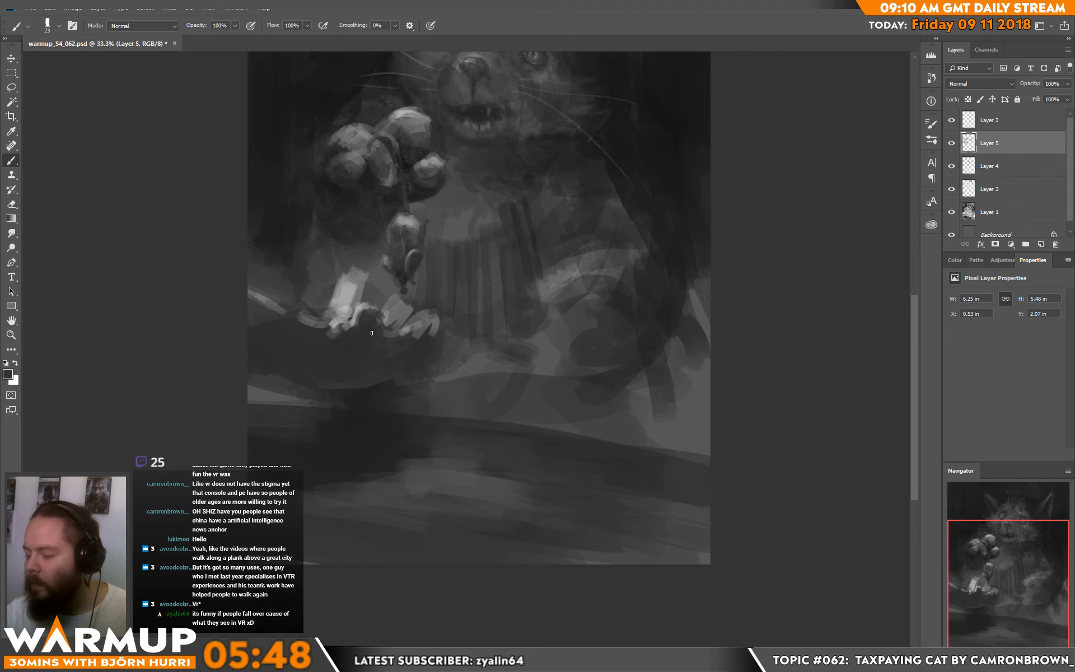
right_click(425, 332)
click(502, 180)
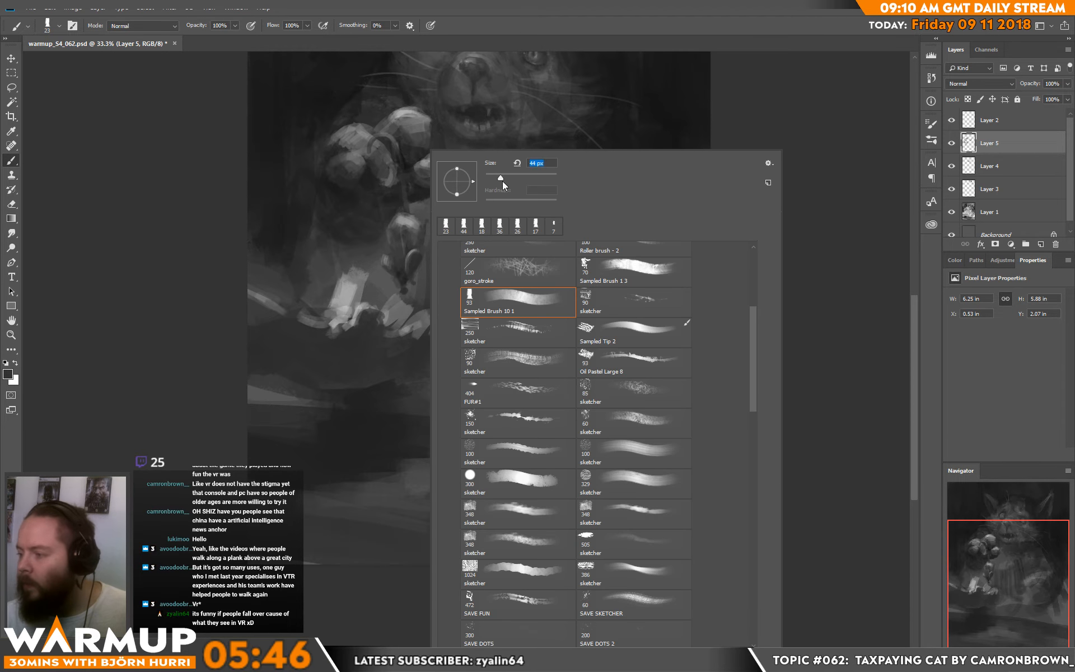
click(378, 428)
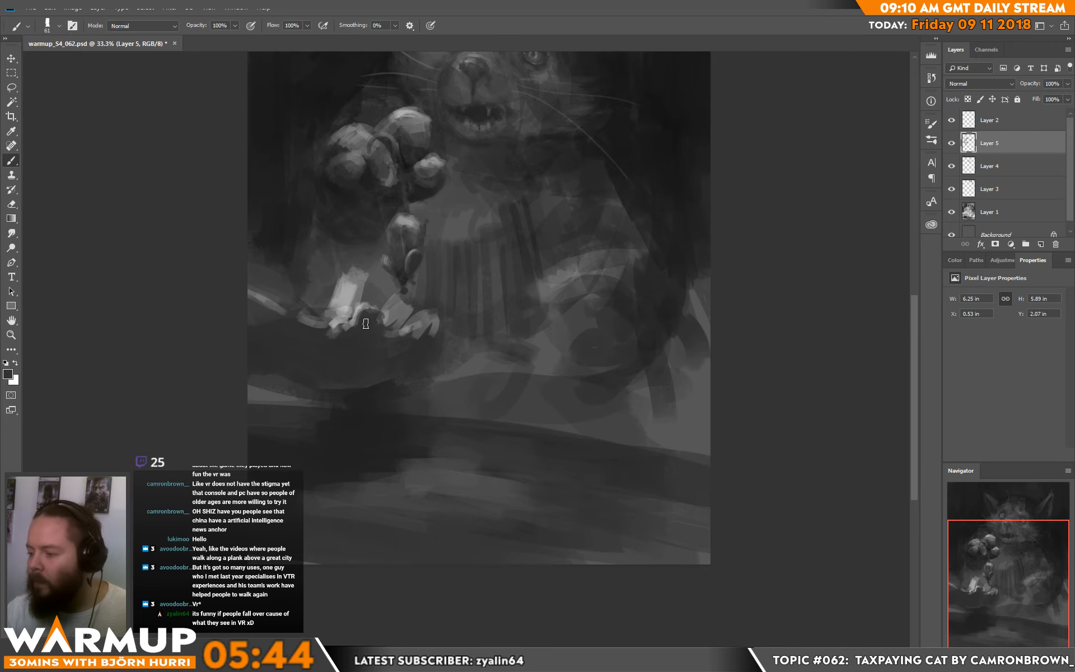
mouse_move(358, 326)
mouse_down()
mouse_move(380, 318)
mouse_move(360, 336)
mouse_move(378, 330)
mouse_move(365, 347)
mouse_move(417, 341)
mouse_up()
key(d)
alt+click(364, 357)
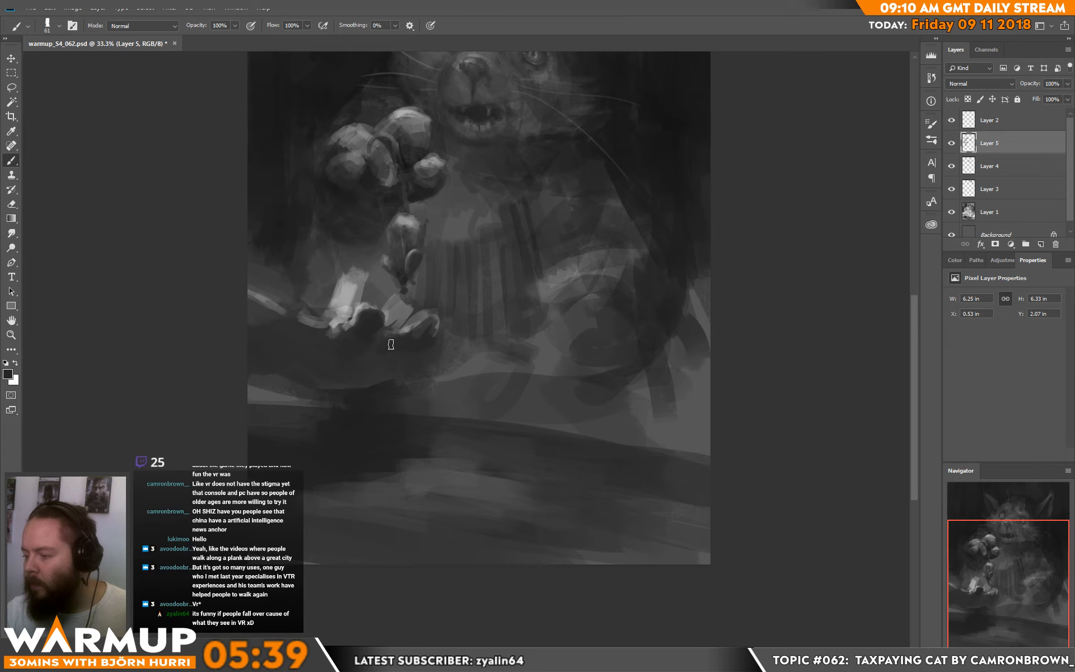
Step: Round off the two light shapes on the plate with sampled greys
alt+click(423, 346)
drag(379, 390, 386, 381)
alt+click(401, 308)
drag(395, 316, 408, 298)
alt+click(397, 320)
mouse_move(349, 280)
mouse_down()
mouse_move(354, 304)
mouse_move(362, 270)
mouse_up()
alt+click(349, 294)
alt+click(364, 269)
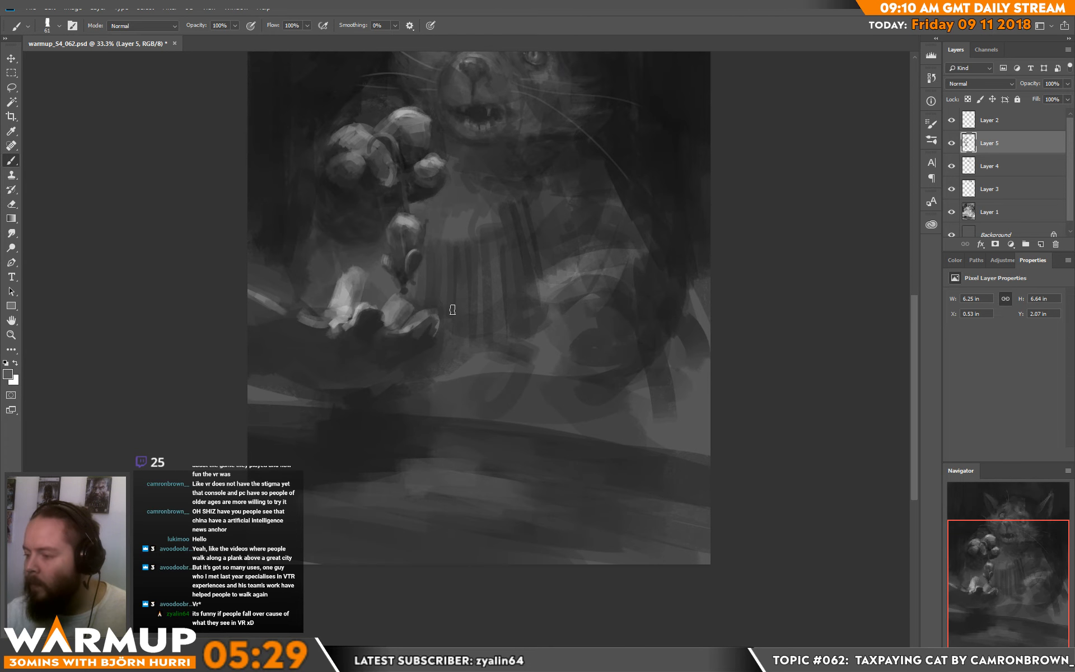
Step: Paint a thin light curl between the two shapes on the plate with an 18 px brush
right_click(455, 305)
click(521, 178)
alt+click(364, 307)
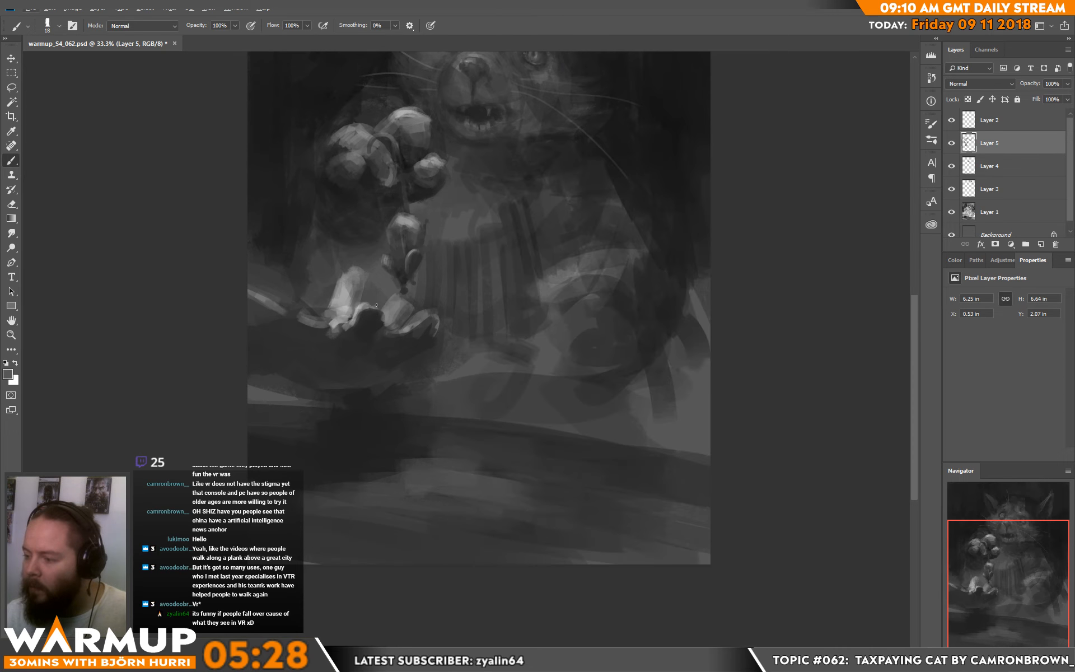
mouse_move(369, 309)
mouse_down()
mouse_move(376, 292)
mouse_move(372, 312)
mouse_move(410, 303)
mouse_move(413, 289)
mouse_move(413, 301)
mouse_up()
alt+click(376, 315)
alt+click(379, 304)
alt+click(392, 296)
alt+click(390, 336)
alt+click(410, 302)
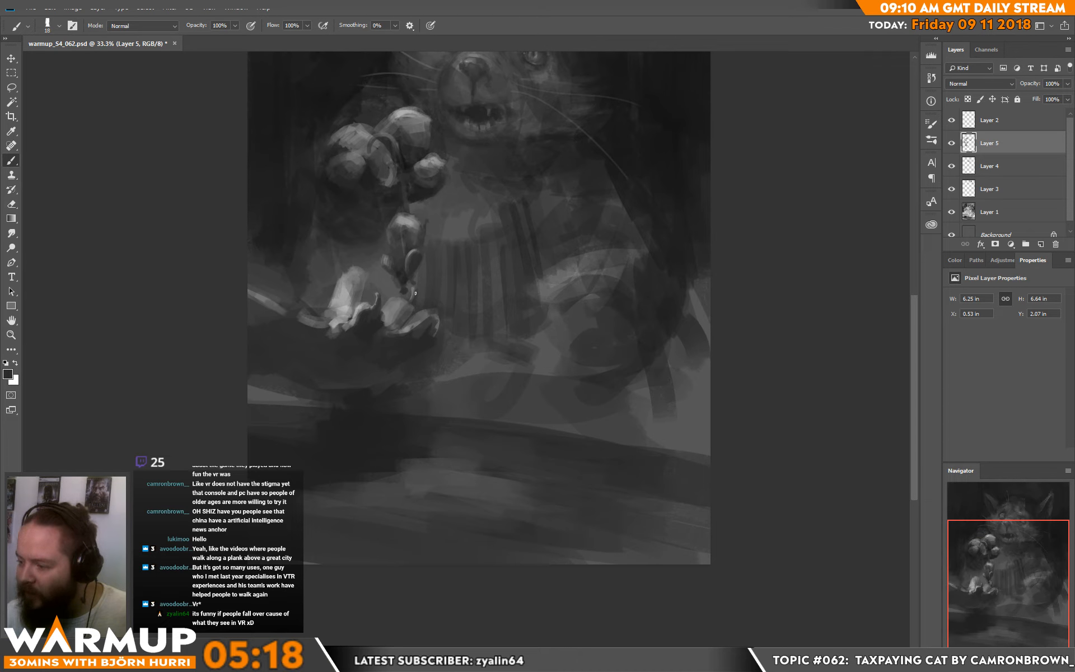
Step: Refine the lower tip of the hanging object and add a thin upright stem to the left shape on the plate
alt+click(415, 287)
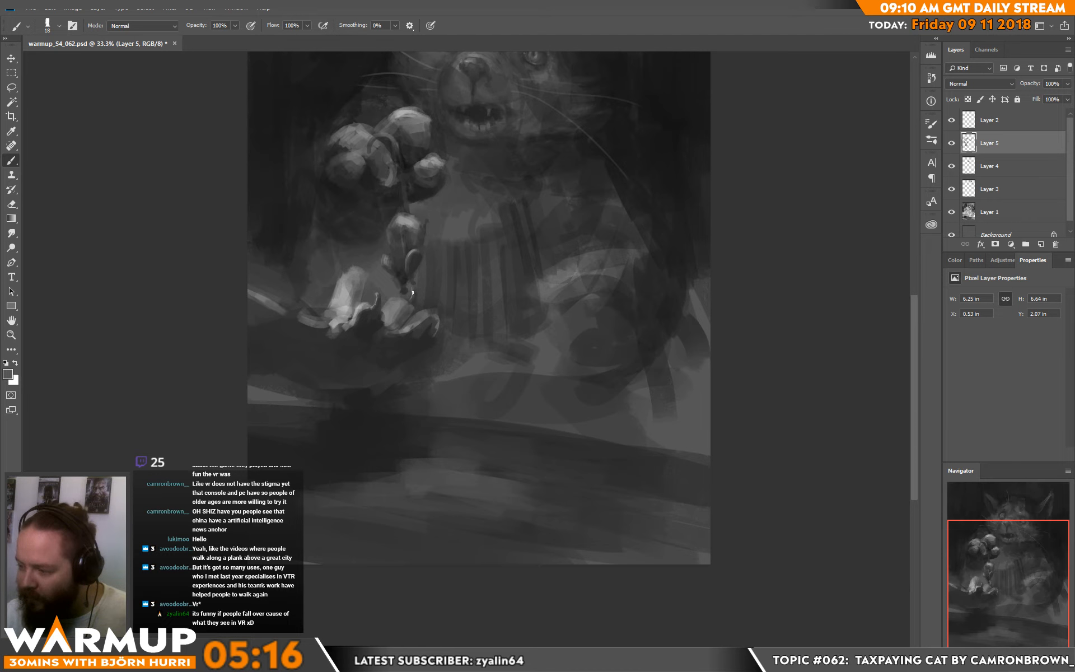
alt+click(405, 300)
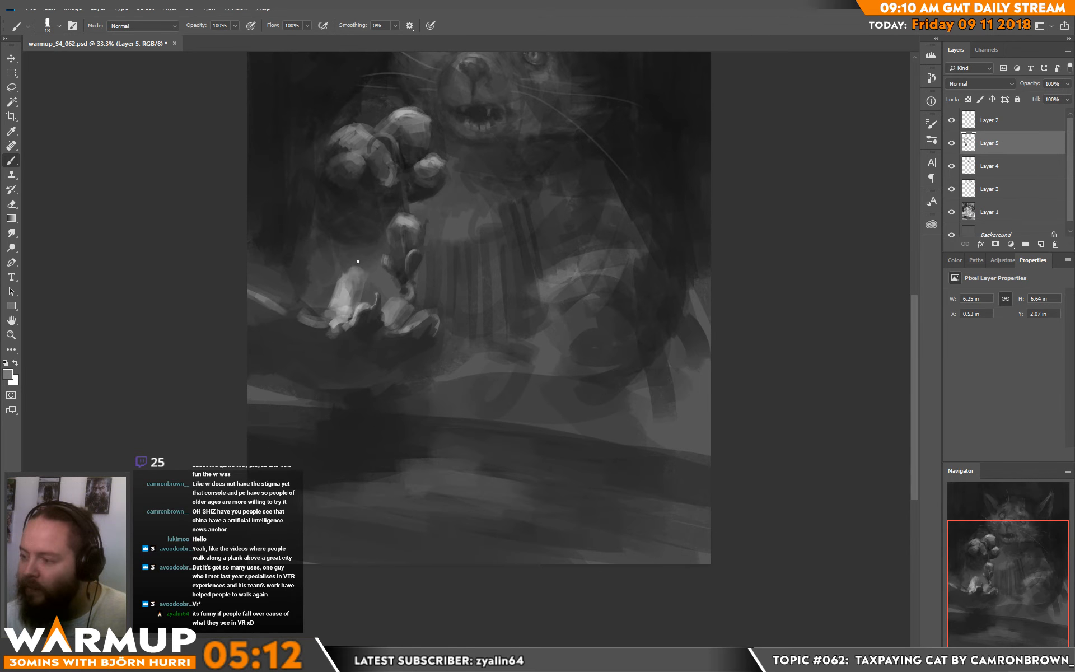
alt+click(364, 234)
drag(359, 260, 363, 267)
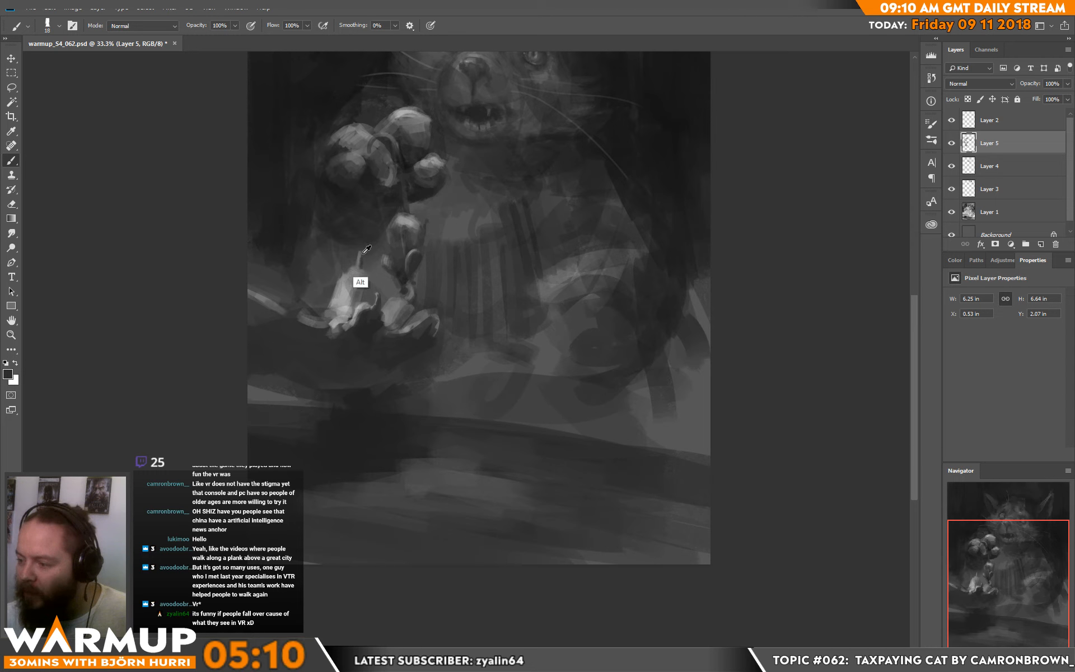
alt+click(362, 255)
alt+click(369, 280)
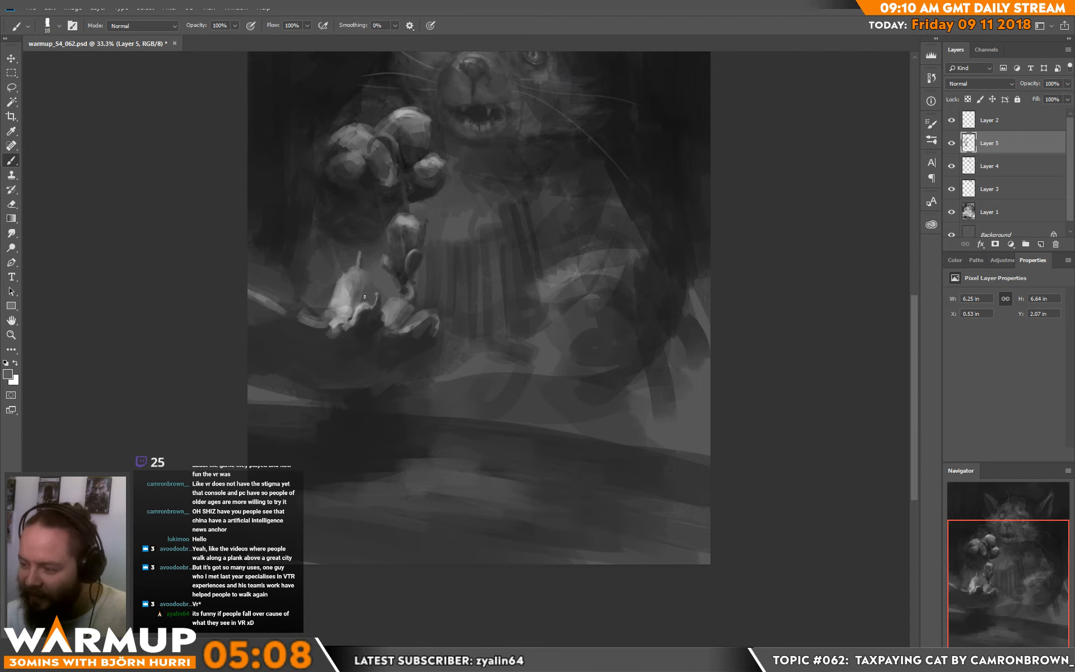
alt+click(364, 315)
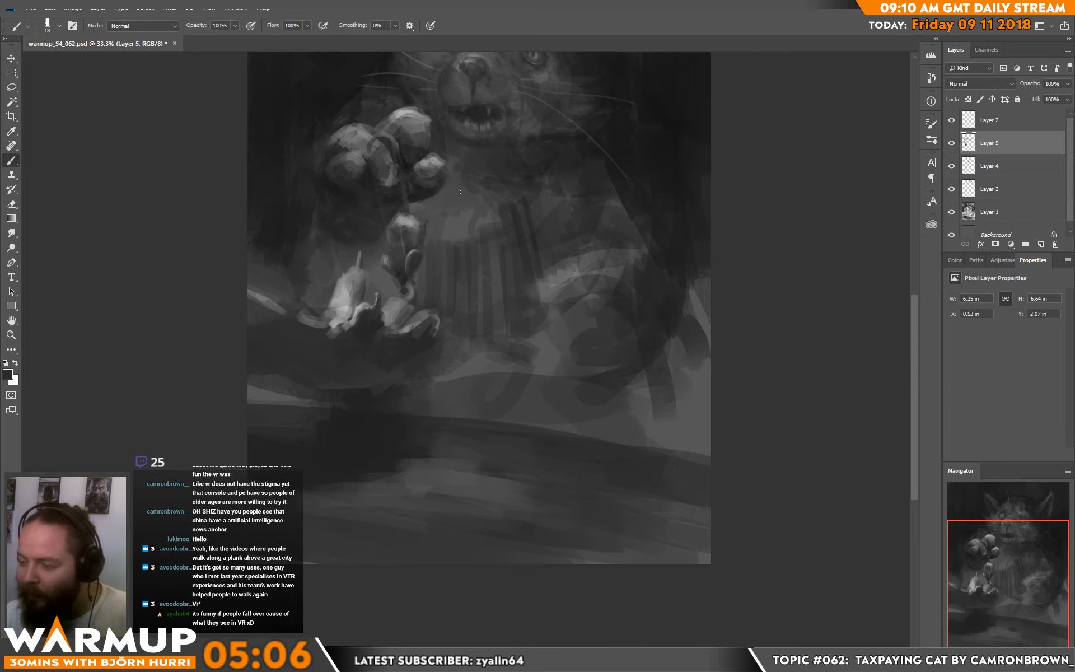
Step: Model the right-hand shape on the plate with sampled dark greys and a lighter grey
alt+click(419, 327)
drag(427, 316, 416, 326)
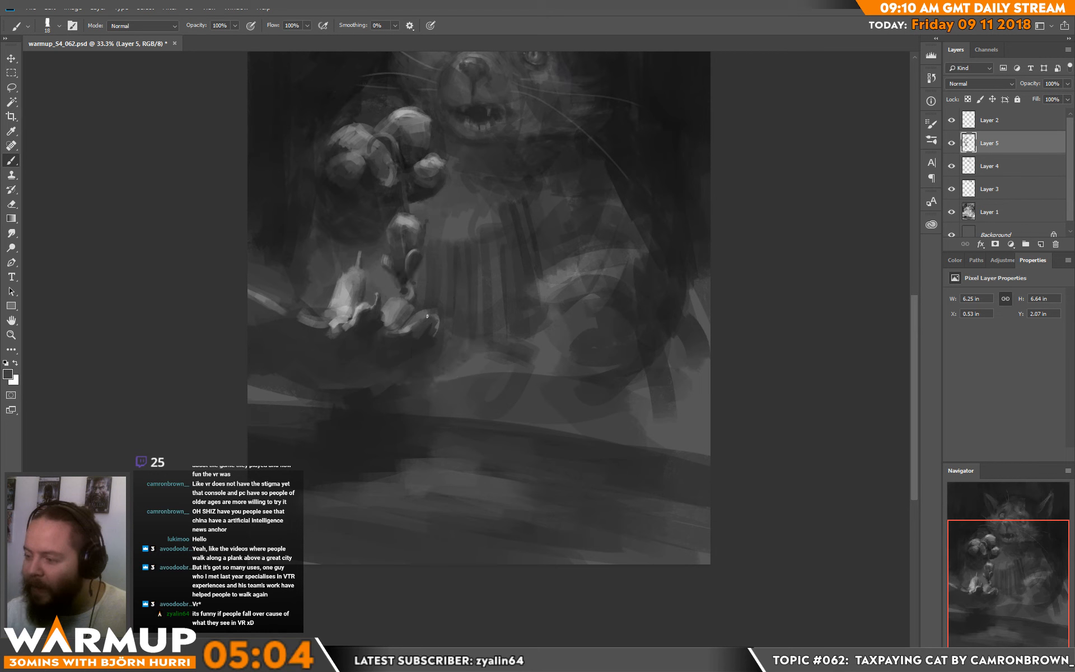
alt+click(410, 330)
alt+click(406, 335)
key(d)
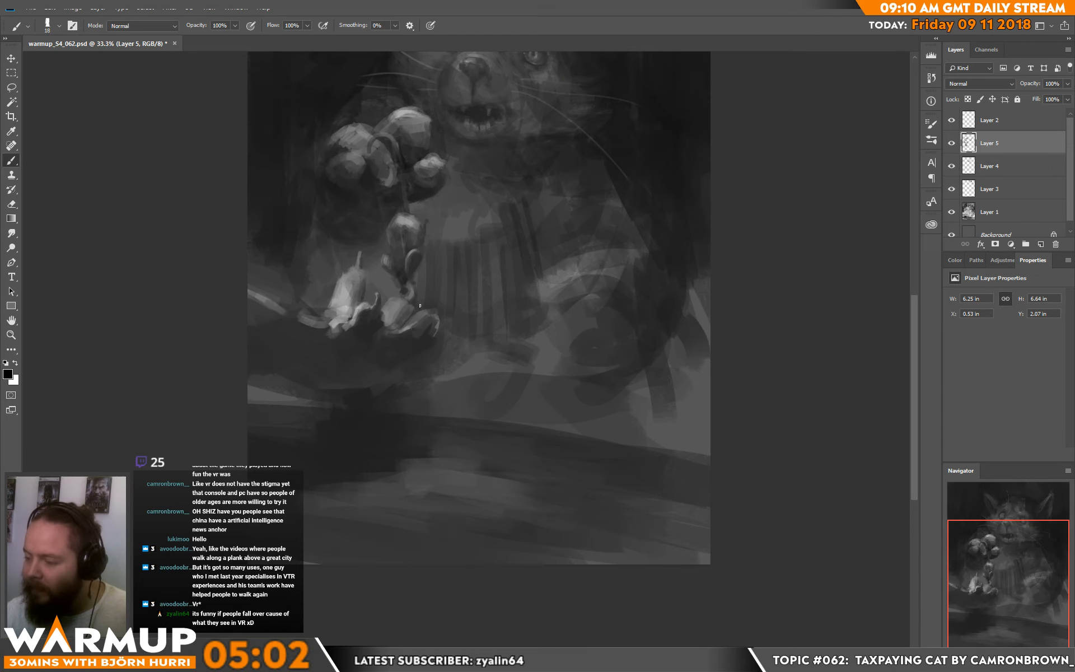
key(x)
alt+click(417, 315)
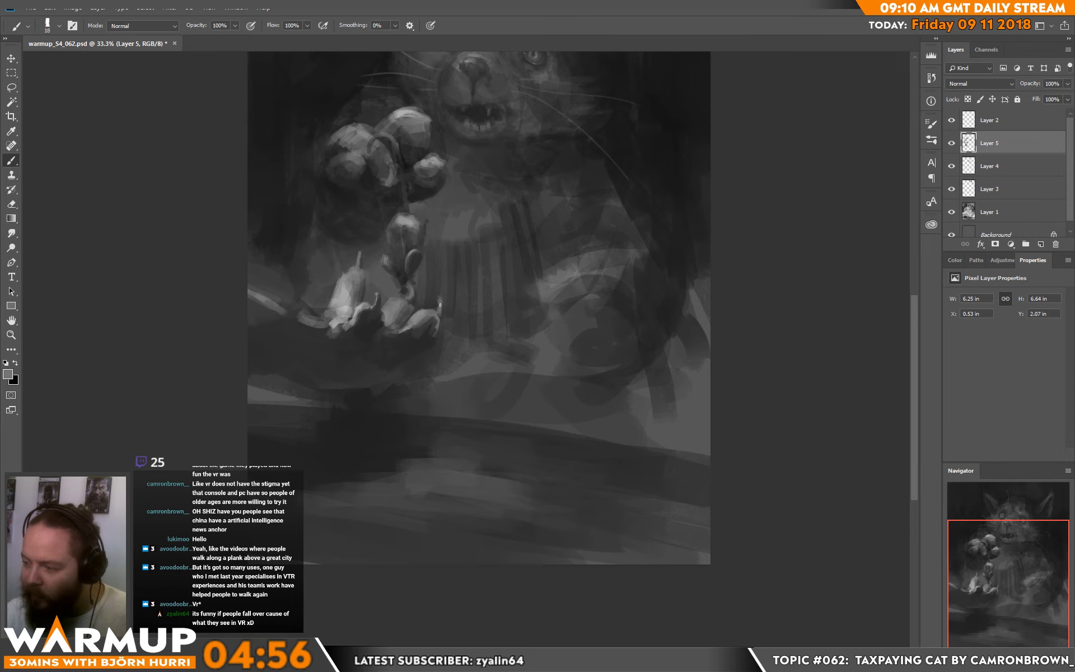
Step: Paint a thin upturned tip on the right end of the right-hand shape and trim its edge with dark grey
alt+click(435, 306)
drag(438, 298, 440, 318)
alt+click(443, 298)
alt+click(427, 330)
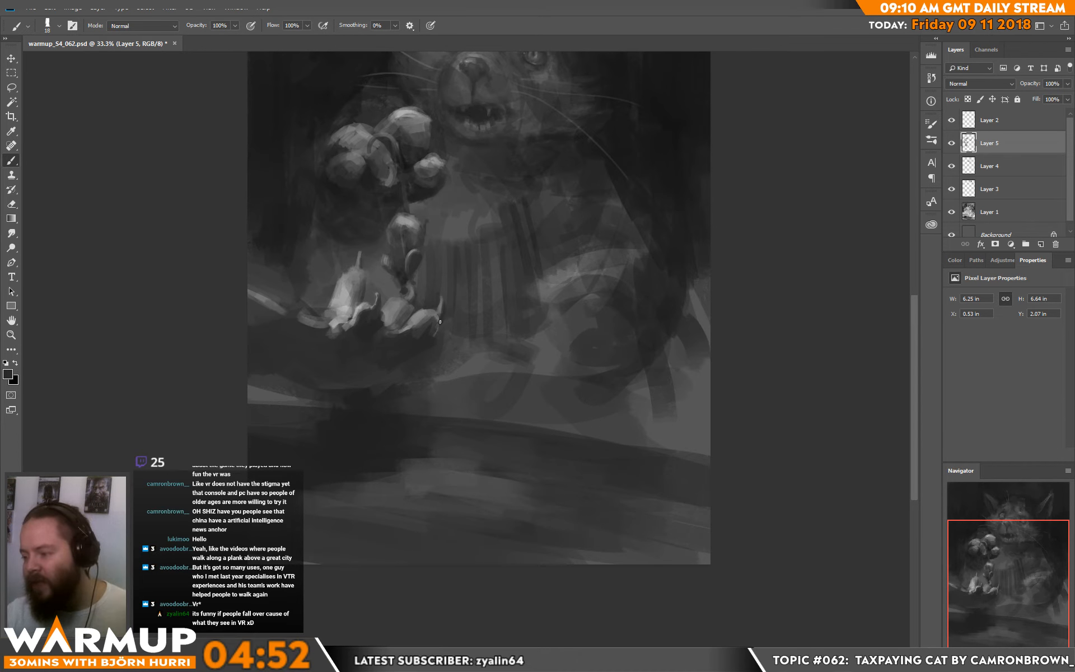
Step: Paint a mid-grey lower edge beneath the right-hand shape and define it with sampled dark and light greys
alt+click(383, 334)
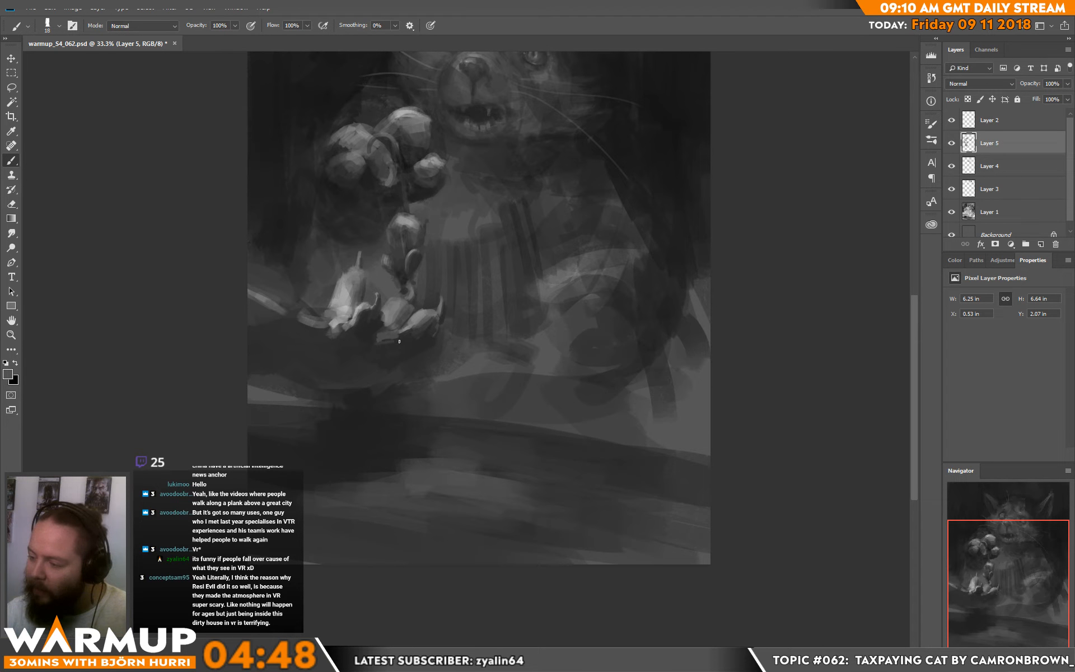
drag(378, 344, 403, 341)
alt+click(398, 375)
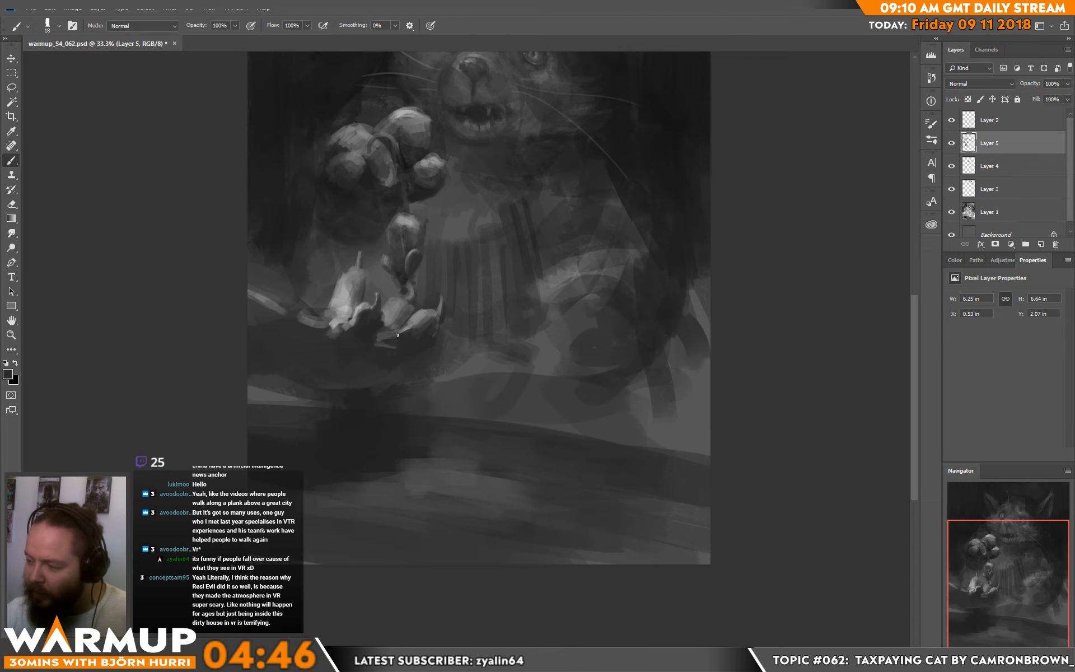
alt+click(414, 321)
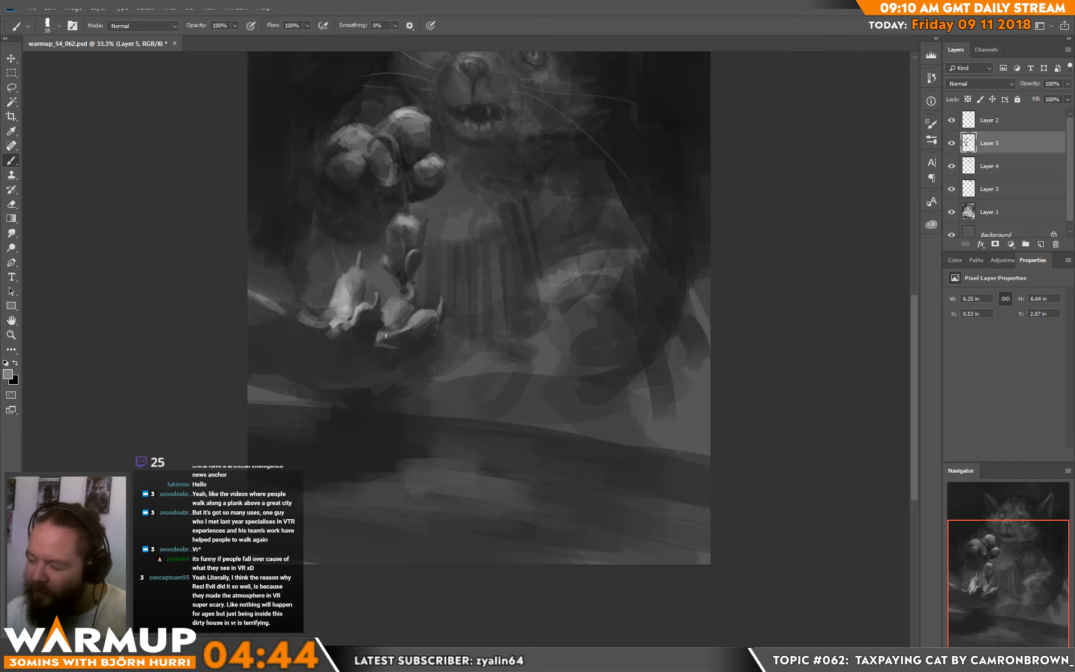
Step: Brighten the thin curl between the shapes and sharpen the plate's left rim with a dark stroke below it
alt+click(381, 312)
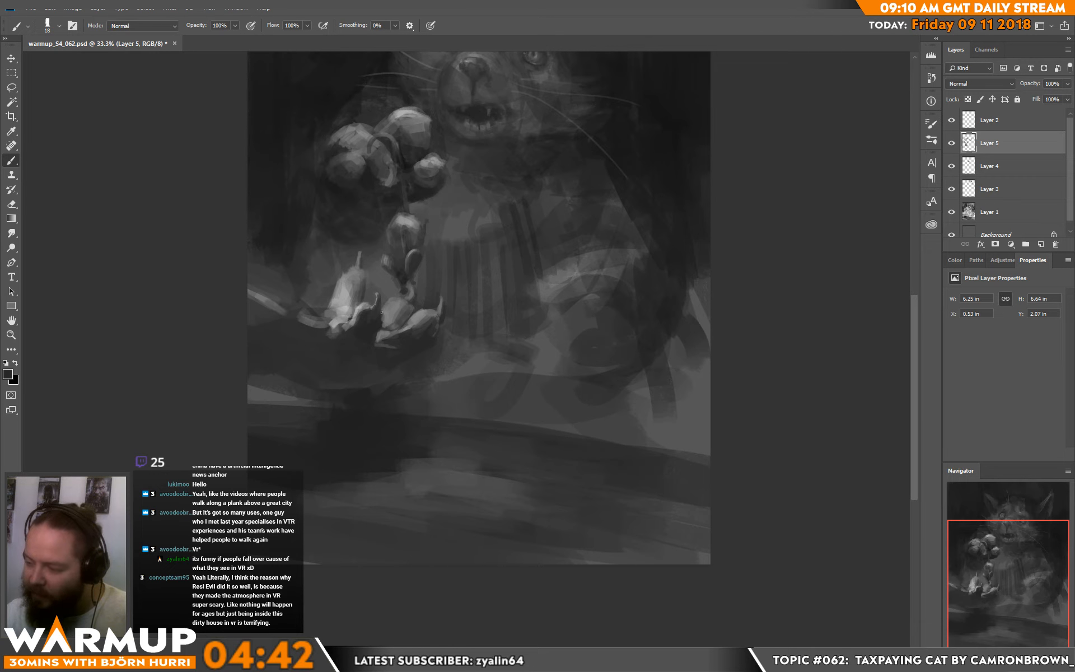
alt+click(370, 305)
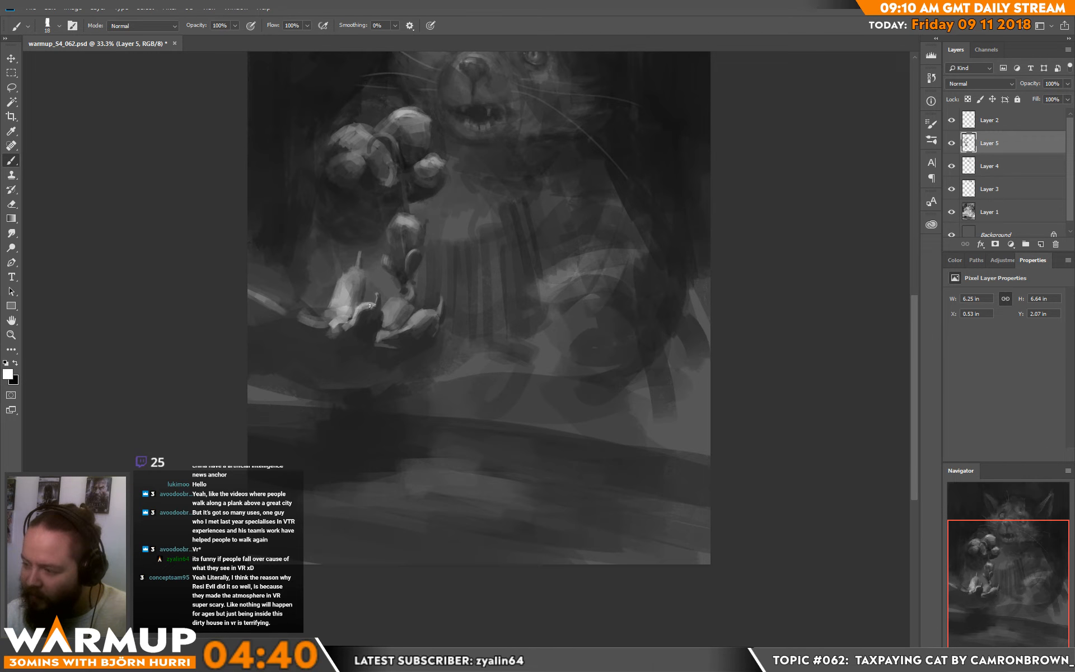
alt+click(376, 303)
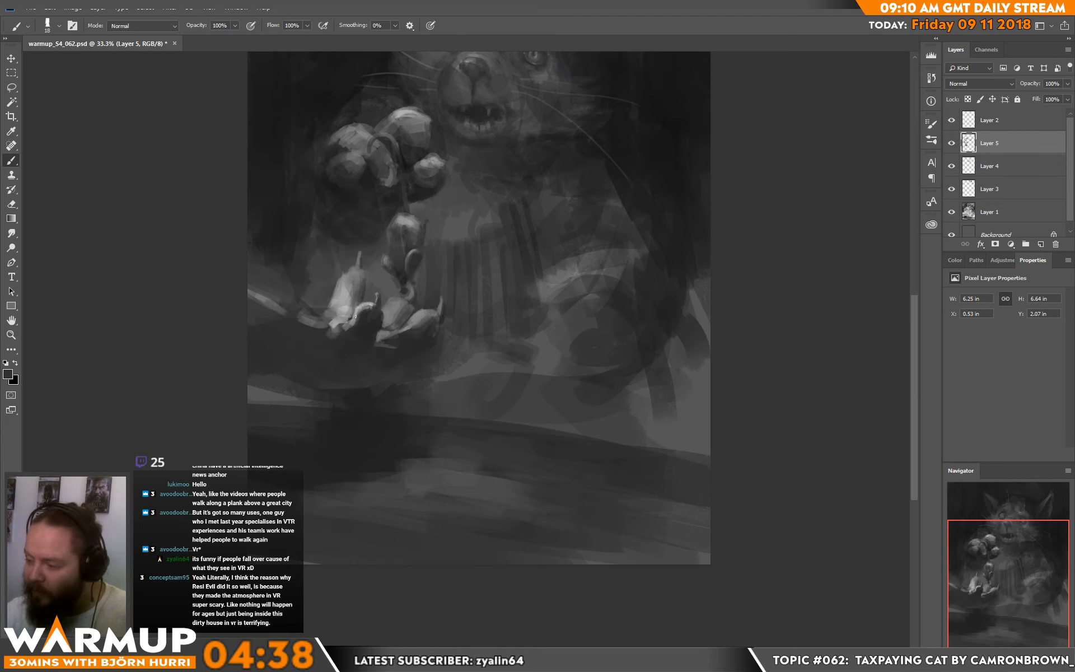
alt+click(327, 329)
mouse_move(317, 328)
mouse_down()
mouse_move(330, 331)
mouse_move(270, 315)
mouse_up()
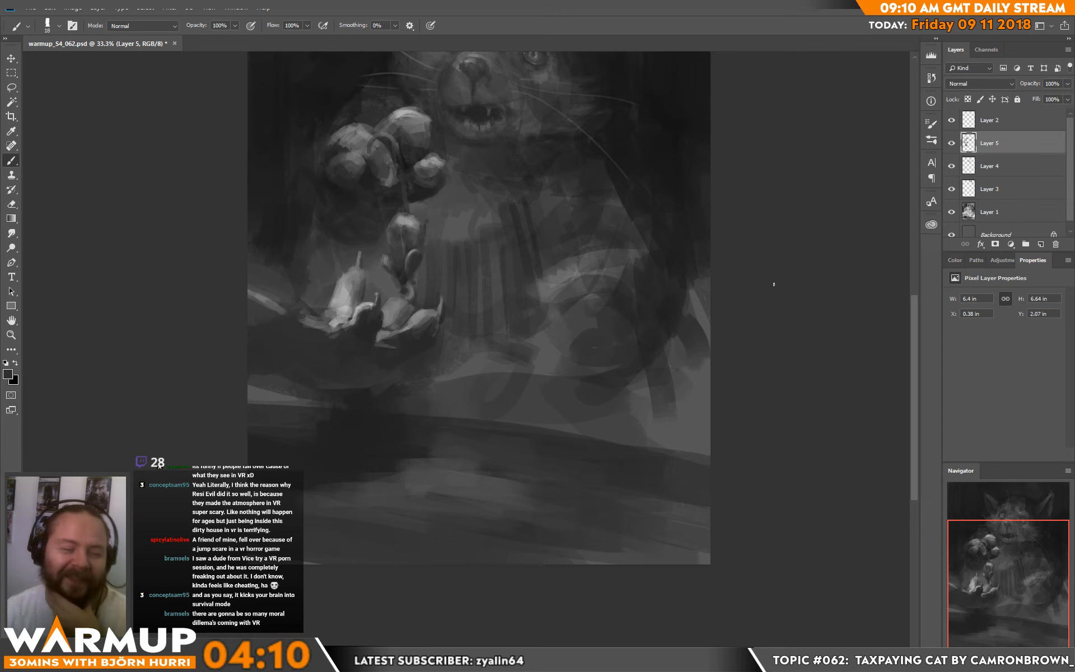
Step: Shade the left shape on the plate with sampled greys to give it more volume
alt+click(348, 272)
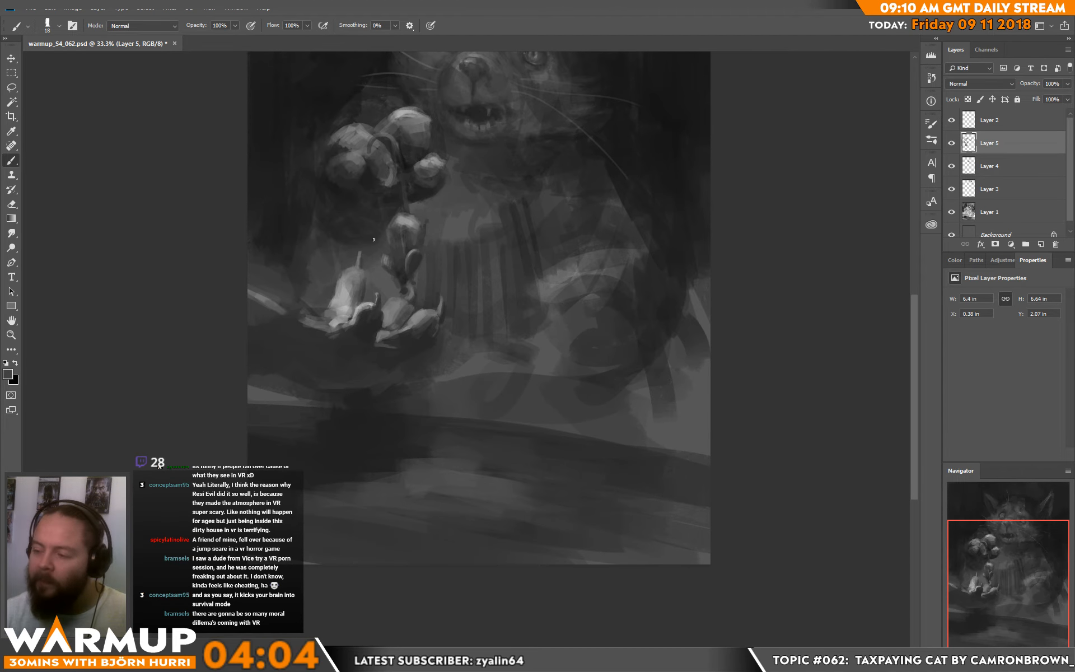
alt+click(356, 320)
alt+click(341, 296)
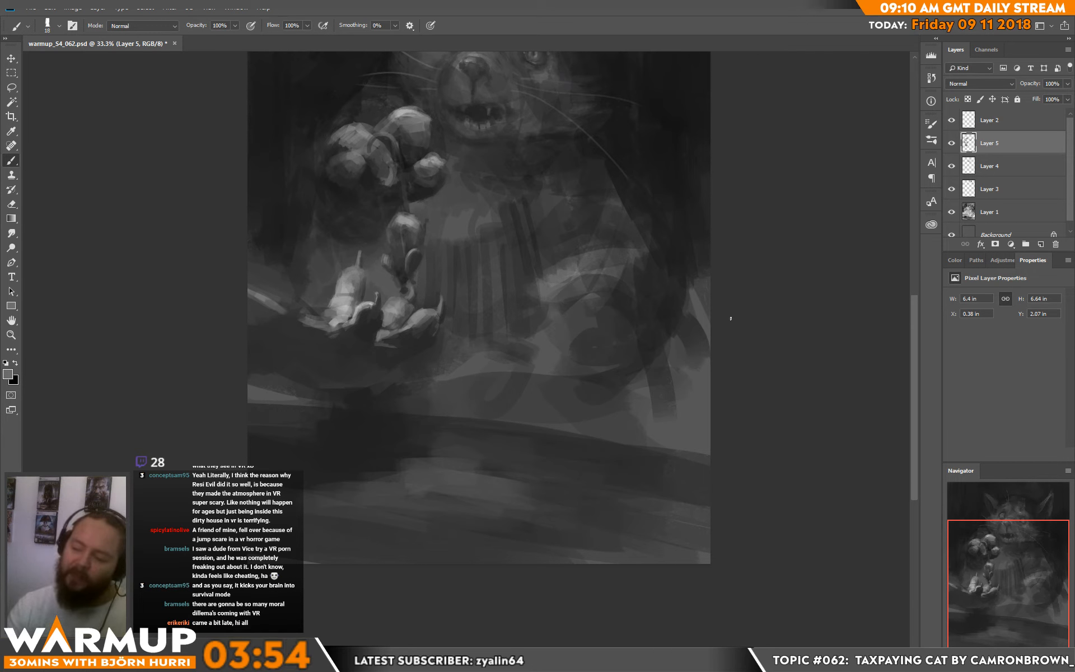
Step: Lighten the plate's left rim with sampled grey and darken the background above it with a larger brush
alt+click(338, 320)
drag(312, 324, 328, 327)
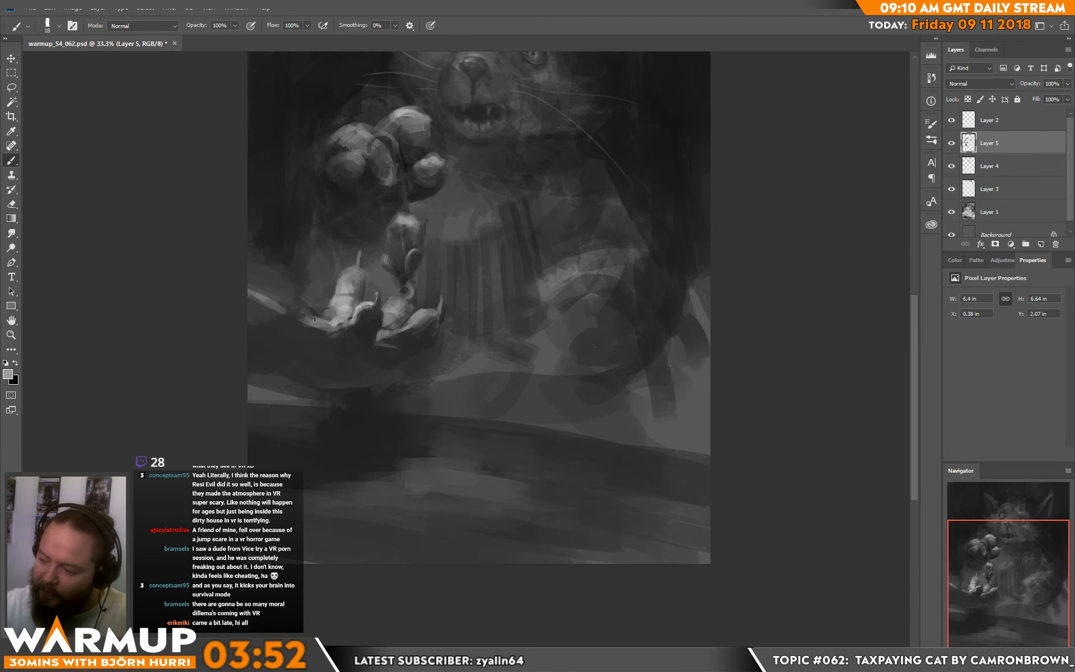
alt+click(300, 312)
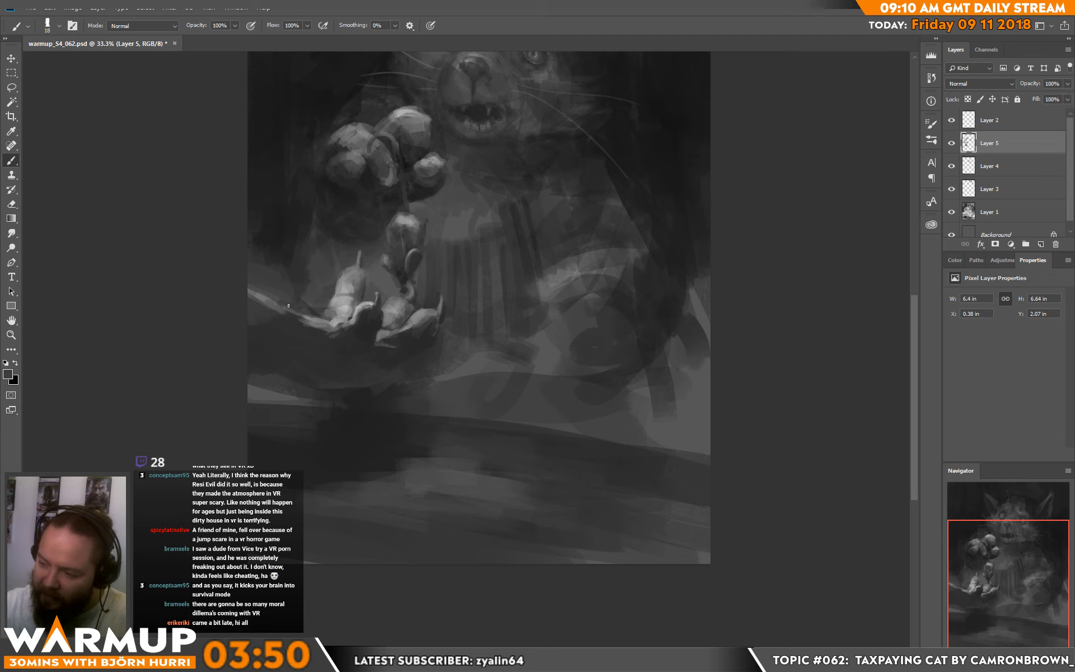
right_click(308, 248)
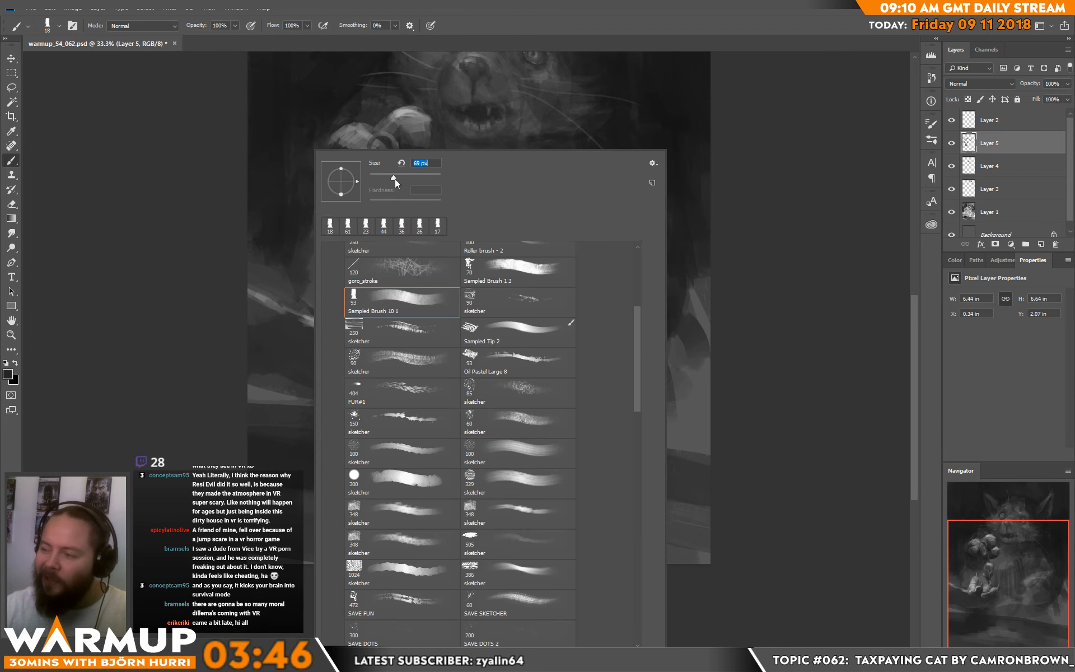
drag(395, 179, 398, 179)
mouse_move(261, 269)
mouse_down()
mouse_move(260, 284)
mouse_move(271, 283)
mouse_up()
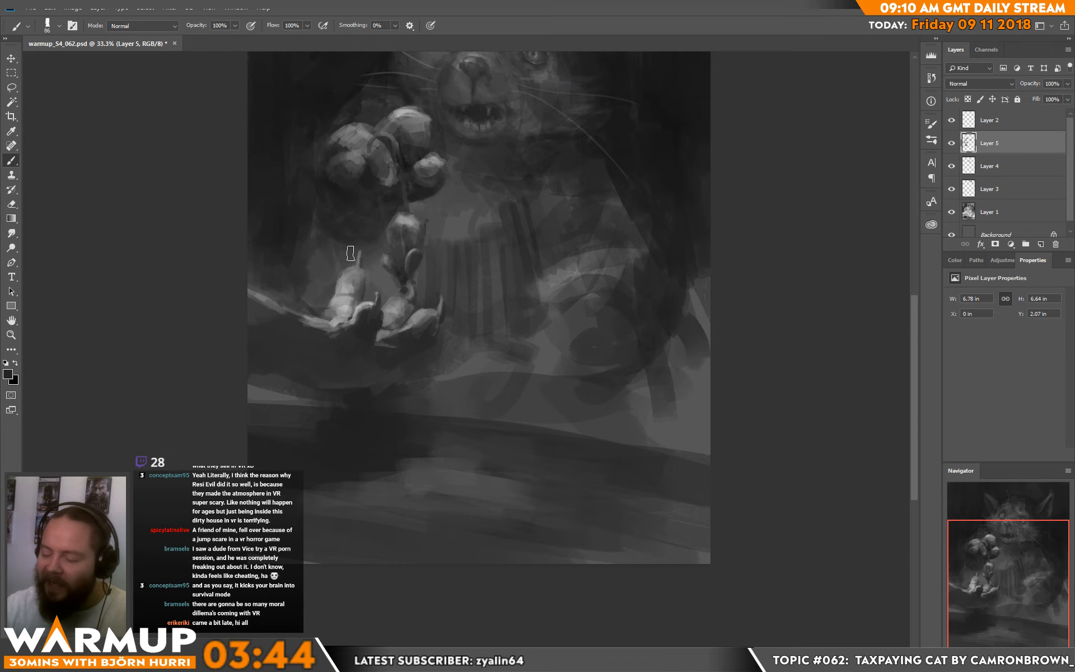
Step: Paint over the dark vertical stripes on the cat's chest with broad sampled grey strokes
drag(689, 351, 637, 420)
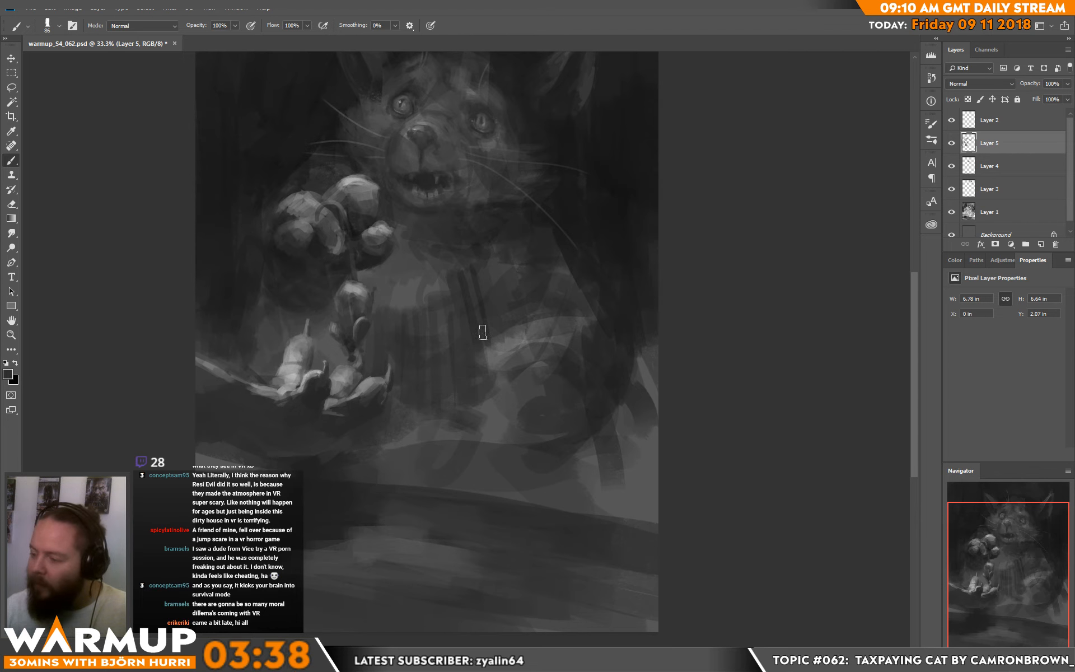
mouse_move(481, 265)
mouse_down()
mouse_move(478, 341)
mouse_move(476, 255)
mouse_move(455, 299)
mouse_move(473, 283)
mouse_up()
alt+click(435, 287)
alt+click(477, 296)
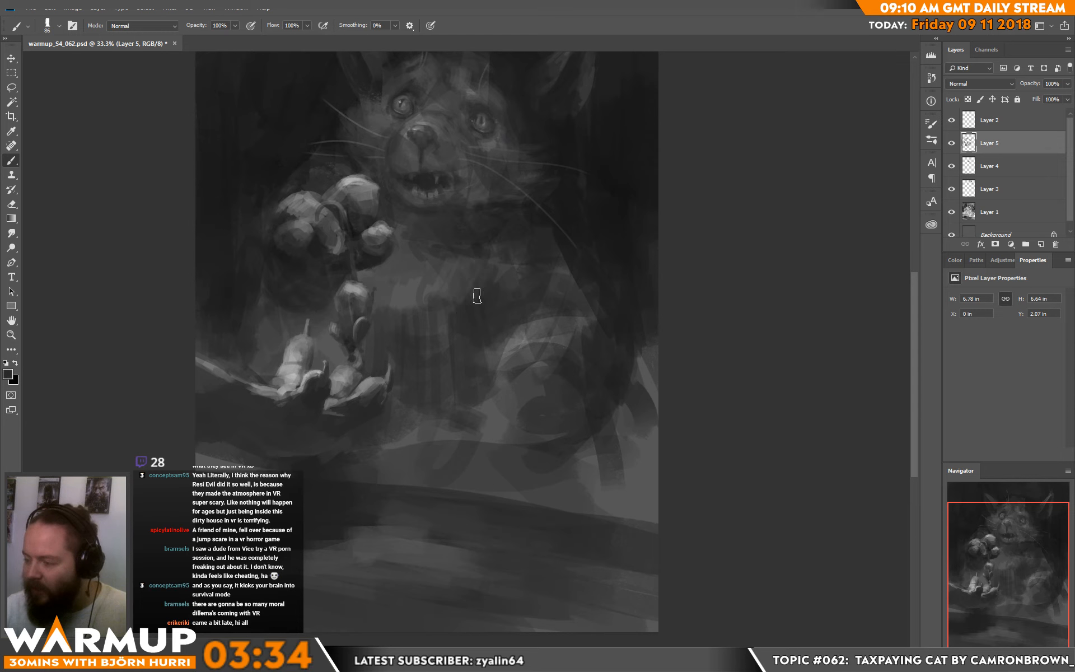
key(d)
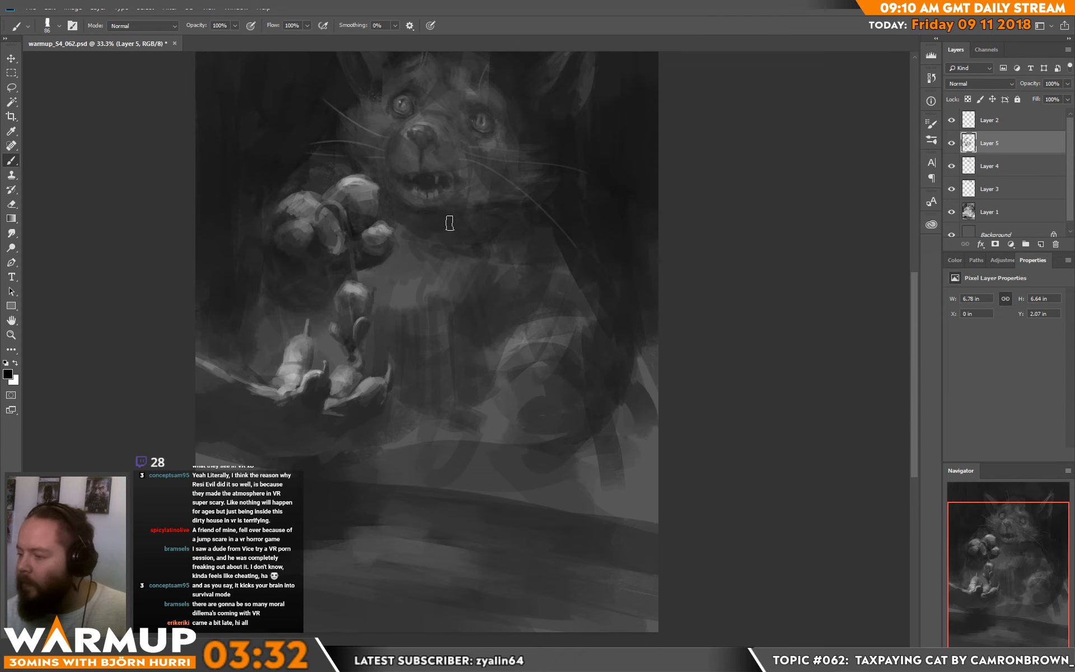
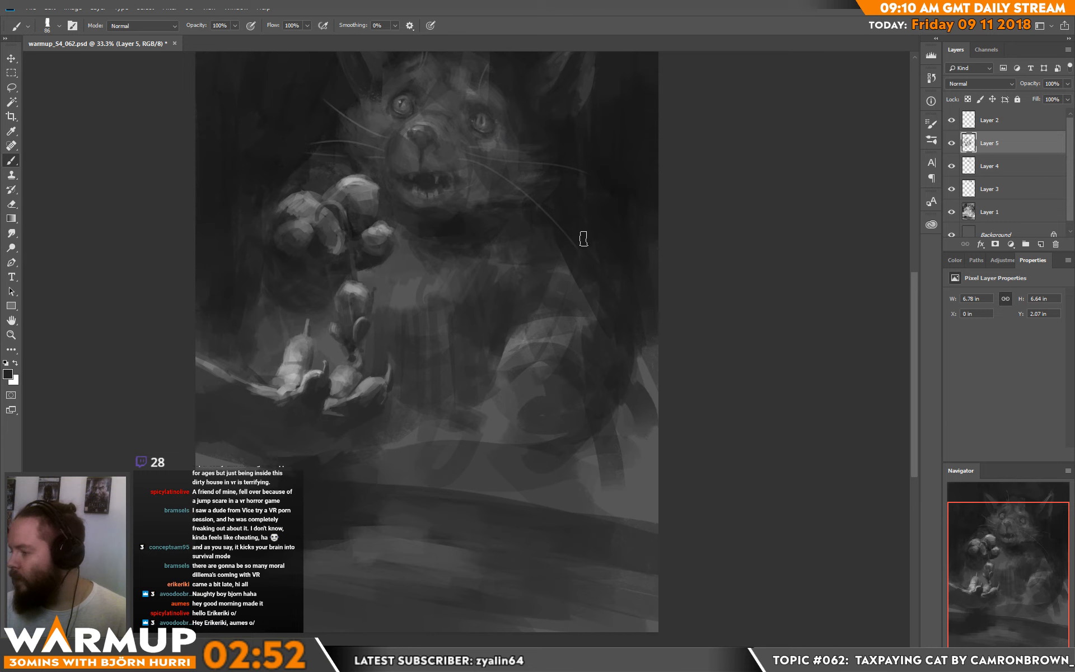
Step: Blend the fur above the cat's resting paw with sampled dark grey and block in two bright toes on the paw
mouse_move(583, 331)
mouse_down()
mouse_move(598, 324)
mouse_move(591, 306)
mouse_up()
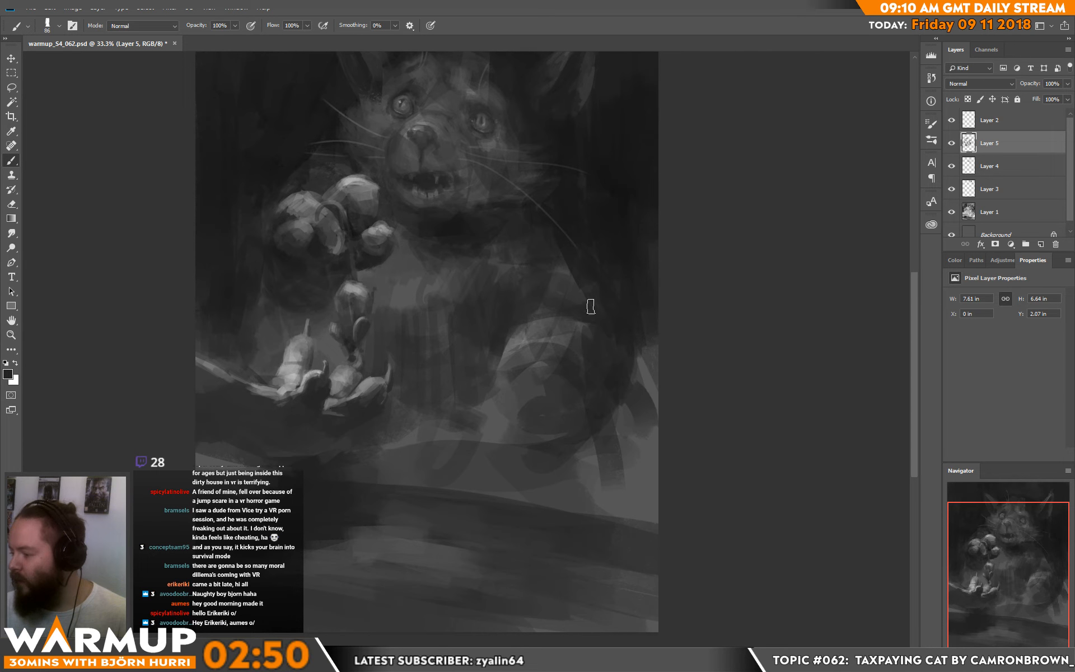
alt+click(575, 276)
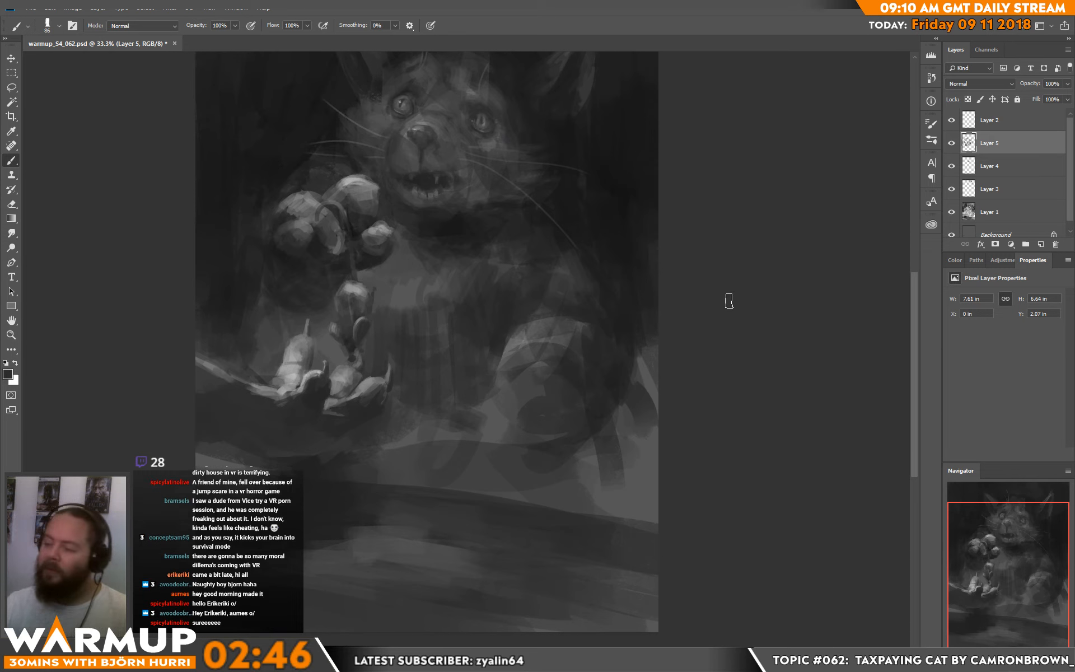
alt+click(523, 336)
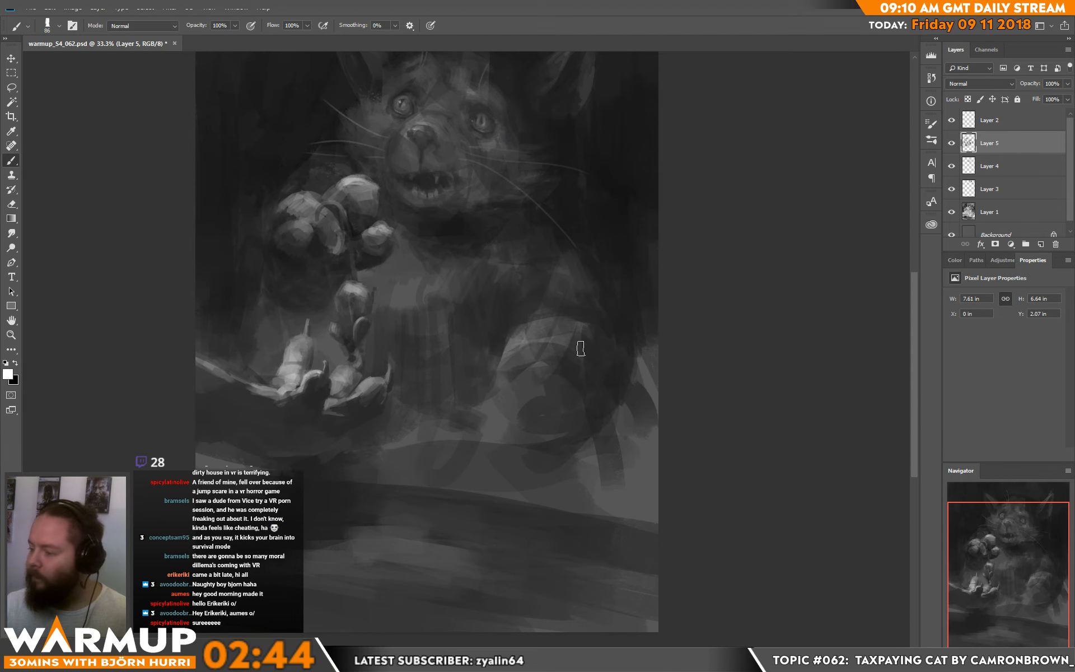
mouse_move(512, 380)
mouse_down()
mouse_move(542, 363)
mouse_move(549, 390)
mouse_move(530, 384)
mouse_move(555, 402)
mouse_move(547, 372)
mouse_move(564, 368)
mouse_move(515, 381)
mouse_move(532, 372)
mouse_move(558, 392)
mouse_move(534, 361)
mouse_move(546, 395)
mouse_move(513, 412)
mouse_up()
alt+click(547, 392)
alt+click(541, 374)
mouse_move(549, 393)
mouse_down()
mouse_move(514, 410)
mouse_move(551, 407)
mouse_up()
alt+click(549, 446)
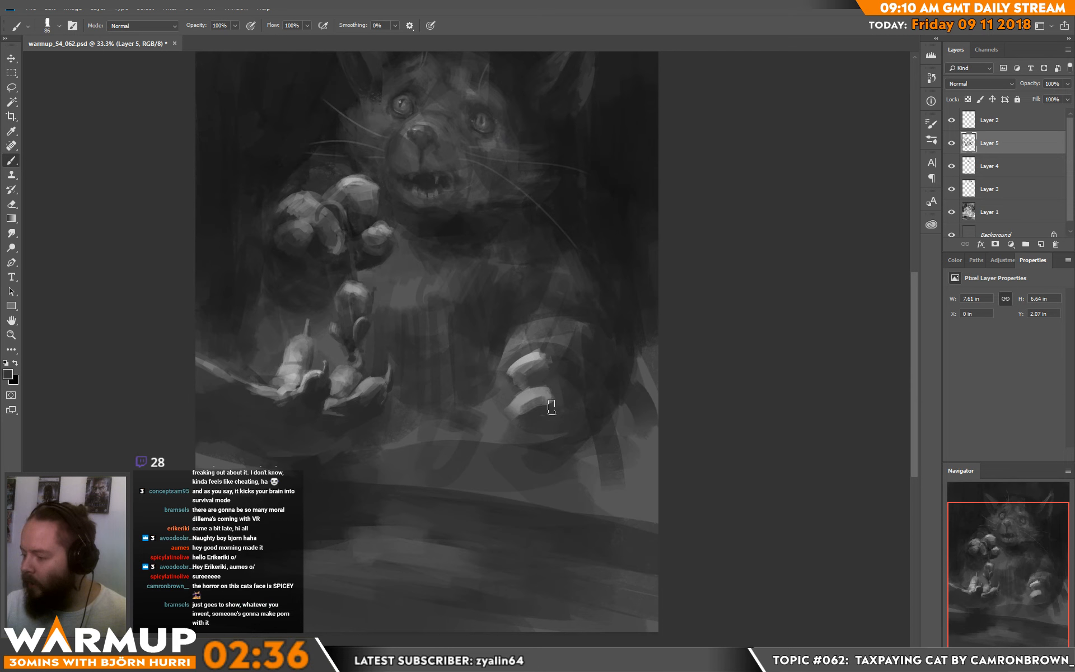
Step: Paint a small rounded form in sampled grey just left of the resting paw's toes
alt+click(539, 397)
drag(506, 441, 506, 435)
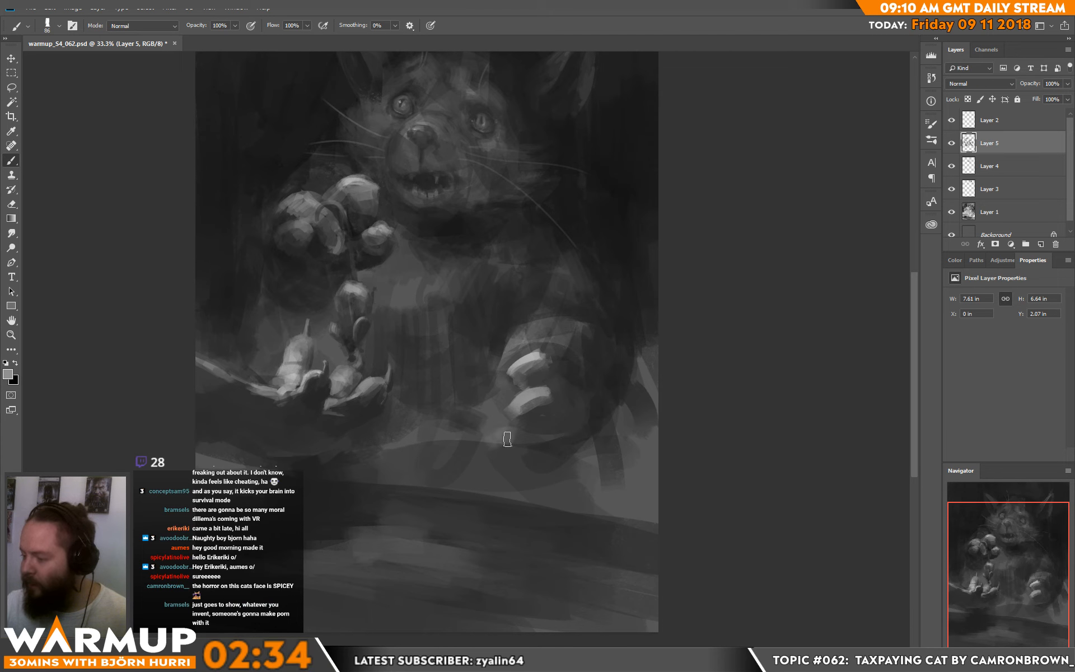
mouse_move(506, 384)
mouse_down()
mouse_move(470, 403)
mouse_move(482, 397)
mouse_move(466, 394)
mouse_move(483, 374)
mouse_move(486, 413)
mouse_up()
alt+click(481, 406)
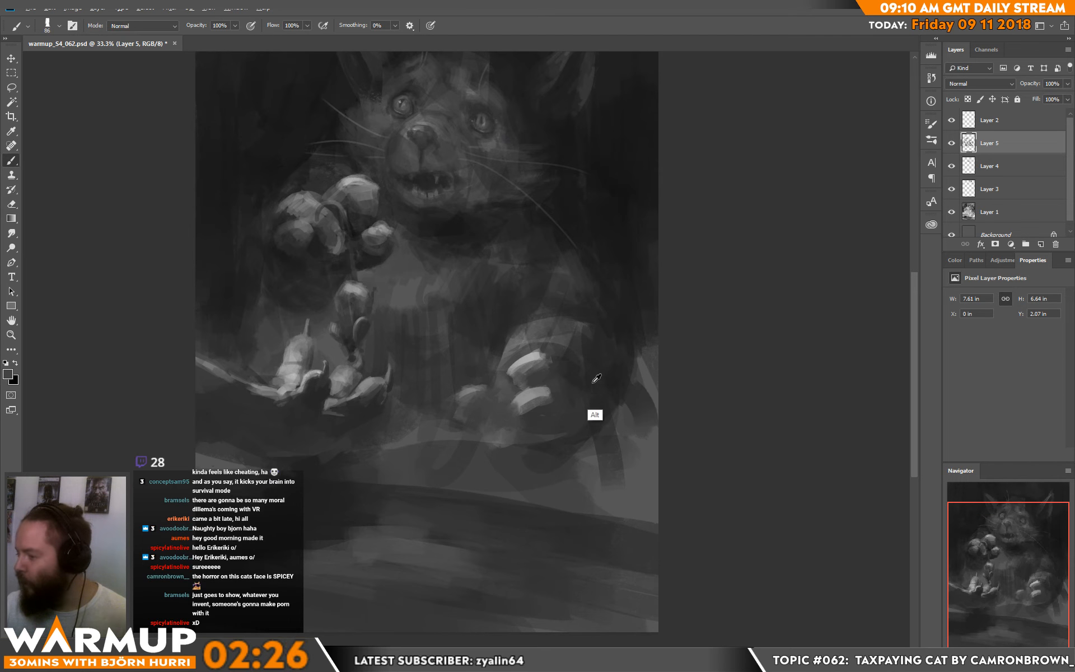
Step: Darken the underside of the resting paw with sampled greys and soften its upper toe highlight
alt+click(601, 412)
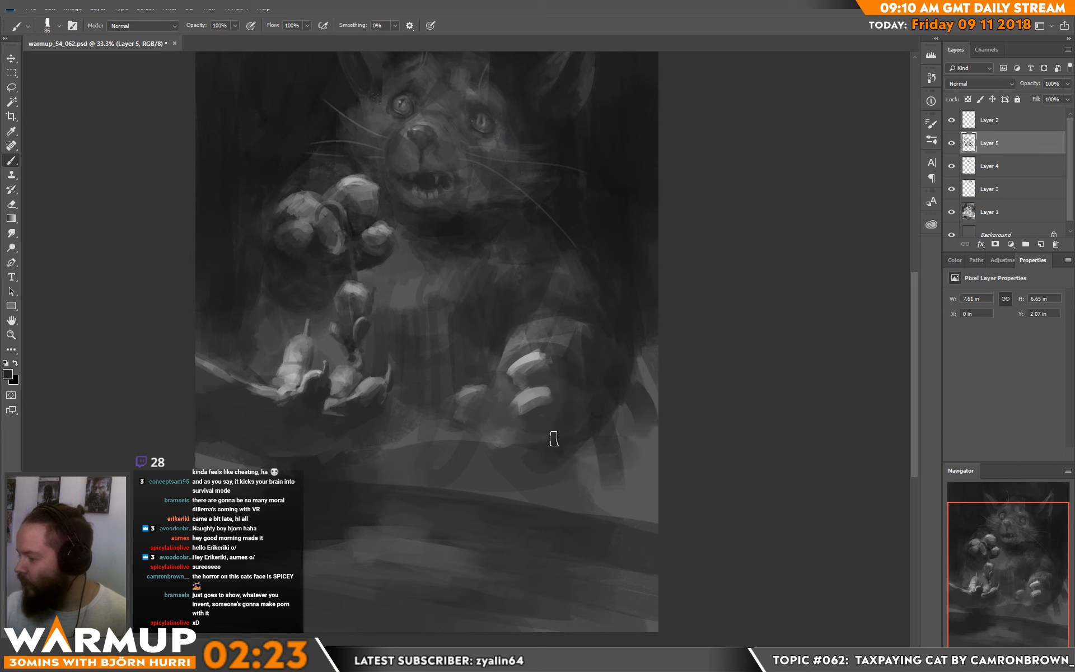
mouse_move(558, 449)
mouse_down()
mouse_move(502, 453)
mouse_move(551, 450)
mouse_up()
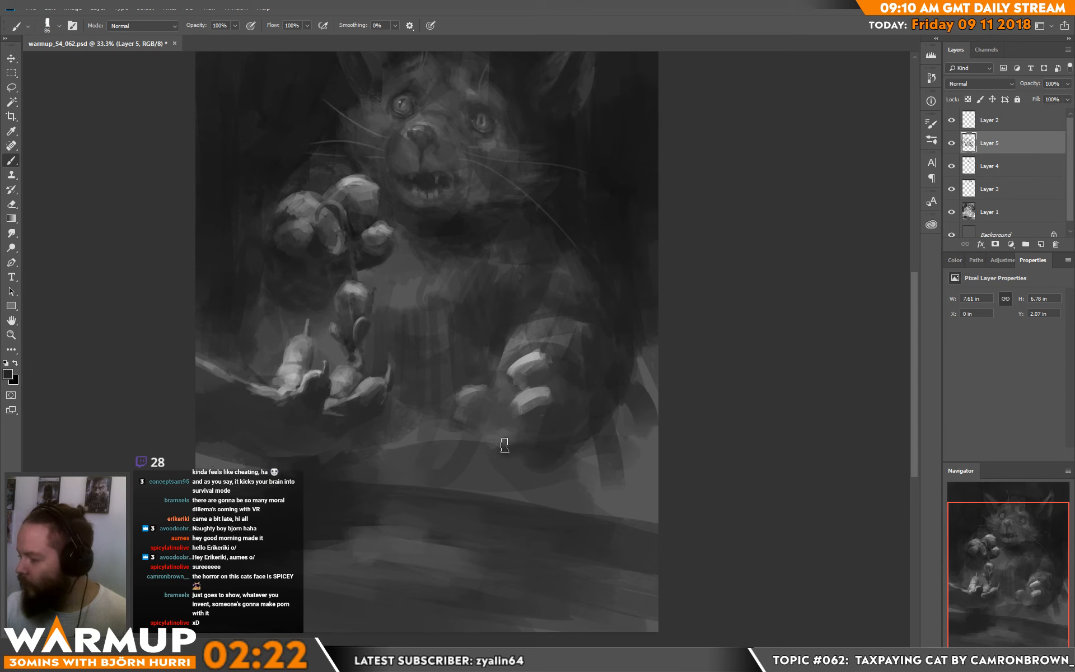
alt+click(506, 437)
alt+click(556, 435)
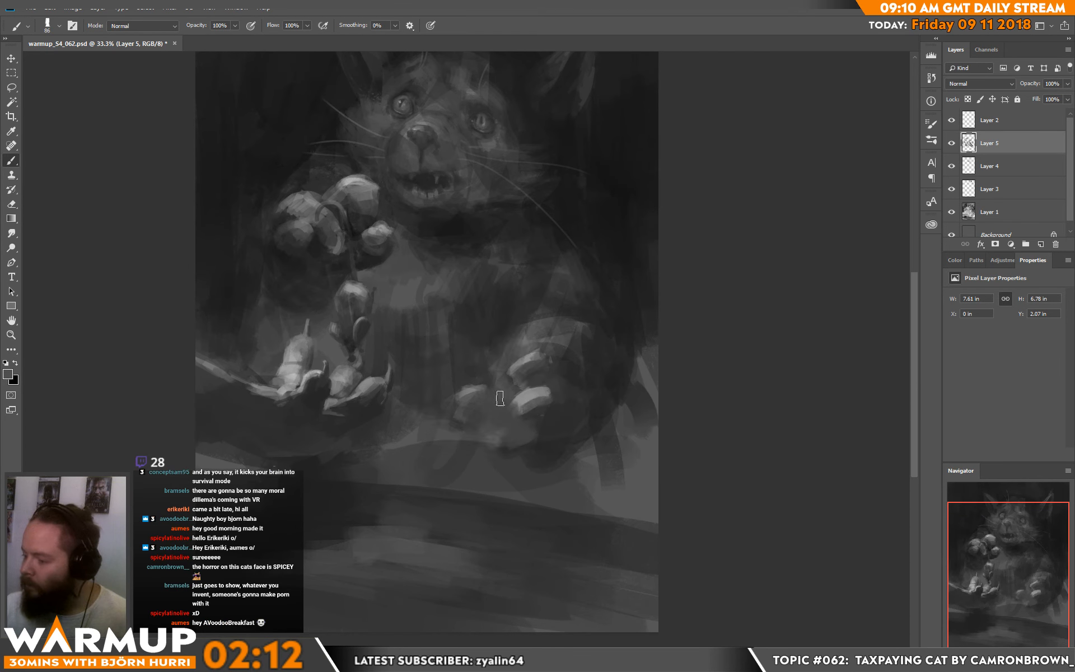
Step: Brighten the small form beside the resting paw and blend it toward the toes with sampled greys
alt+click(523, 397)
mouse_move(489, 396)
mouse_down()
mouse_move(507, 399)
mouse_move(496, 425)
mouse_move(486, 410)
mouse_up()
alt+click(502, 410)
alt+click(480, 409)
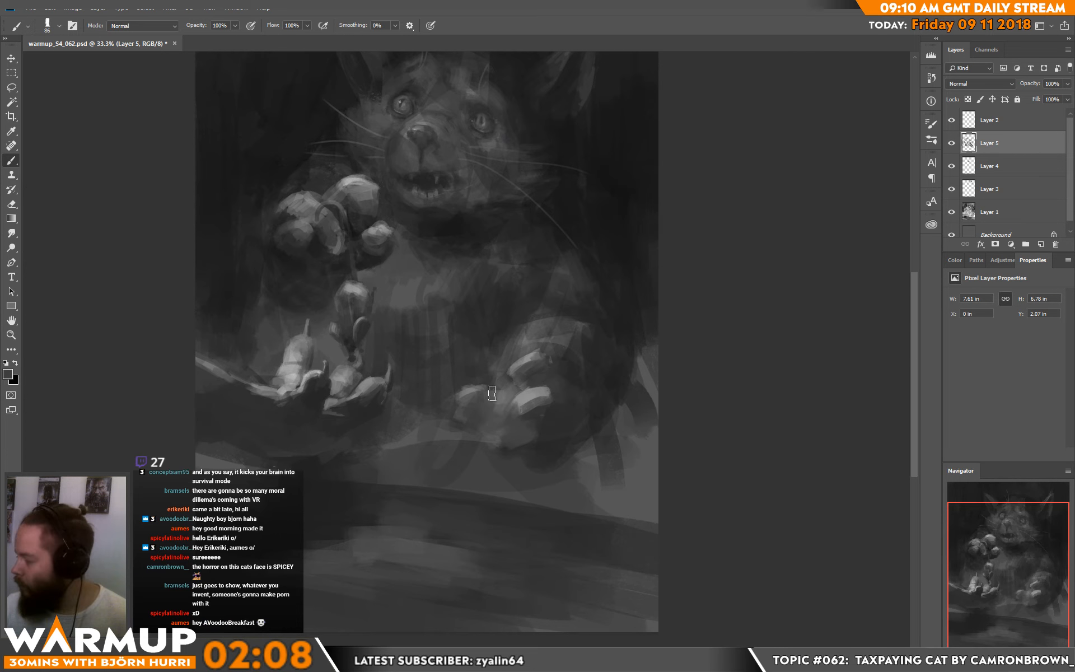
alt+click(537, 415)
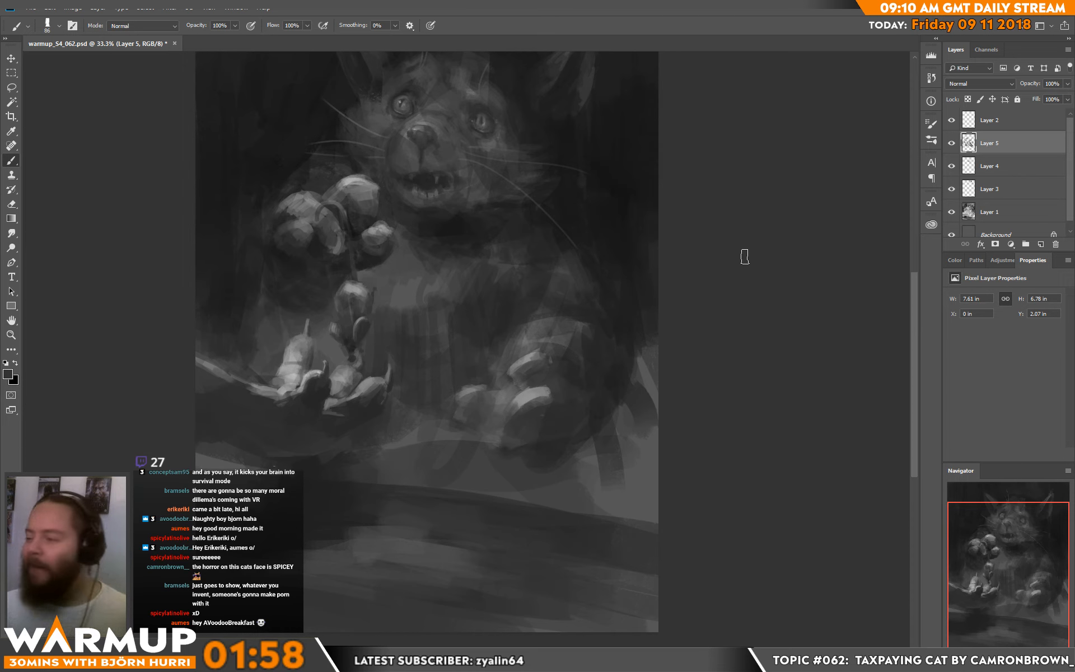
Step: Reshape the resting paw's toes into rounder volumes with light patches on the upper, middle and lower toes
drag(698, 287, 689, 338)
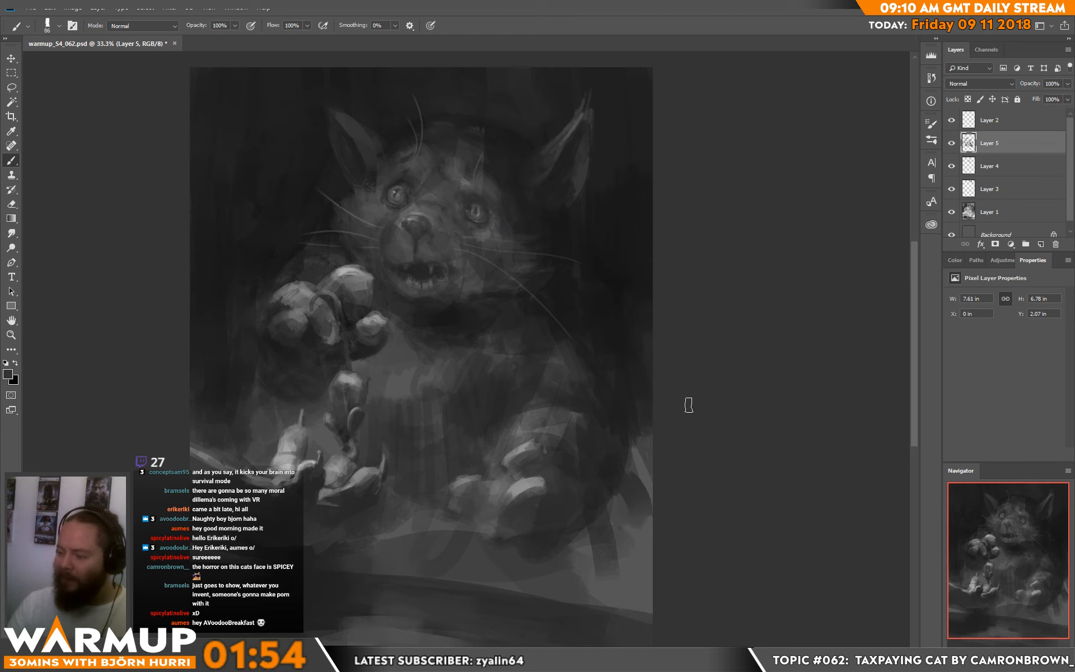
alt+click(533, 433)
mouse_move(532, 438)
mouse_down()
mouse_move(501, 468)
mouse_move(535, 461)
mouse_move(531, 453)
mouse_move(570, 471)
mouse_move(530, 483)
mouse_move(560, 505)
mouse_move(523, 523)
mouse_up()
alt+click(529, 486)
alt+click(515, 479)
alt+click(543, 515)
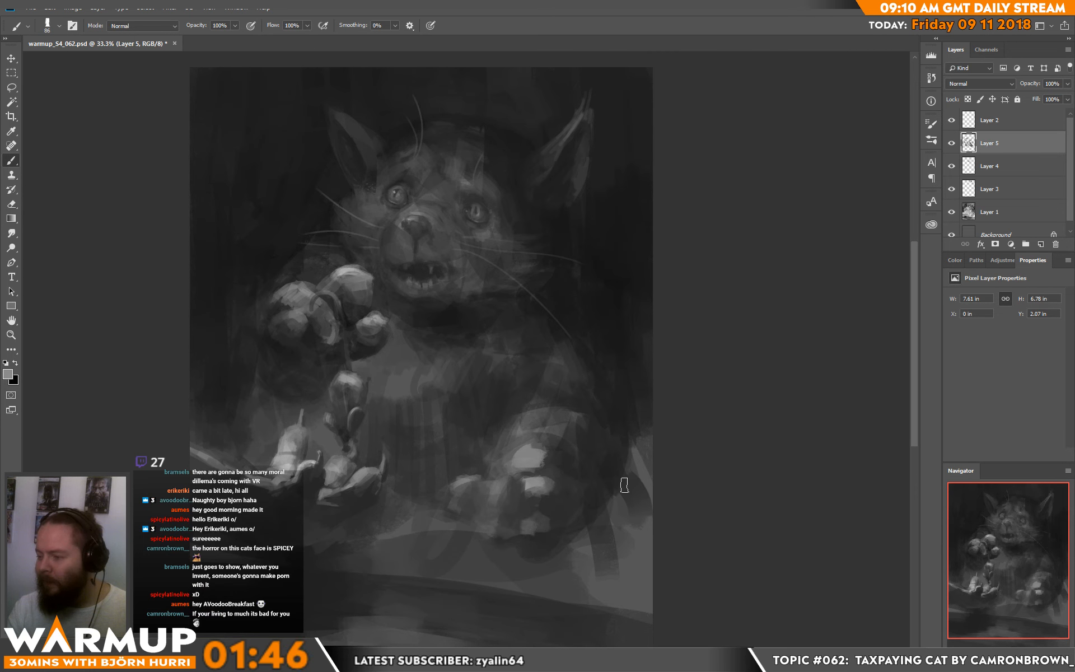
Step: Extend the small form beside the resting paw into a thin pointed tip with a 44 px brush
drag(455, 486, 466, 484)
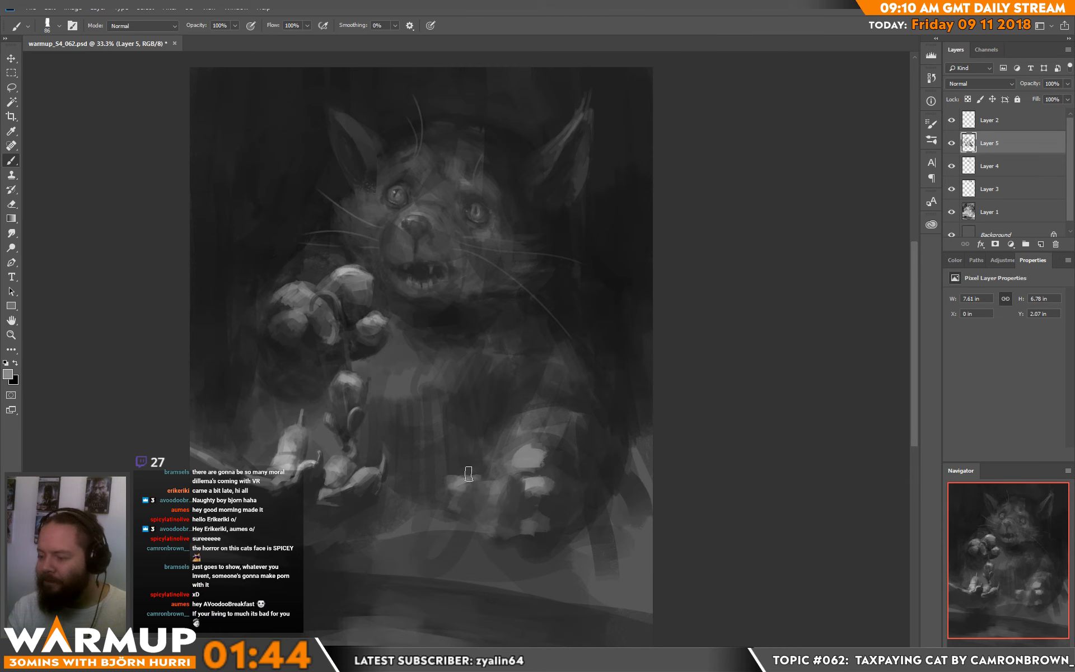
right_click(477, 469)
click(552, 177)
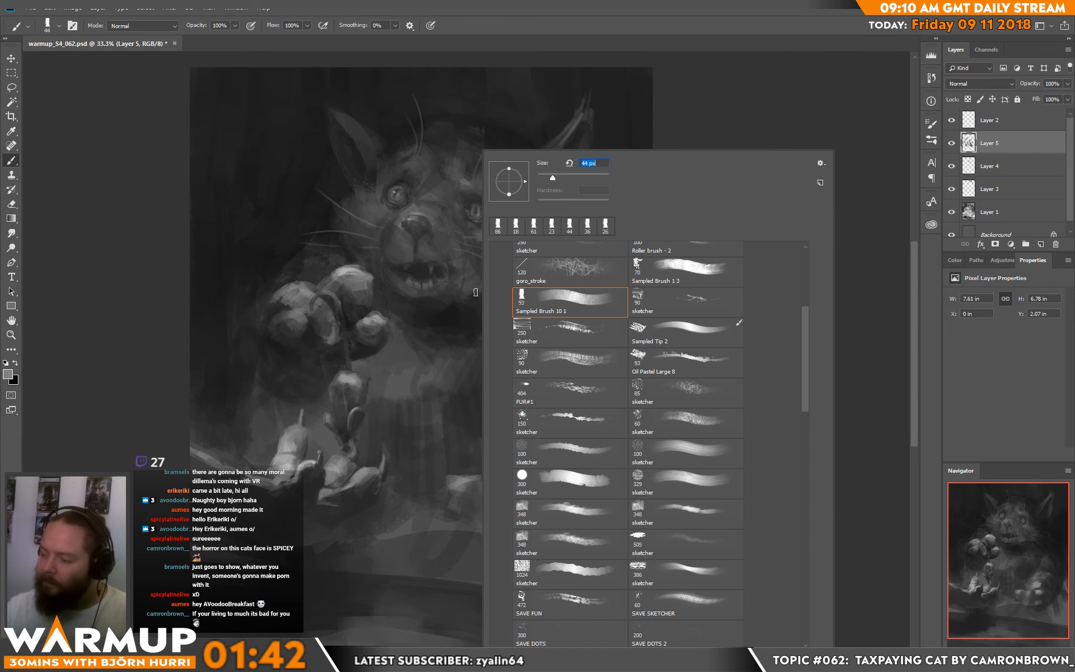
click(441, 479)
alt+click(446, 475)
drag(442, 474, 438, 462)
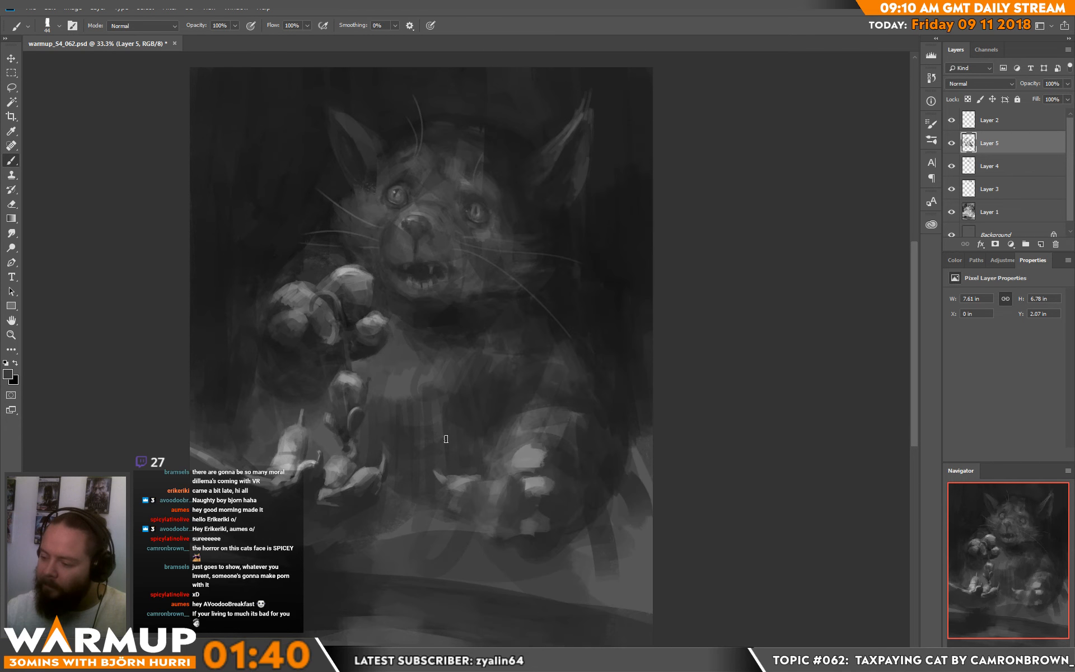
Step: Refine the highlights on the resting paw's toes with sampled light grey
alt+click(536, 458)
mouse_move(516, 462)
mouse_down()
mouse_move(494, 473)
mouse_move(536, 473)
mouse_move(518, 494)
mouse_move(522, 524)
mouse_up()
alt+click(500, 458)
alt+click(532, 490)
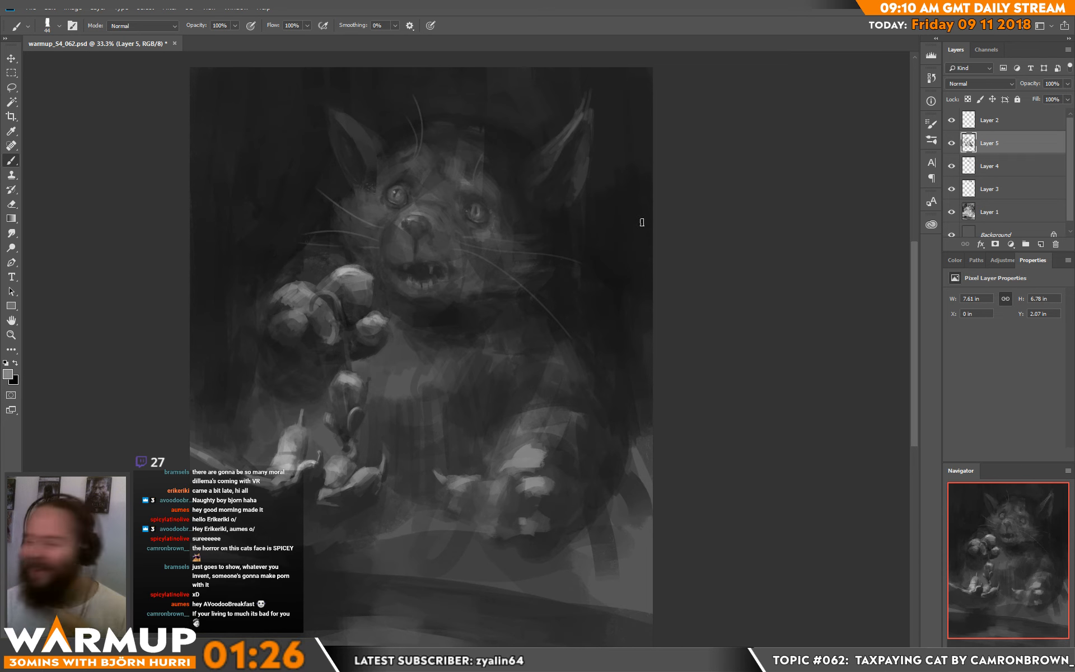
Step: Add a new layer above Layer 2 and set its blend mode to Overlay
click(991, 126)
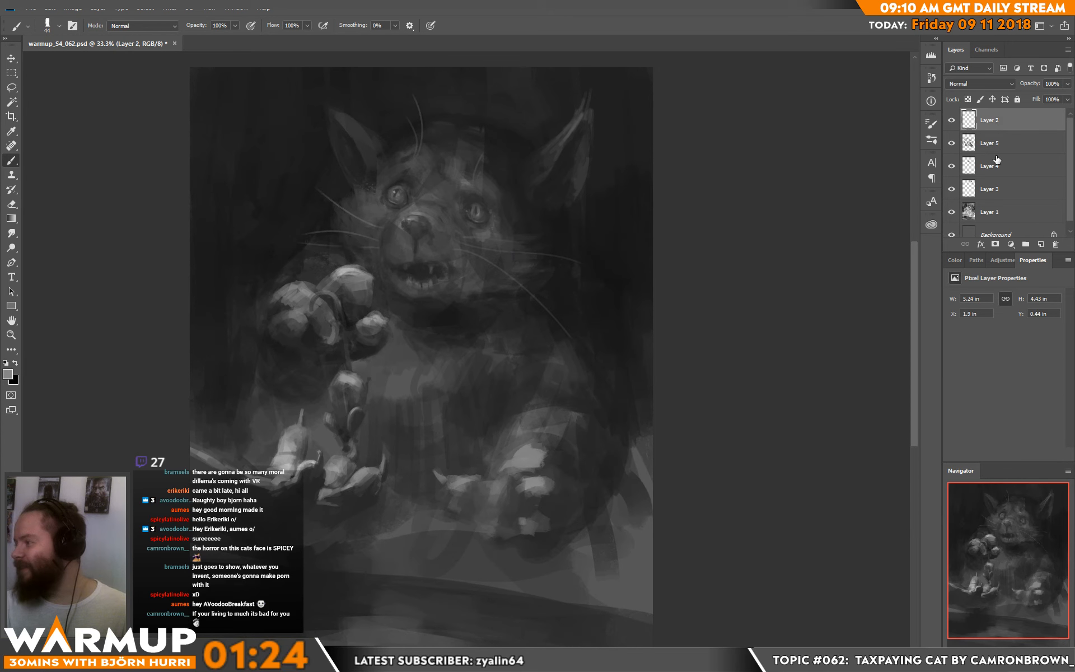
click(1041, 244)
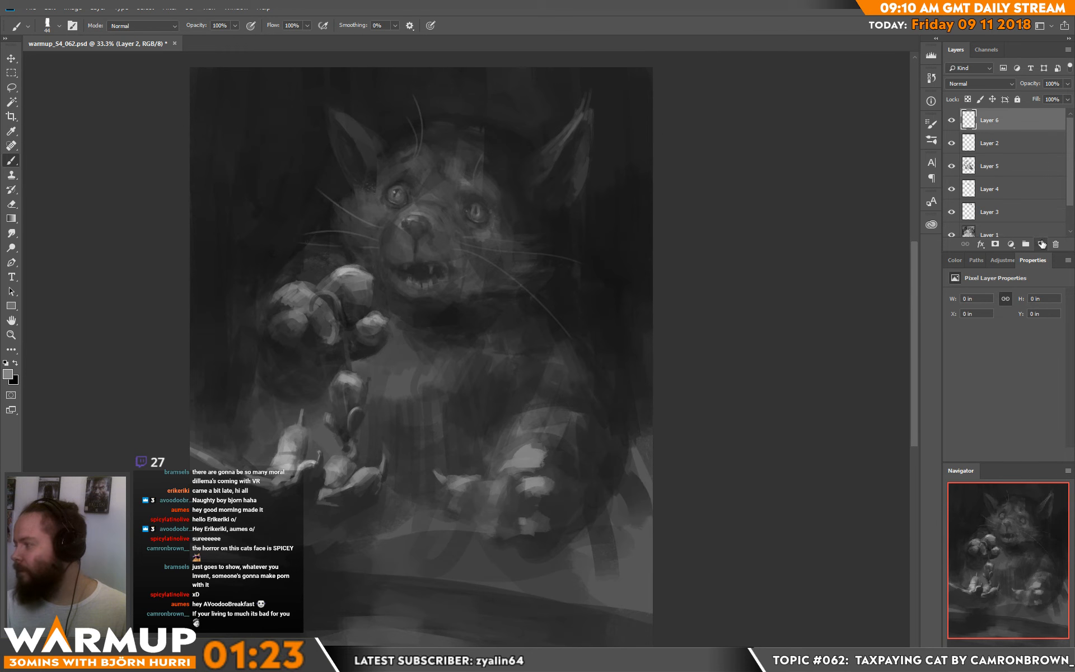
click(980, 83)
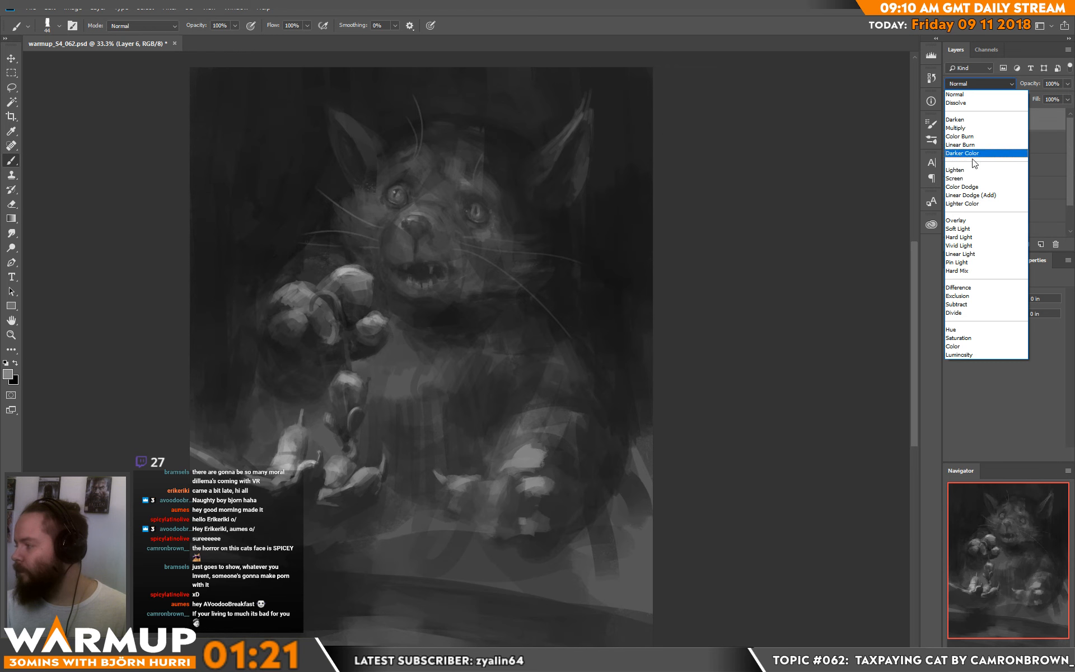
click(964, 222)
Step: Brighten the cat's face, nose and mouth with white strokes of the soft round sketcher brush at 100 px
right_click(453, 221)
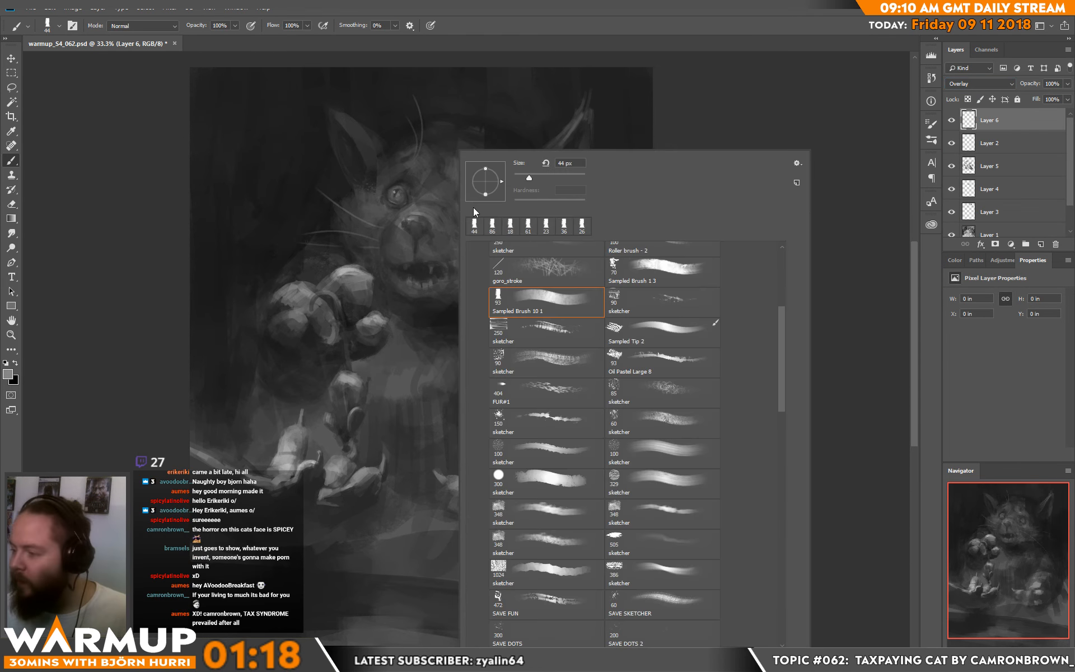
drag(776, 329, 780, 254)
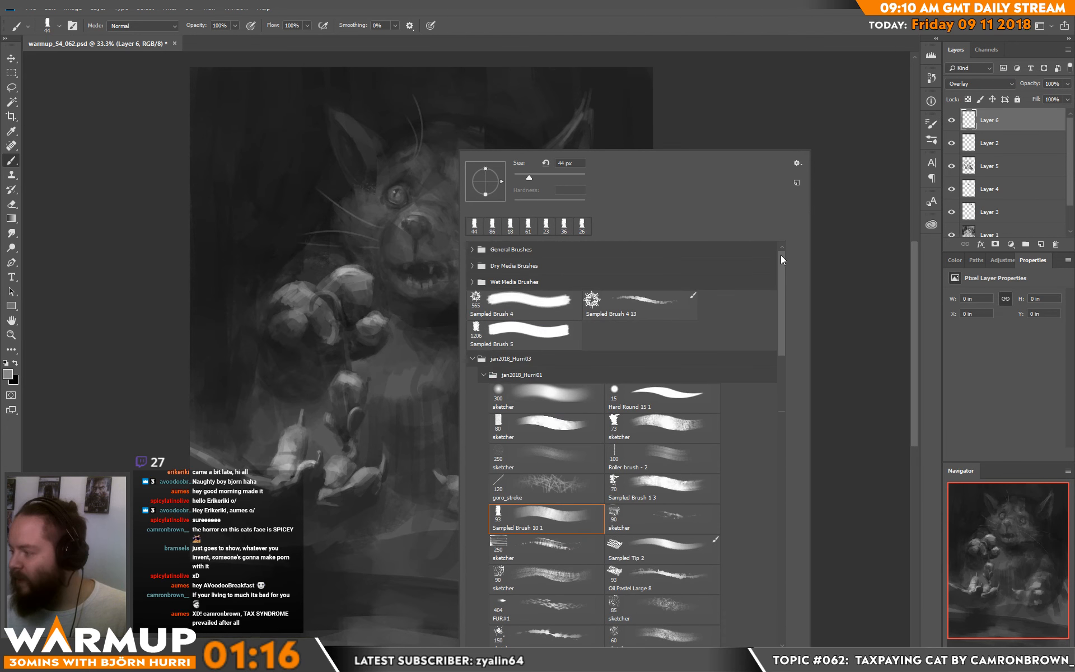
click(586, 407)
mouse_move(382, 216)
mouse_down()
mouse_move(423, 214)
mouse_move(420, 206)
mouse_move(402, 216)
mouse_move(391, 201)
mouse_move(407, 188)
mouse_move(428, 208)
mouse_move(441, 198)
mouse_move(430, 189)
mouse_move(456, 170)
mouse_move(507, 192)
mouse_move(498, 252)
mouse_move(479, 244)
mouse_move(494, 251)
mouse_move(554, 232)
mouse_move(479, 245)
mouse_up()
right_click(479, 244)
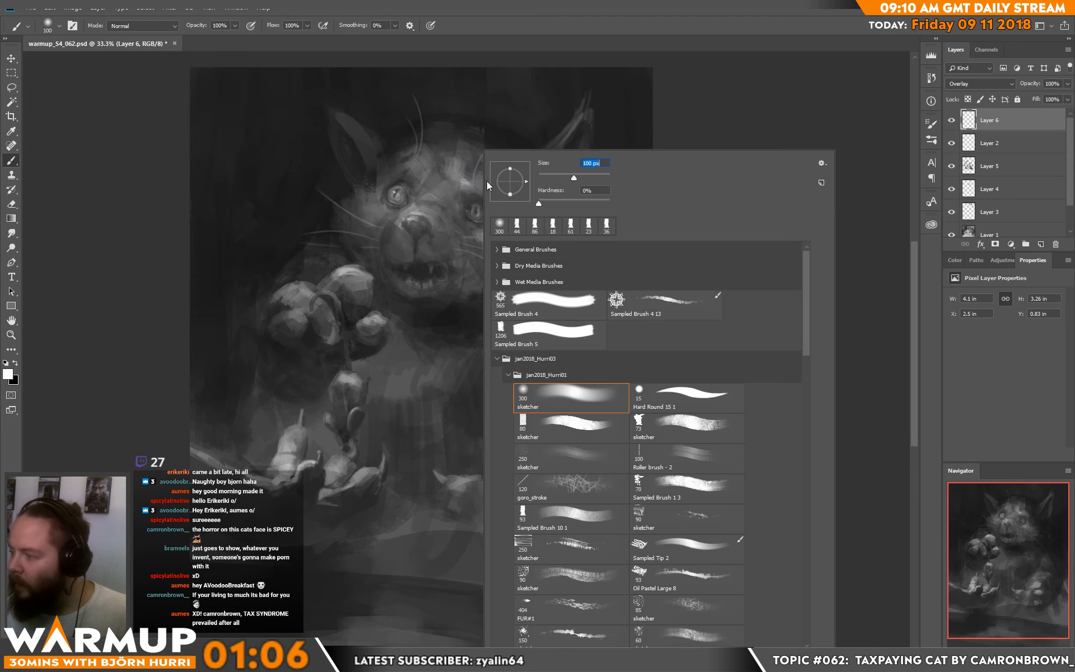
click(394, 229)
mouse_move(393, 229)
mouse_down()
mouse_move(443, 227)
mouse_move(414, 210)
mouse_move(430, 219)
mouse_move(389, 233)
mouse_move(411, 220)
mouse_move(440, 238)
mouse_move(401, 229)
mouse_move(389, 238)
mouse_move(428, 217)
mouse_up()
drag(414, 292, 414, 287)
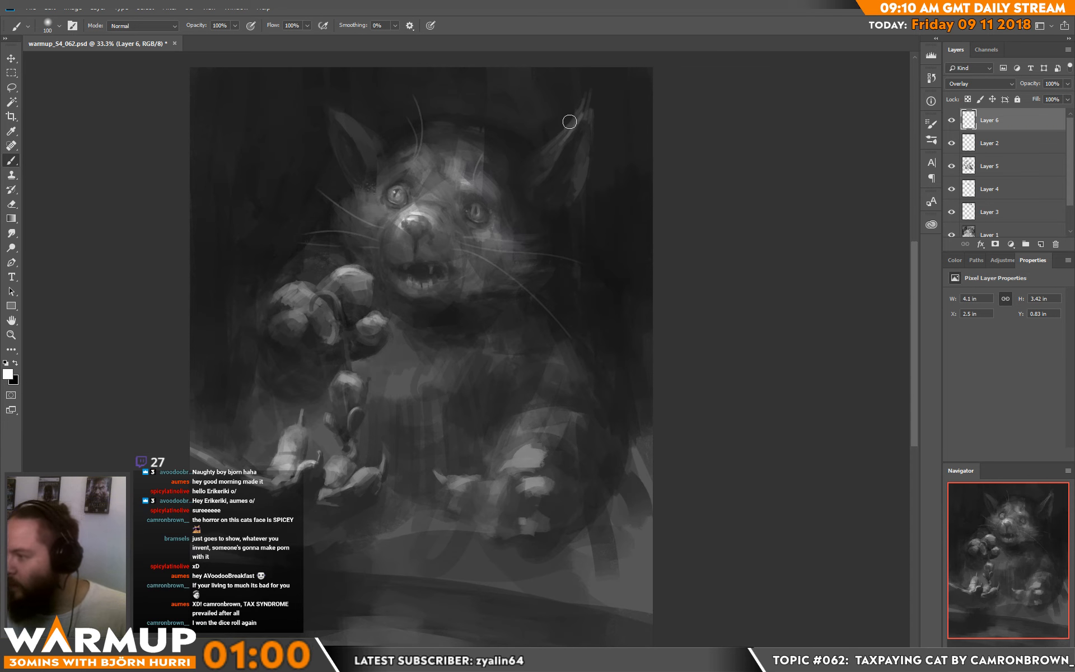
Step: Brighten the inner edges of both of the cat's ears with soft white Overlay strokes
drag(571, 115, 571, 126)
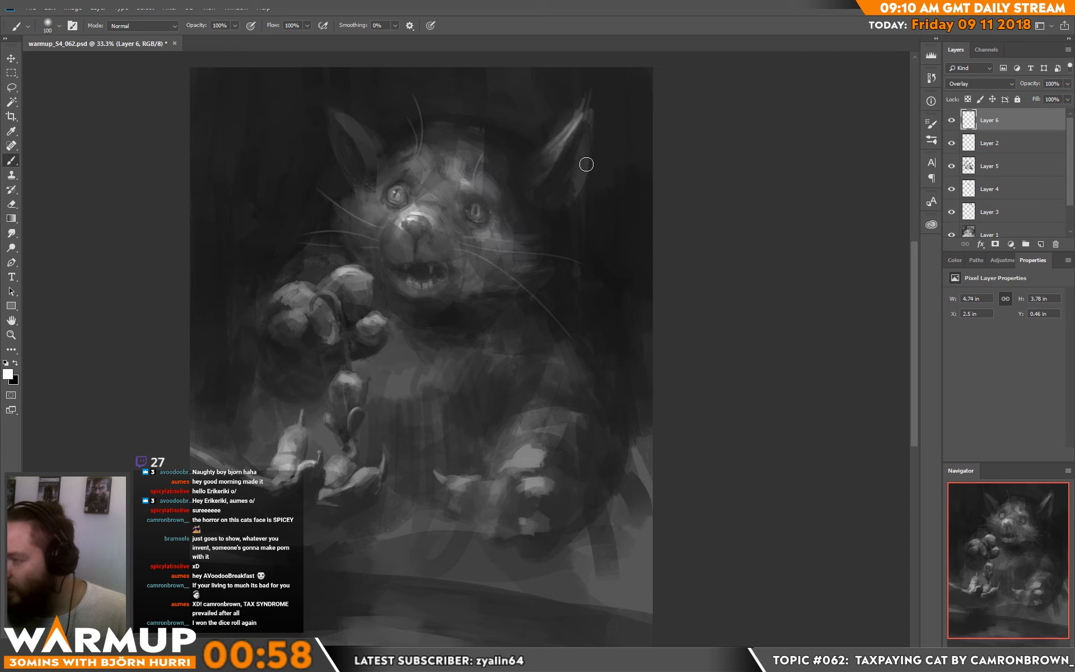
drag(586, 165, 597, 146)
mouse_move(357, 126)
mouse_down()
mouse_move(387, 156)
mouse_move(342, 110)
mouse_up()
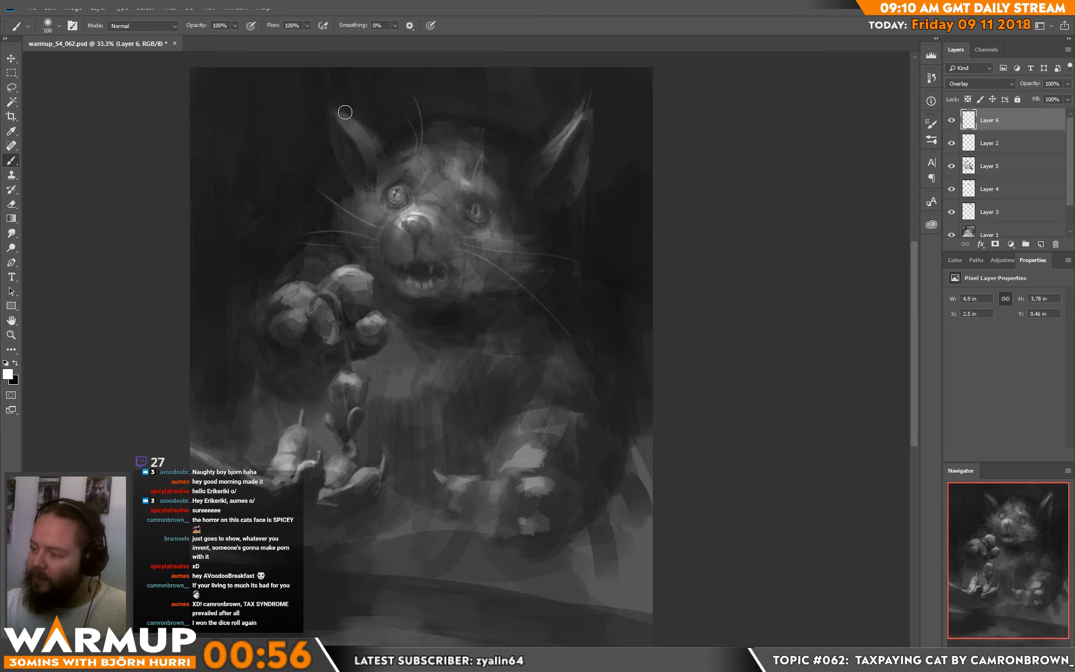
key(e)
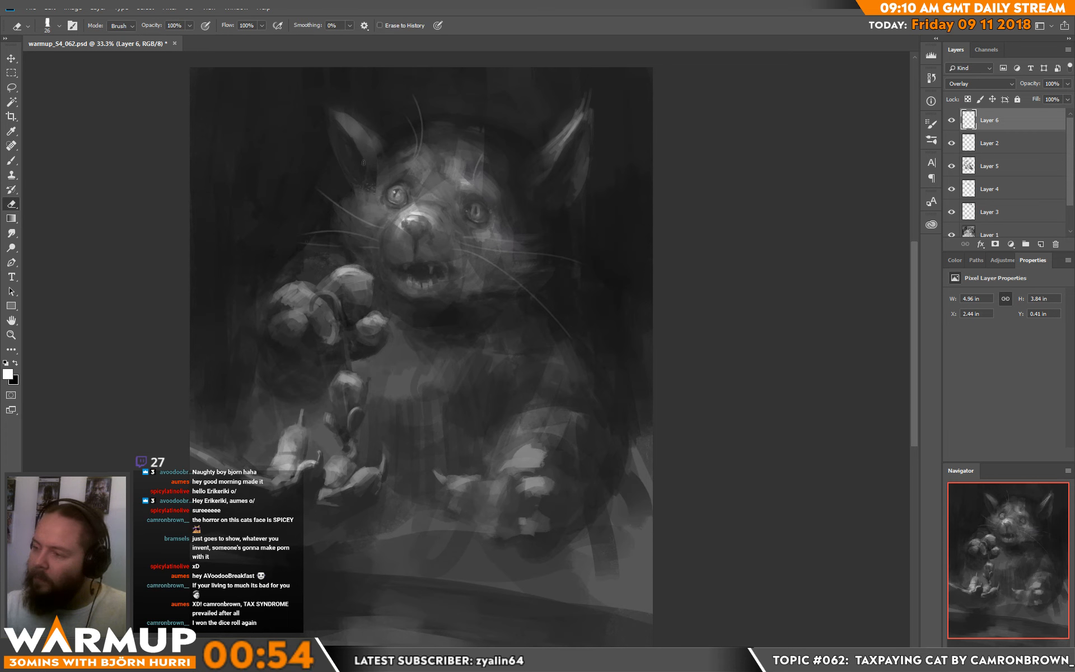
key(b)
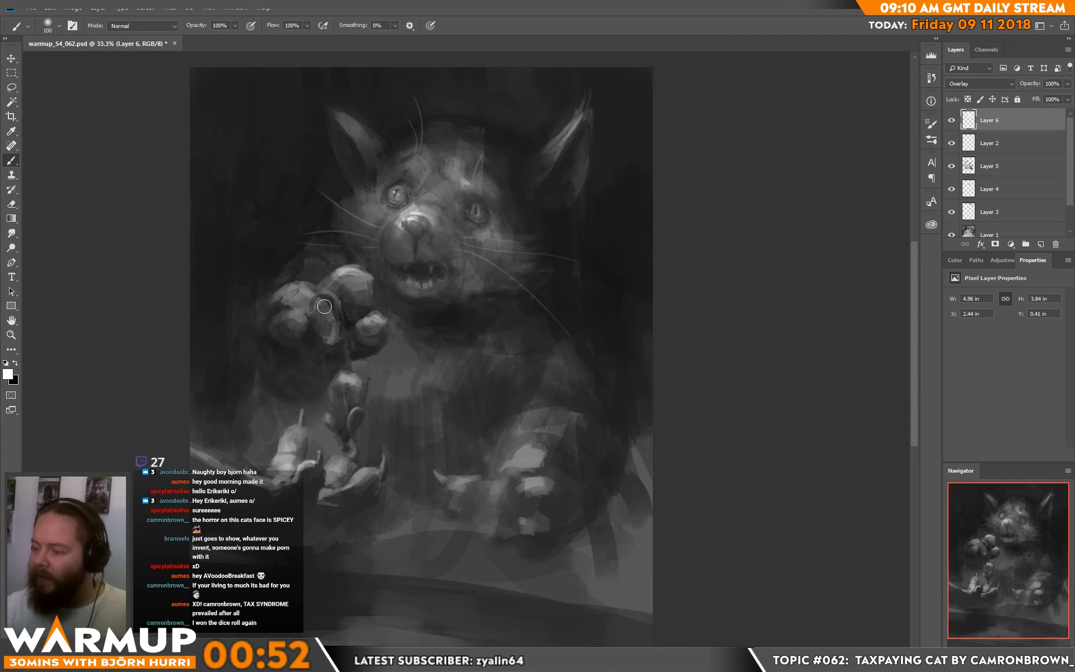
Step: Brighten the toes of the raised paw with soft white Overlay strokes
mouse_move(302, 300)
mouse_down()
mouse_move(320, 319)
mouse_move(356, 300)
mouse_move(309, 317)
mouse_move(291, 332)
mouse_up()
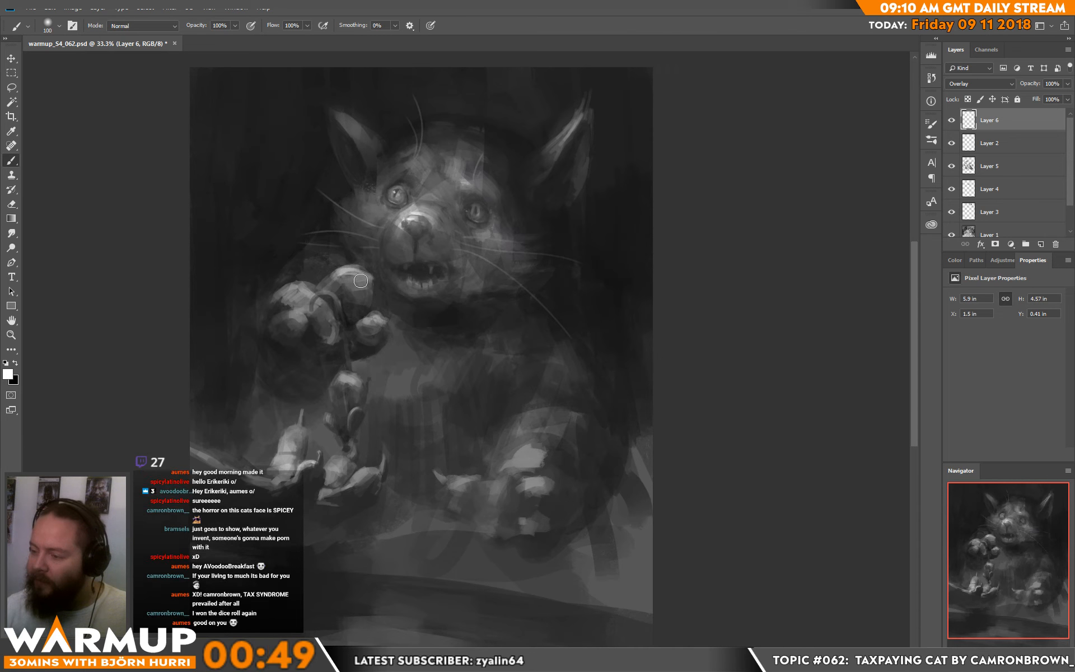
mouse_move(362, 273)
mouse_down()
mouse_move(336, 294)
mouse_move(367, 280)
mouse_up()
drag(365, 325, 375, 316)
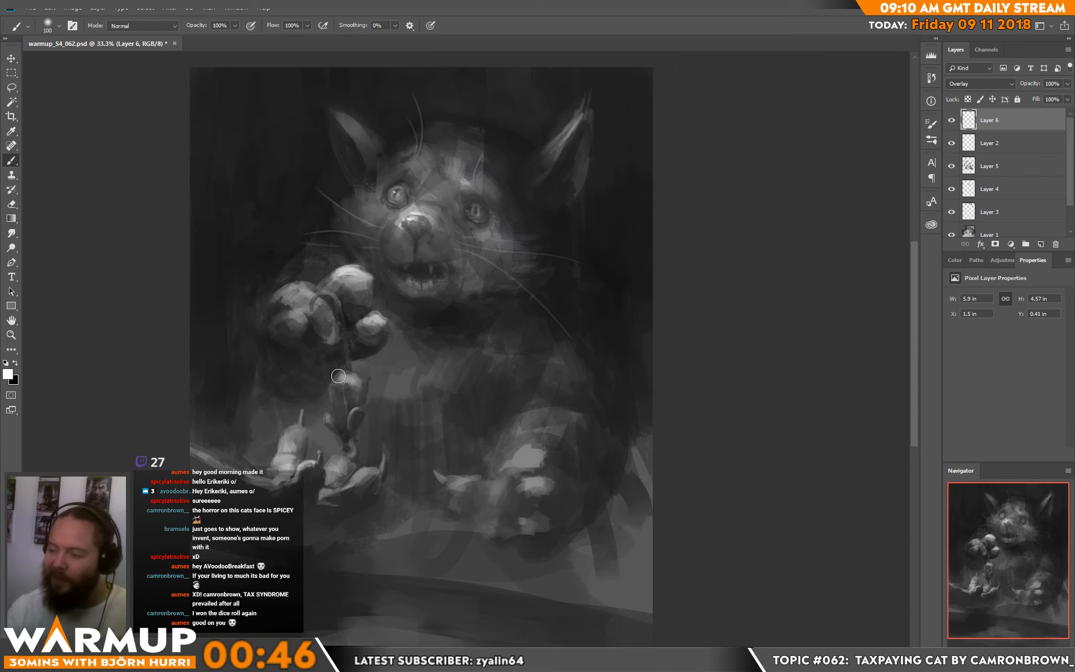
Step: Brighten the hanging object, the shapes on the plate and the resting paw with soft white Overlay strokes
mouse_move(338, 376)
mouse_down()
mouse_move(378, 397)
mouse_move(361, 410)
mouse_move(354, 450)
mouse_up()
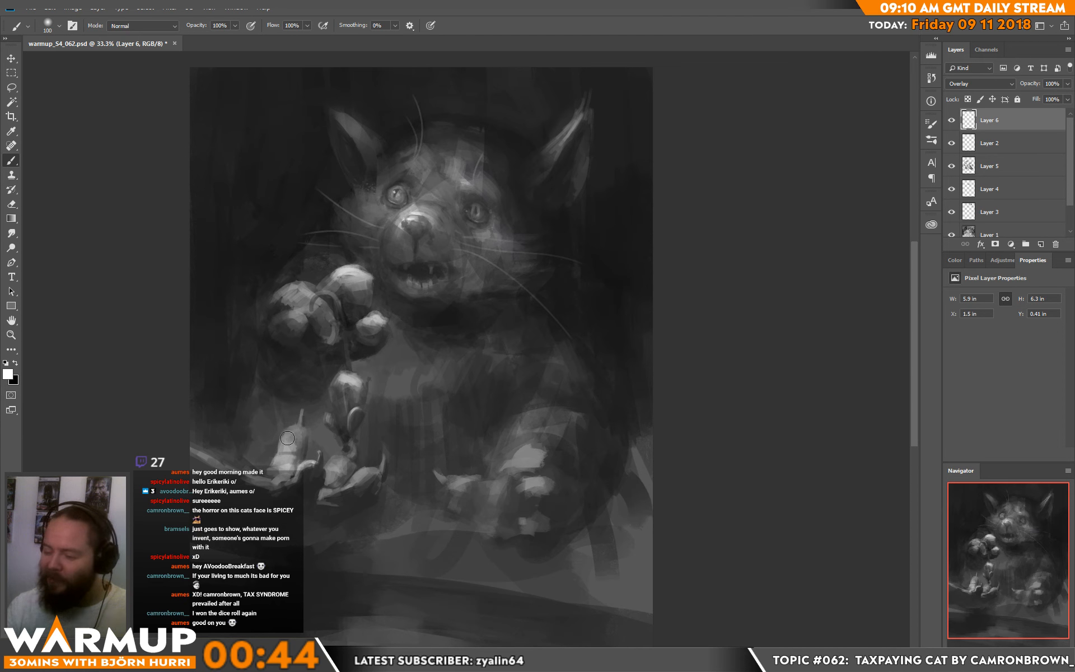
mouse_move(287, 438)
mouse_down()
mouse_move(295, 483)
mouse_move(266, 496)
mouse_move(308, 460)
mouse_move(330, 499)
mouse_move(335, 469)
mouse_move(329, 495)
mouse_move(364, 473)
mouse_up()
mouse_move(521, 447)
mouse_down()
mouse_move(500, 472)
mouse_move(509, 442)
mouse_move(488, 490)
mouse_move(467, 482)
mouse_move(476, 492)
mouse_move(534, 483)
mouse_move(497, 530)
mouse_up()
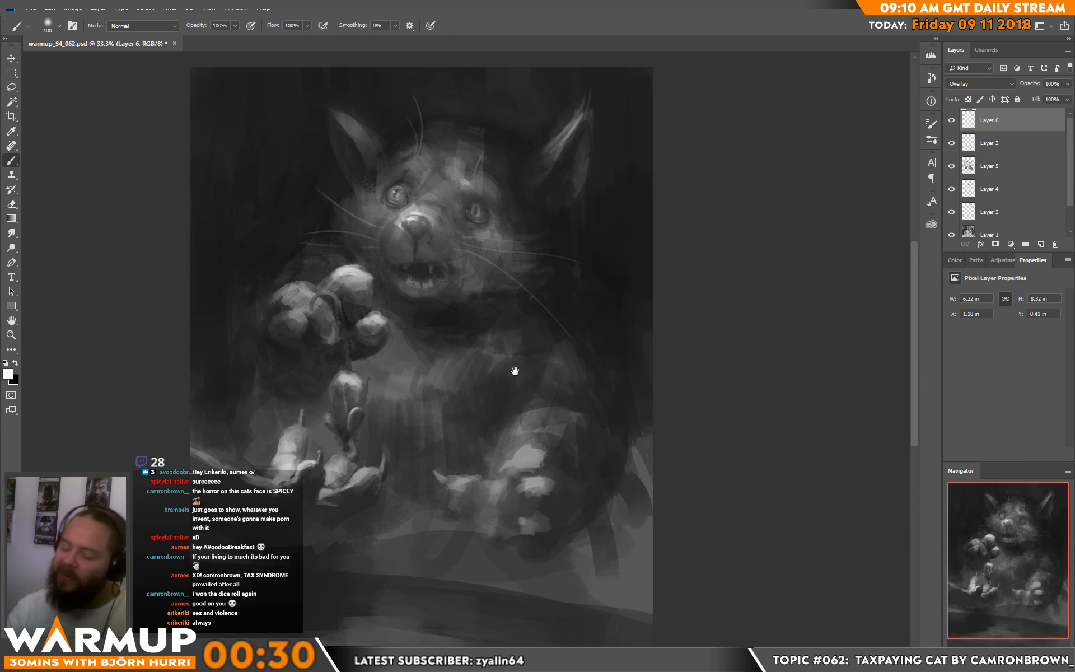
Step: Lighten the tabletop in the foreground with broad white strokes of the blocky sketcher brush enlarged to 417 px
drag(514, 372, 493, 328)
right_click(450, 447)
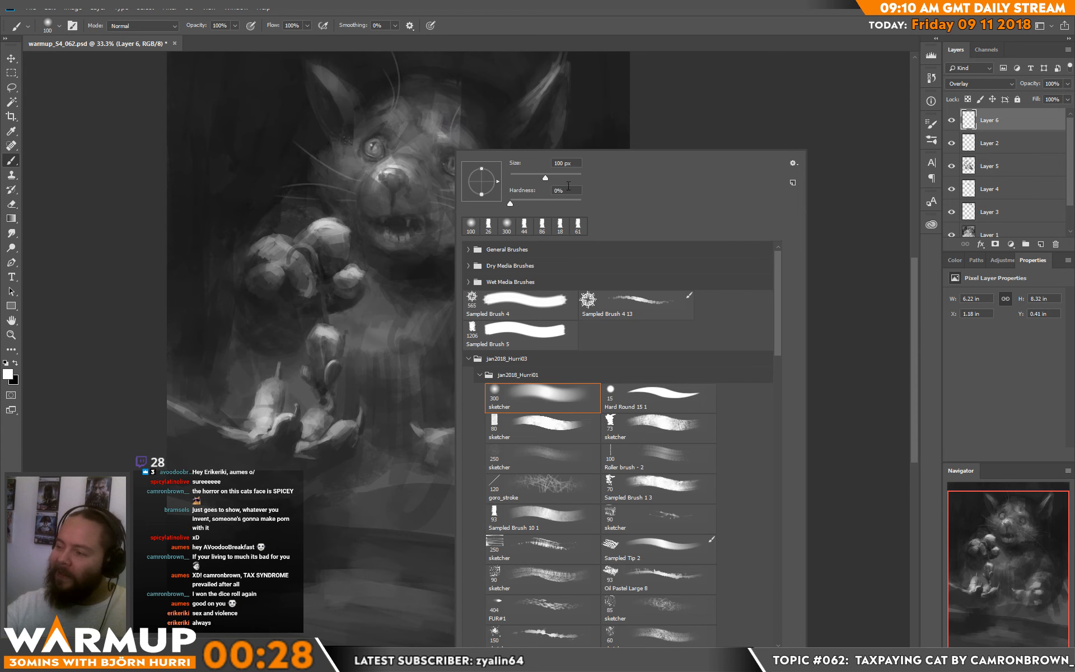
click(562, 441)
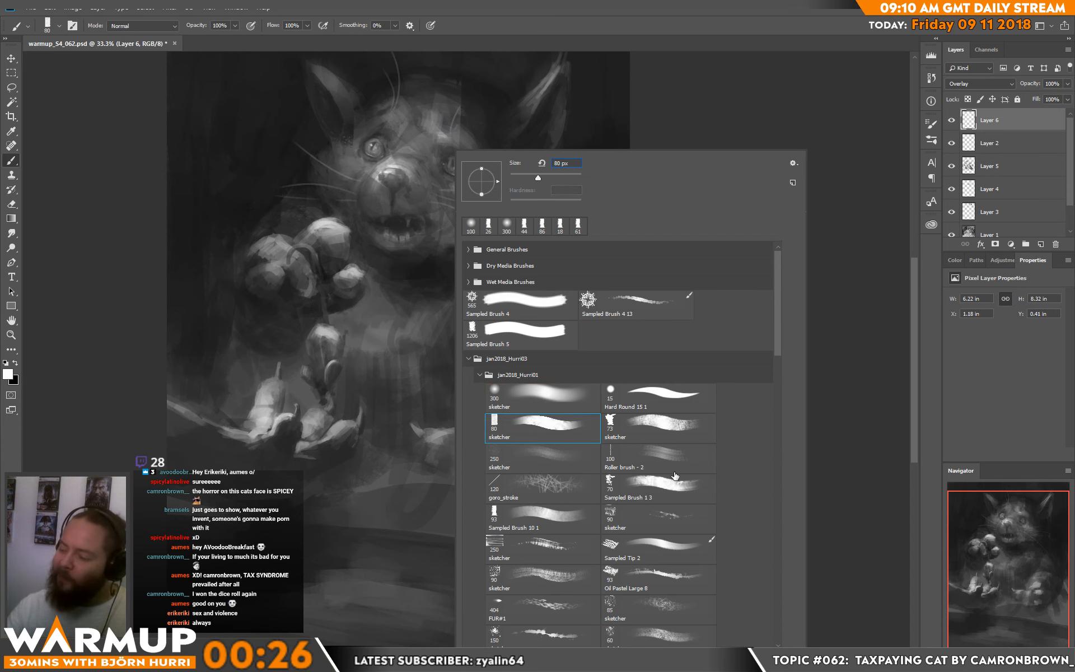
click(566, 177)
drag(569, 177, 570, 179)
mouse_move(224, 605)
mouse_down()
mouse_move(487, 623)
mouse_move(336, 639)
mouse_move(476, 639)
mouse_move(520, 624)
mouse_up()
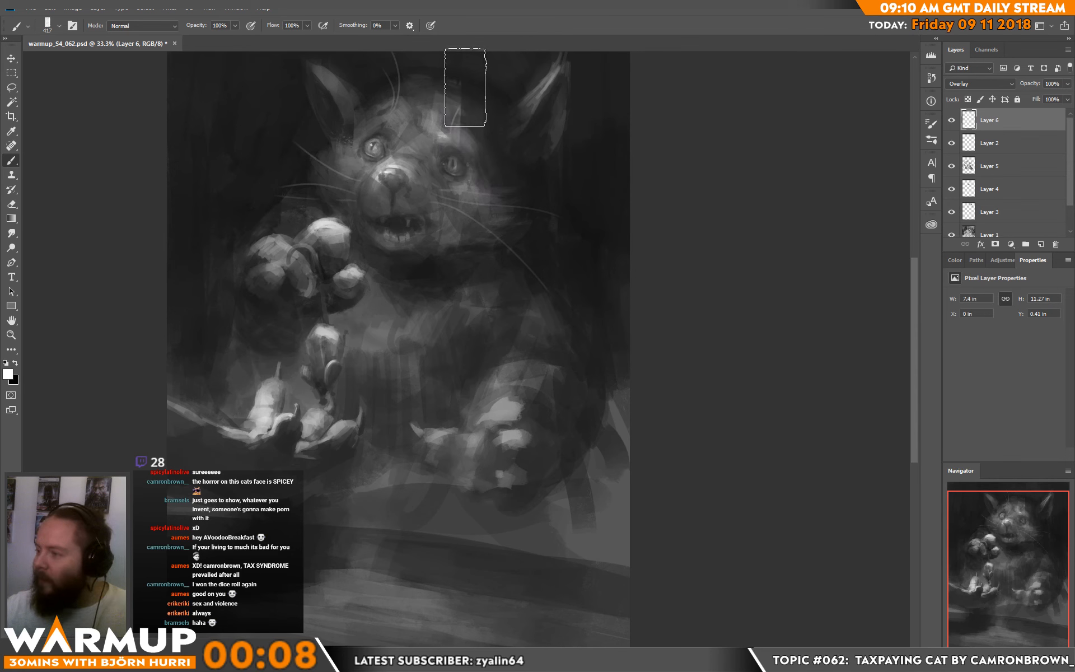
Step: Touch up the cat's darker eye on the Overlay layer with a small eraser and brighten it with the white brush reduced to 32 px
drag(489, 278, 454, 346)
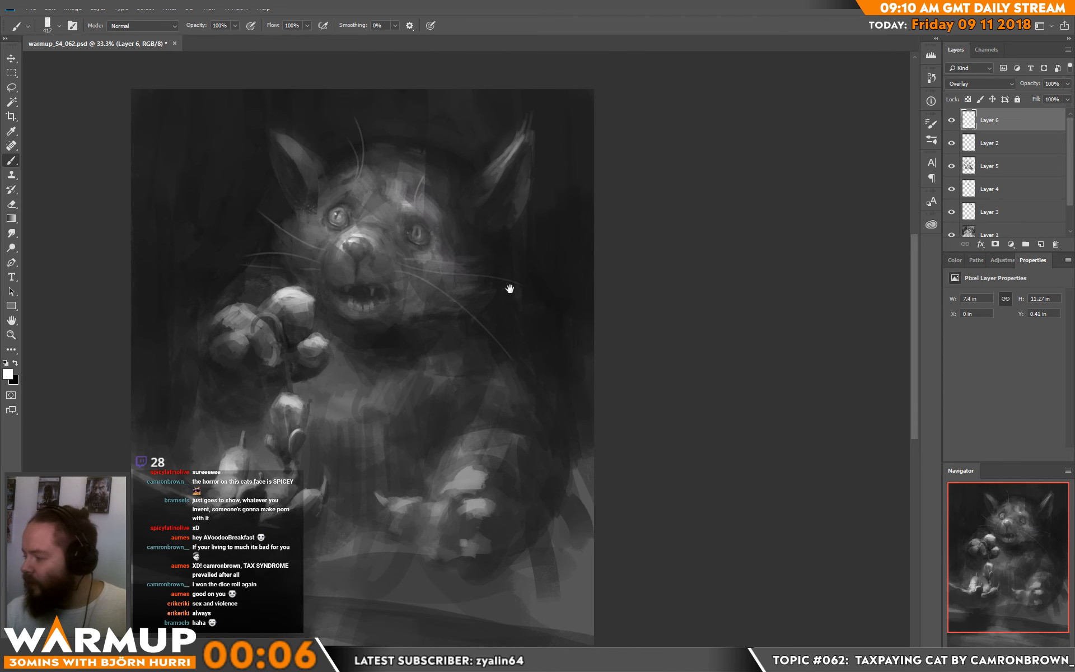
key(e)
right_click(444, 228)
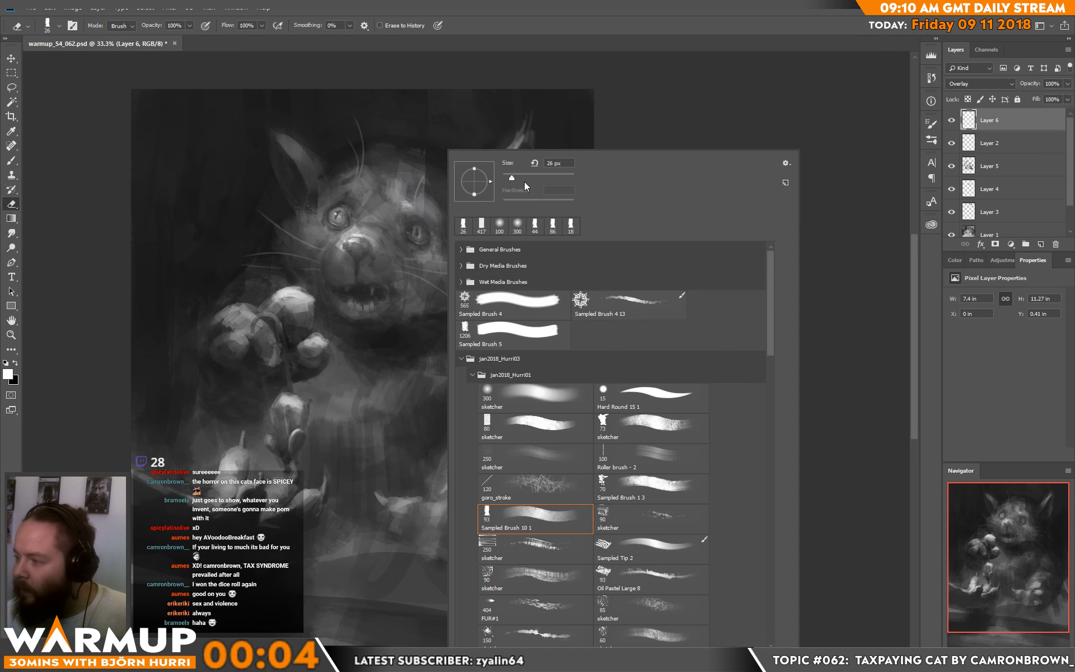
click(517, 180)
click(409, 232)
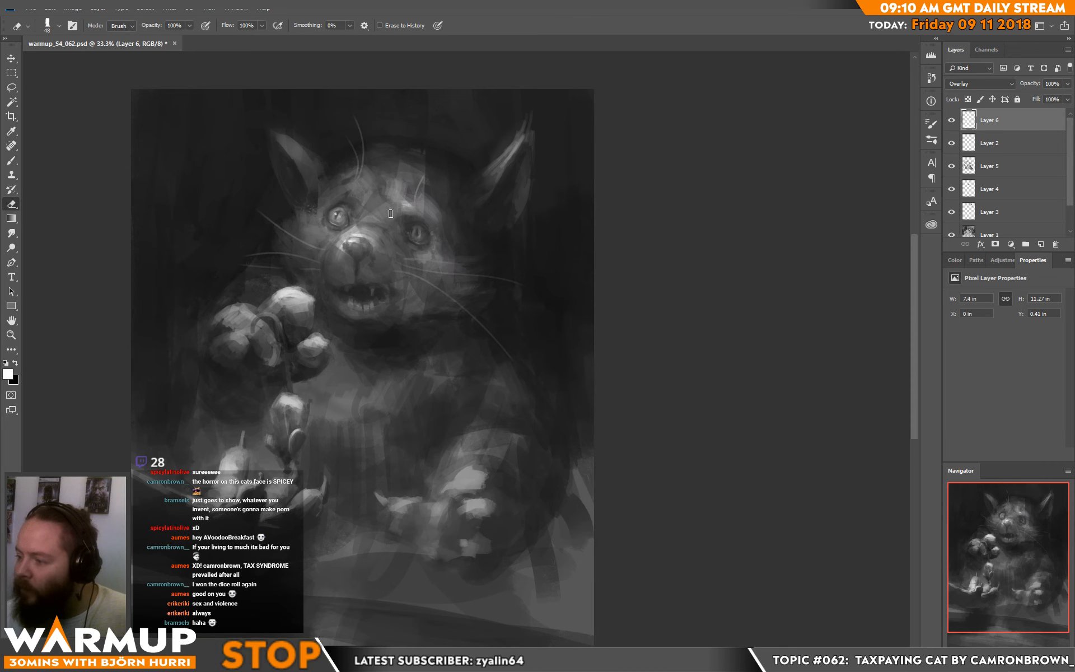
key(b)
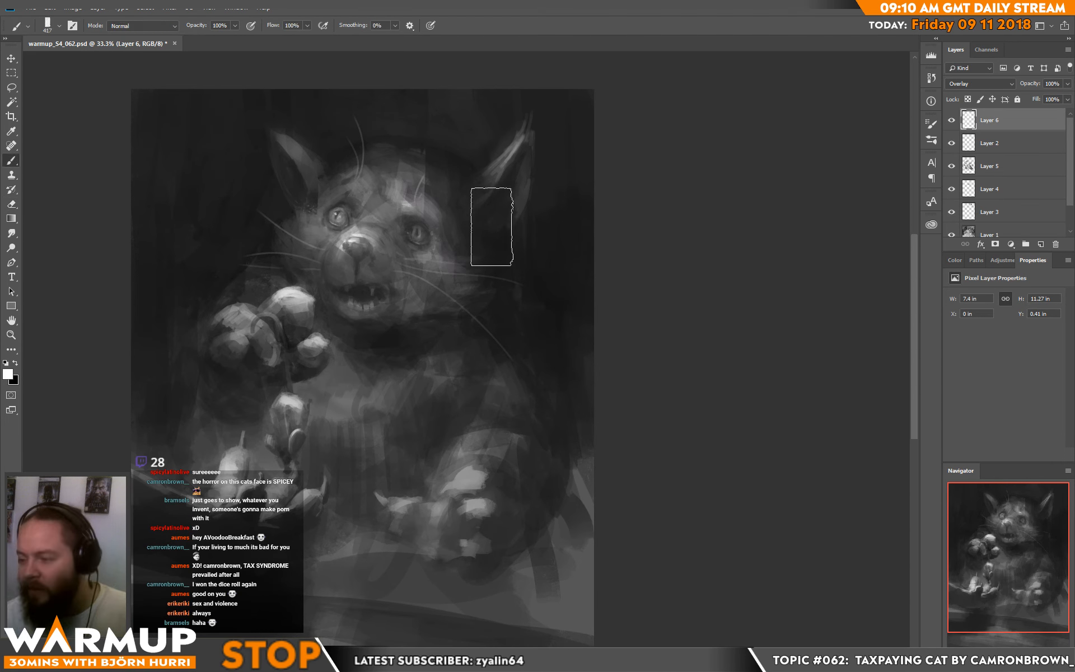
right_click(494, 241)
click(564, 176)
click(627, 121)
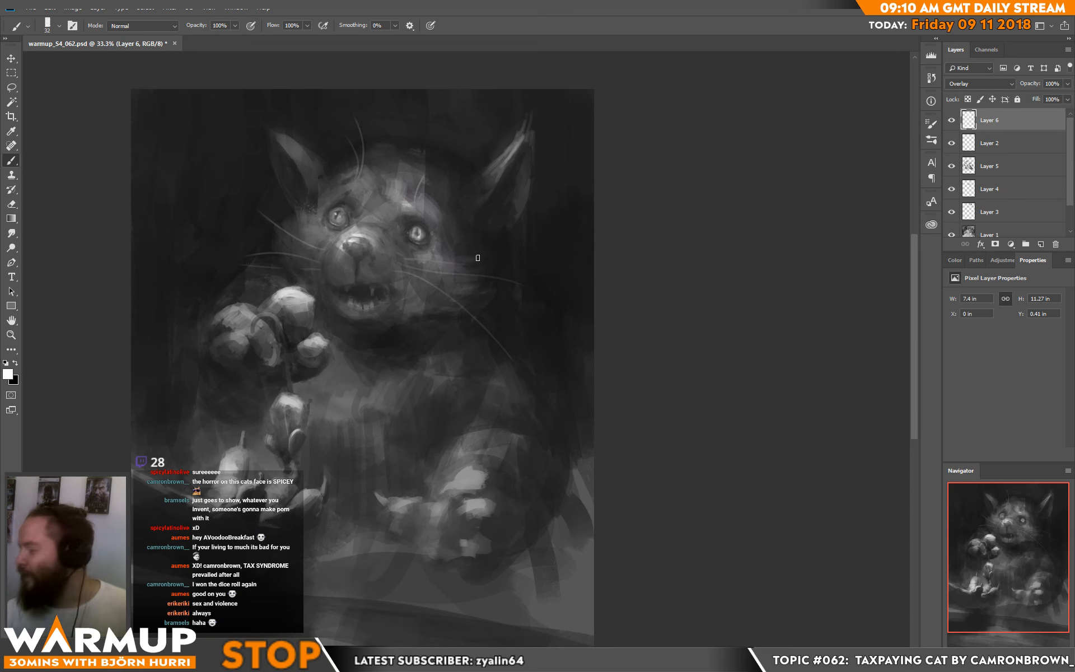
Step: Create a new Normal layer above the Overlay layer and dab grey tones onto the cat's darker eye
click(1040, 244)
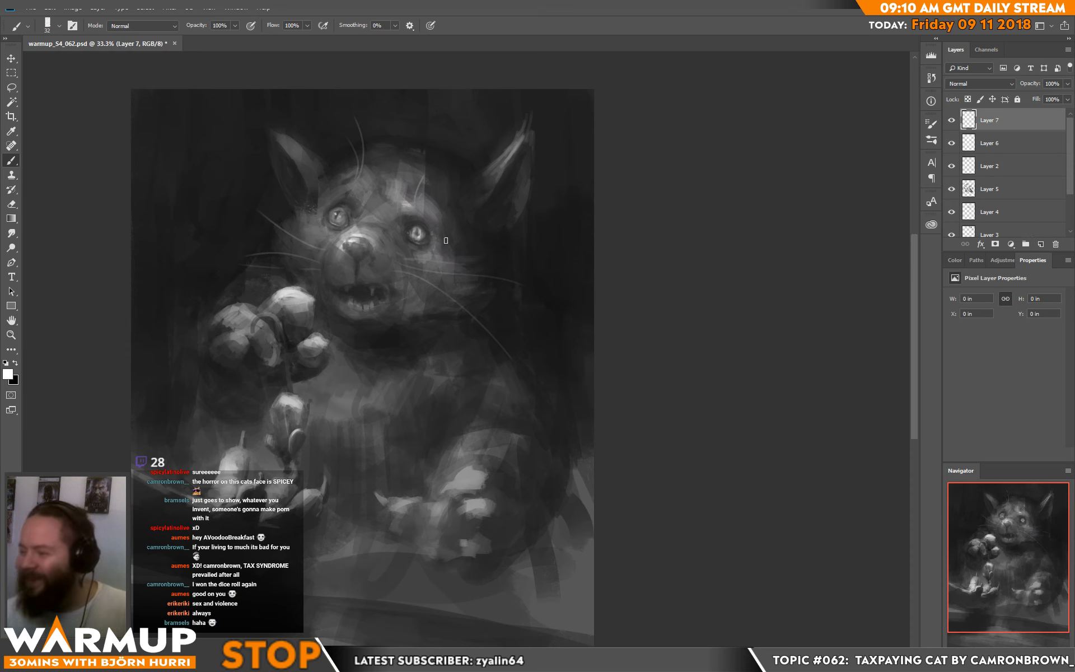
key(x)
alt+click(418, 235)
drag(423, 235, 421, 231)
alt+click(422, 235)
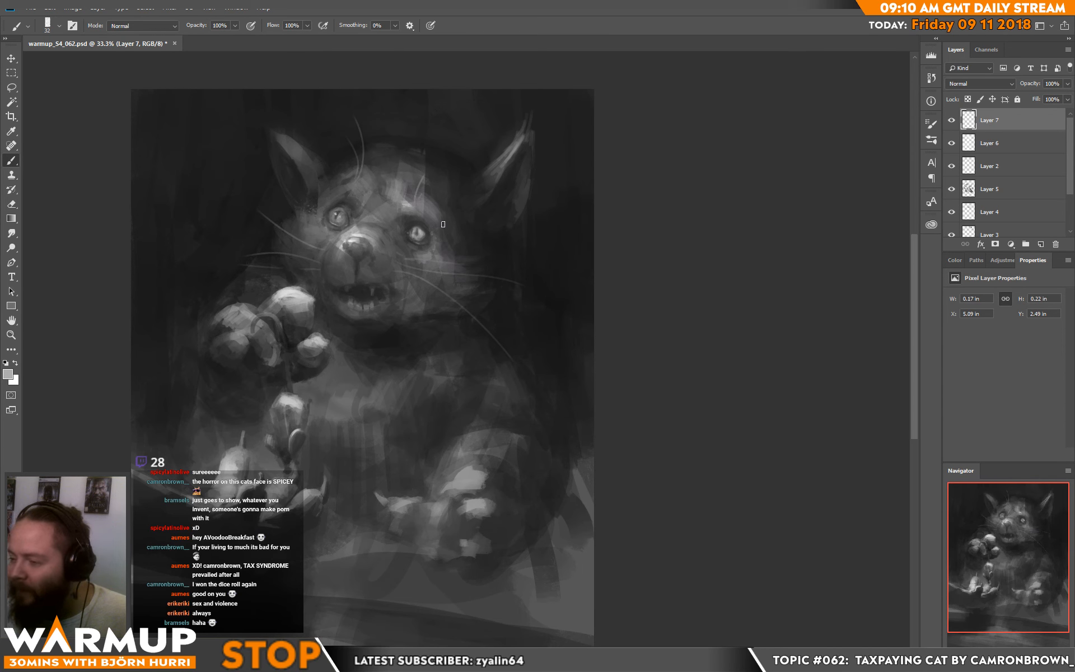
Step: Refine the same eye's iris with grey dabs of a 21 px brush and add a white glint
right_click(444, 224)
drag(529, 177, 524, 178)
alt+click(411, 233)
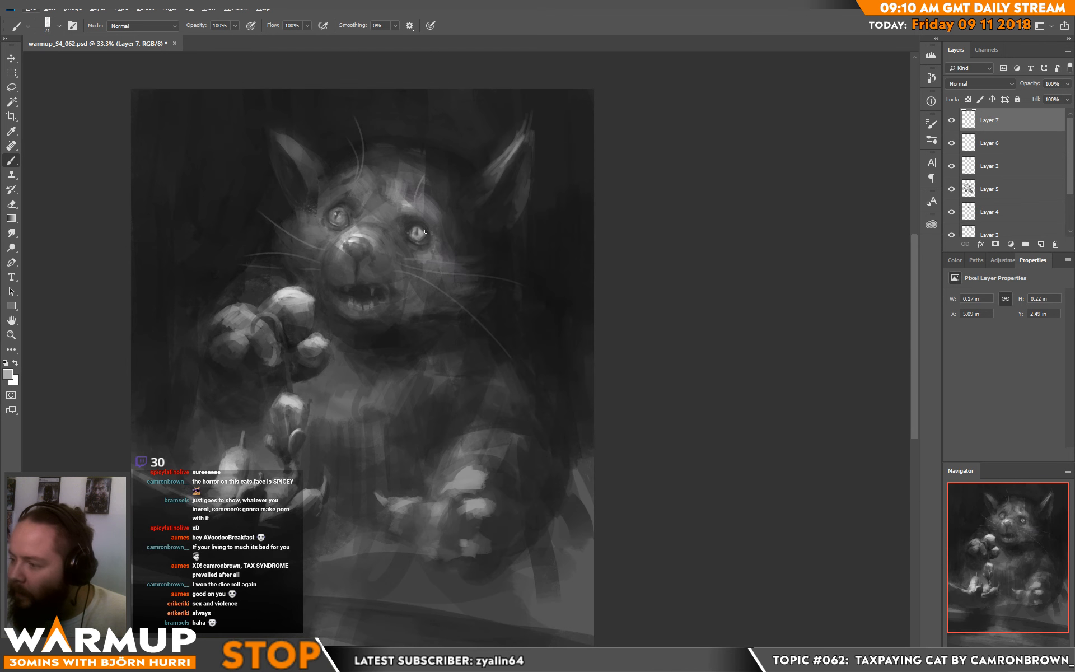
alt+click(421, 239)
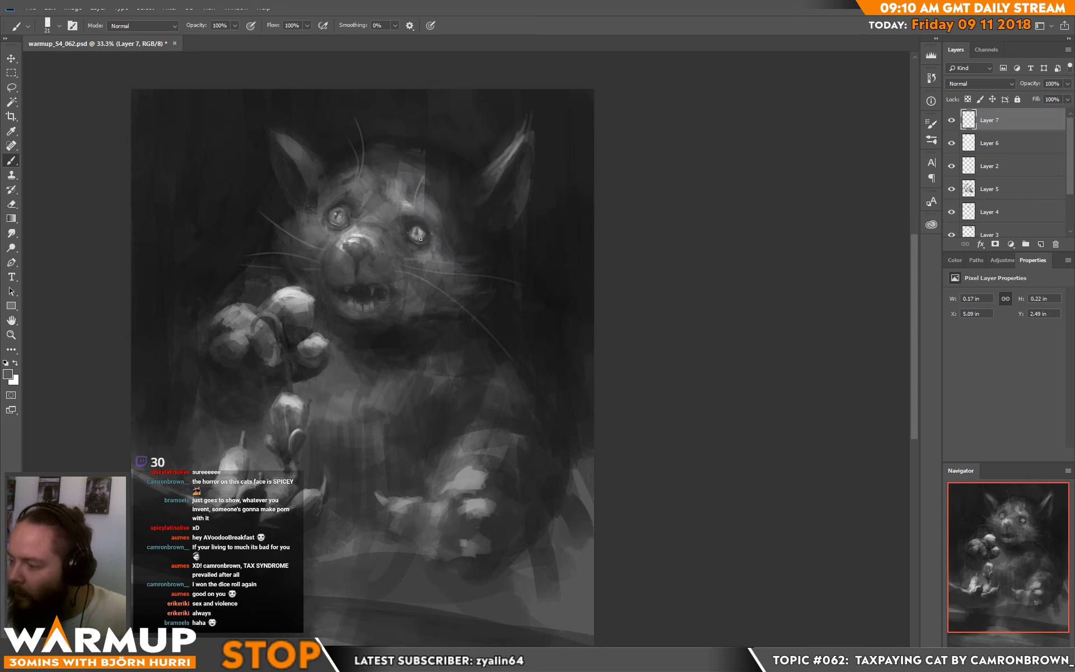
drag(412, 232, 411, 234)
alt+click(415, 233)
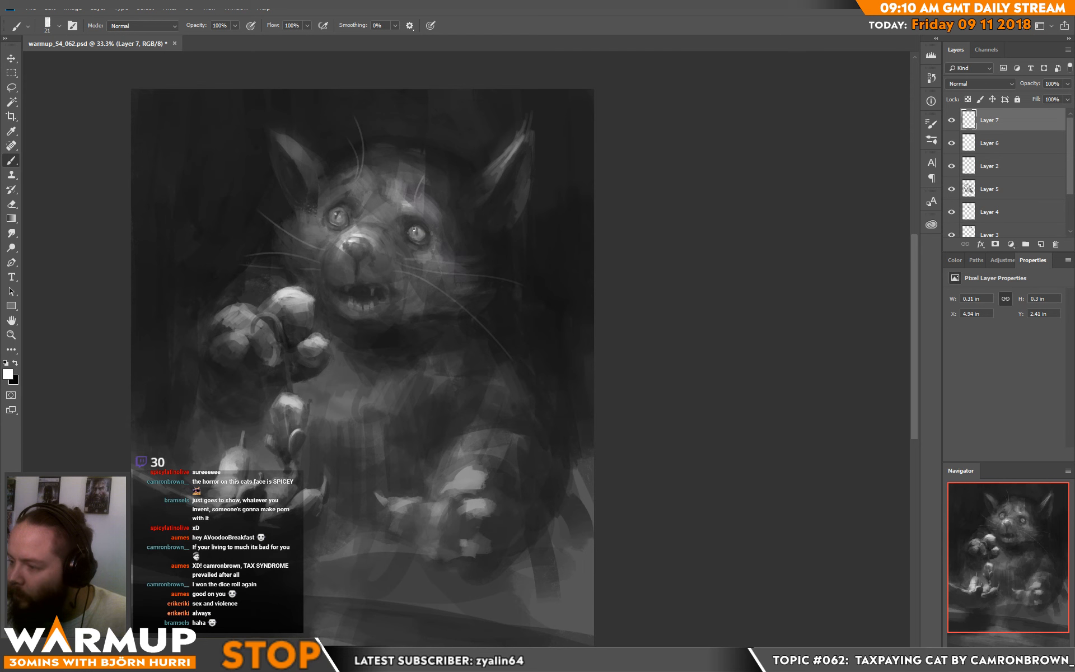
alt+click(416, 234)
Step: Paint sampled grey strokes over the brow and forehead fur between the cat's eyes and save the document
drag(507, 216, 515, 179)
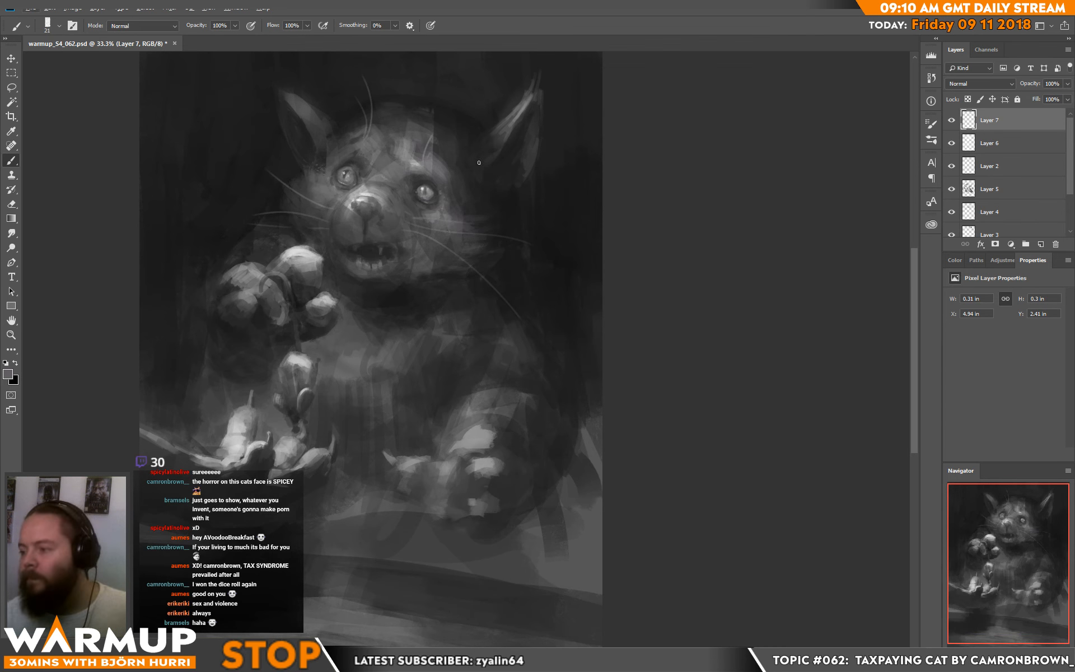
alt+click(421, 169)
mouse_move(410, 173)
mouse_down()
mouse_move(421, 170)
mouse_move(393, 162)
mouse_up()
alt+click(417, 211)
alt+click(411, 164)
alt+click(414, 177)
alt+click(402, 167)
alt+click(391, 164)
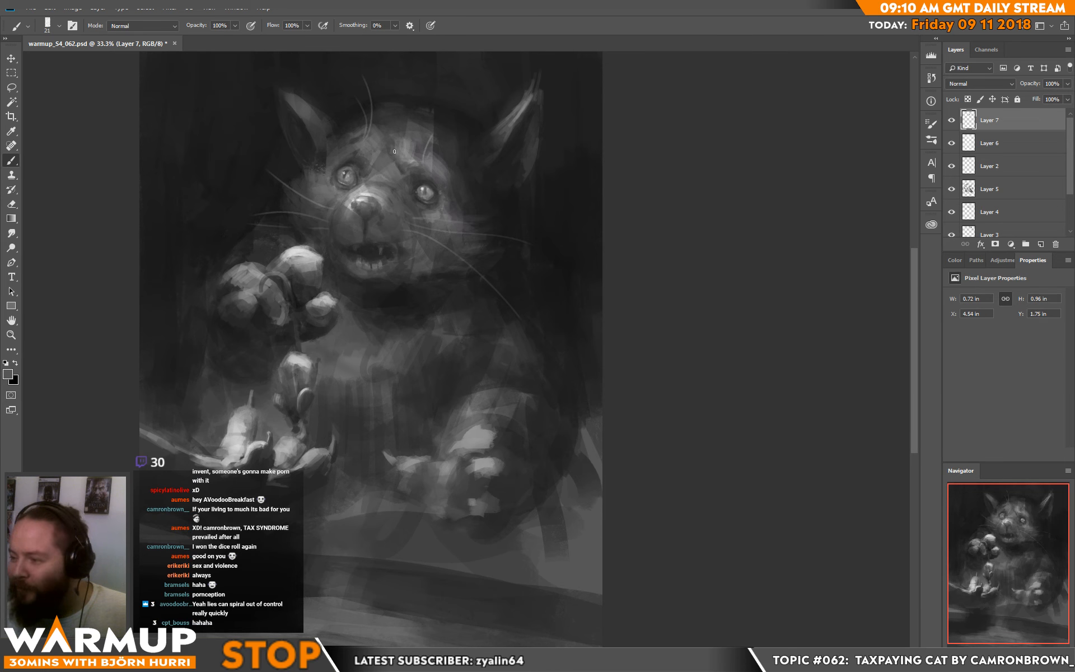
key(ctrl+s)
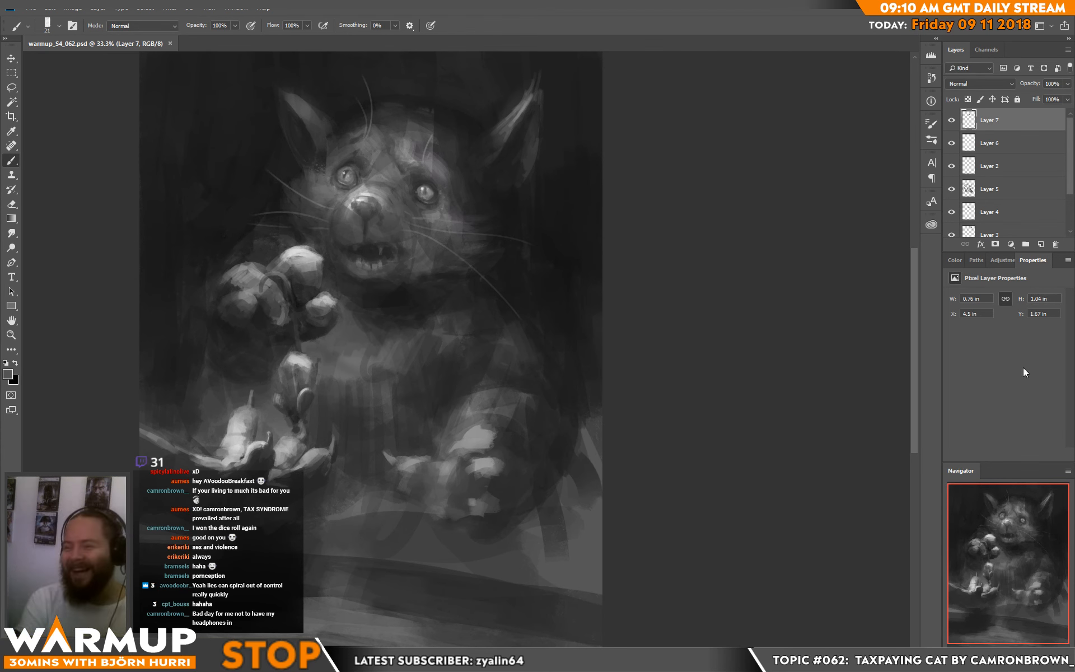
Step: Reset the colours to white and paint highlights along the upper edge of the raised paw's toes
key(space)
mouse_move(506, 299)
mouse_down()
mouse_move(597, 338)
mouse_move(544, 318)
mouse_up()
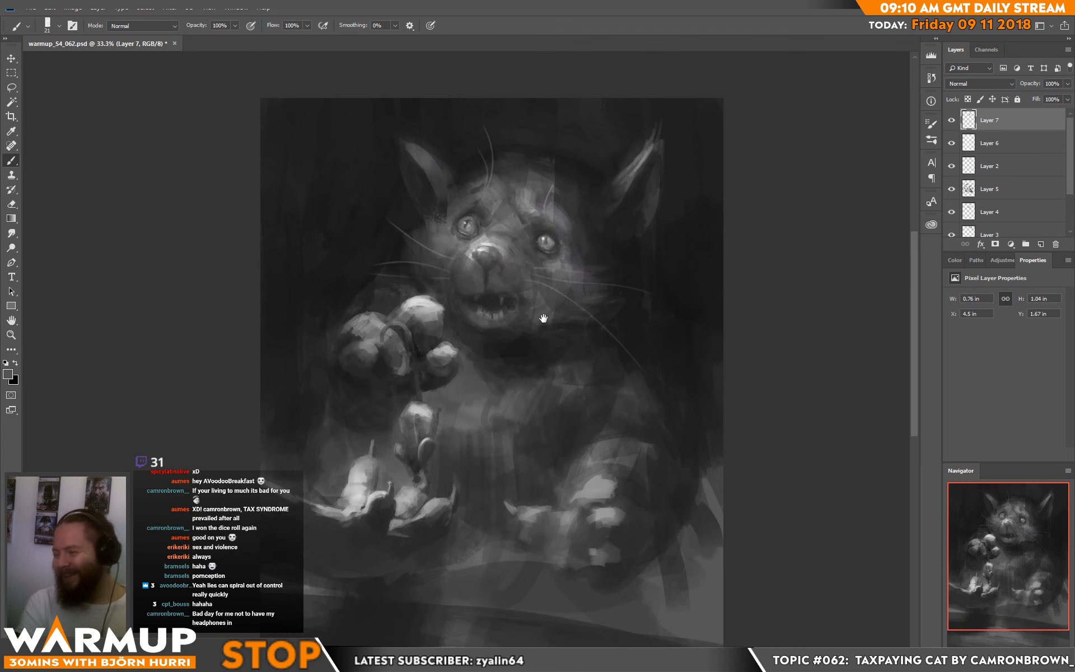
key(d)
key(x)
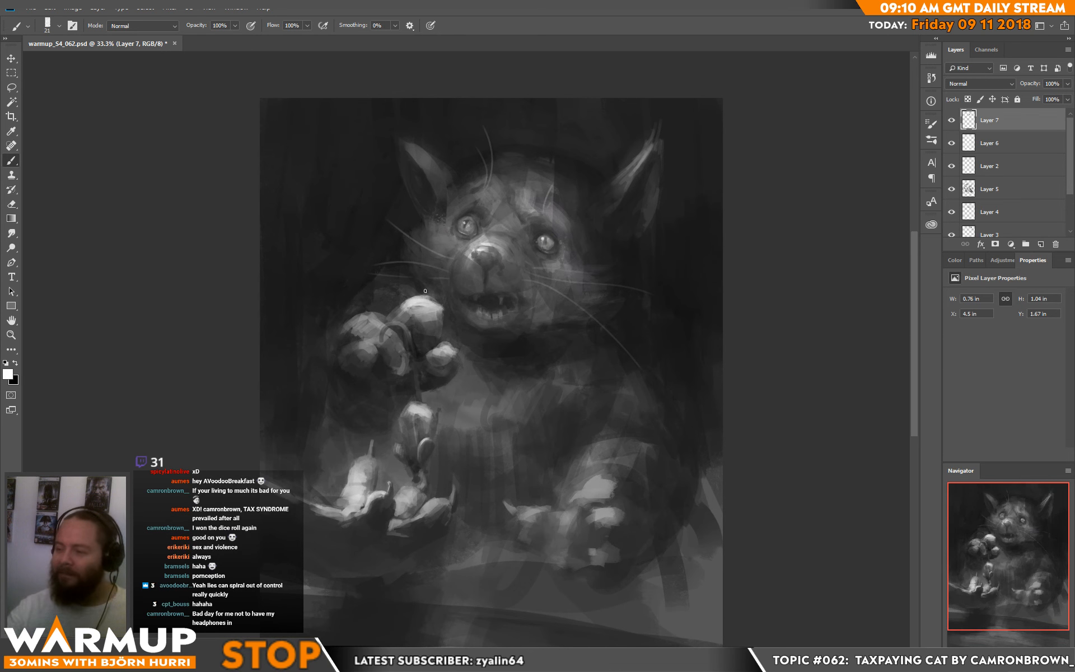
drag(404, 298, 431, 291)
mouse_move(408, 300)
mouse_down()
mouse_move(425, 289)
mouse_move(383, 323)
mouse_up()
key(e)
key(b)
Step: Add white highlights to the raised paw's small toe and the resting paw's toes, and save the document
mouse_move(442, 346)
mouse_down()
mouse_move(456, 344)
mouse_move(450, 361)
mouse_up()
mouse_move(588, 490)
mouse_down()
mouse_move(603, 477)
mouse_move(573, 497)
mouse_up()
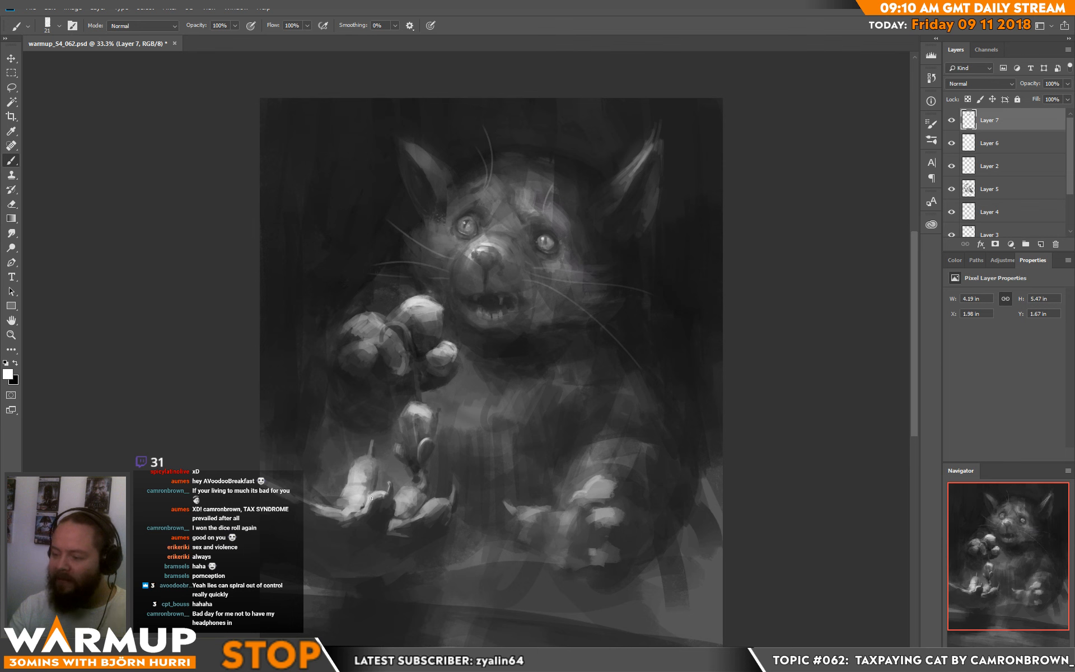
drag(701, 323, 675, 222)
drag(655, 354, 631, 386)
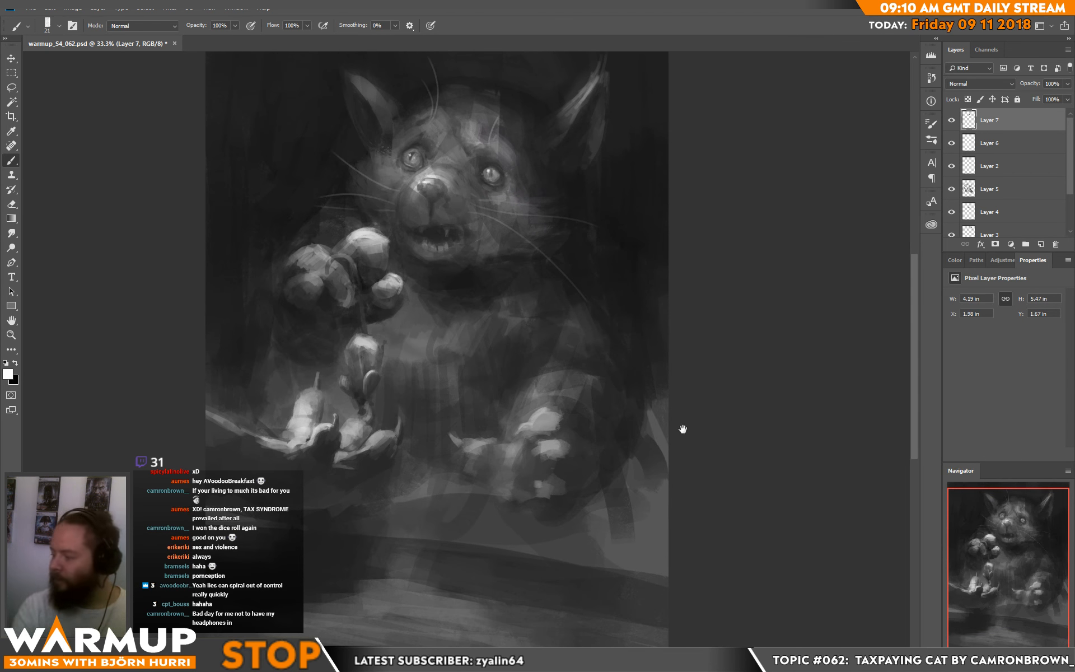
drag(510, 429, 508, 434)
key(ctrl+minus)
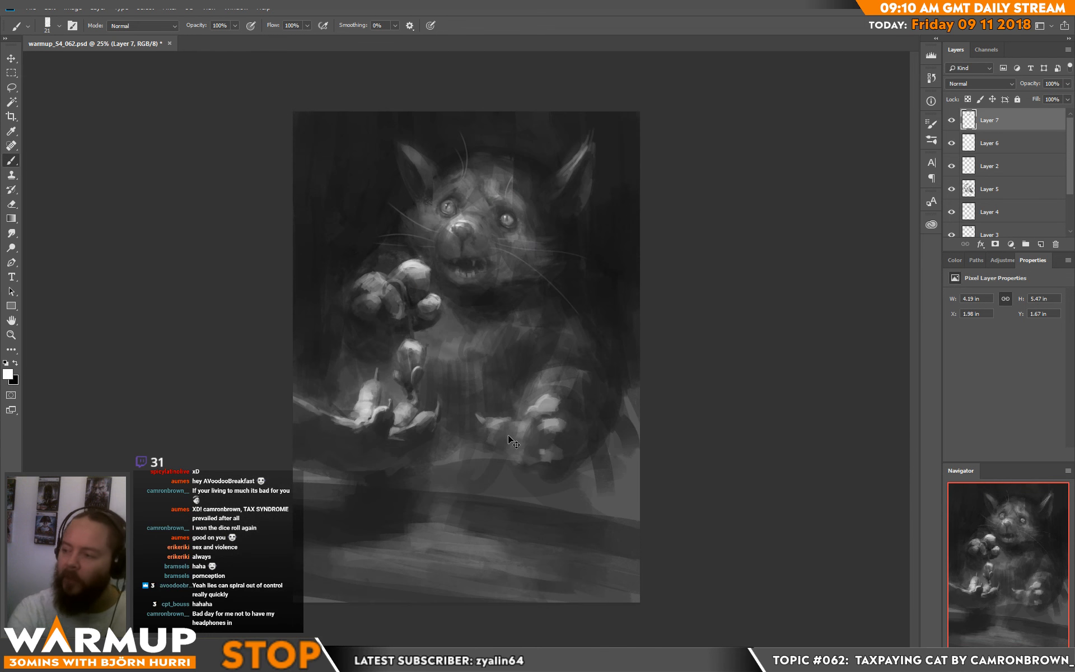
key(ctrl+s)
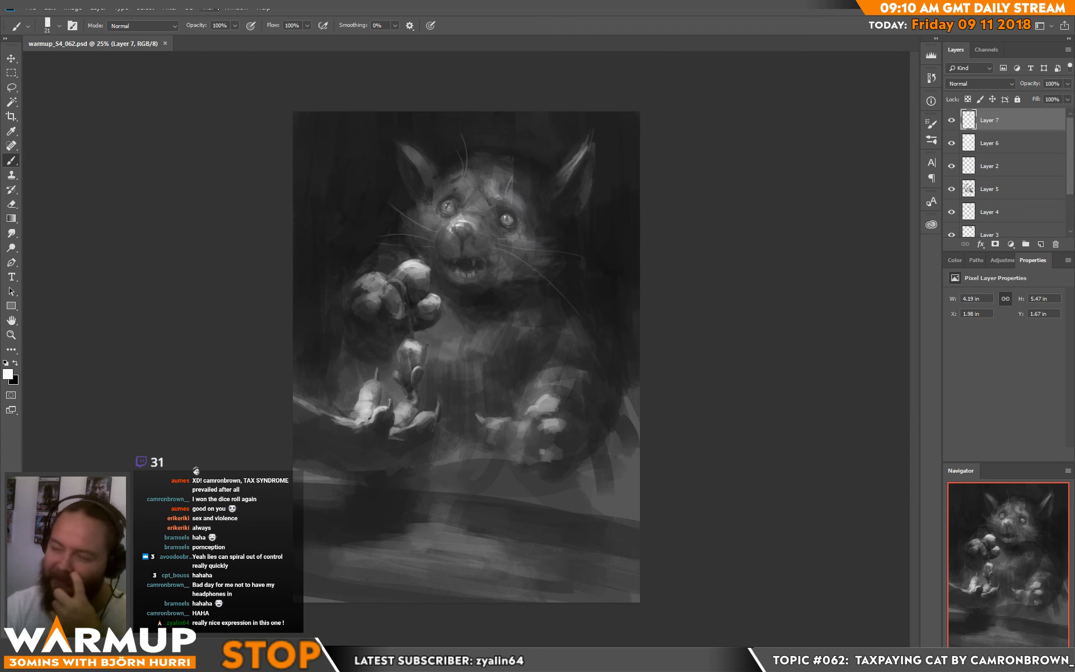
Step: Select the whole canvas, copy it merged and paste it as a new layer on top
key(ctrl+a)
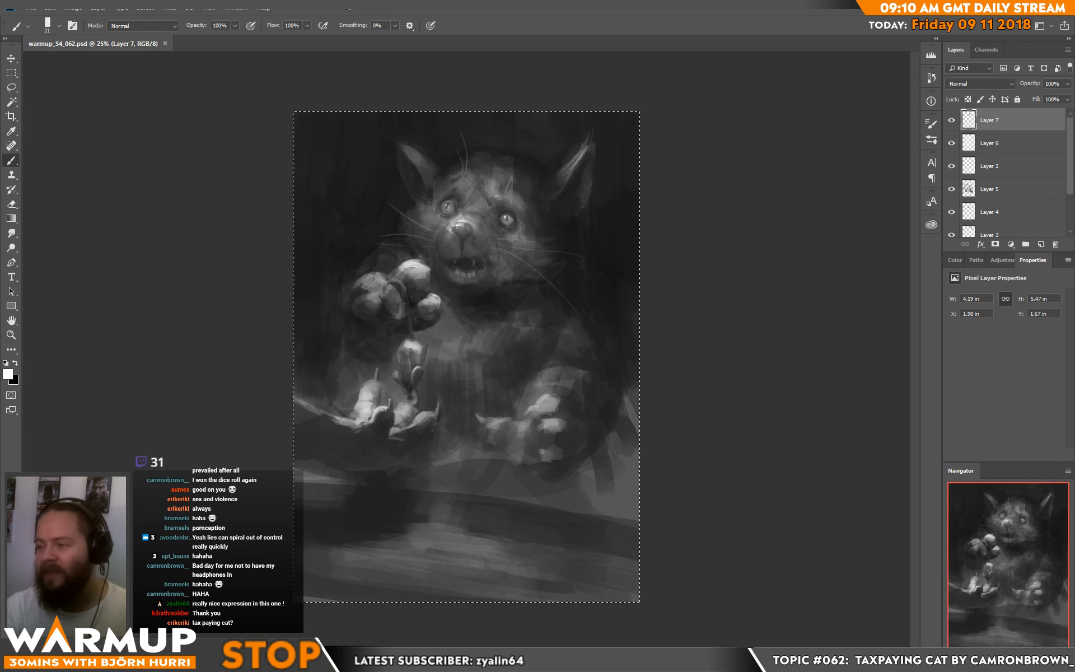
key(ctrl+shift+c)
key(ctrl+v)
Step: Liquify the merged layer with a 273 brush, pushing the outline of the cat's darker eye outward
click(169, 8)
click(202, 98)
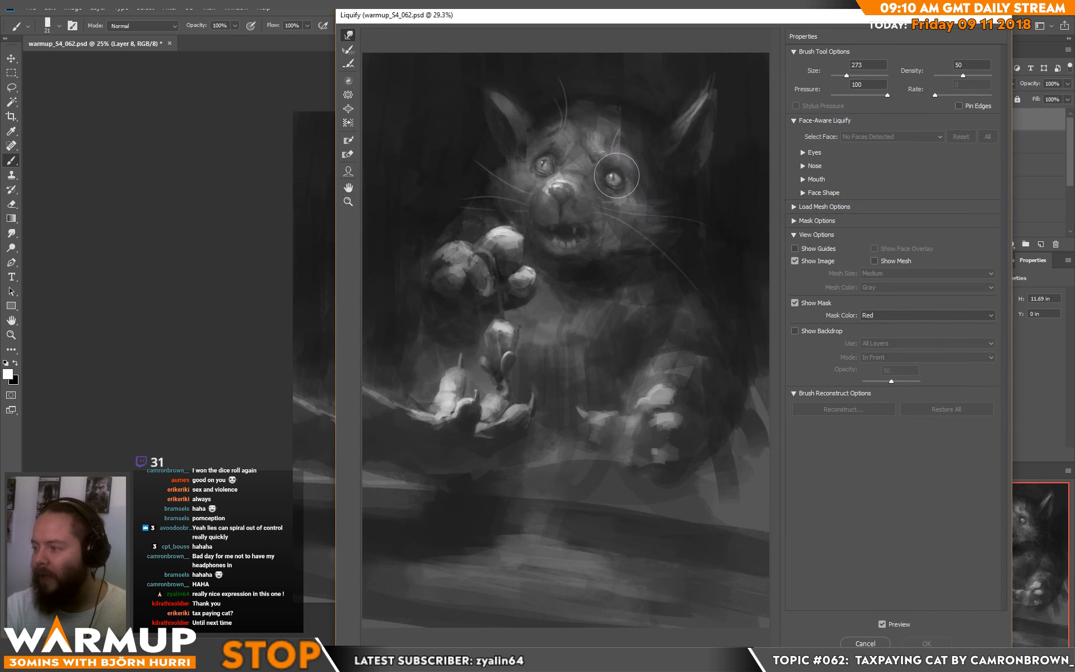
mouse_move(616, 178)
mouse_down()
mouse_move(606, 192)
mouse_move(606, 178)
mouse_move(624, 180)
mouse_up()
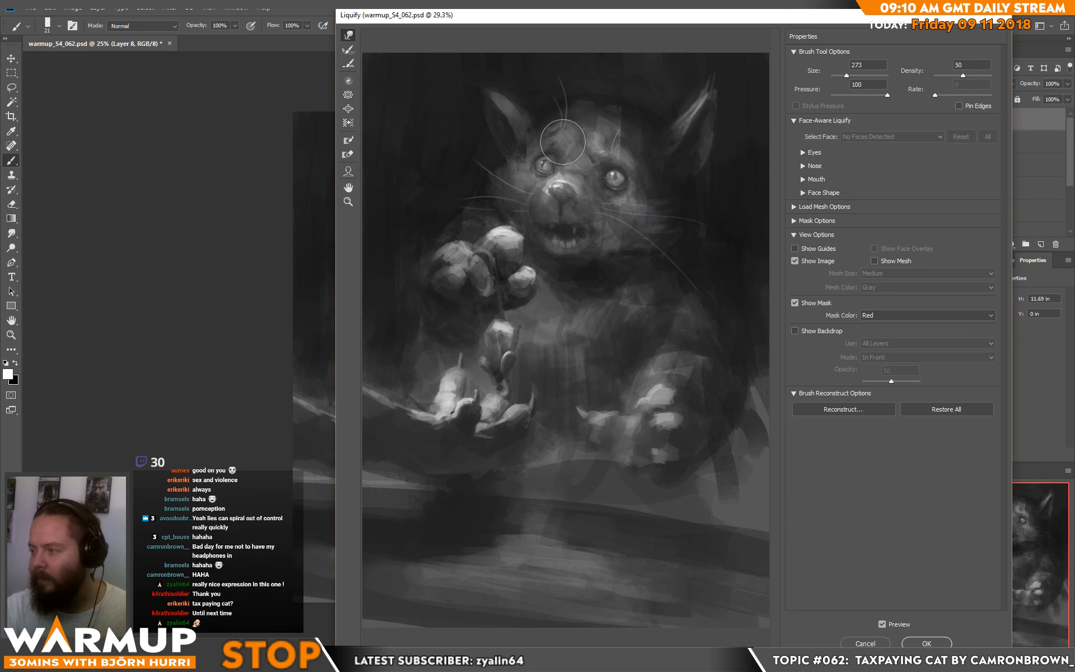
key(Return)
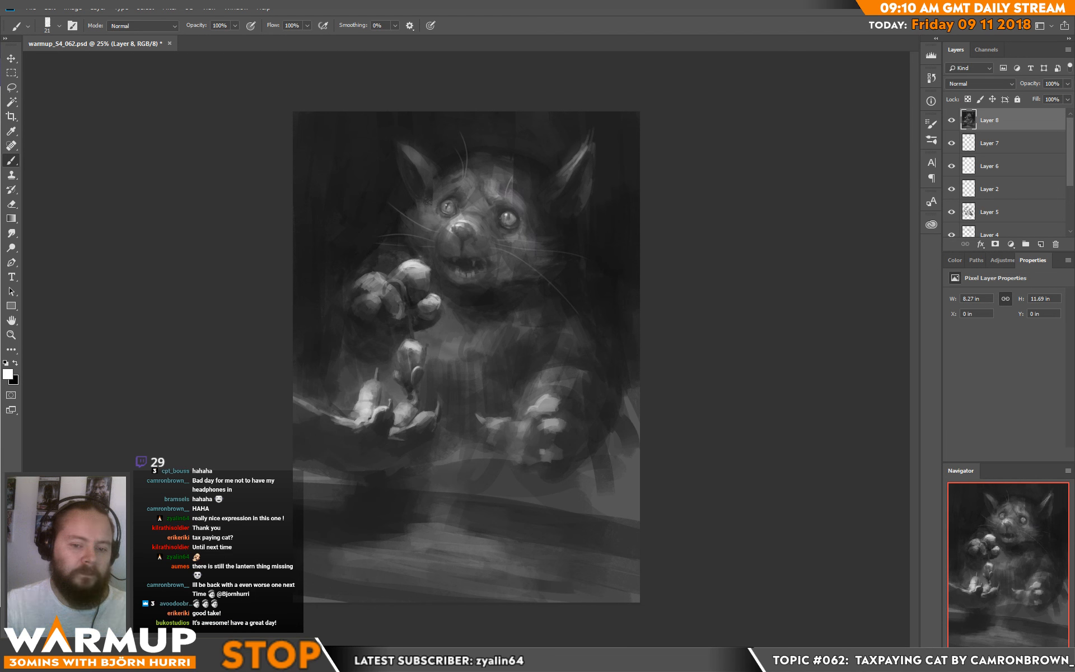
Step: Switch to Twitch's Art directory, view the live channel building a location for a #UE4 short film, and return to the painting in Photoshop
drag(0, 79, 372, 2)
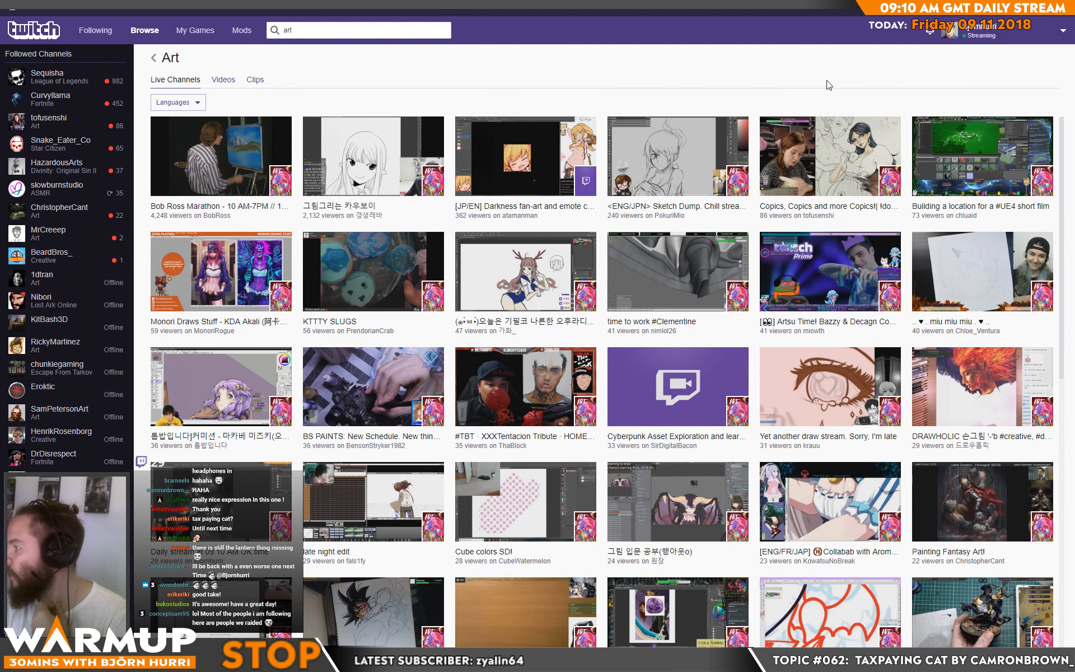
click(971, 163)
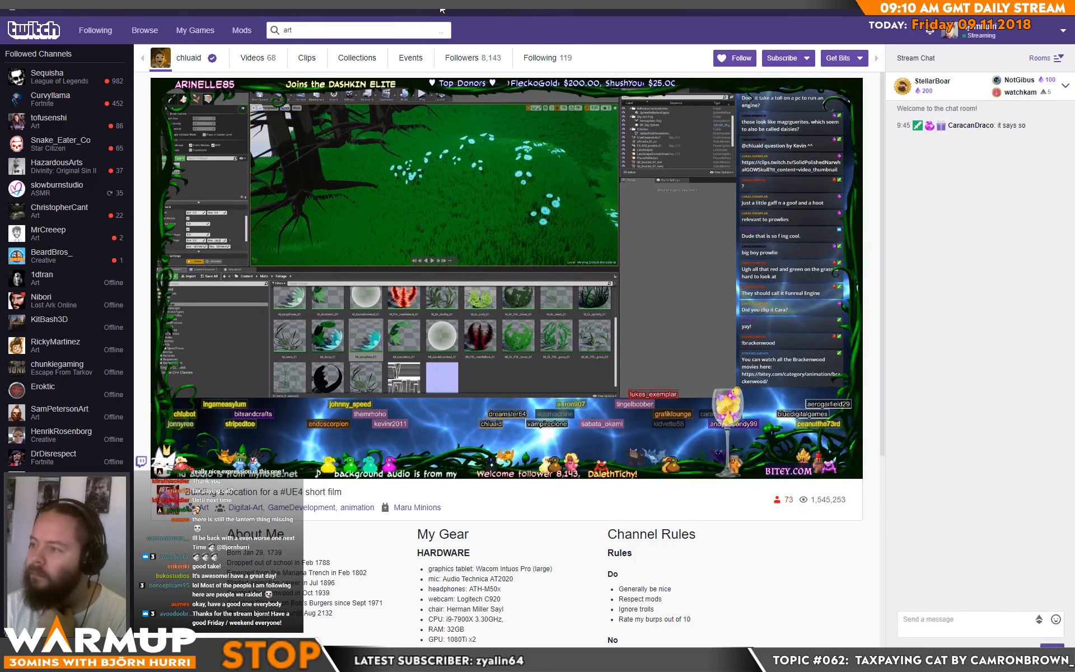
double_click(423, 8)
drag(460, 76, 0, 75)
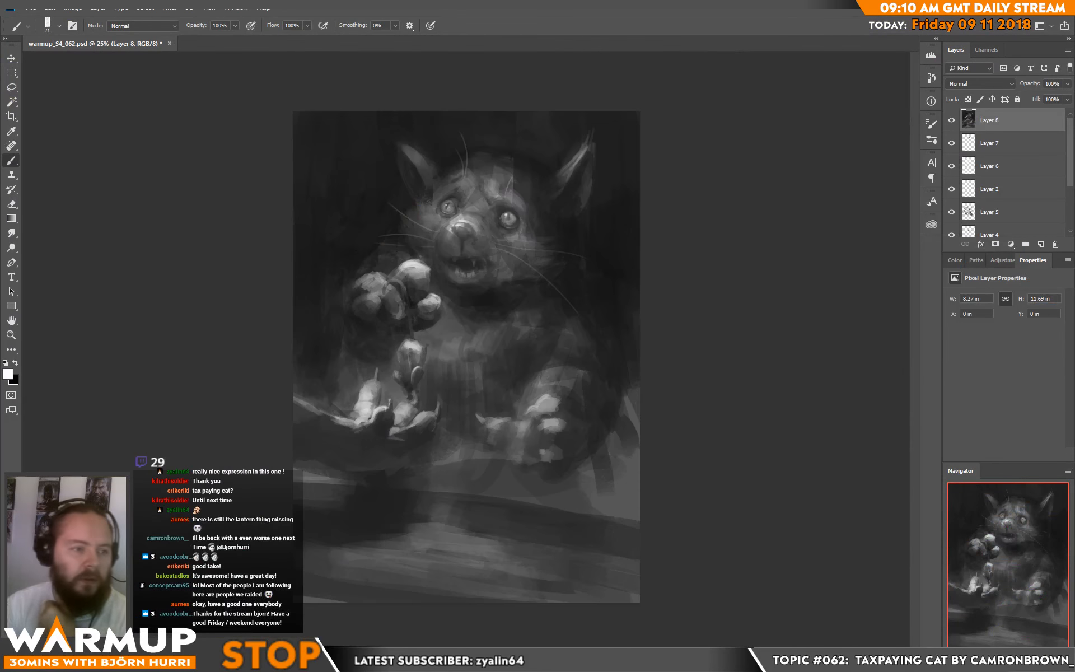